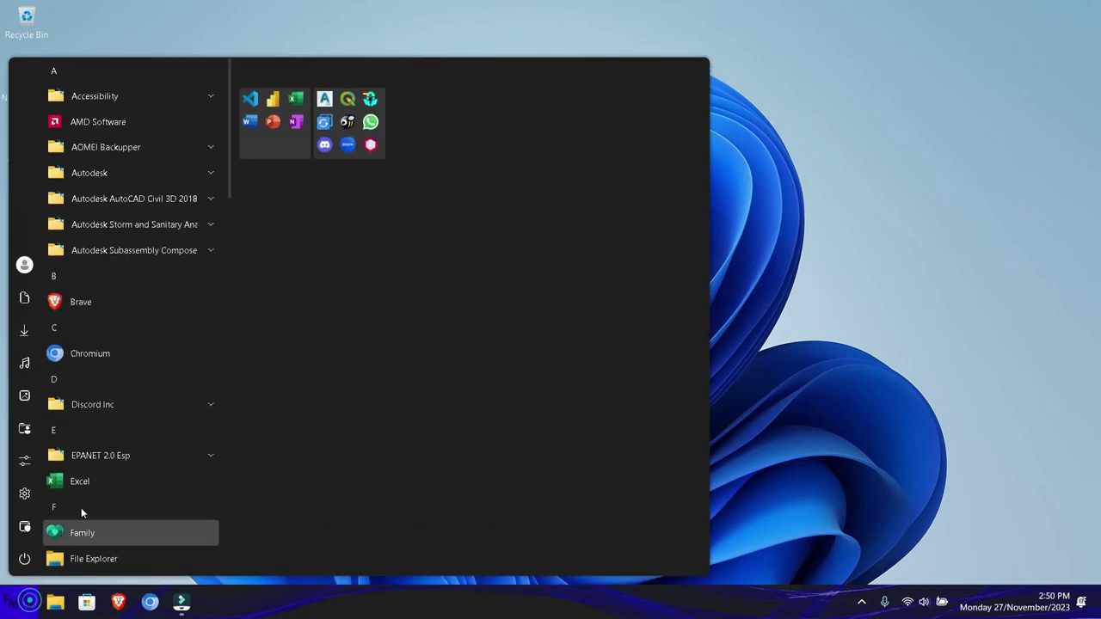
Launch Excel from the pinned Office apps and create a blank workbook, moving toward row 6.
click(254, 142)
click(403, 246)
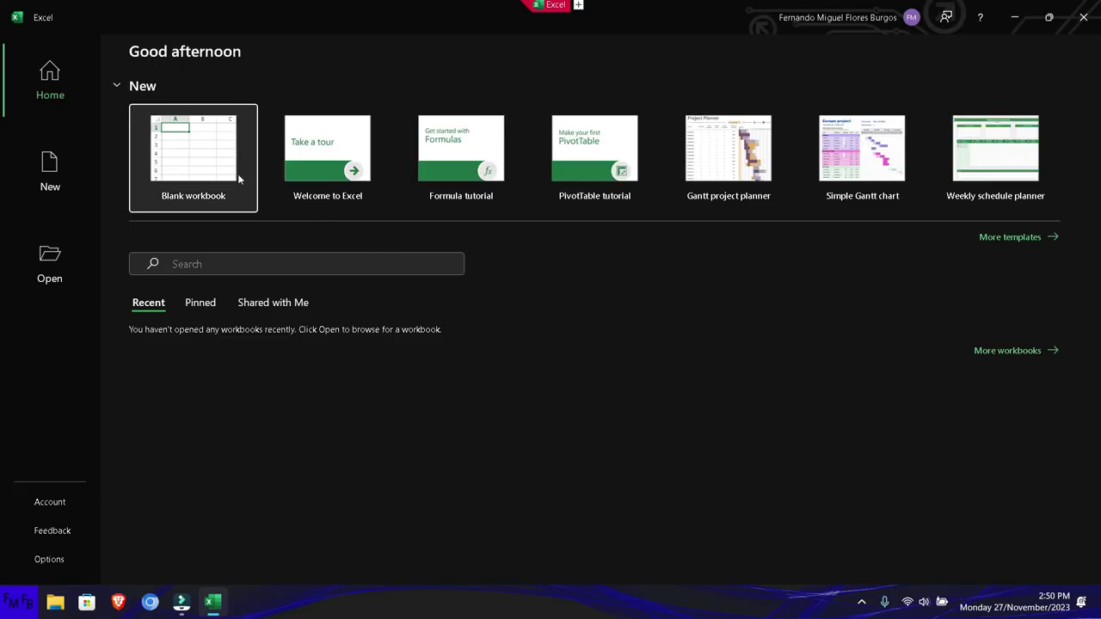
click(213, 169)
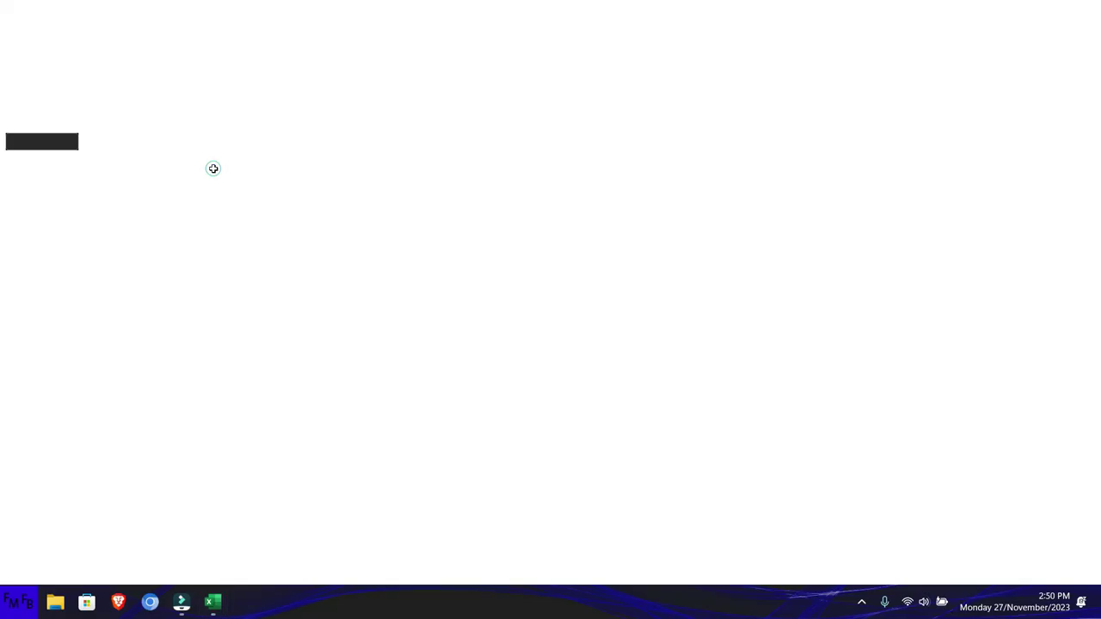
key(Down)
key(Down)
key(Down)
key(Down)
key(Down)
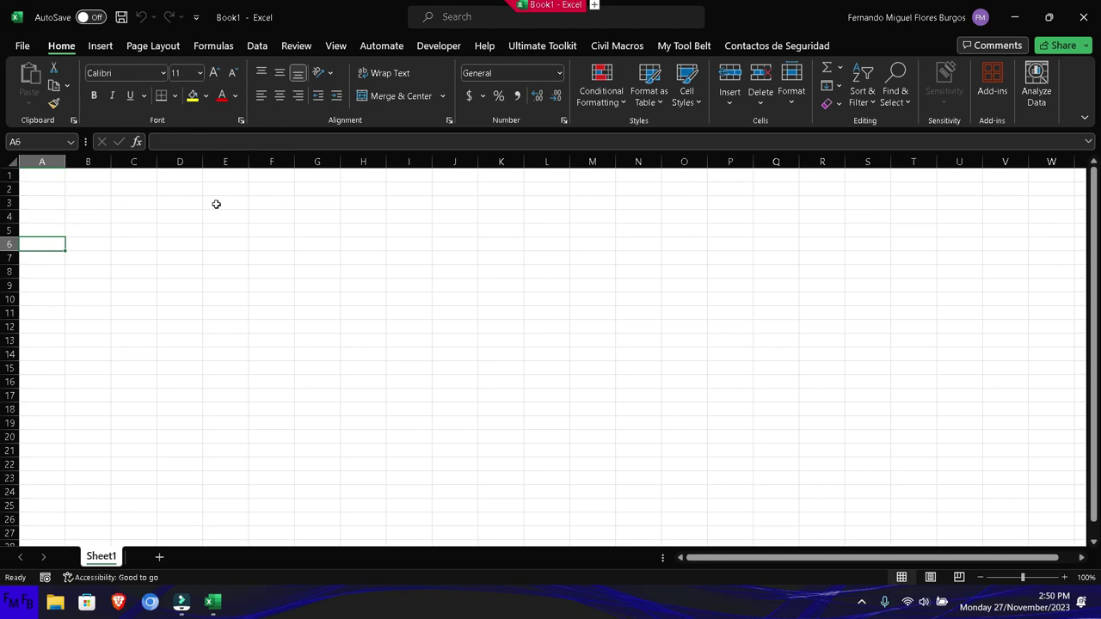
Enter the Name and Data headers in A6:B6 and three people's names in A7:A9.
text(Name)
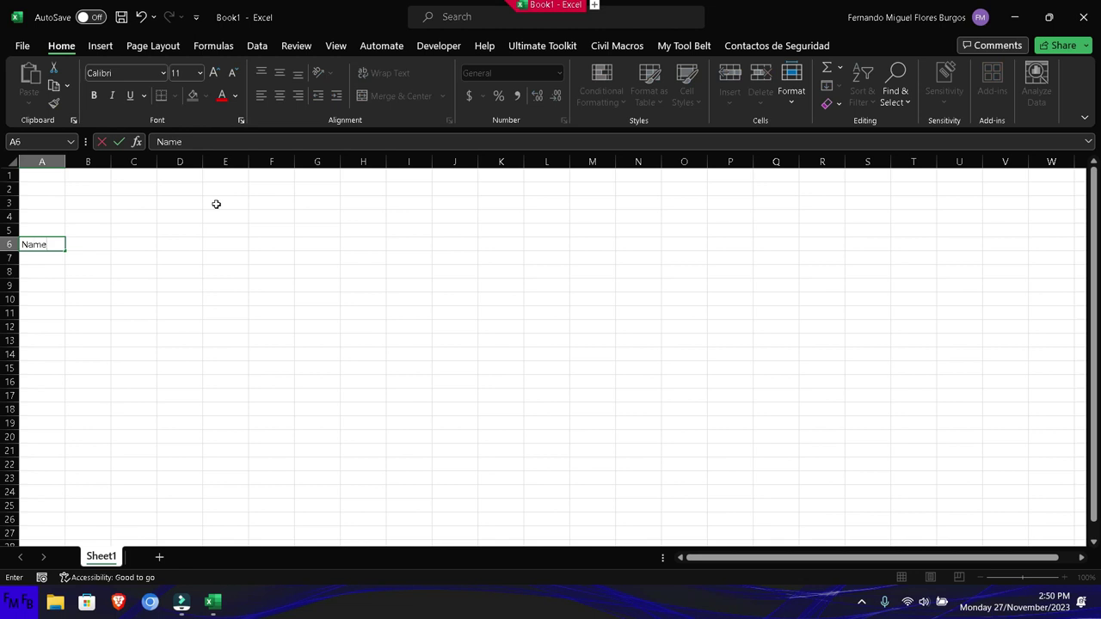
key(Tab)
text(Da)
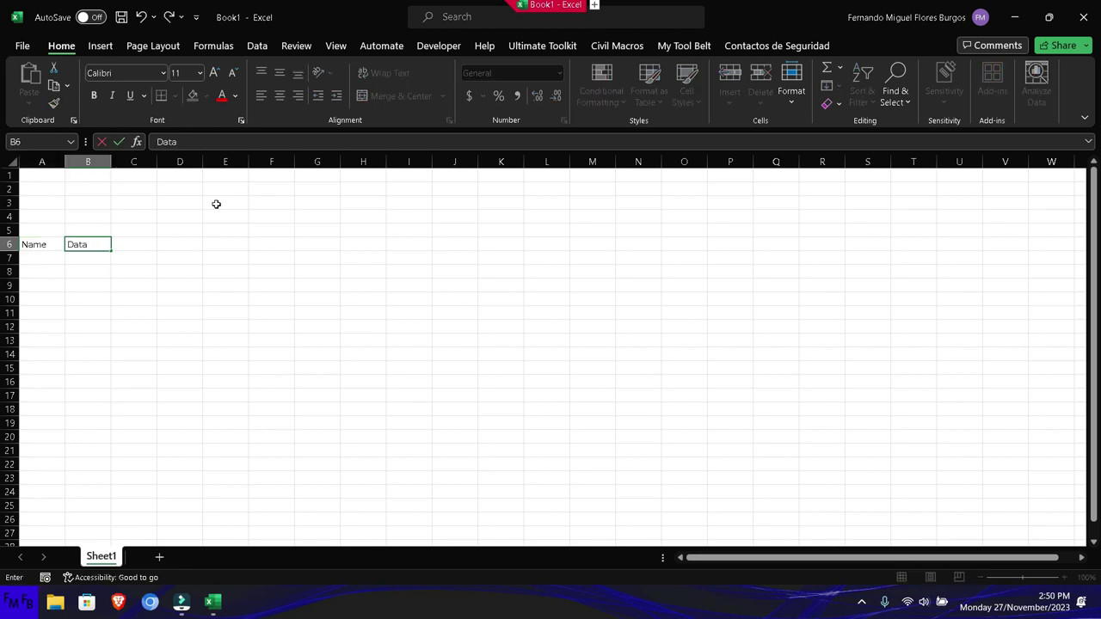
key(Return)
text(Fernando)
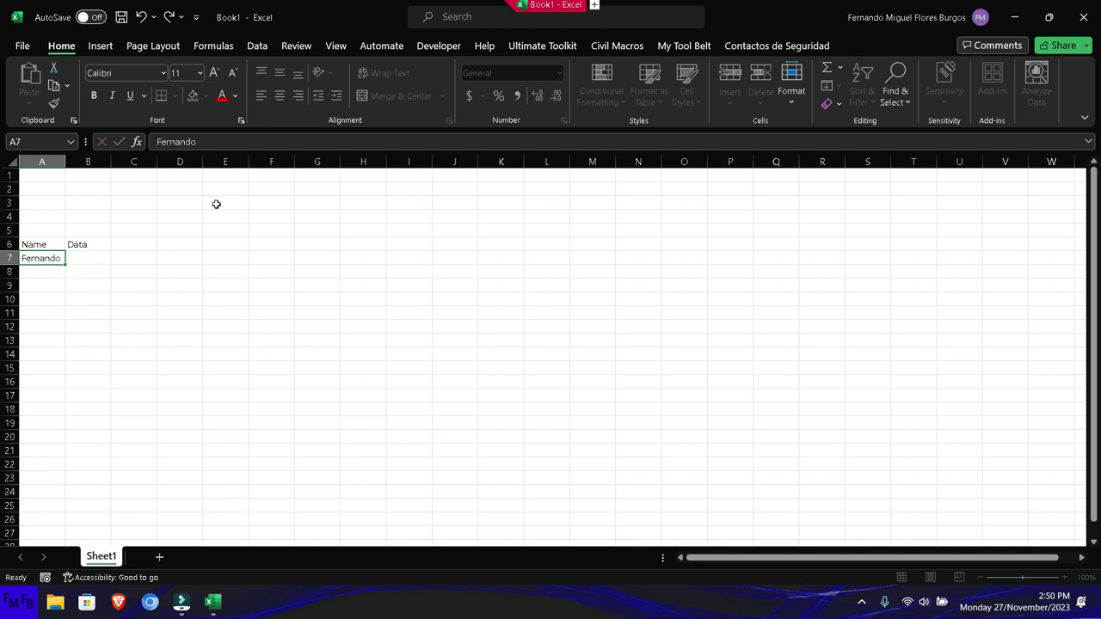
key(Return)
text(Luis)
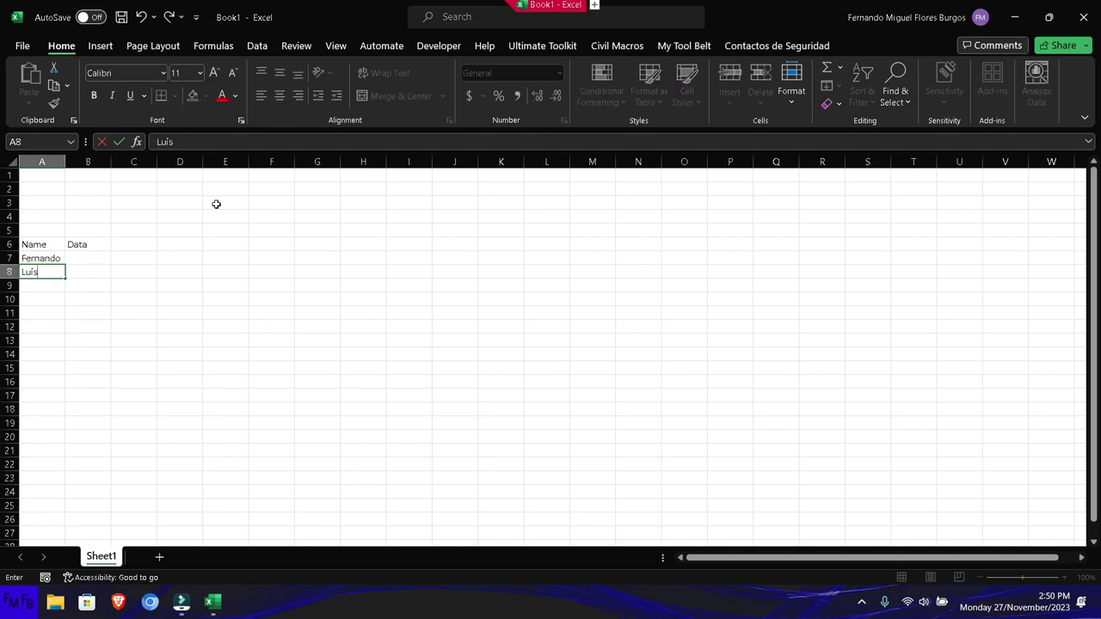
key(Return)
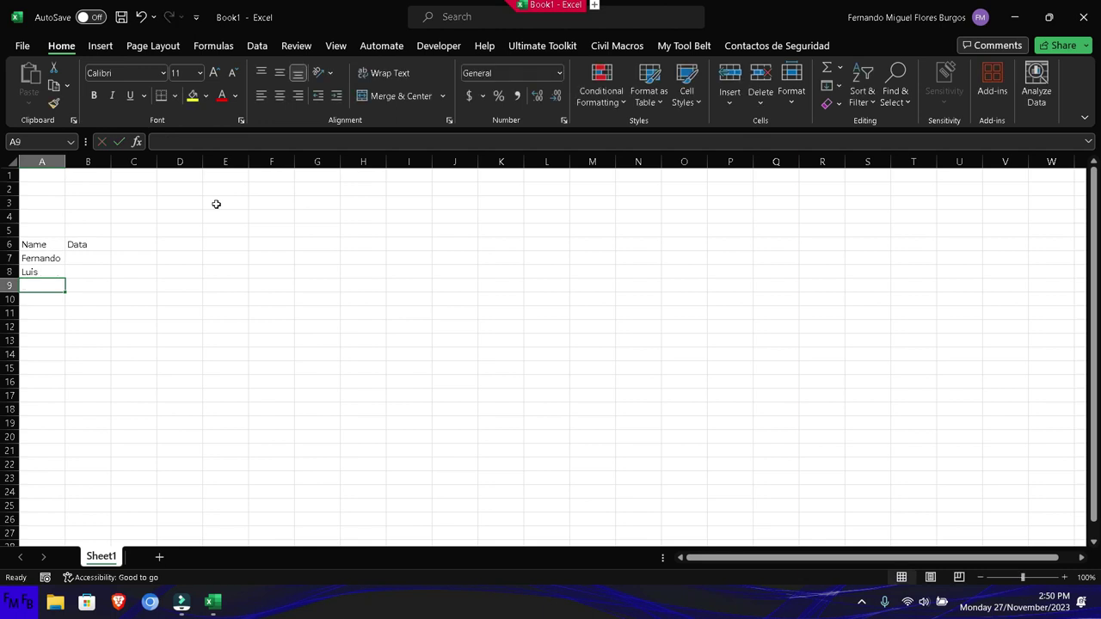
text(Pablo)
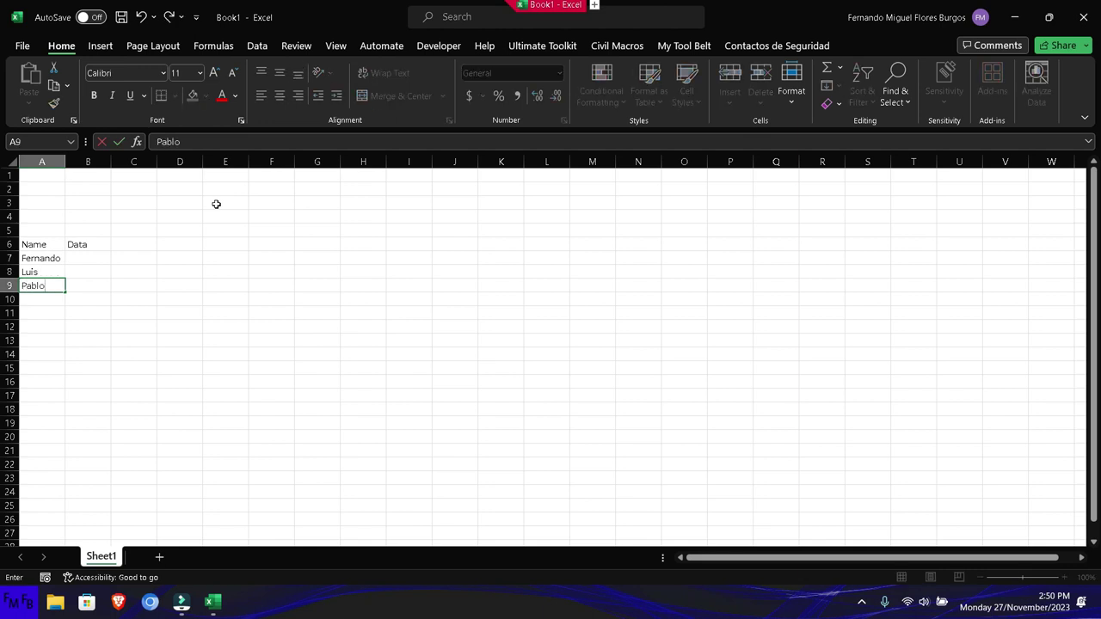
key(Up)
key(Up)
Enter the values 10, 30 and 50 in B7:B9.
key(Right)
text(1)
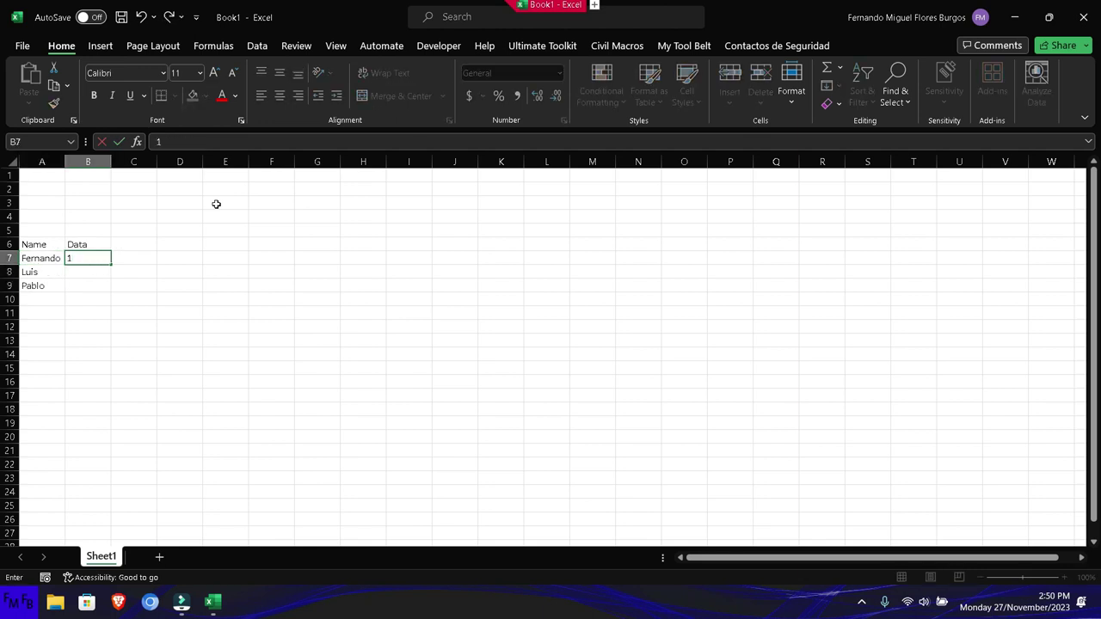
text(0)
key(Return)
text(30)
key(Return)
text(5)
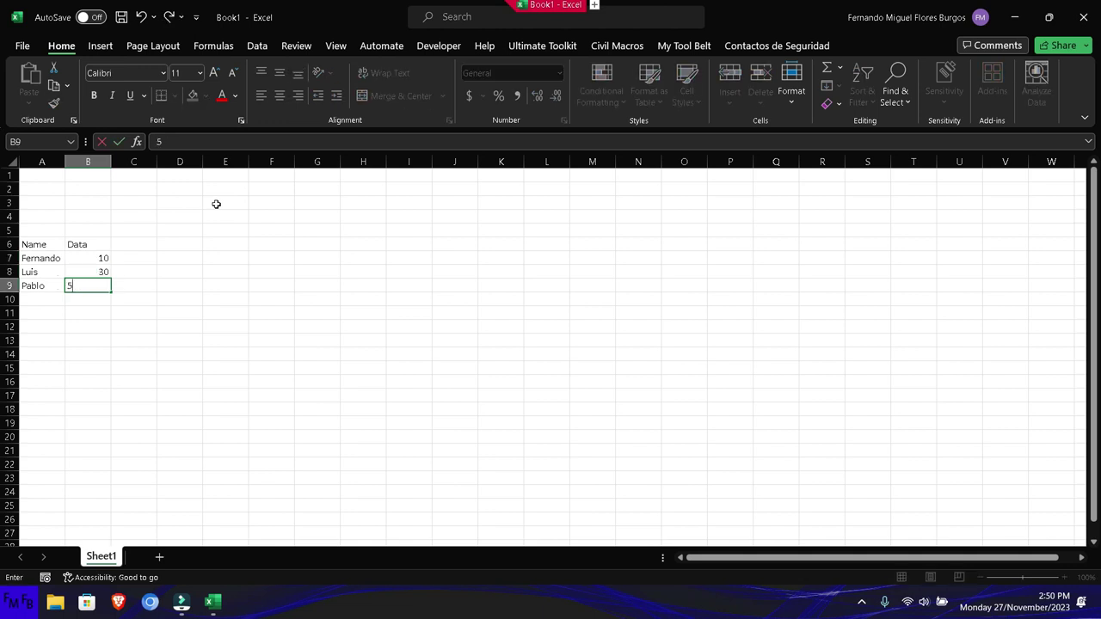
key(Return)
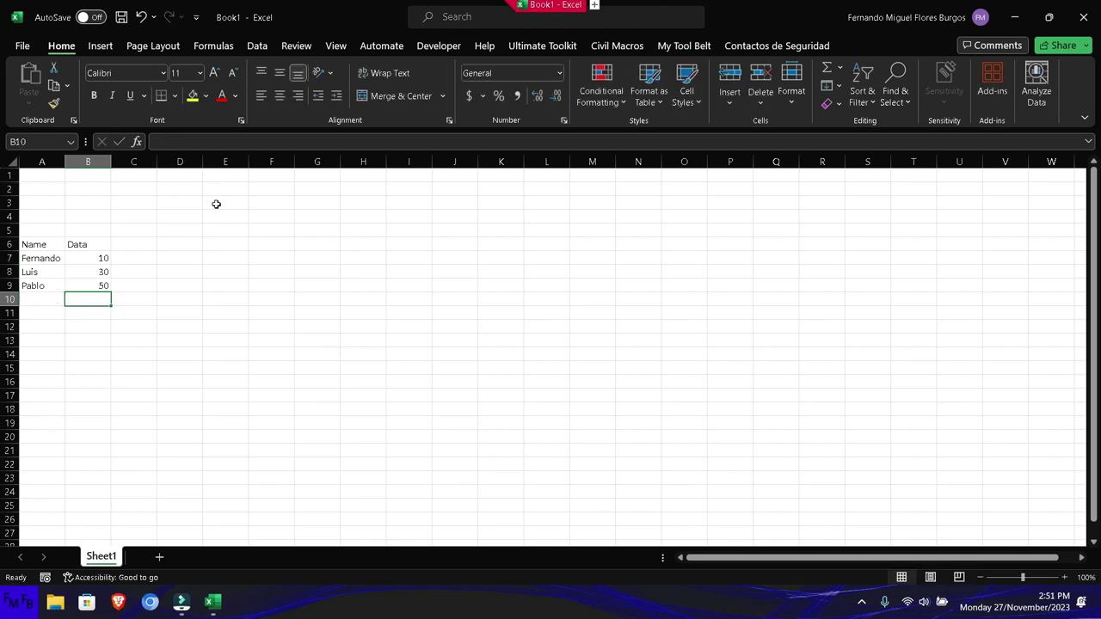
Start Save As and browse to the prueba folder on Local Disk (D:).
key(ctrl+o)
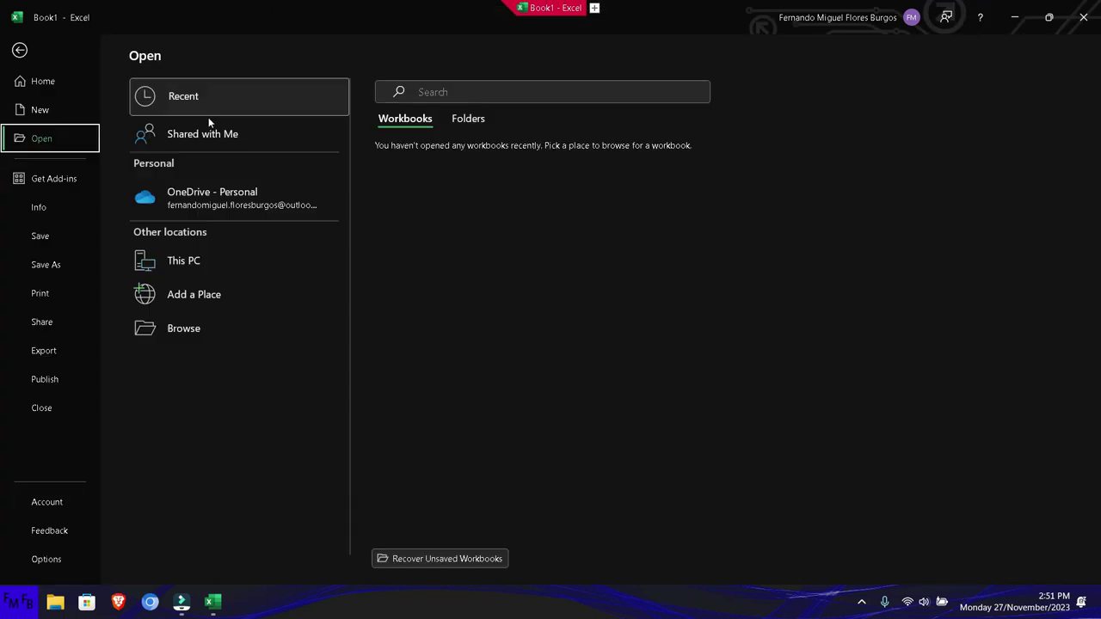
click(45, 264)
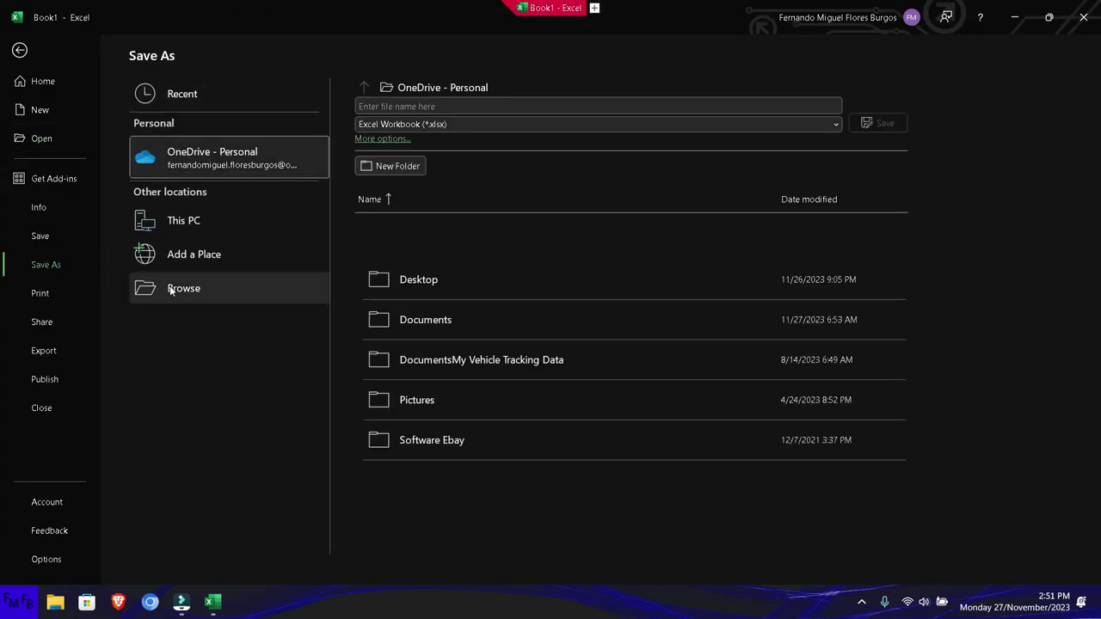
click(169, 286)
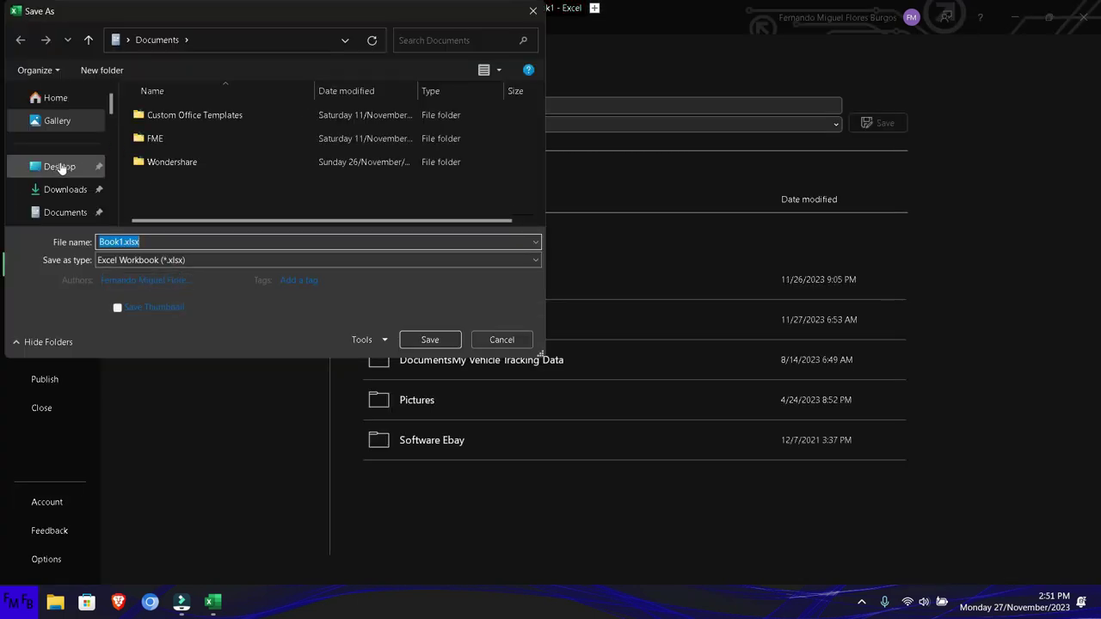
scroll(64, 168, down, 5)
scroll(60, 168, down, 3)
scroll(61, 168, down, 3)
click(57, 139)
double_click(355, 129)
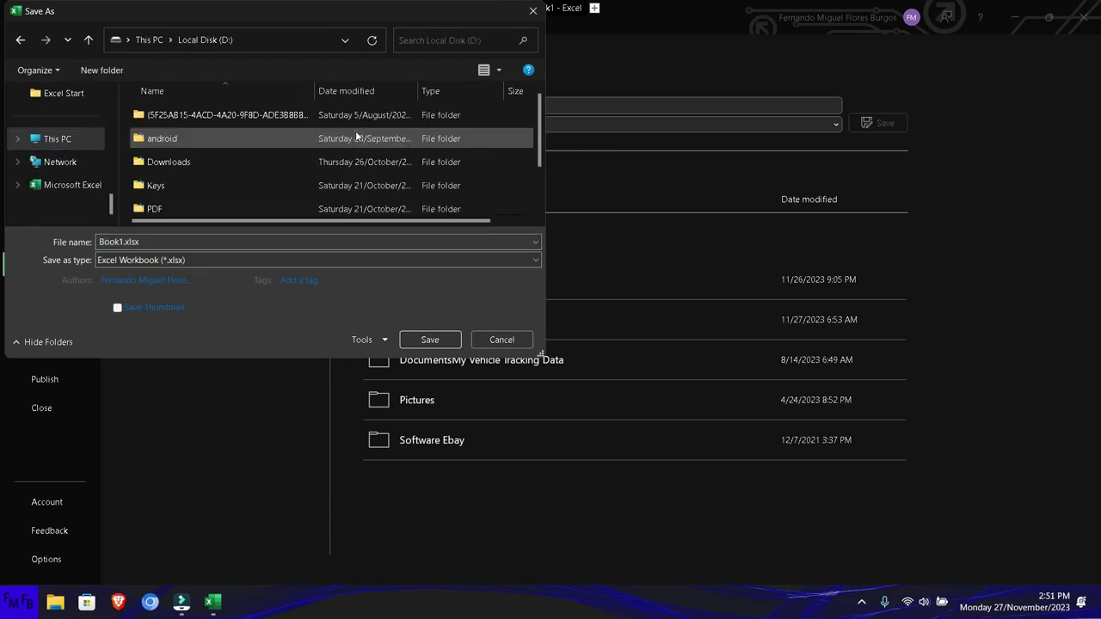
scroll(214, 181, down, 1)
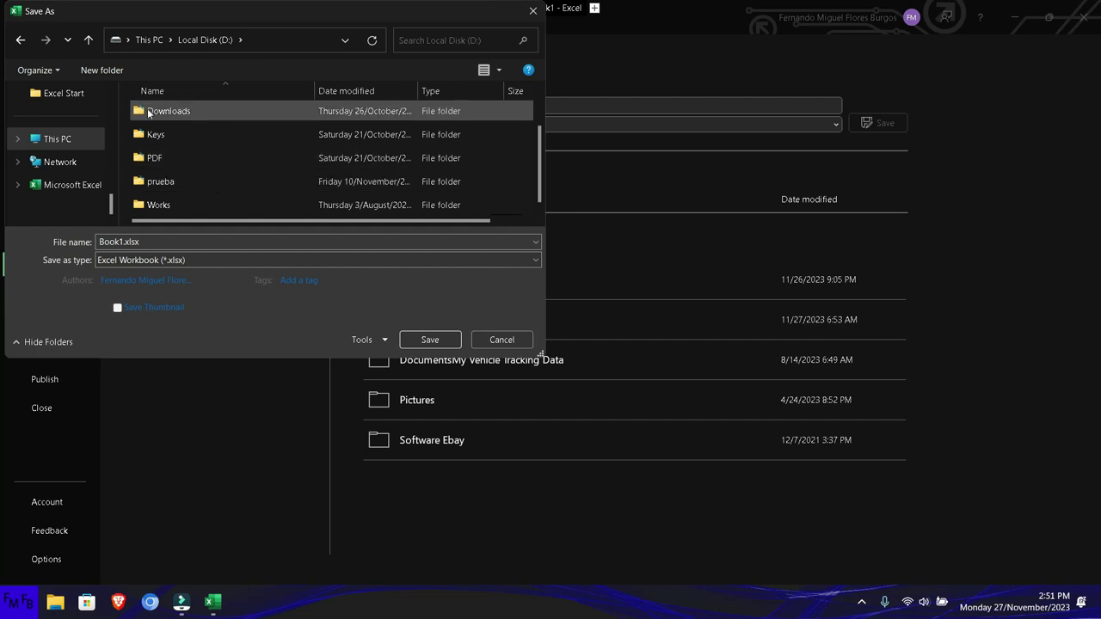
click(159, 184)
double_click(159, 184)
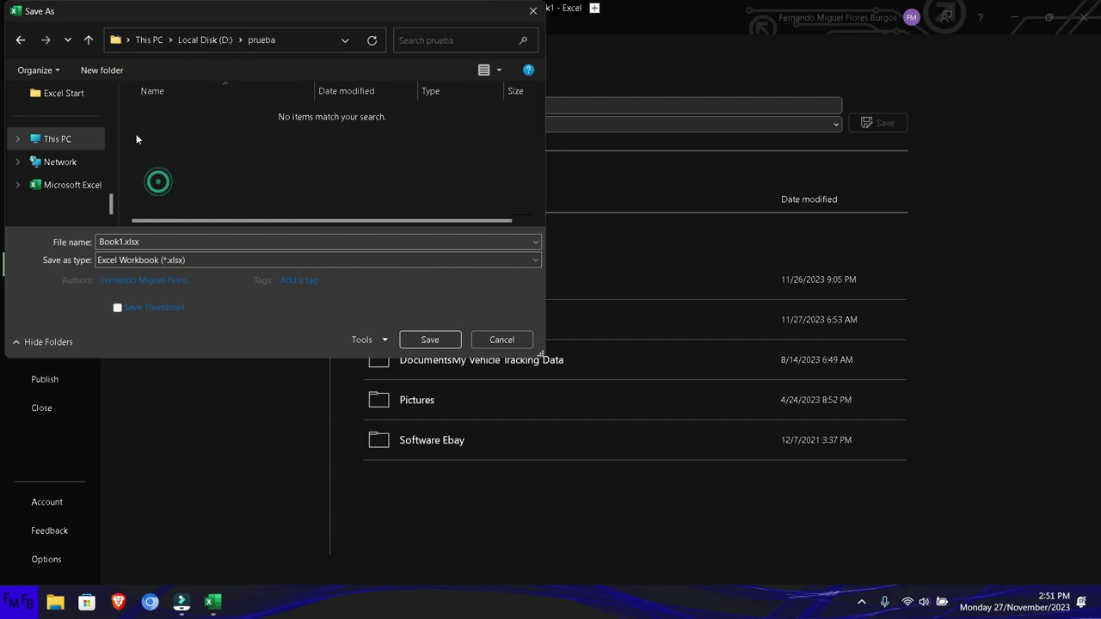
Create a new Merge folder, save the workbook there as p1.xlsx, and close Excel.
click(108, 72)
text(Merge)
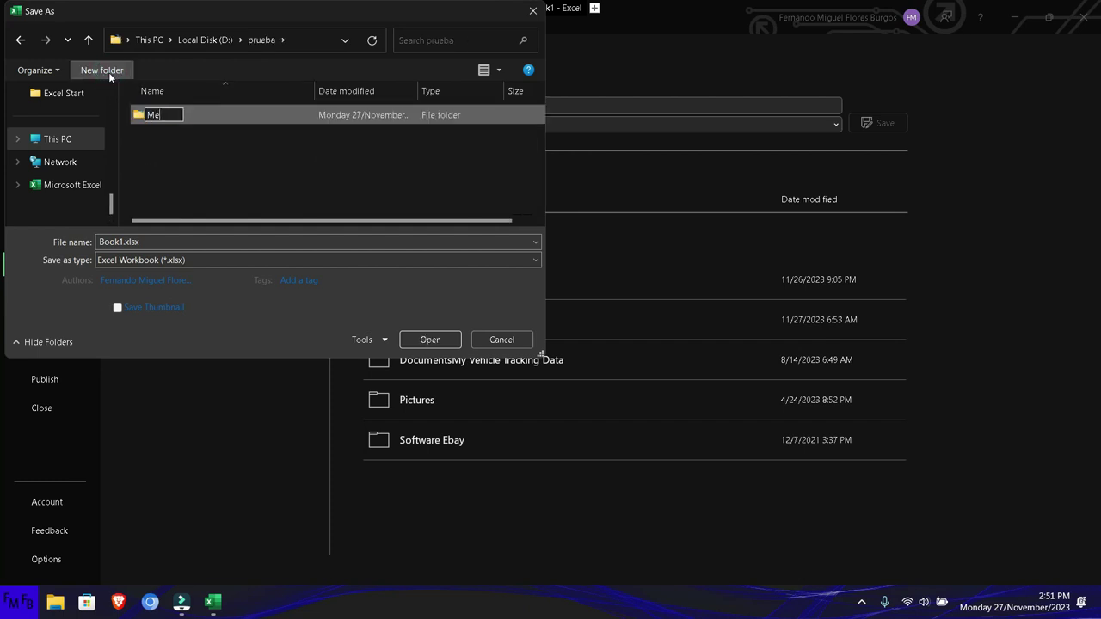
key(Return)
key(Return)
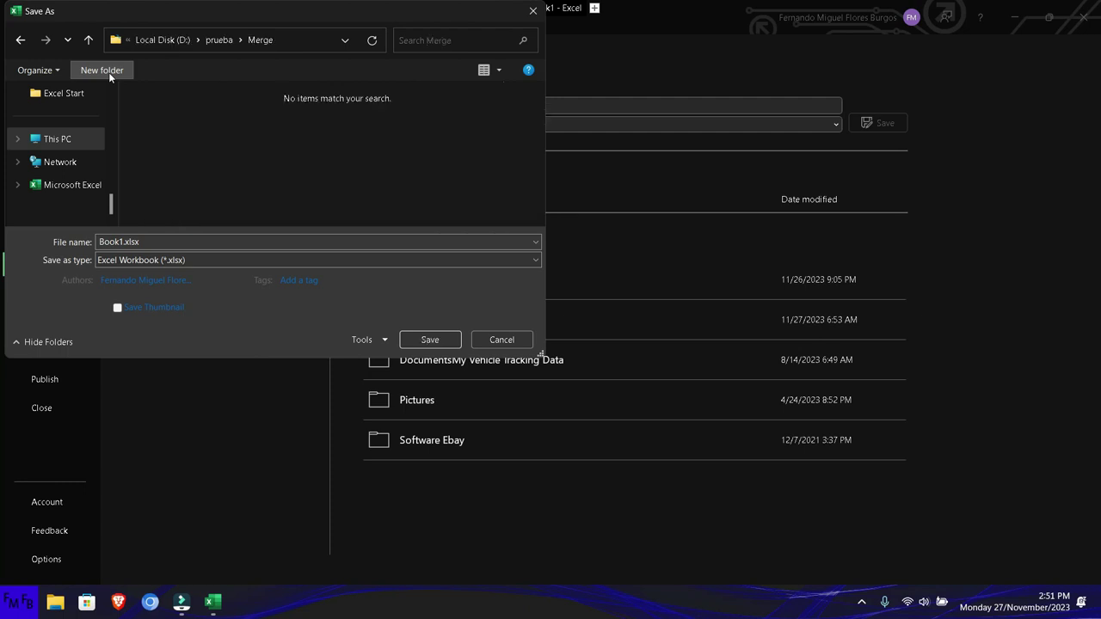
double_click(166, 240)
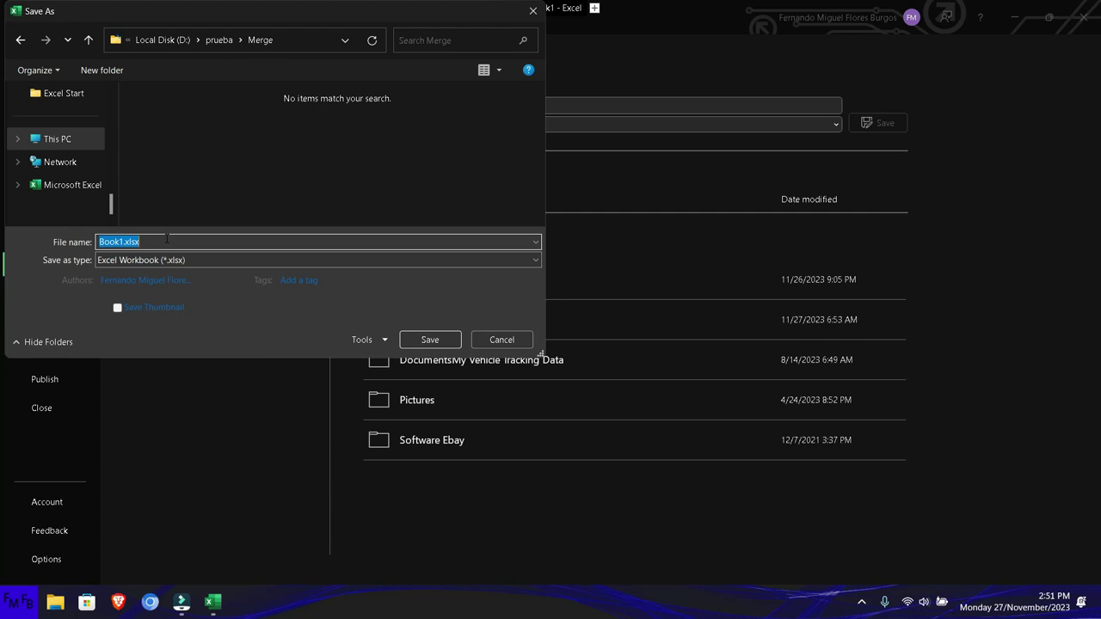
text(p1)
click(405, 335)
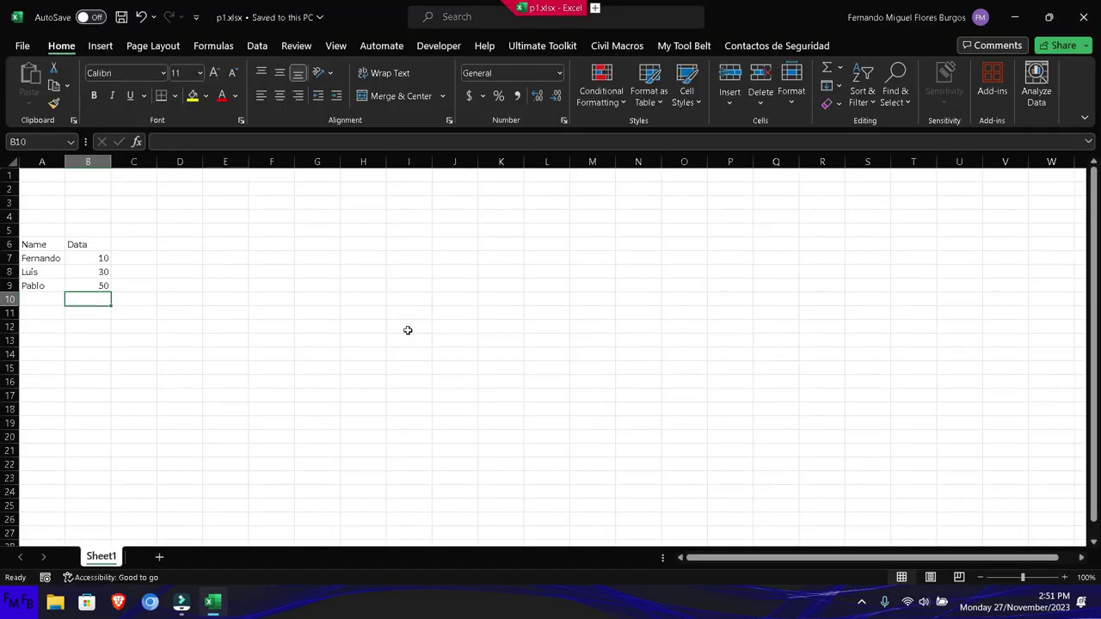
key(alt+F4)
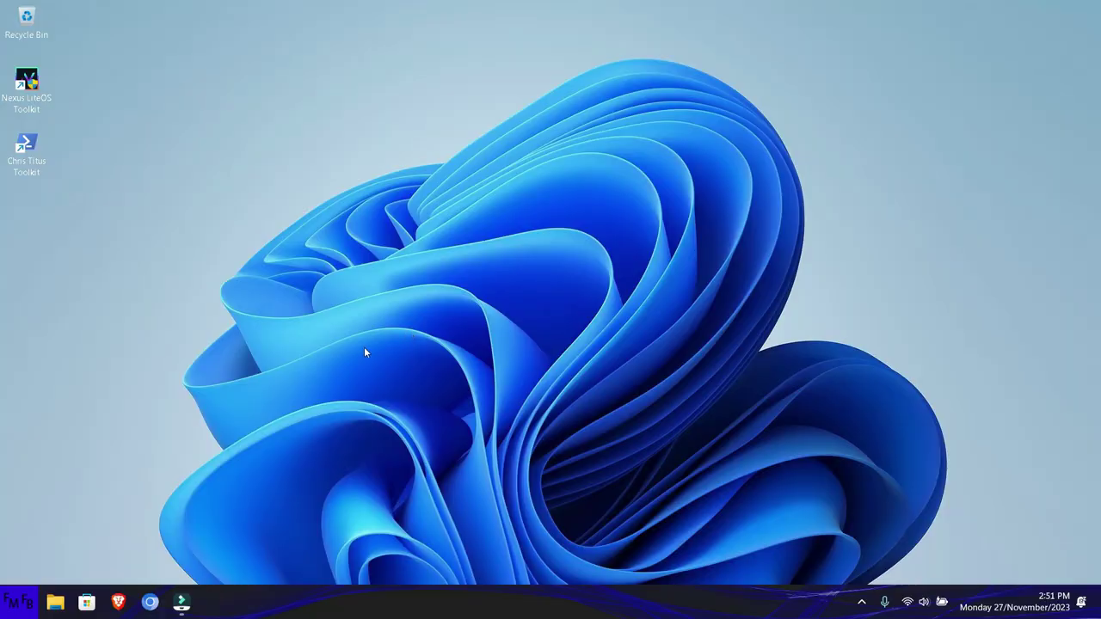
Relaunch Excel from the Start menu and open a new blank workbook at row 6.
click(19, 601)
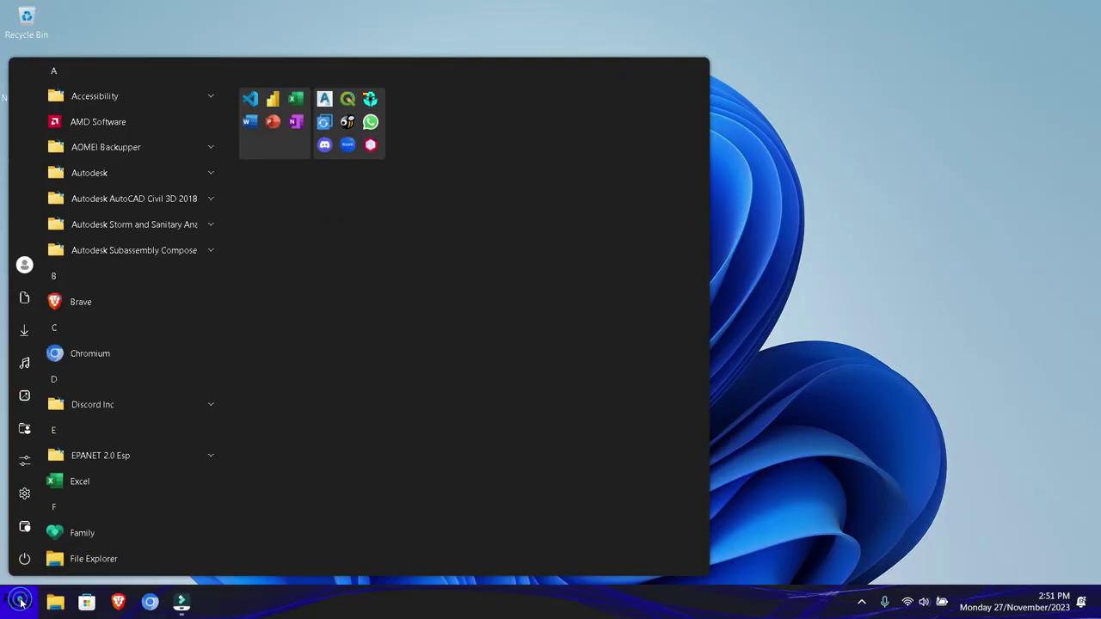
click(275, 120)
click(403, 230)
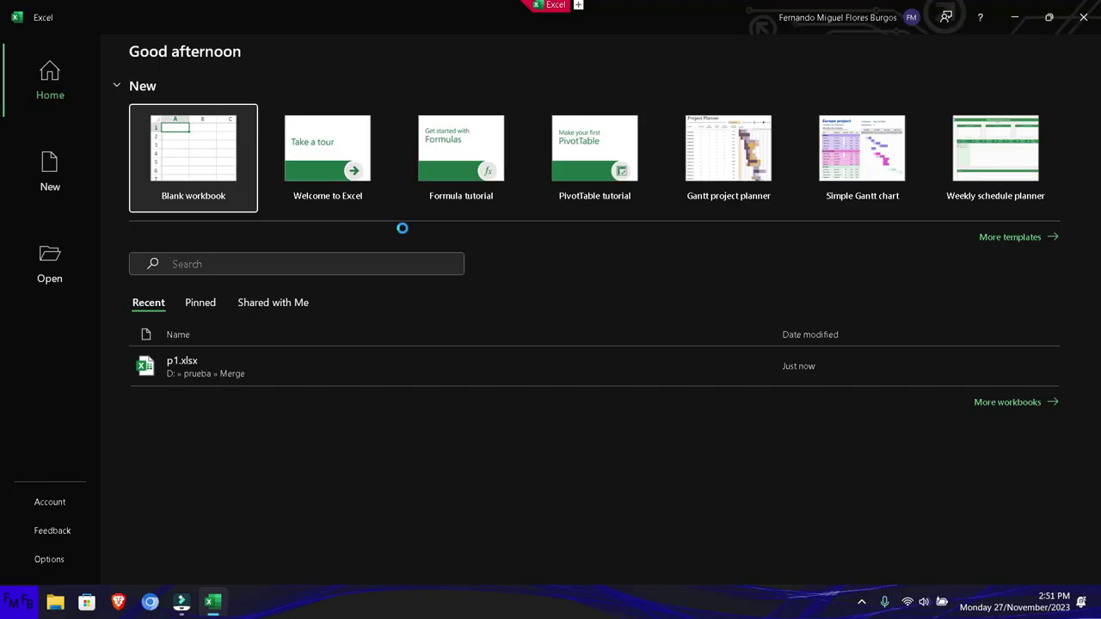
key(Return)
key(Return)
key(Return)
key(Return)
key(Return)
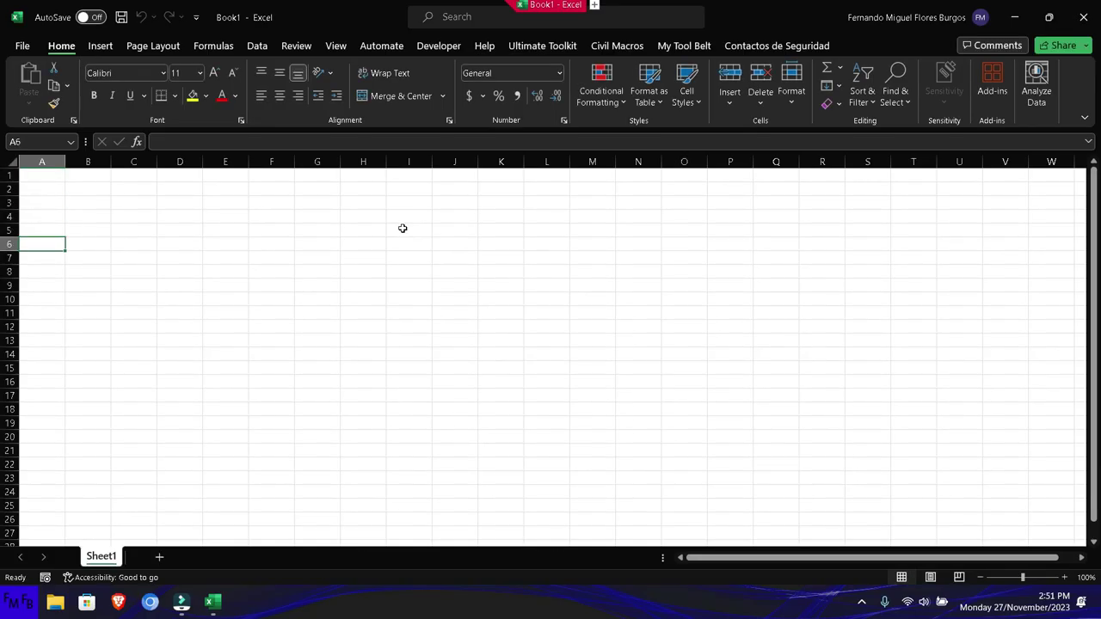
Type the headers Name in A6 and Data in B6.
text(Name)
key(Tab)
text(D)
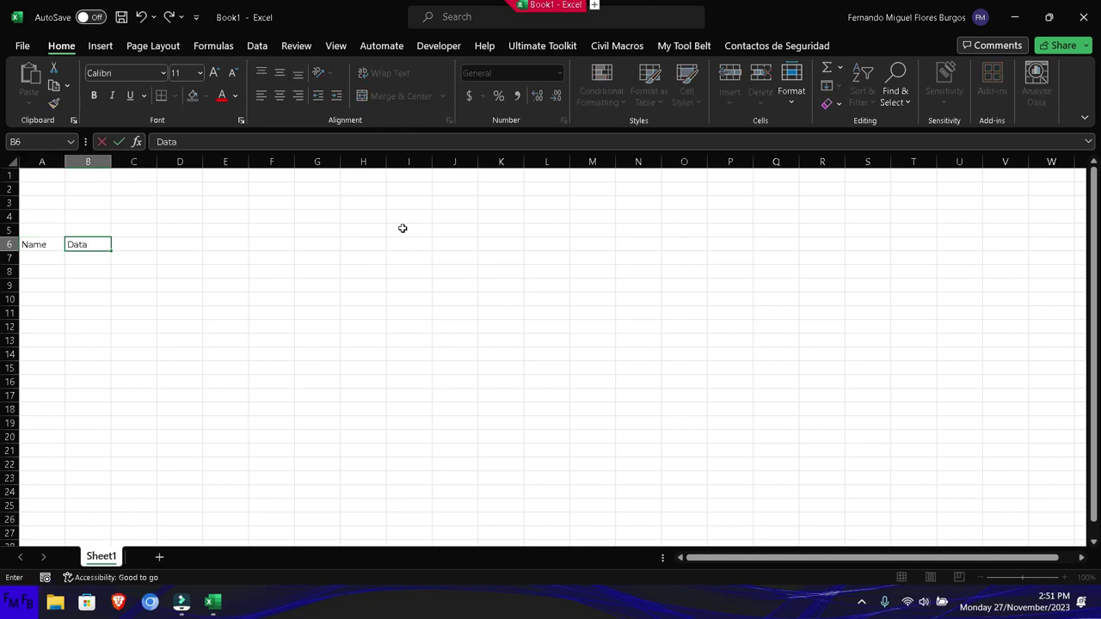
key(Return)
In File Explorer, open D:\prueba\Merge and confirm it contains only p1.xlsx.
key(alt+Tab)
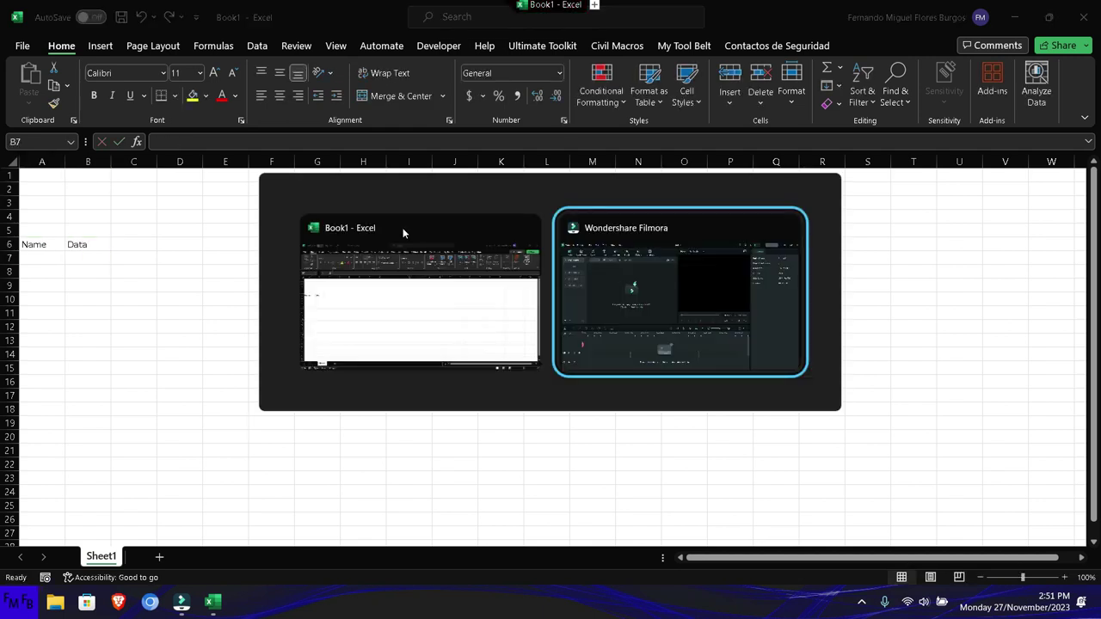
key(super+e)
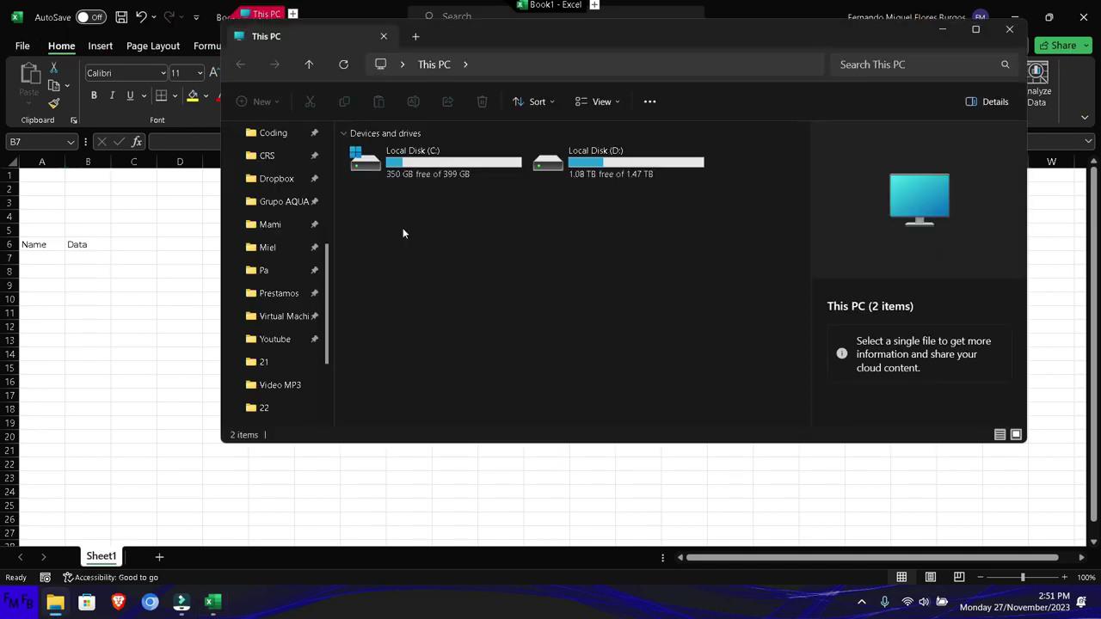
double_click(568, 162)
click(448, 251)
double_click(448, 250)
double_click(398, 144)
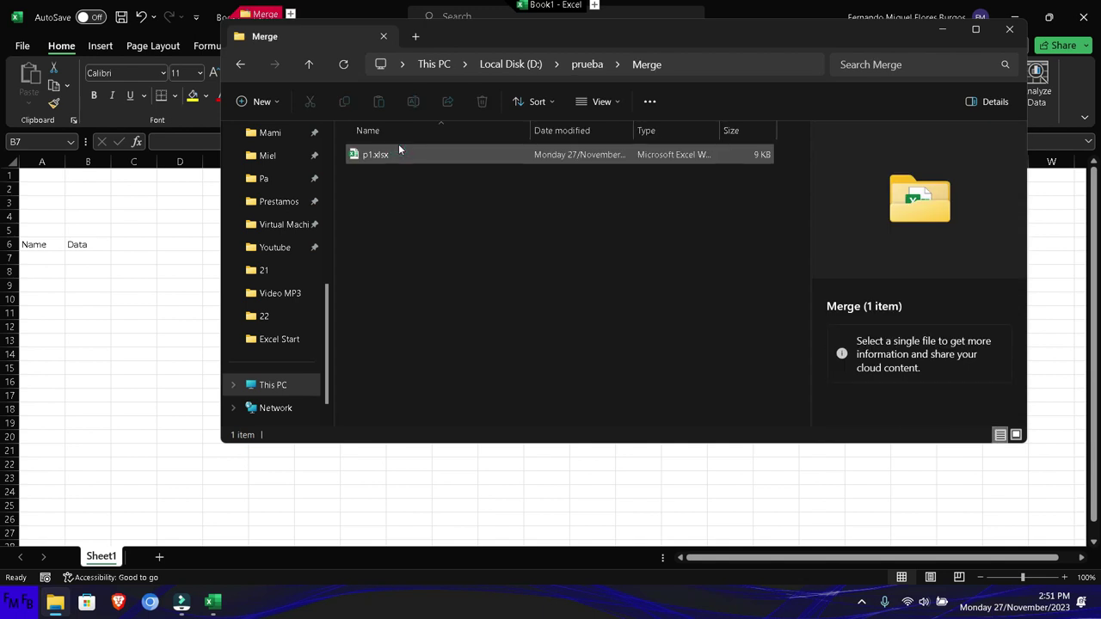
double_click(399, 150)
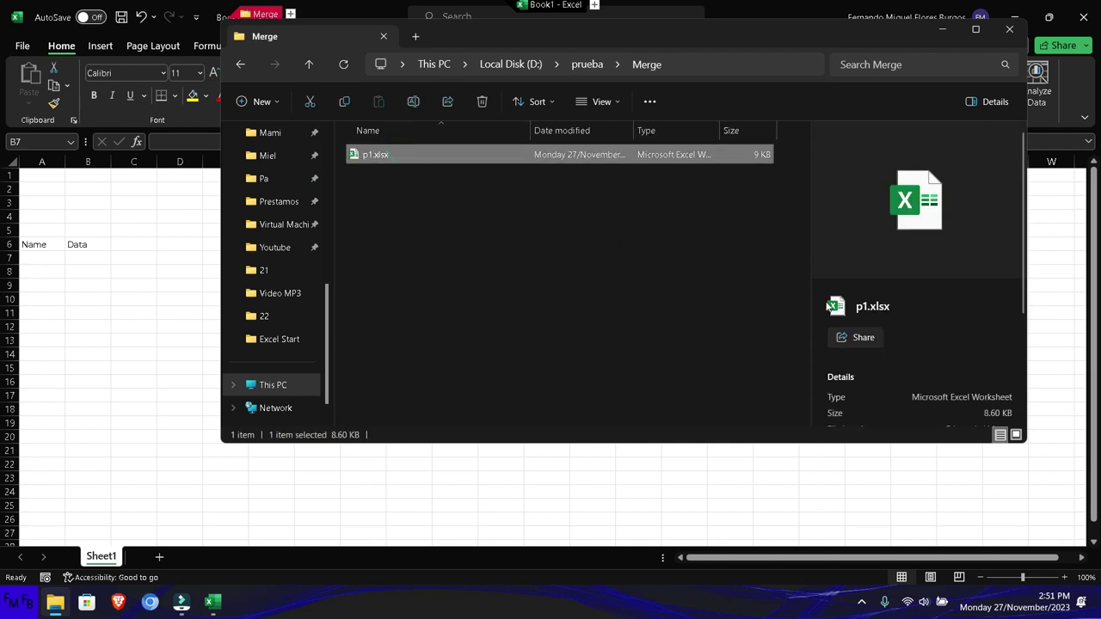
scroll(841, 318, down, 5)
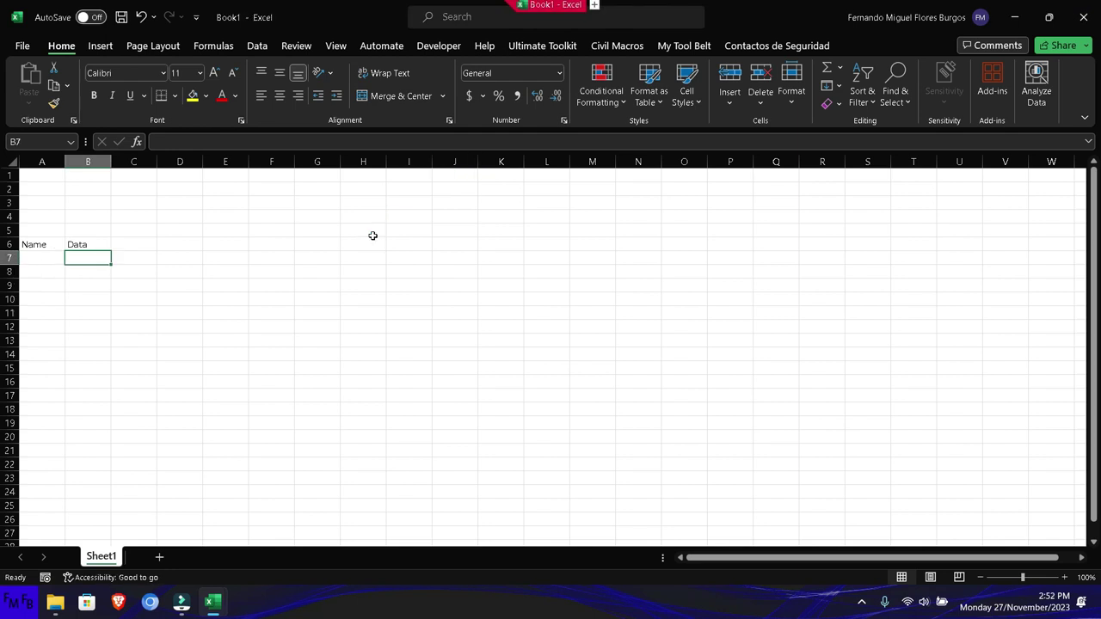
Enter two people's names in A7:A8 under the Name header.
key(Left)
text(Ma)
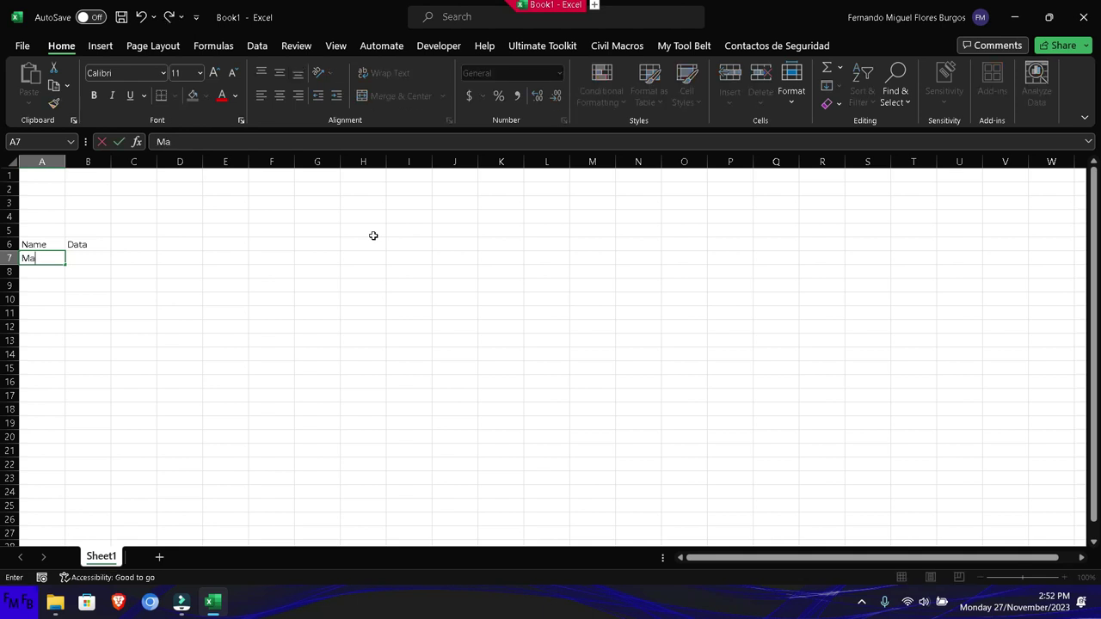
key(Return)
text(Carme)
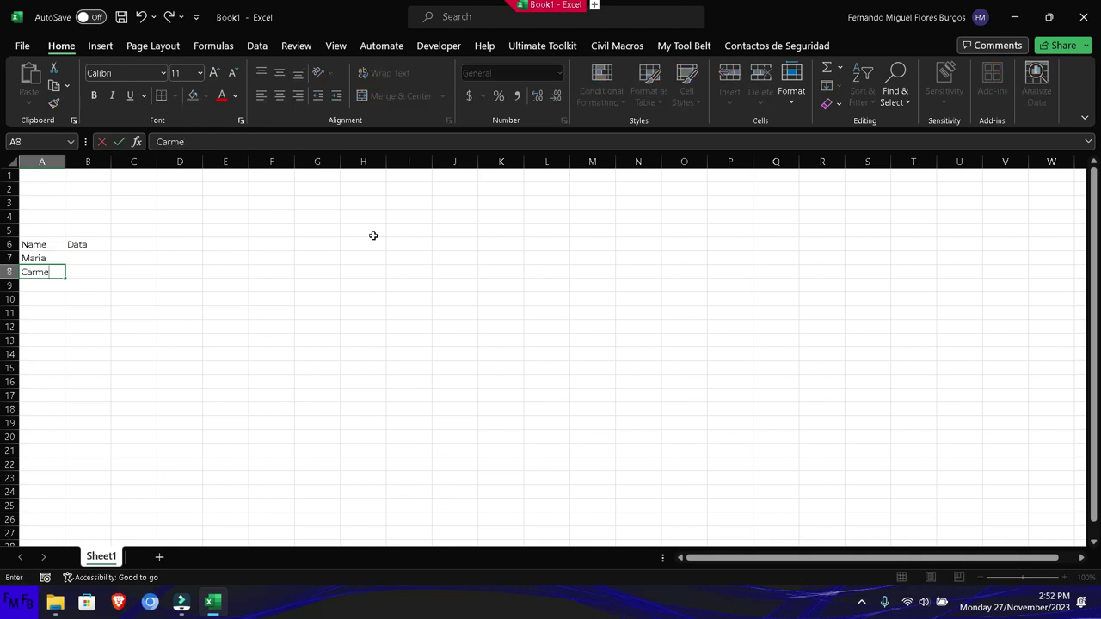
key(Up)
Enter the values 20 and 60 in B7:B8.
key(Right)
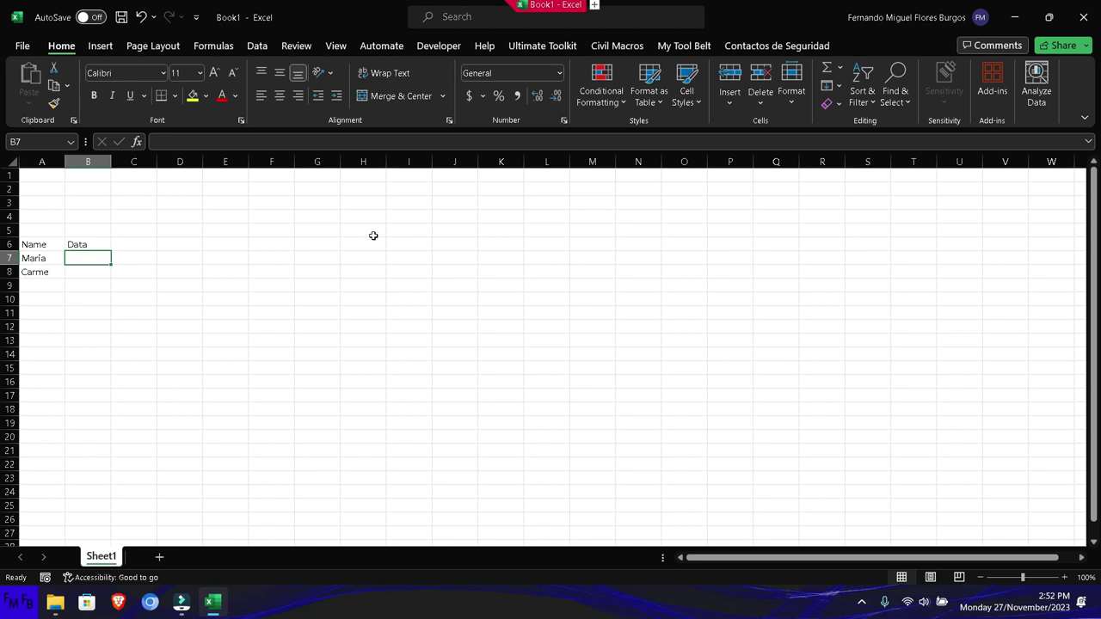
text(20)
key(Return)
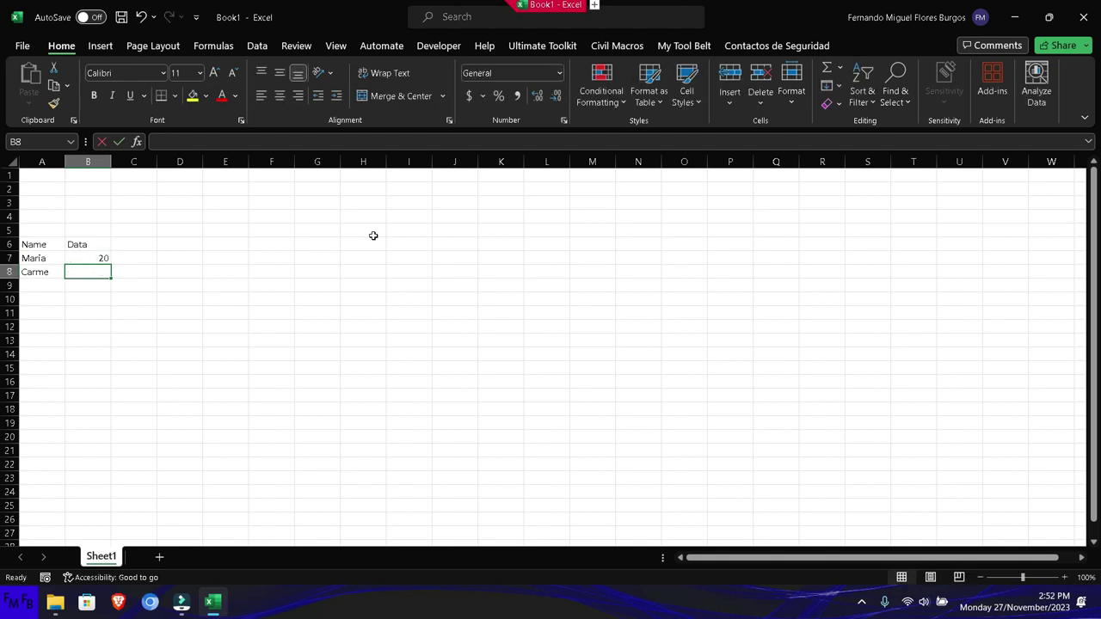
text(6)
key(Return)
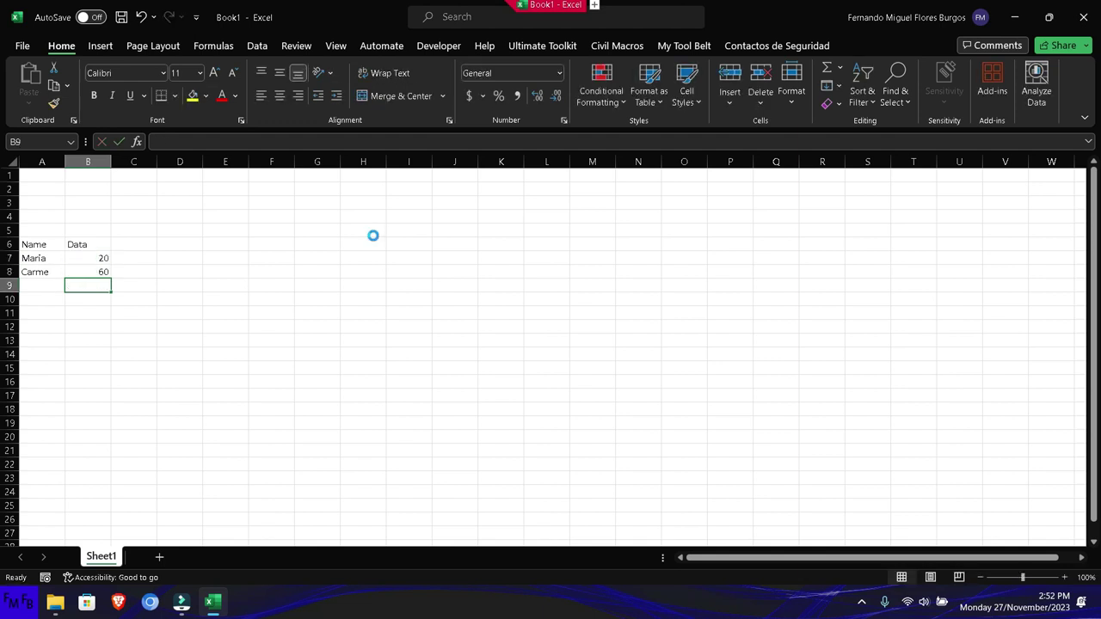
key(ctrl+o)
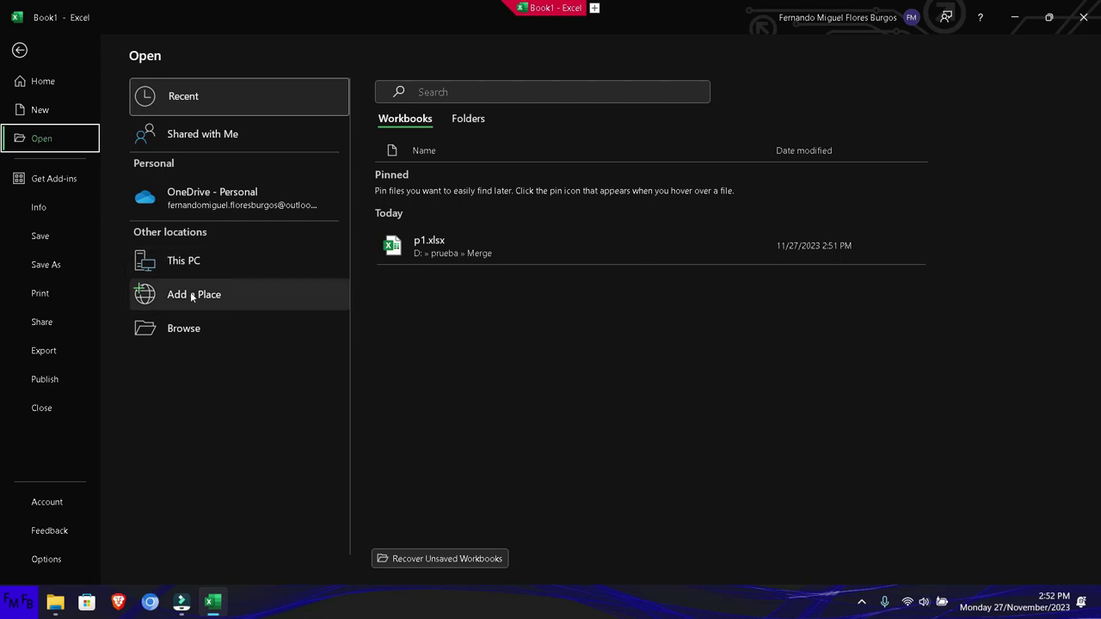
Browse the Open dialog to This PC > Local Disk (D:) > prueba > Merge, listing p1.xlsx.
click(165, 319)
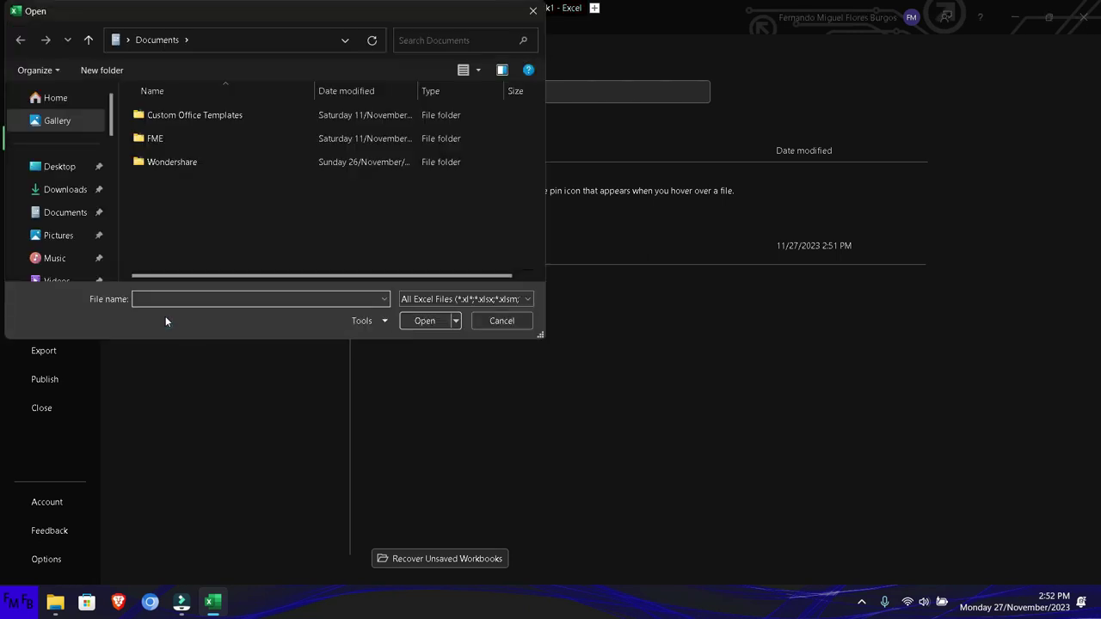
scroll(98, 220, down, 3)
scroll(96, 216, down, 2)
scroll(94, 214, down, 2)
scroll(95, 213, down, 1)
click(60, 185)
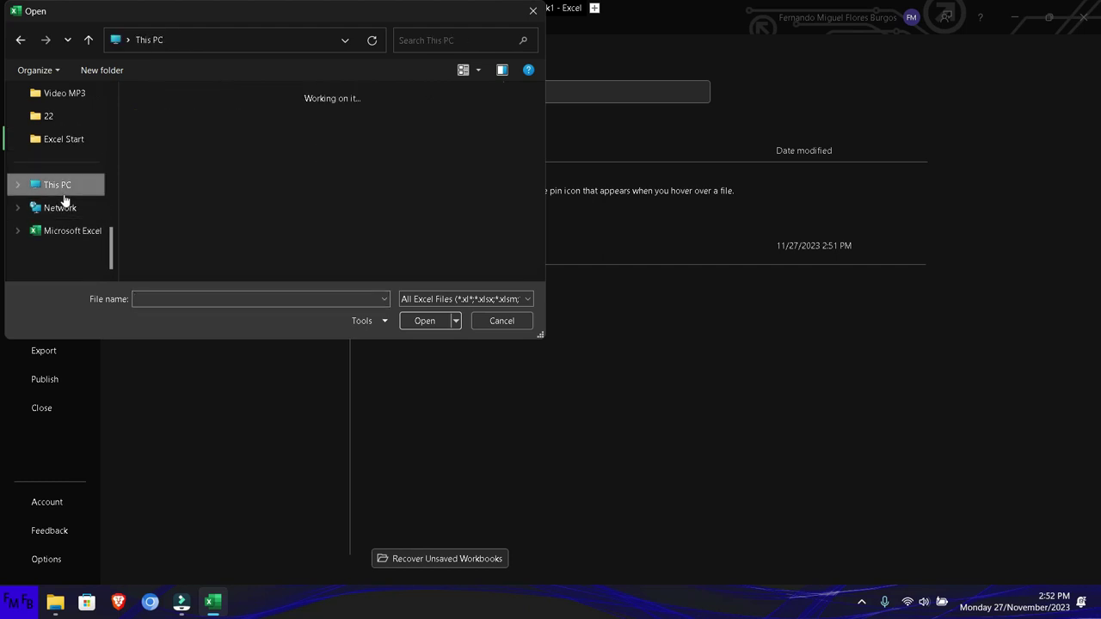
double_click(358, 116)
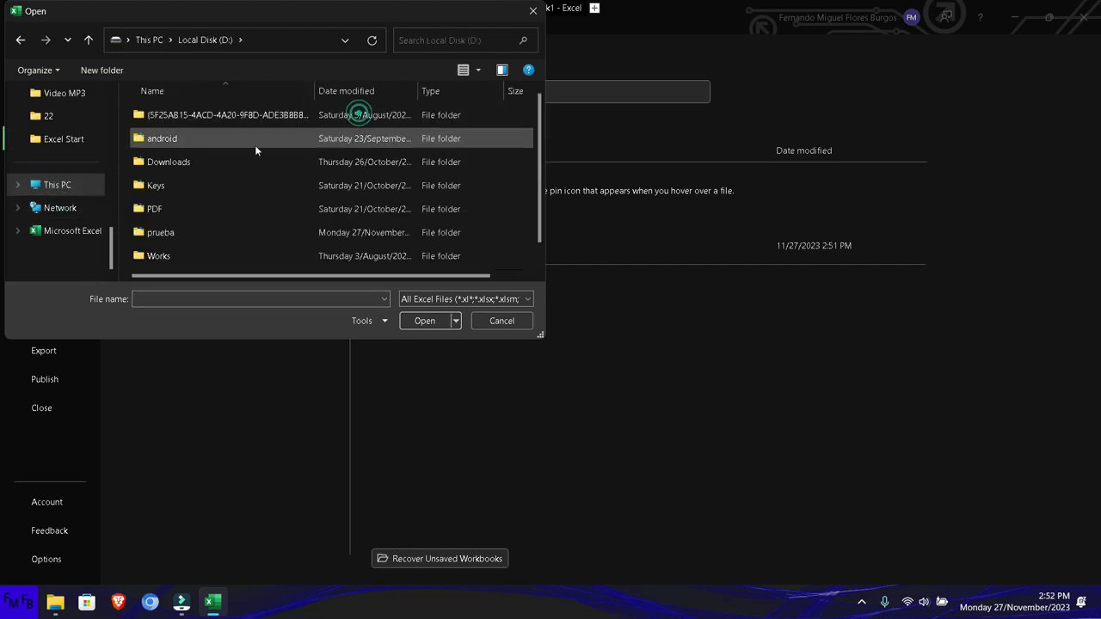
double_click(165, 232)
double_click(170, 100)
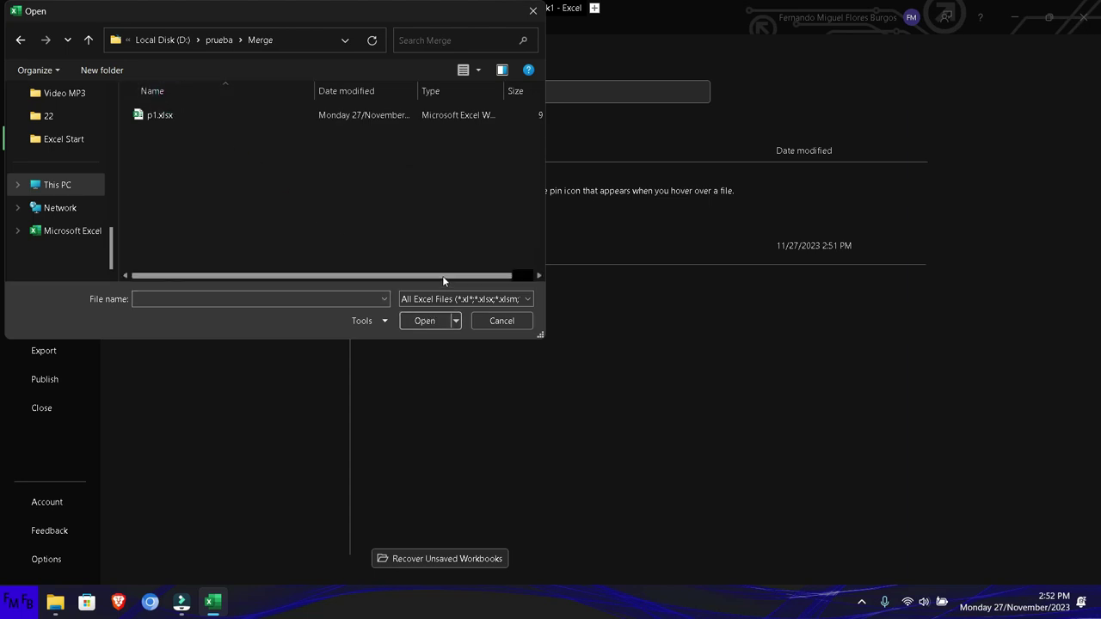
Cancel the Open dialog and start Save As, browsing to Local Disk (D:).
key(Escape)
click(60, 263)
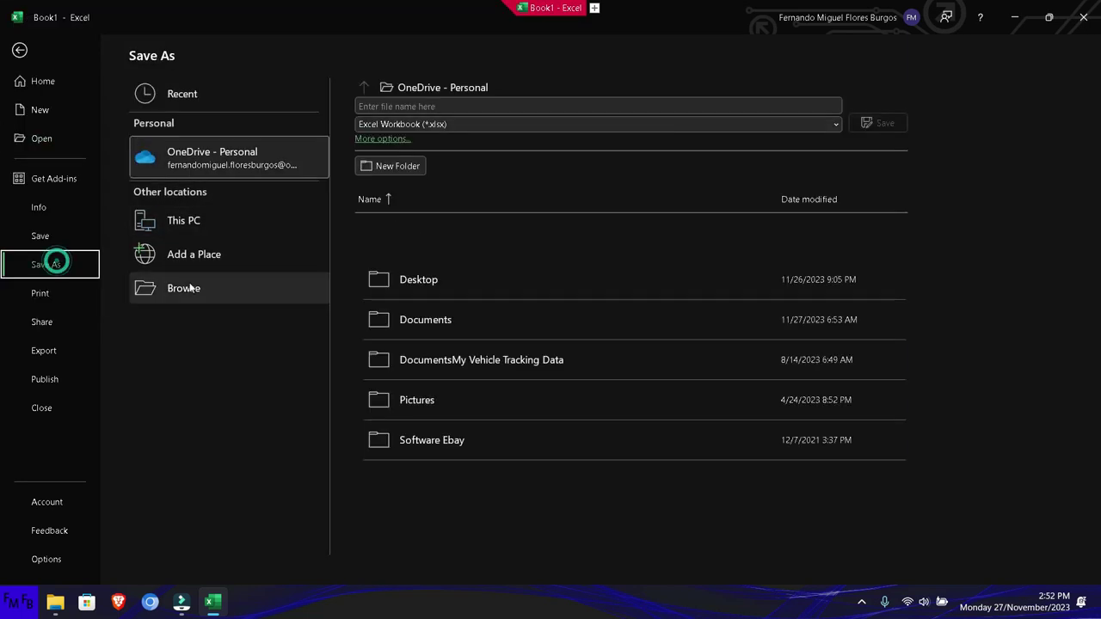
click(189, 283)
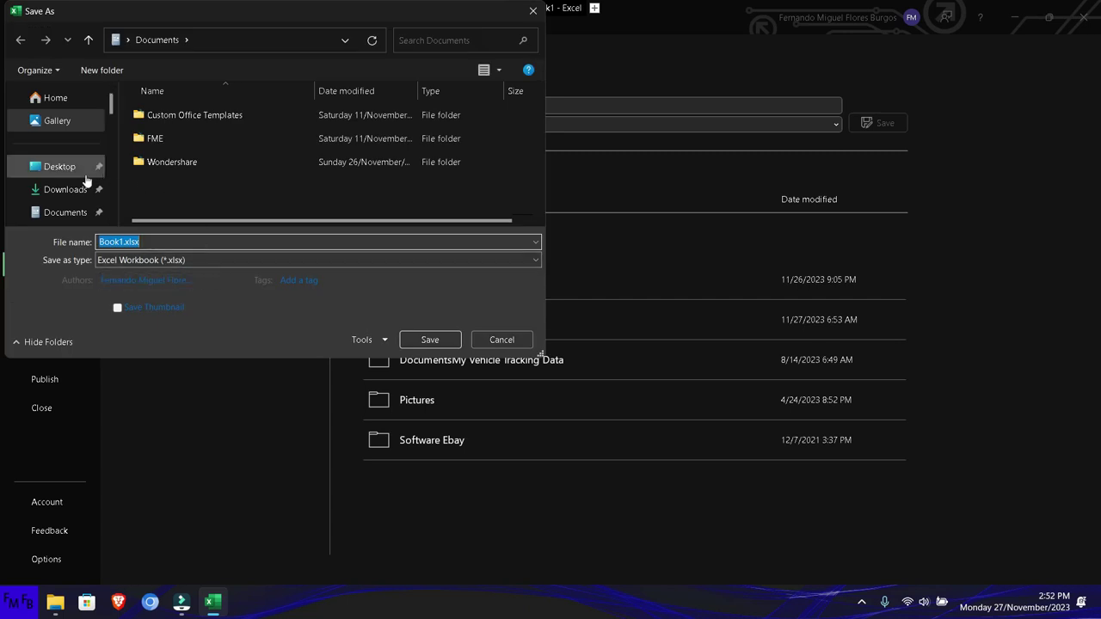
scroll(78, 179, down, 5)
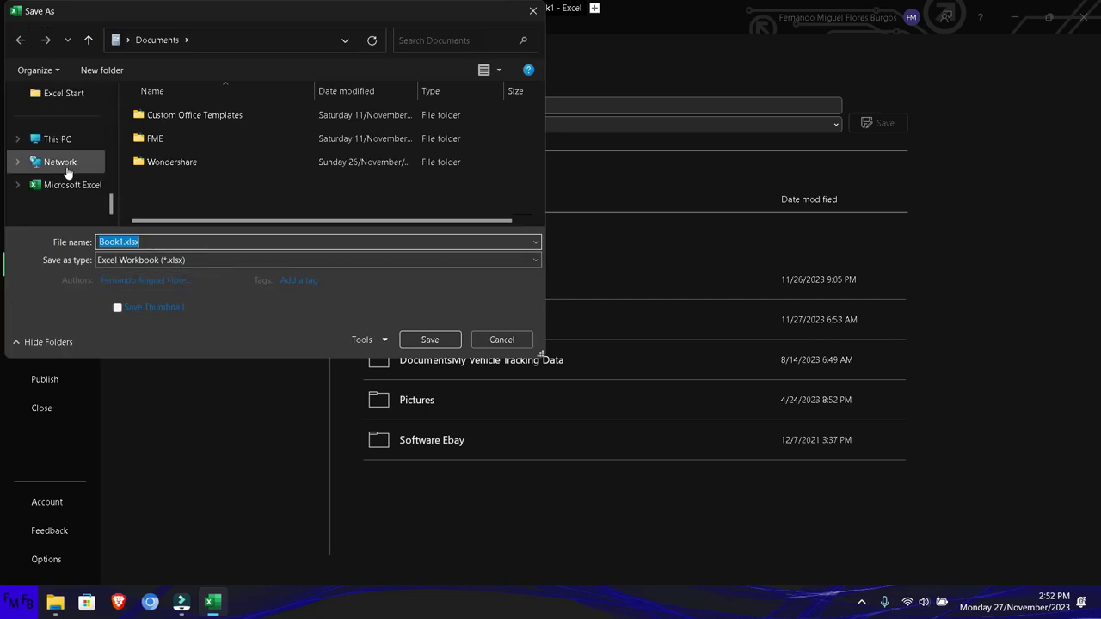
click(55, 139)
double_click(332, 133)
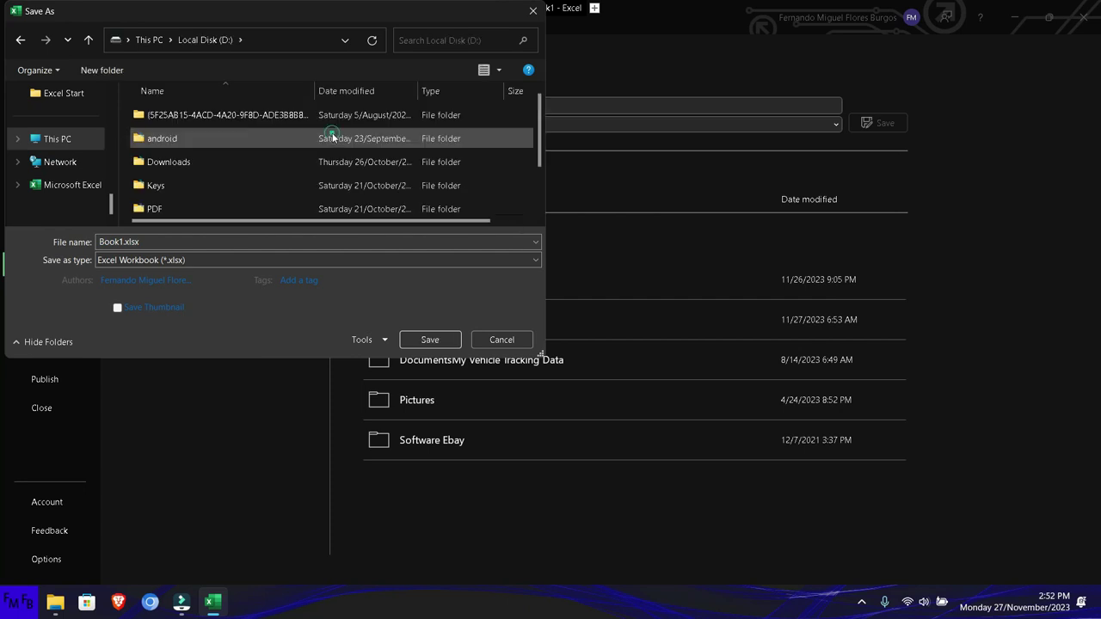
scroll(184, 166, down, 1)
Open prueba\Merge and save the workbook there as p2.xlsx.
click(180, 182)
double_click(180, 182)
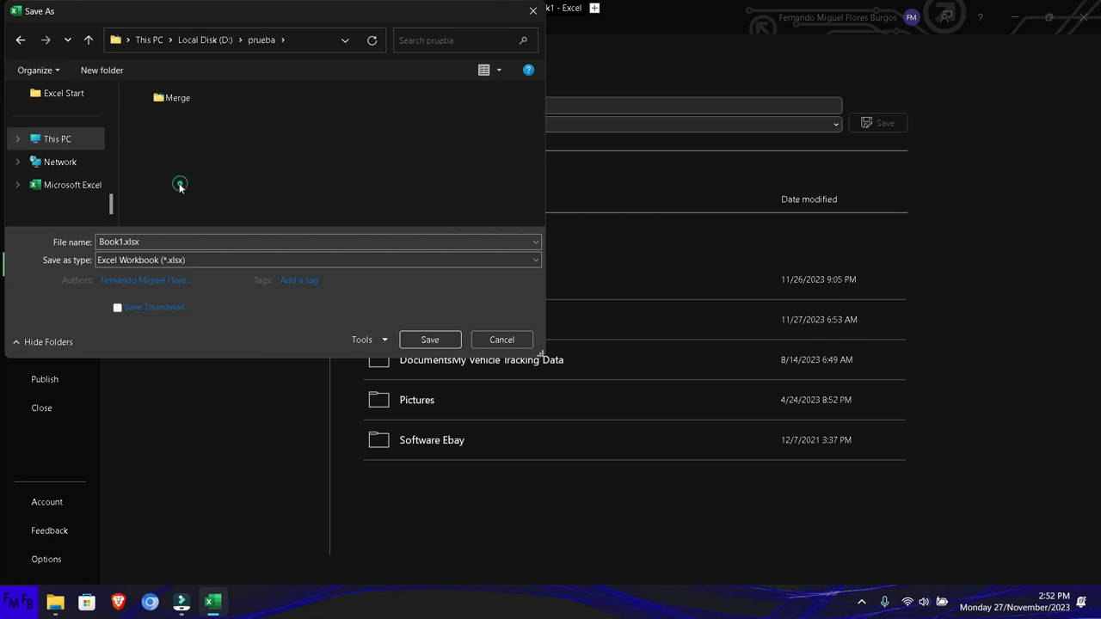
double_click(177, 108)
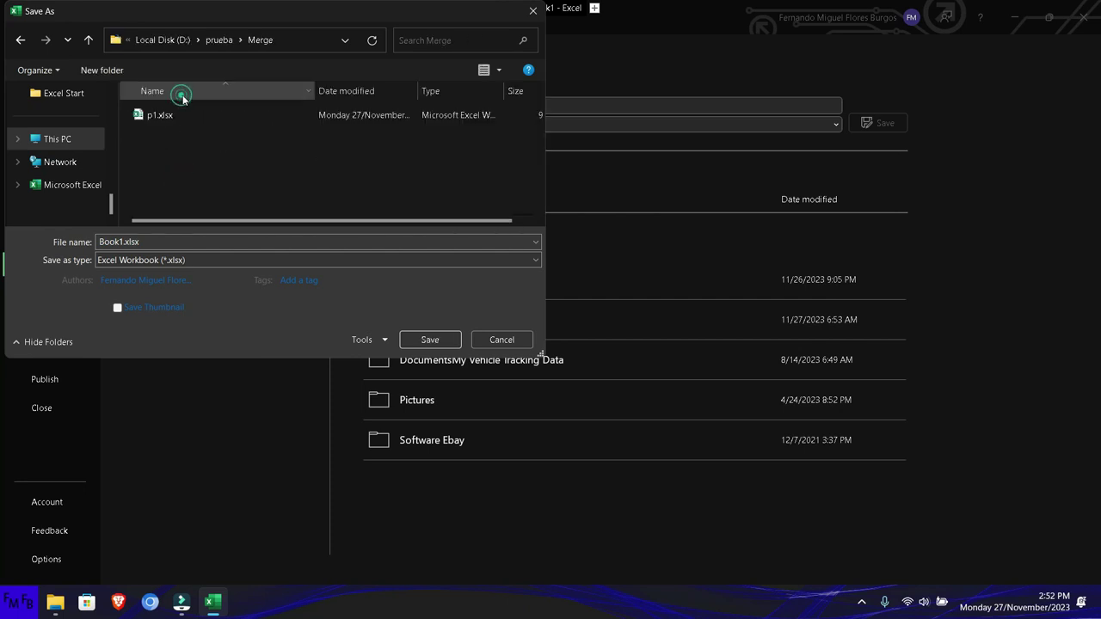
click(317, 241)
text(p2)
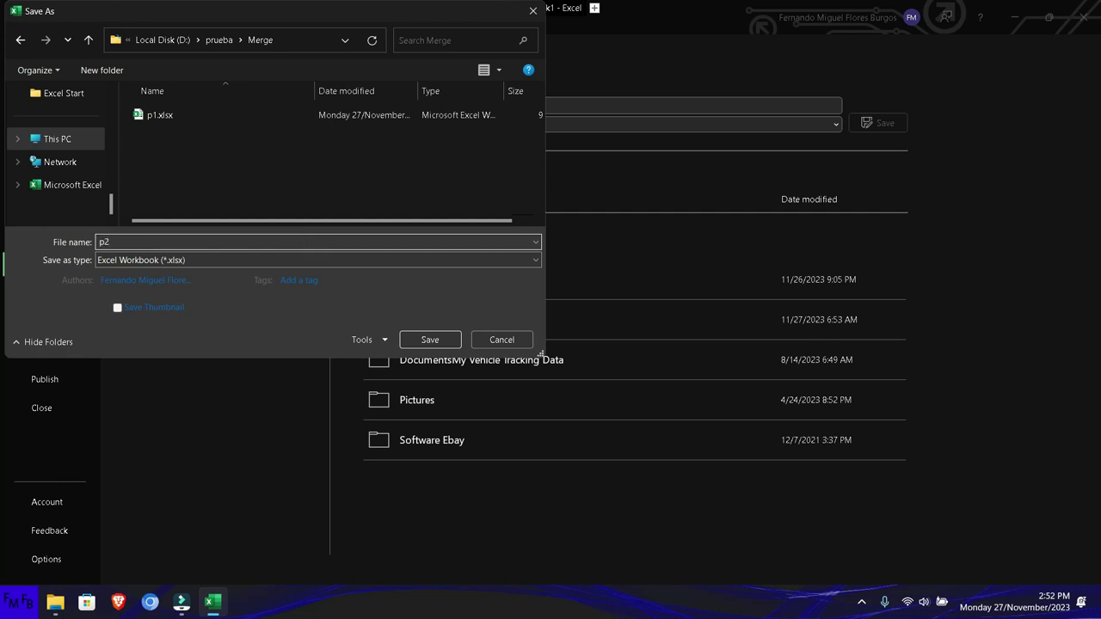
key(Return)
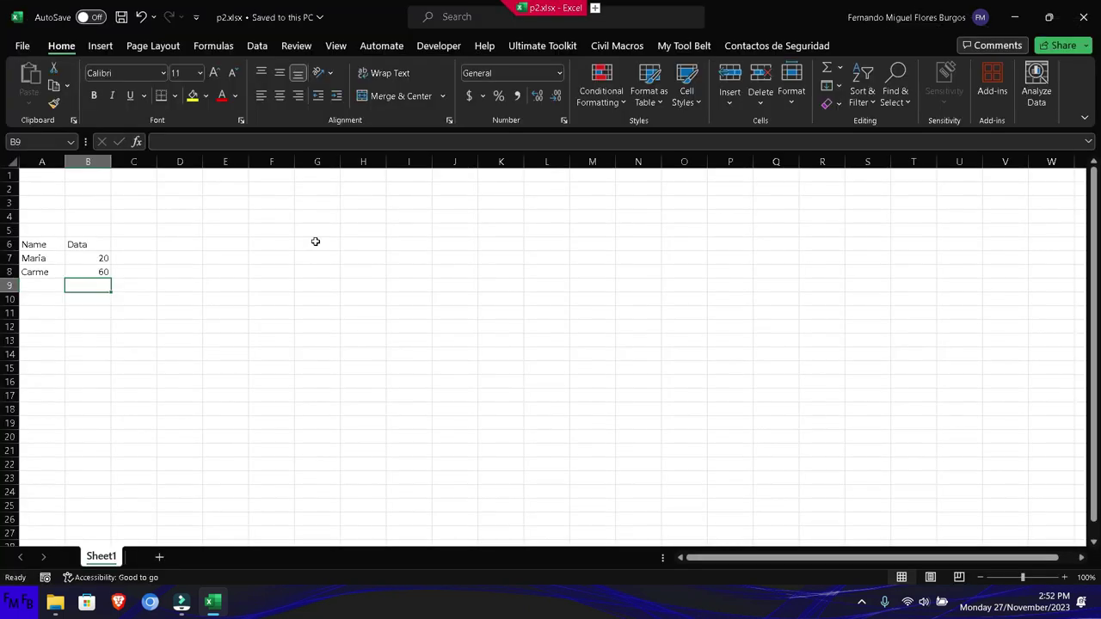
Launch Power BI Desktop from the Start menu and close its welcome screen.
click(16, 606)
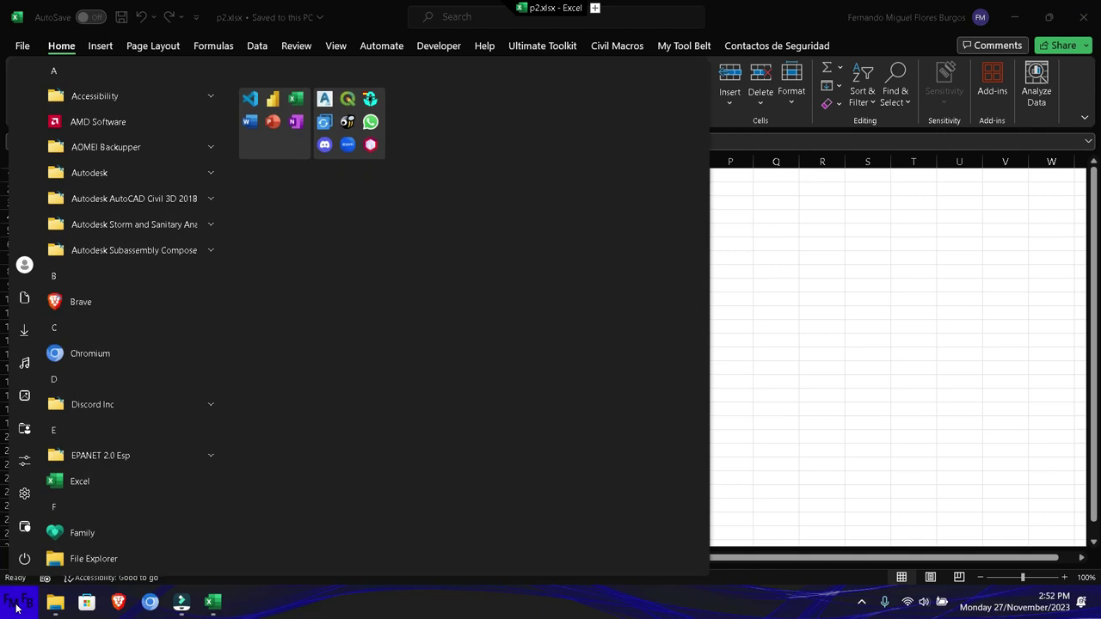
text(po)
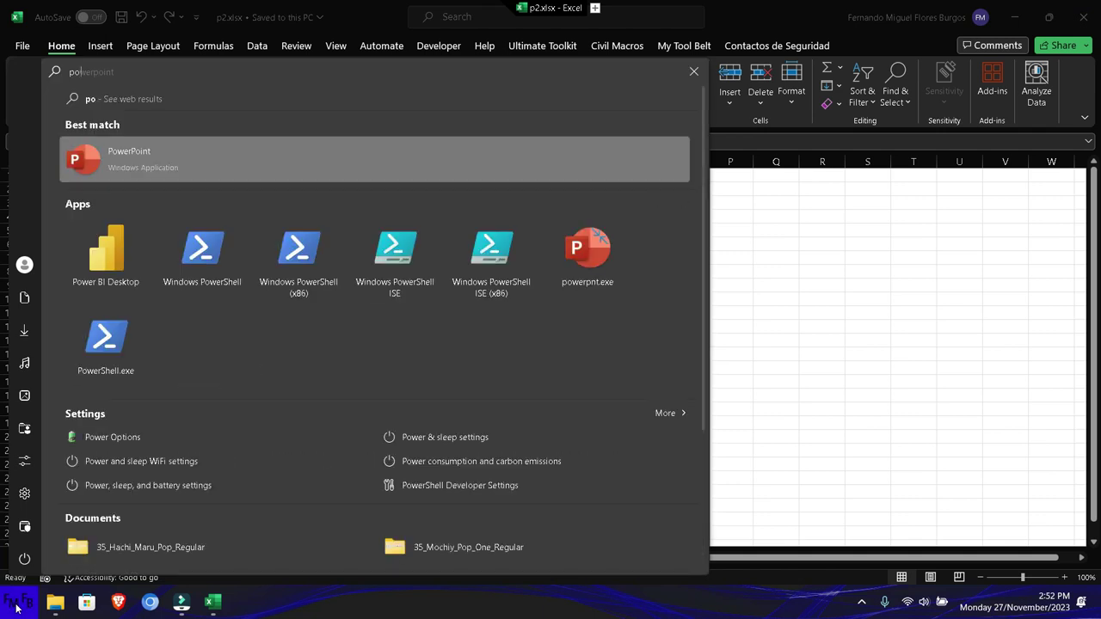
key(BackSpace)
key(BackSpace)
click(17, 606)
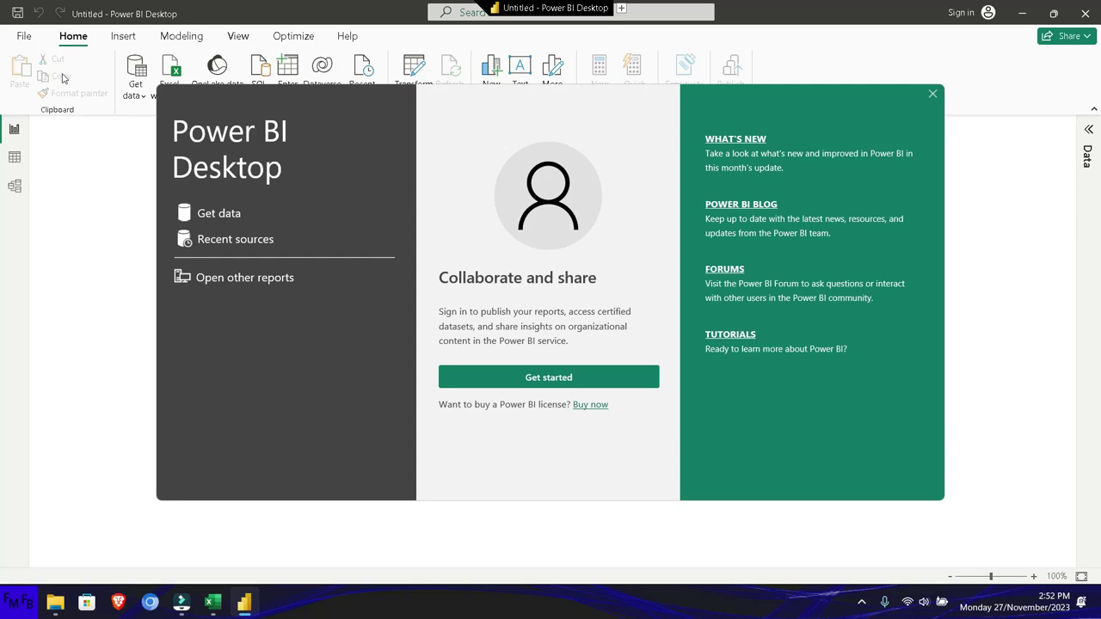
click(932, 93)
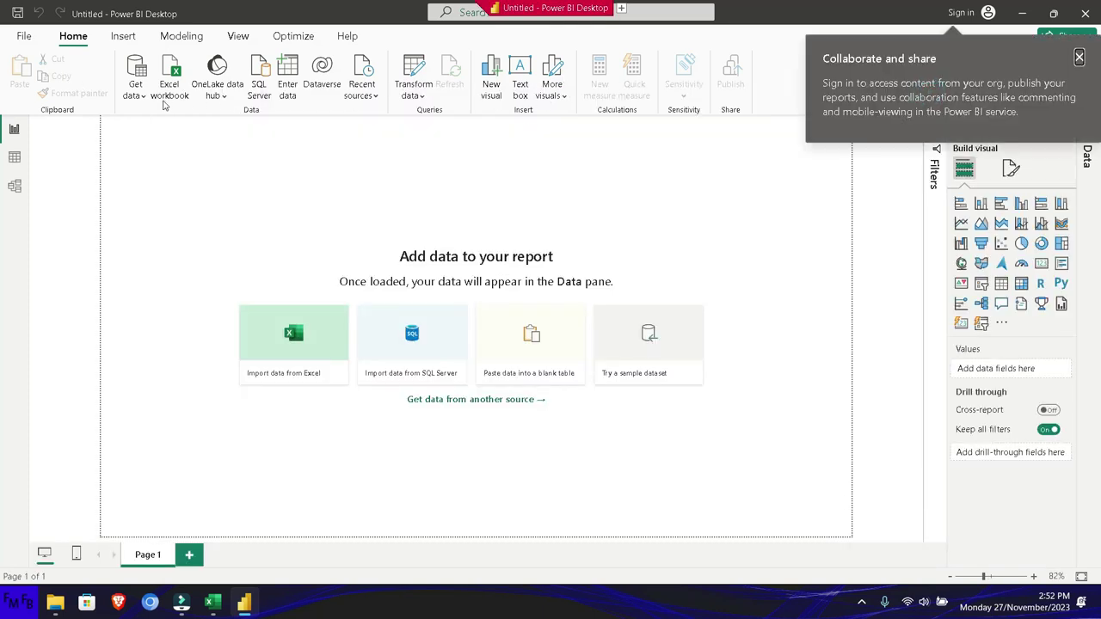
Choose the Folder connector from the full Get Data list of file sources.
click(135, 96)
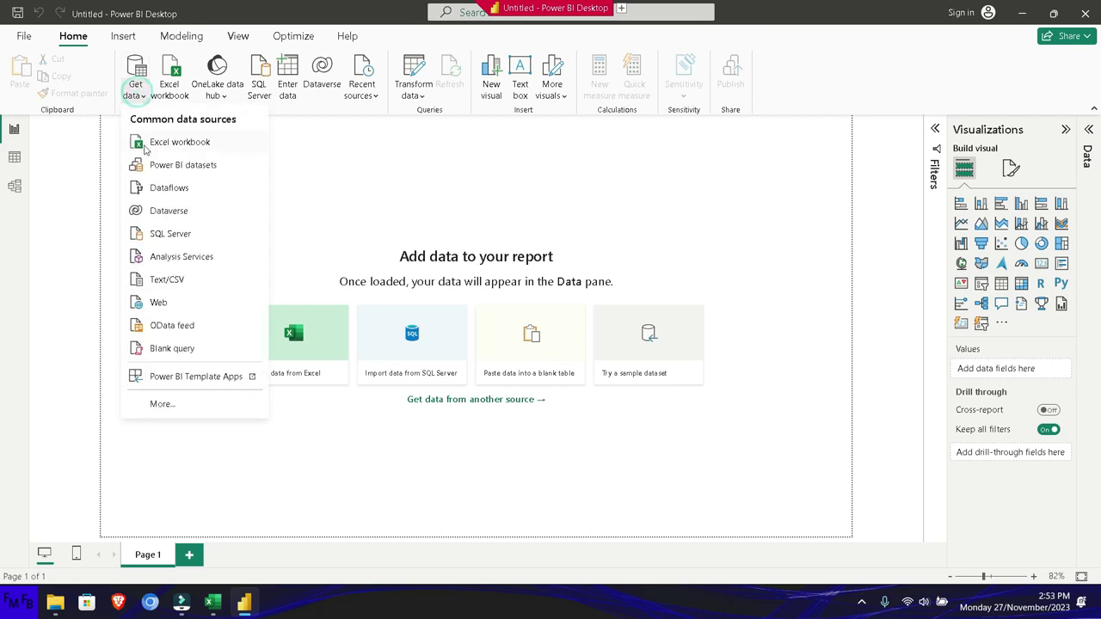
click(162, 403)
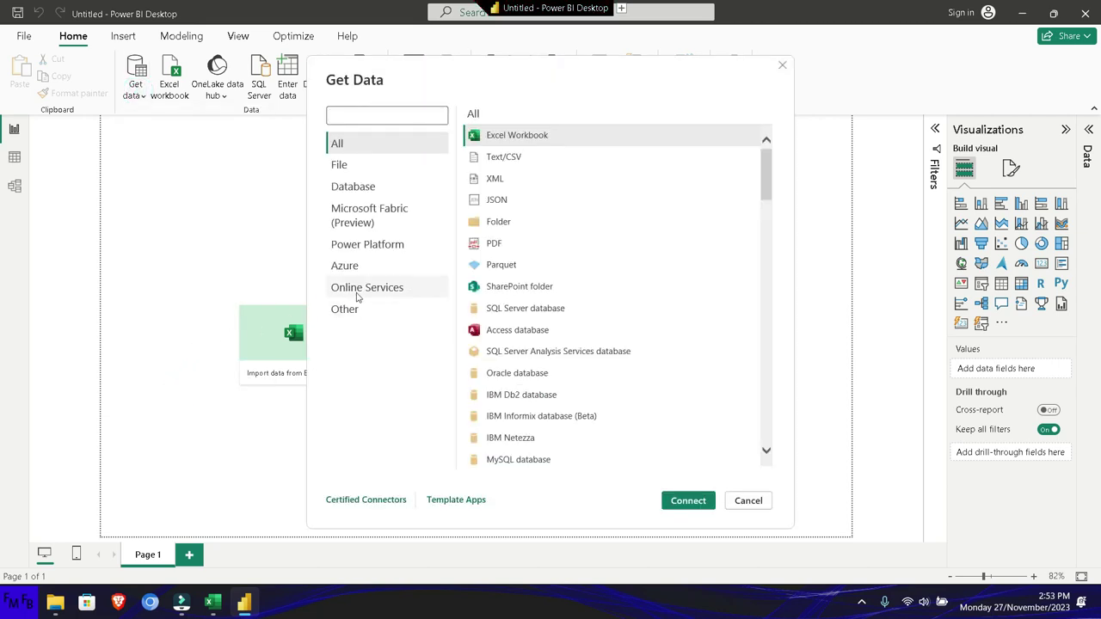
click(352, 165)
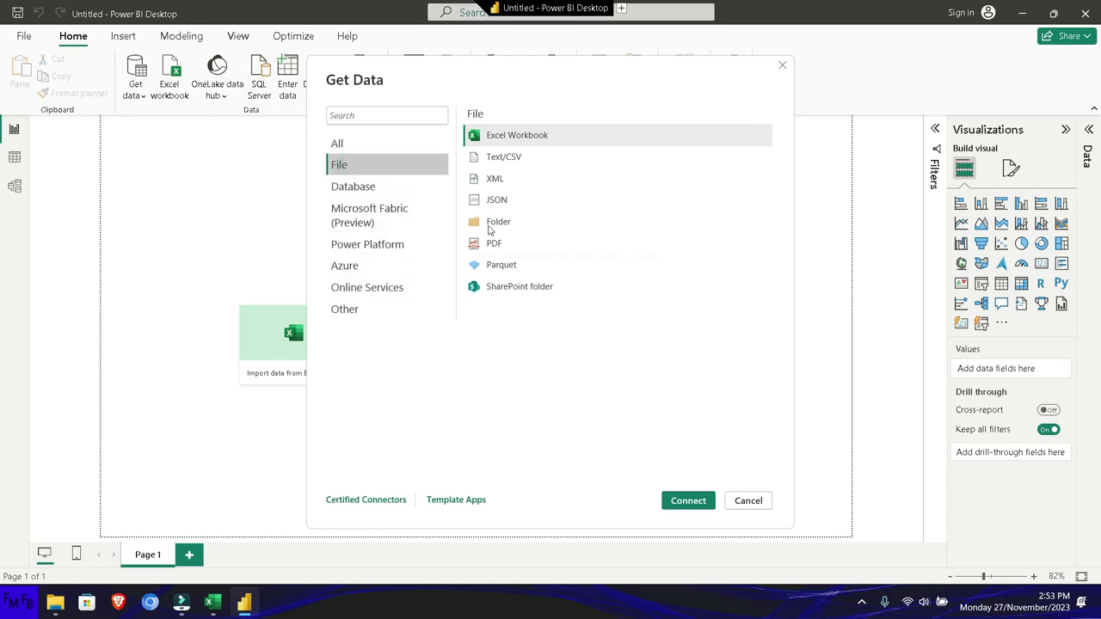
click(492, 223)
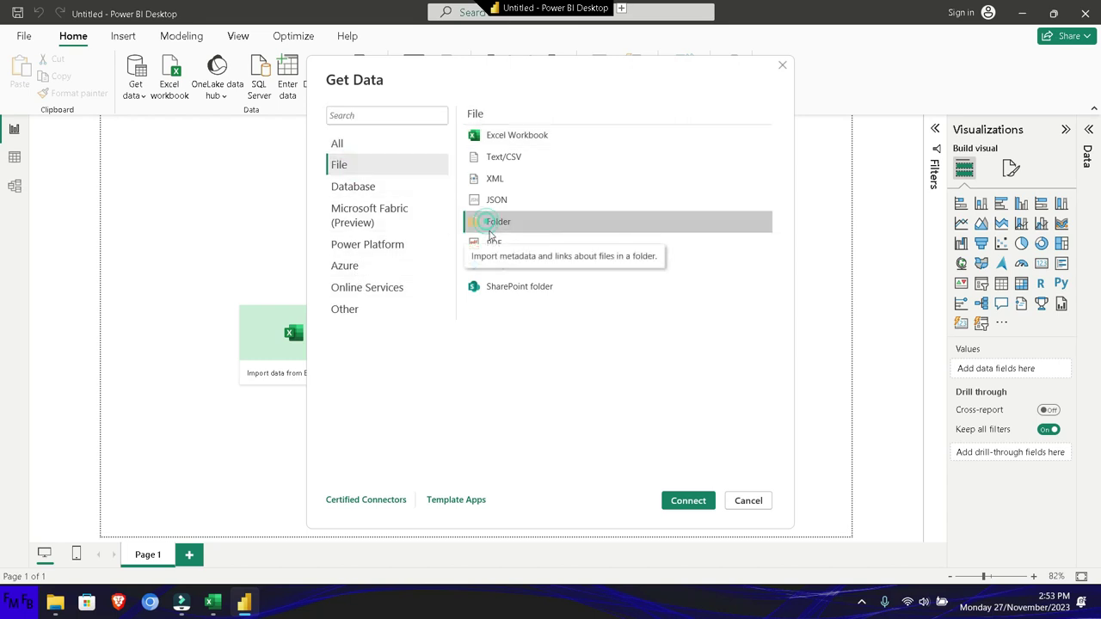
click(688, 500)
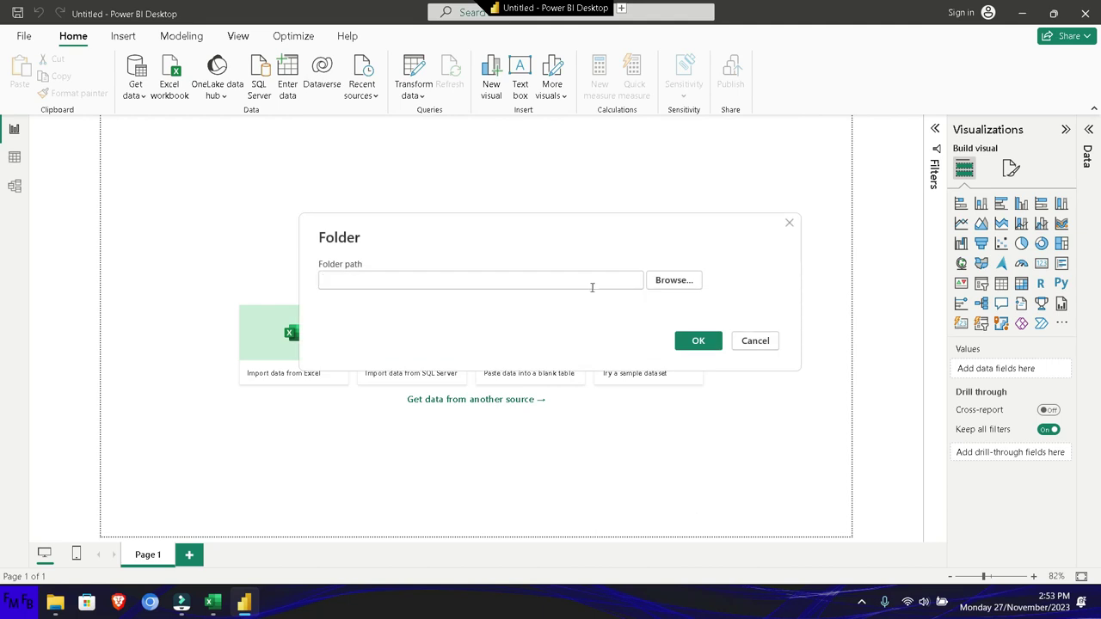
Browse through This PC > Local Disk (D:) > prueba and pick Merge as the folder path.
click(654, 280)
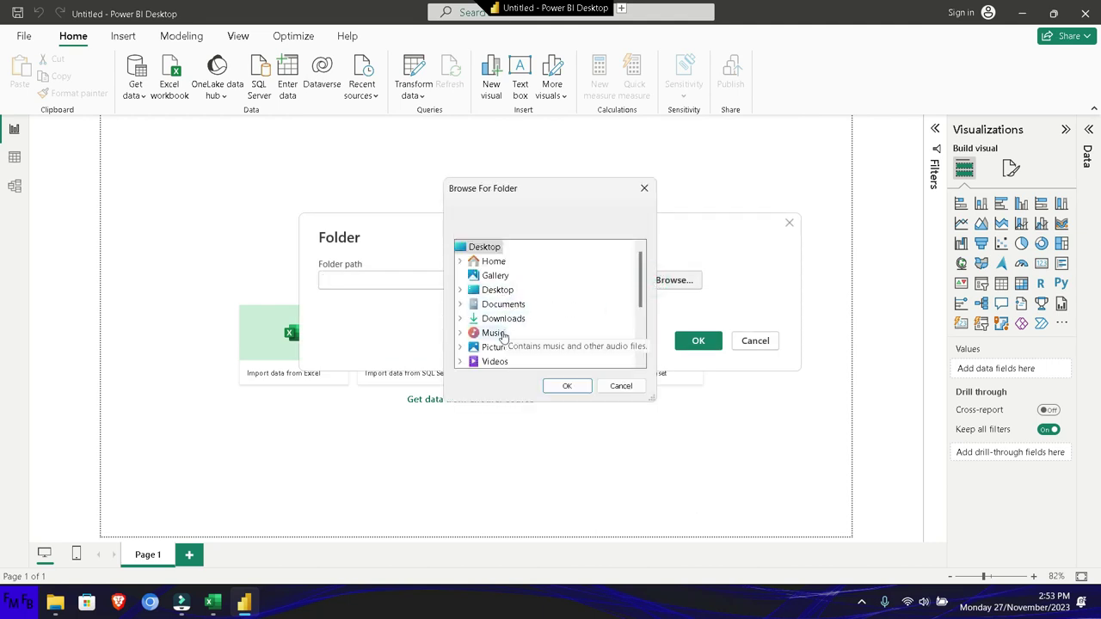
scroll(500, 339, down, 1)
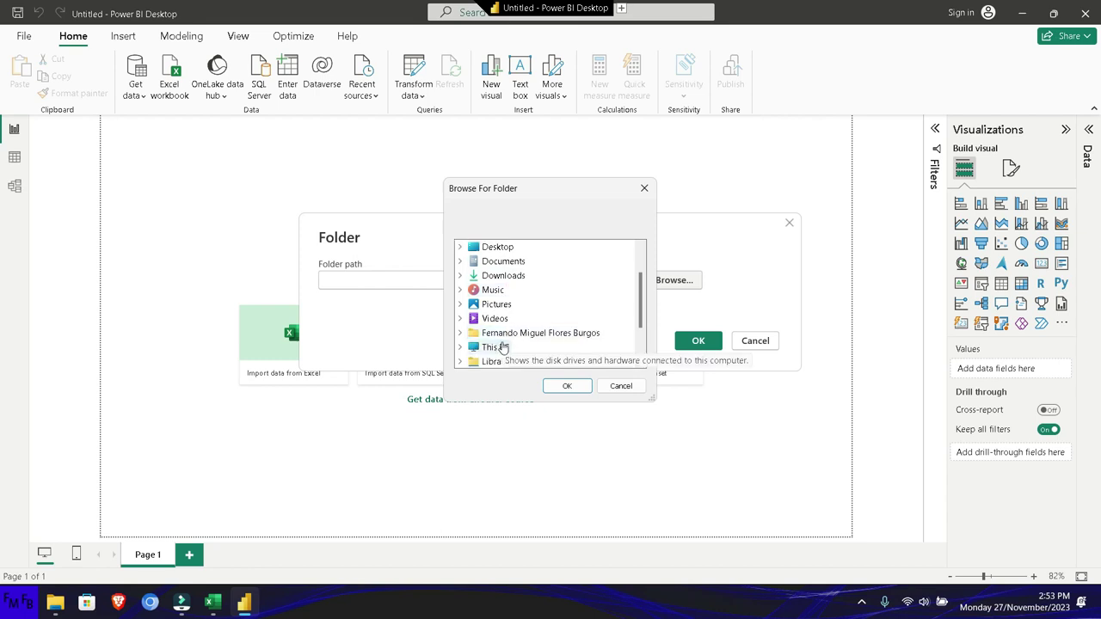
double_click(497, 346)
double_click(500, 348)
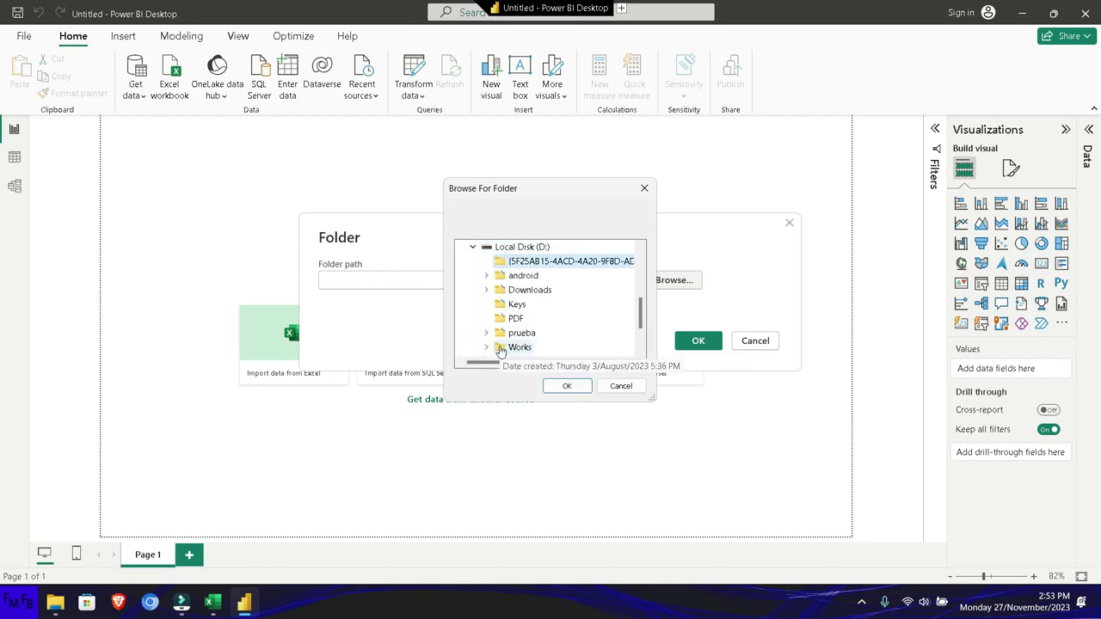
double_click(507, 334)
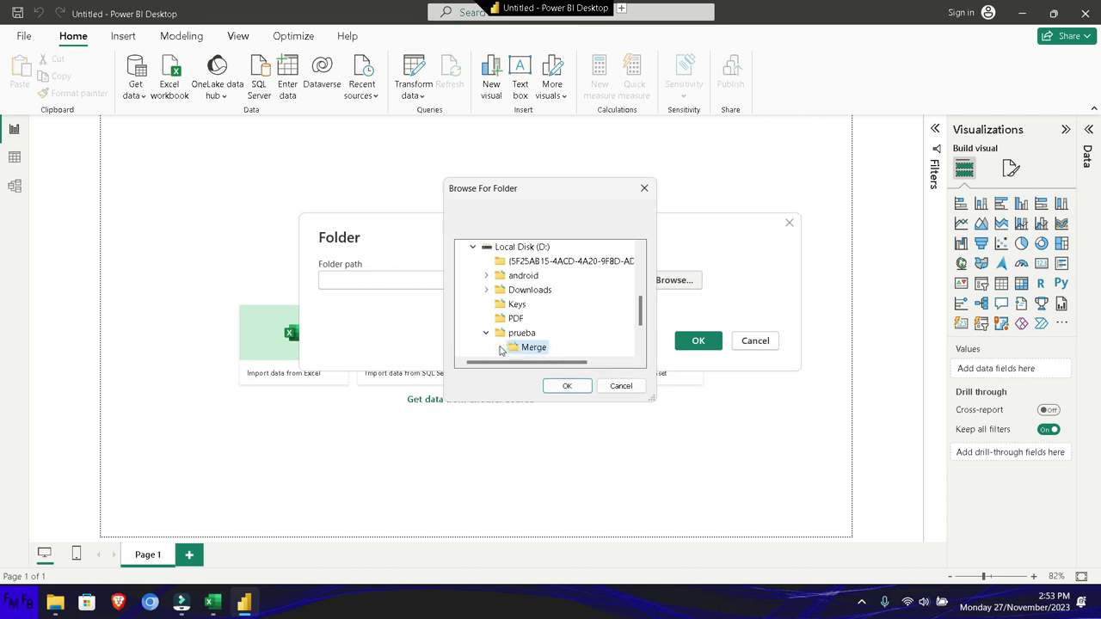
key(Return)
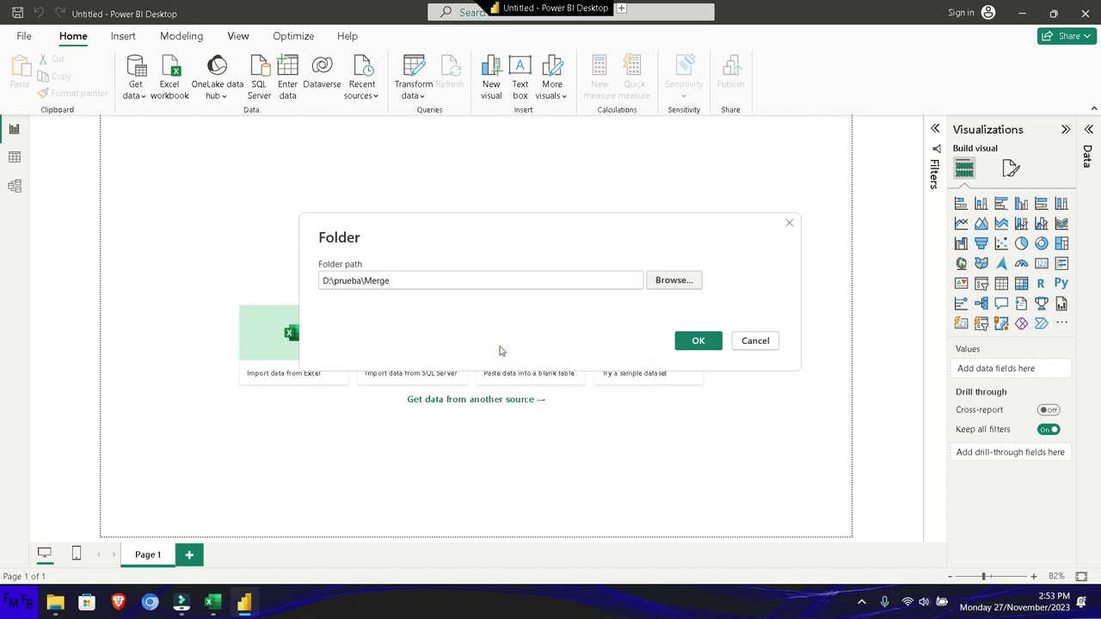
Preview the Merge folder, check p2.xlsx in Excel, then cancel the import showing the ~$p2.xlsx temp file.
click(692, 340)
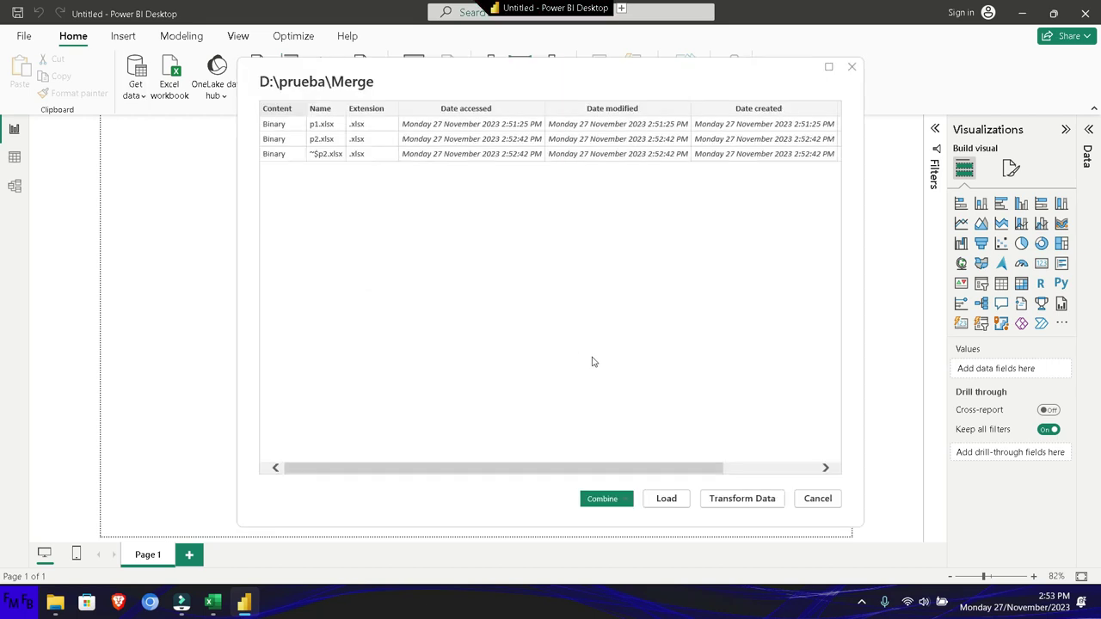
key(alt+Tab)
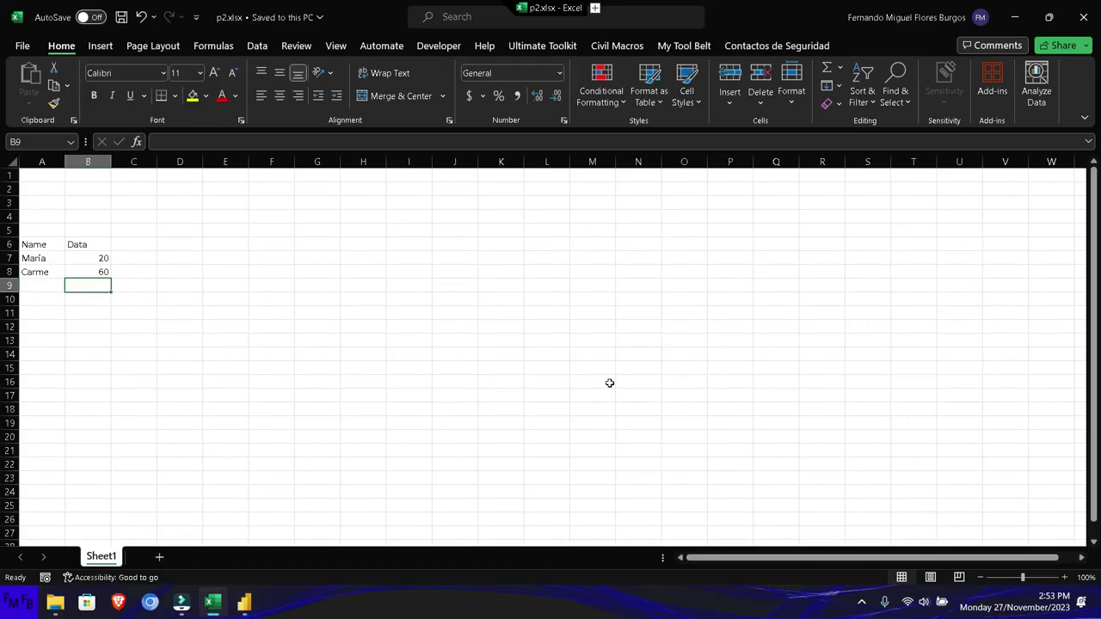
key(alt+Tab)
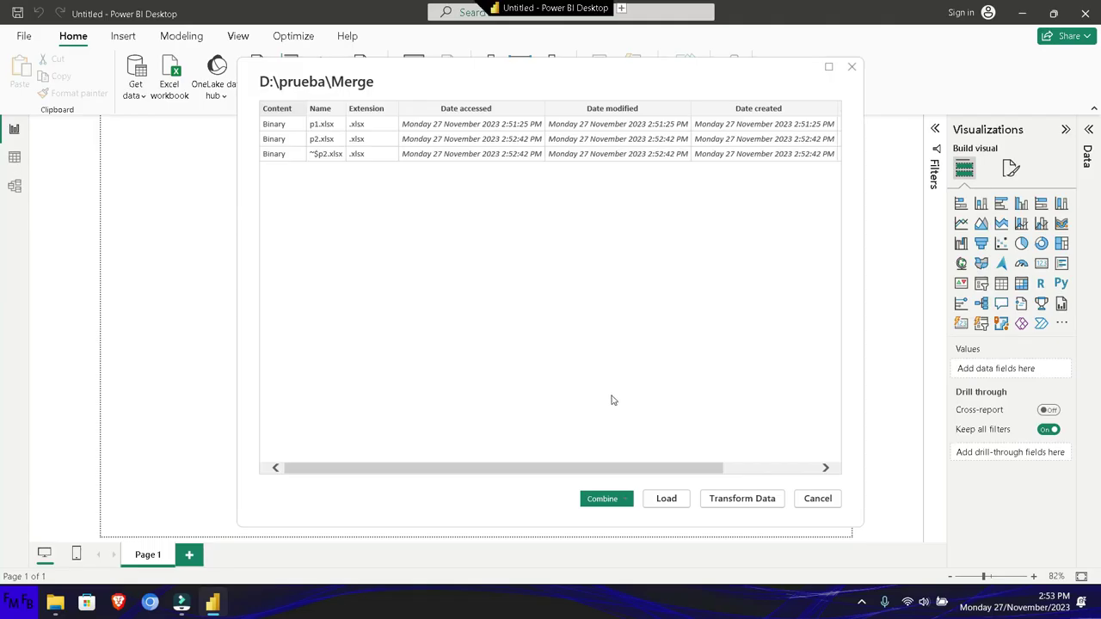
click(808, 501)
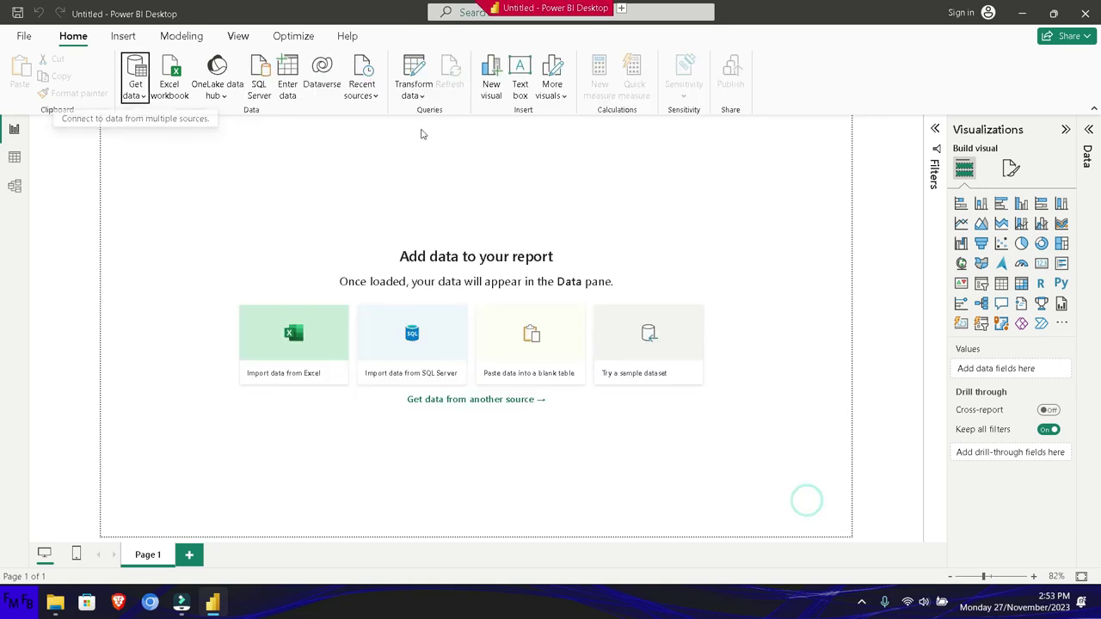
Start a new Folder data connection from the full Get data connector list.
click(135, 95)
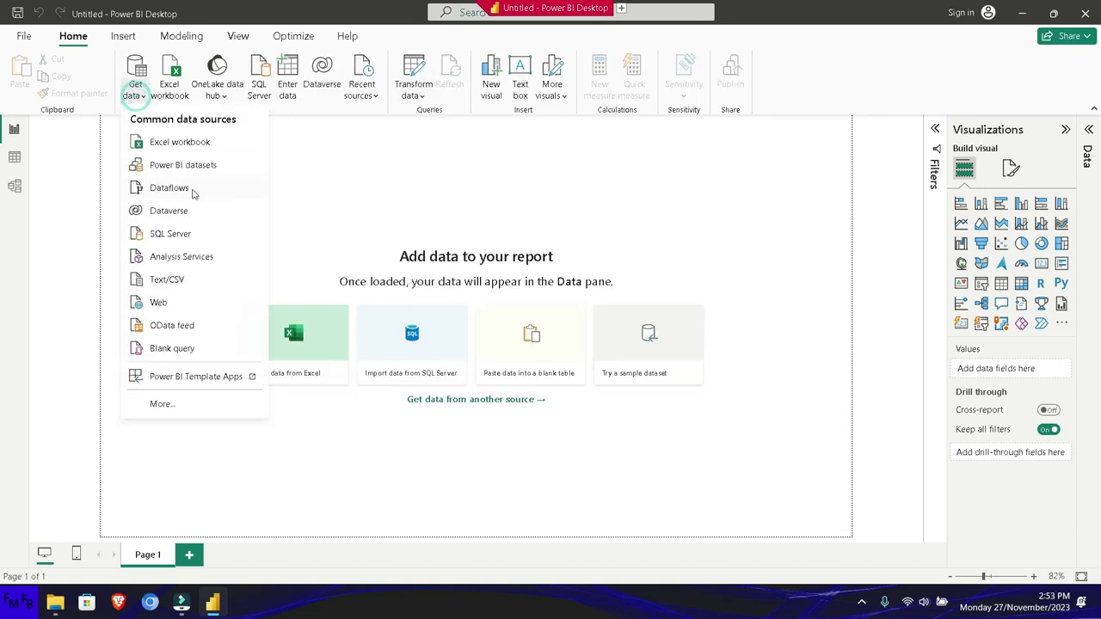
click(161, 403)
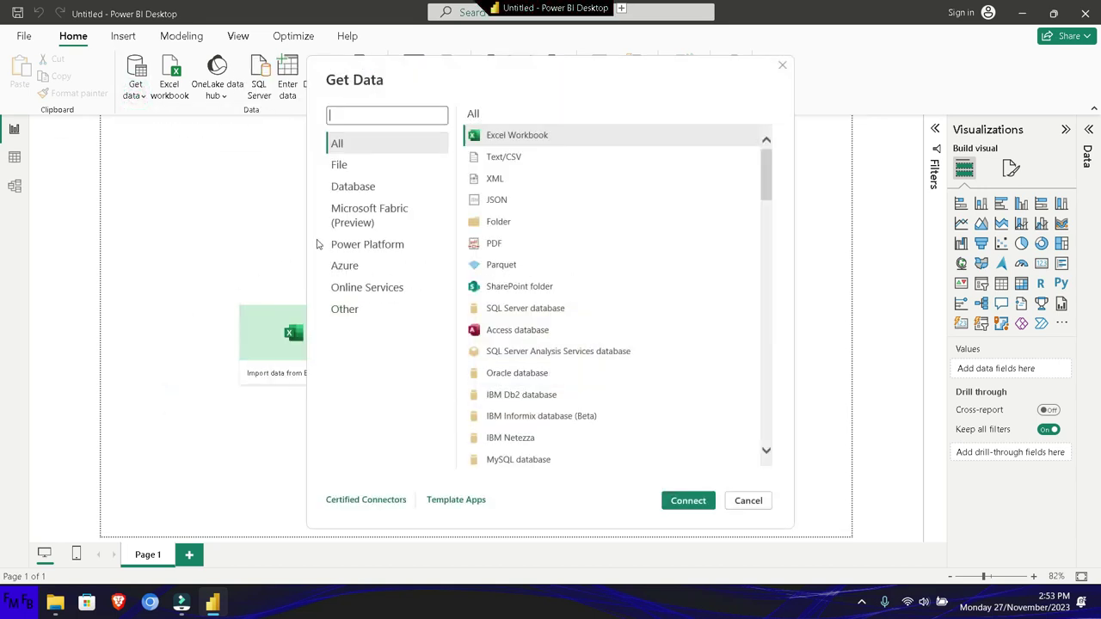
click(497, 223)
click(688, 501)
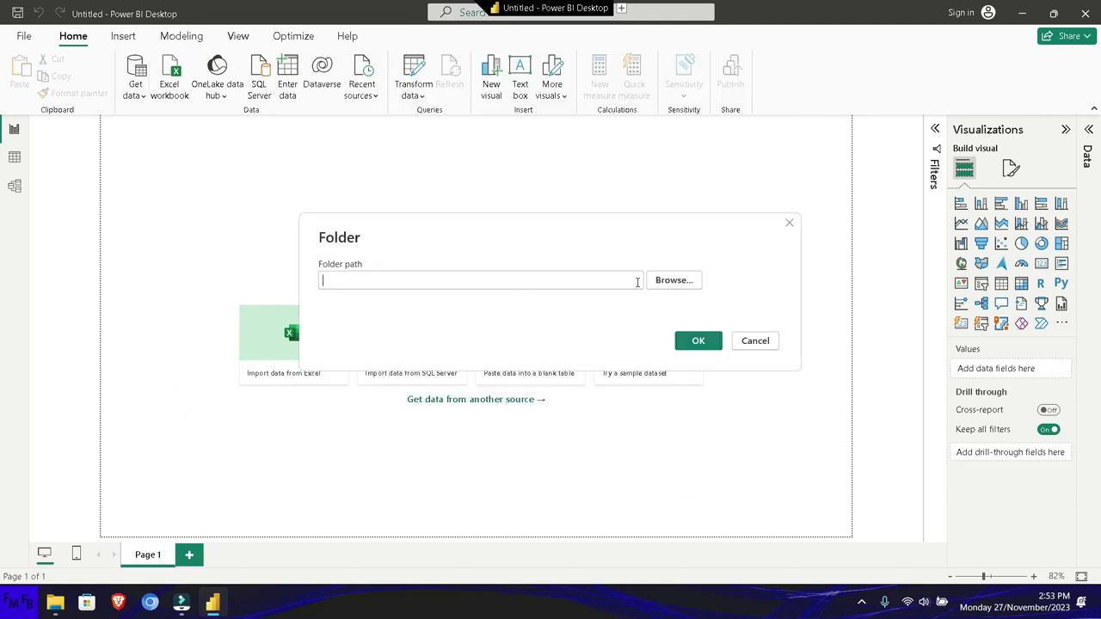
Browse to D:\prueba\Merge and preview its files, now just p1.xlsx and p2.xlsx.
click(657, 289)
scroll(511, 310, down, 4)
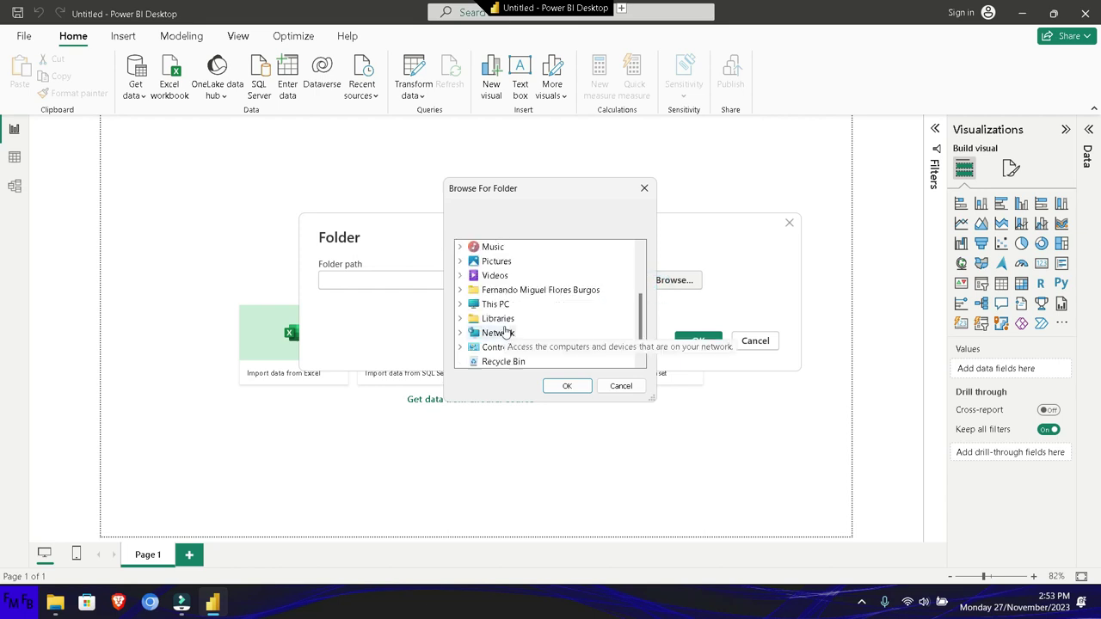
double_click(497, 291)
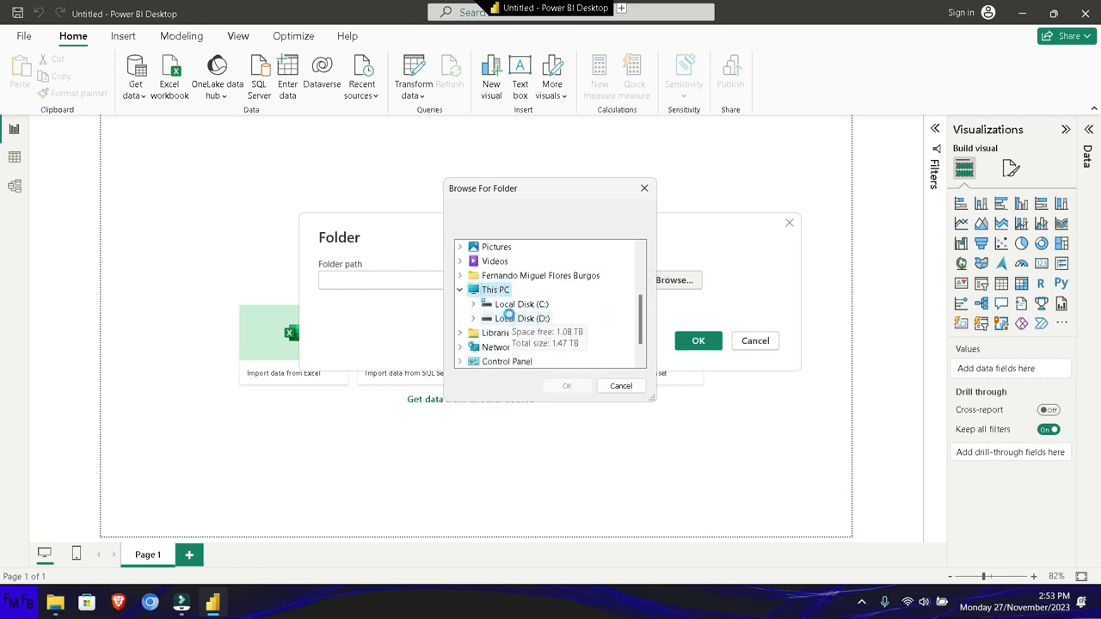
double_click(520, 318)
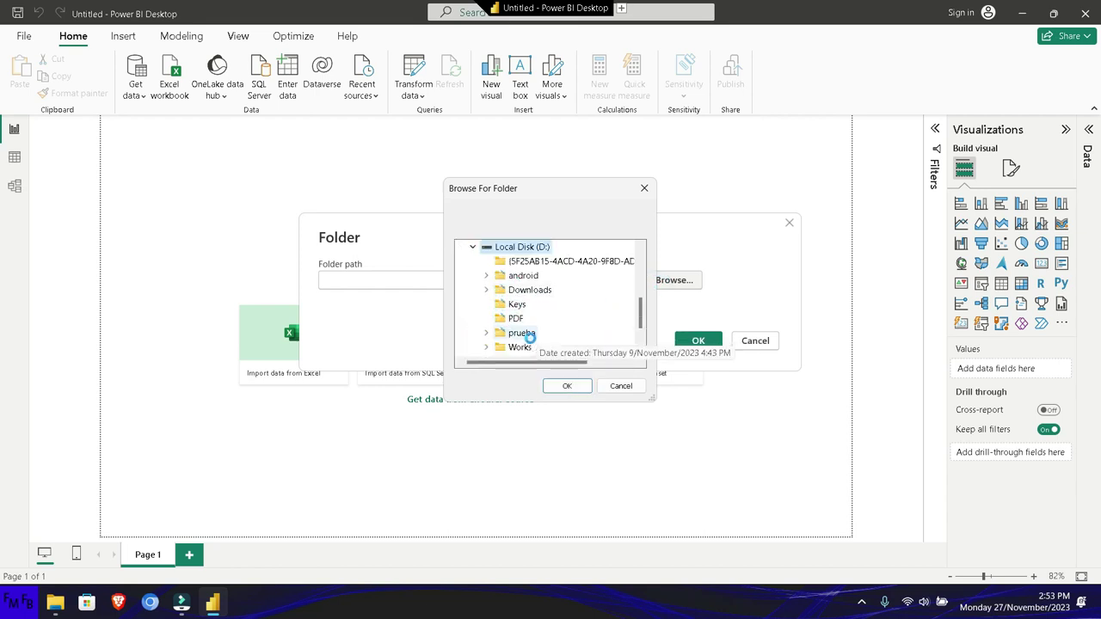
click(526, 333)
click(535, 319)
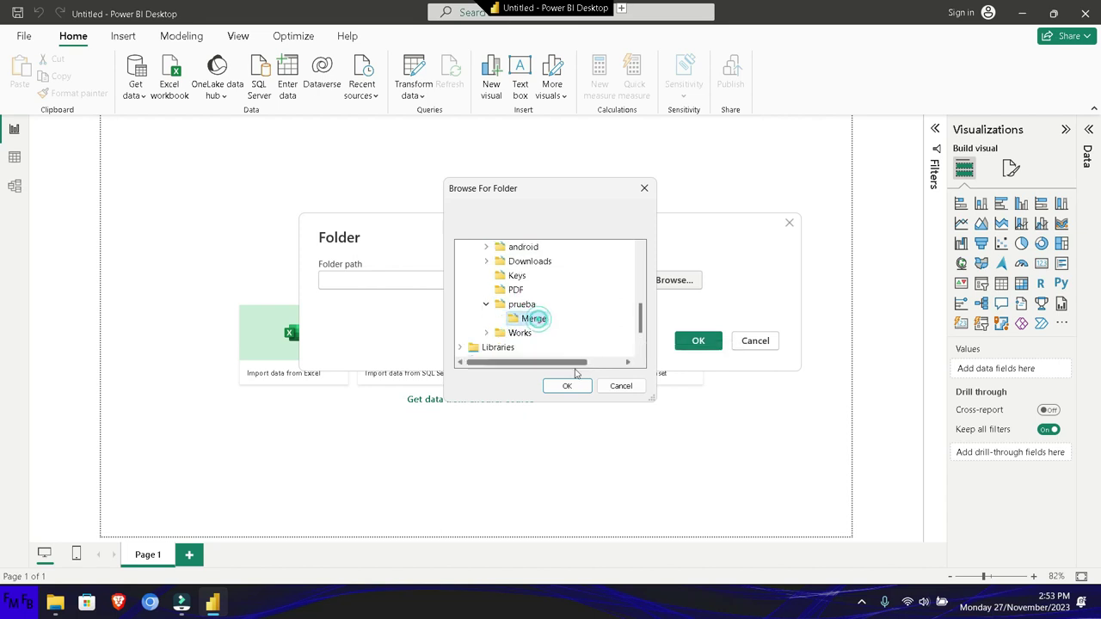
click(566, 385)
click(692, 344)
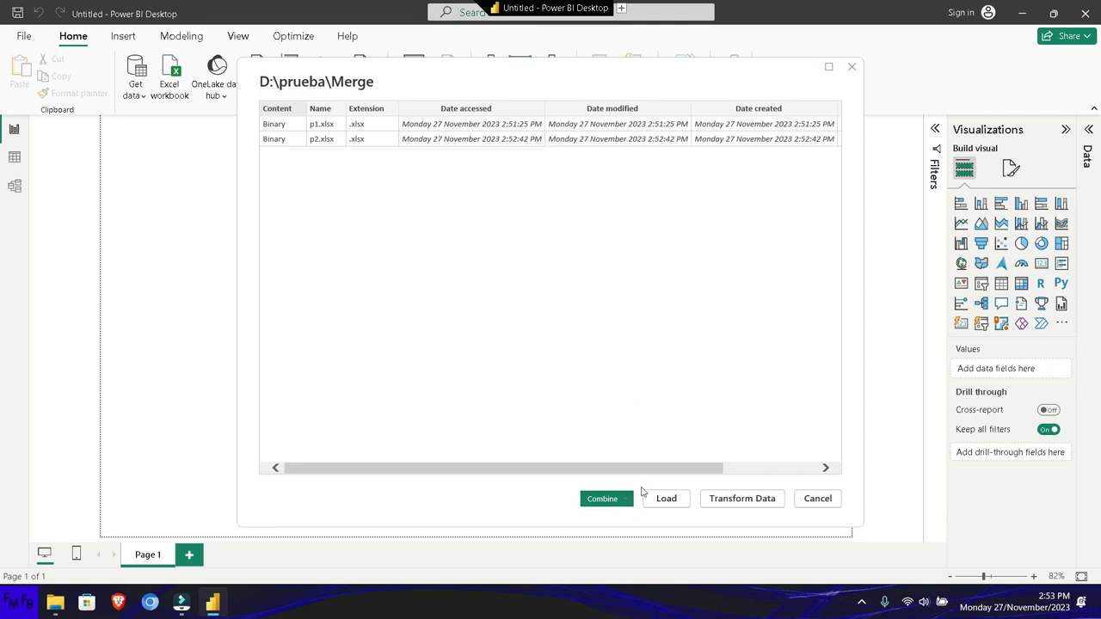
Combine & Load the Merge folder files using Sheet1 as the sample object.
click(616, 504)
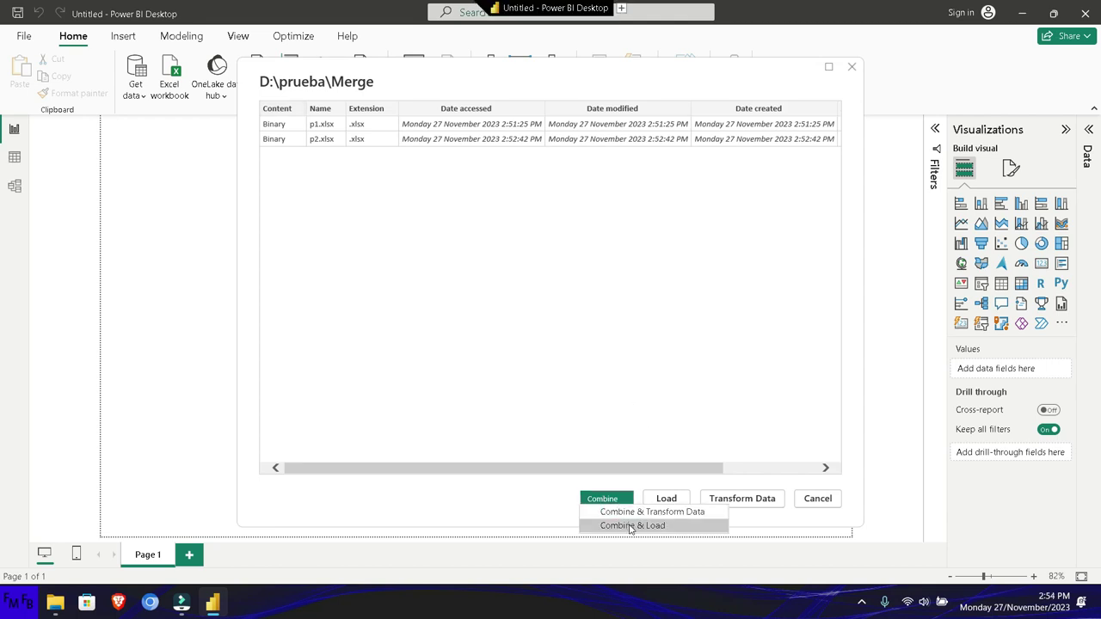
click(631, 525)
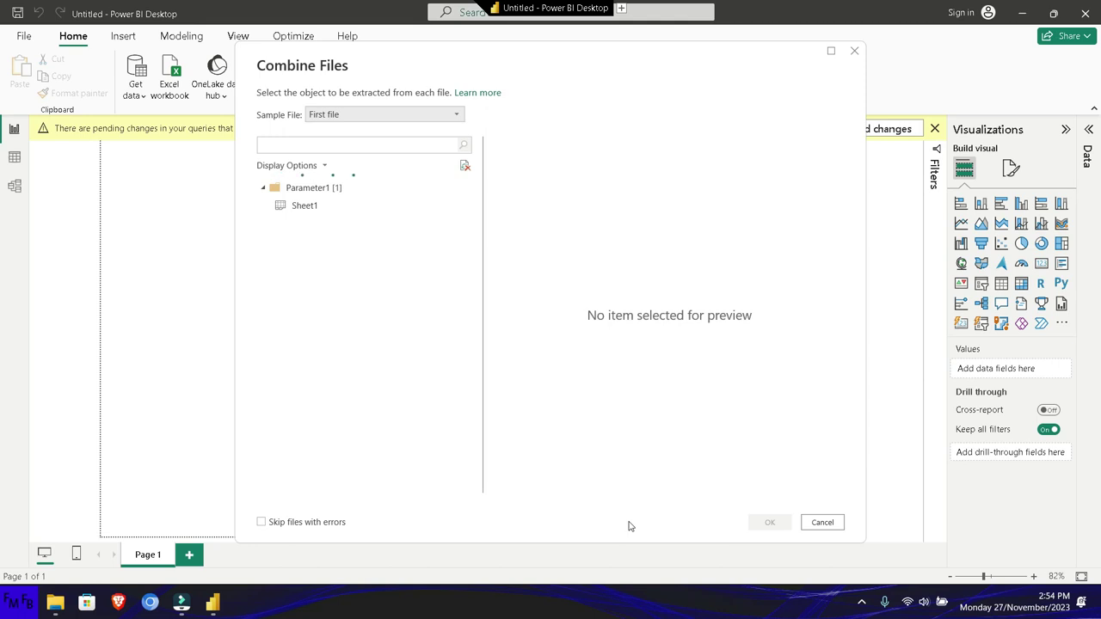
click(333, 215)
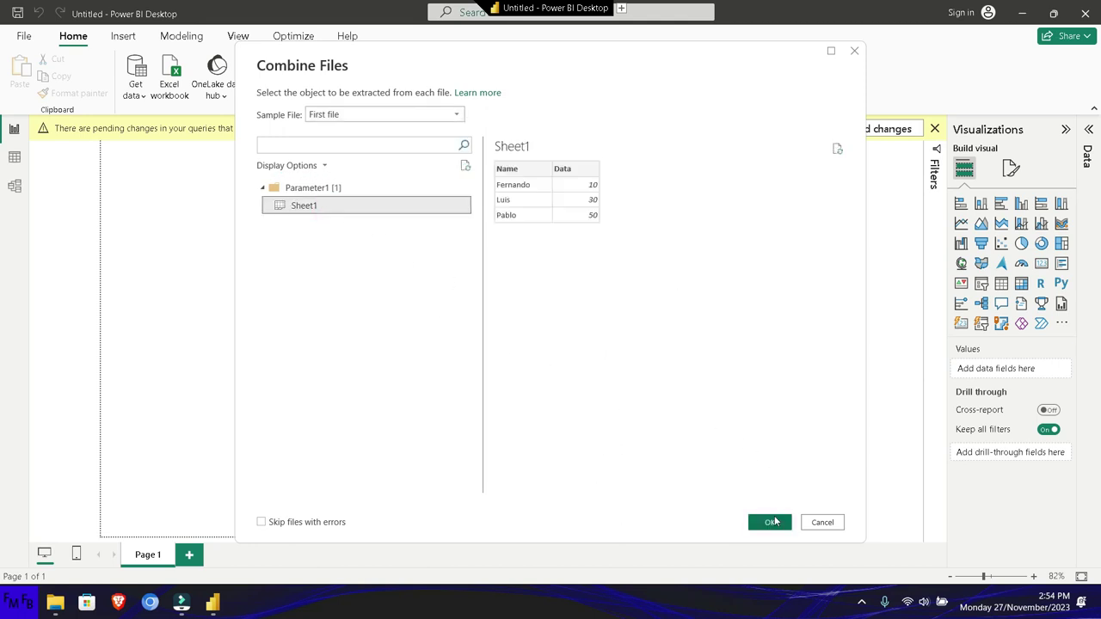
click(772, 522)
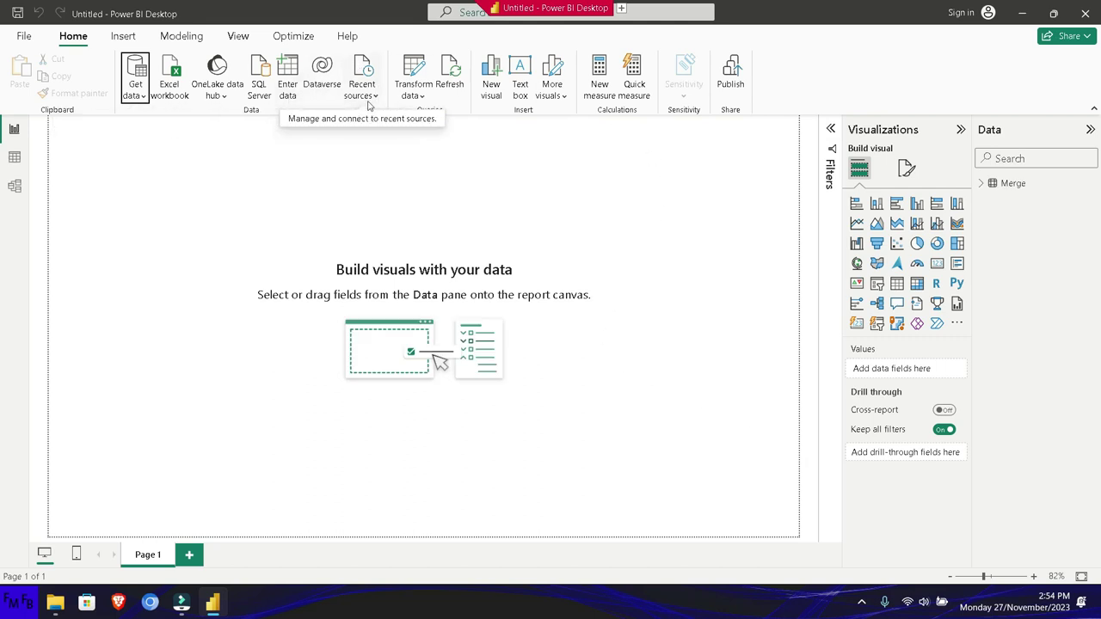
Open Power Query Editor via Transform data and inspect the Sample File, Transform File and Parameter1 helper queries.
click(413, 96)
click(422, 117)
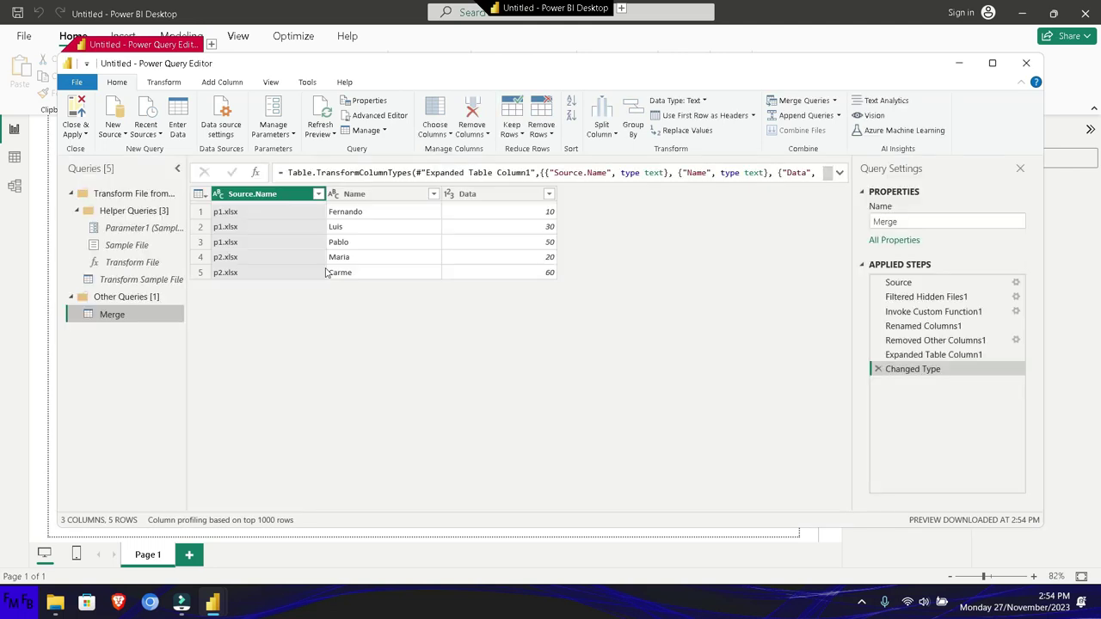
click(143, 246)
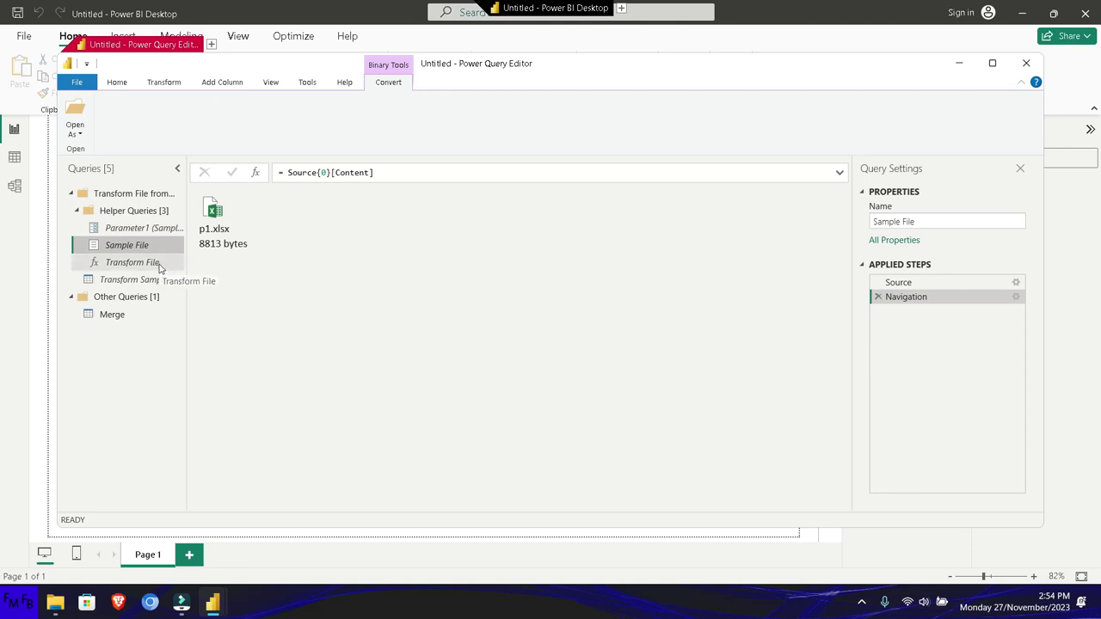
click(158, 264)
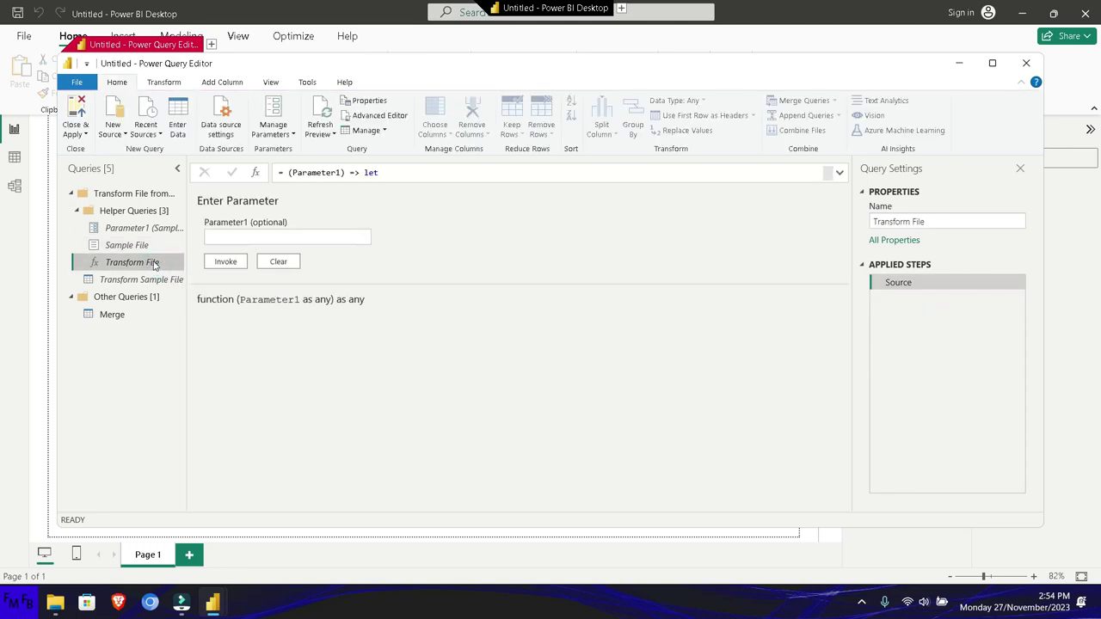
click(147, 246)
click(148, 234)
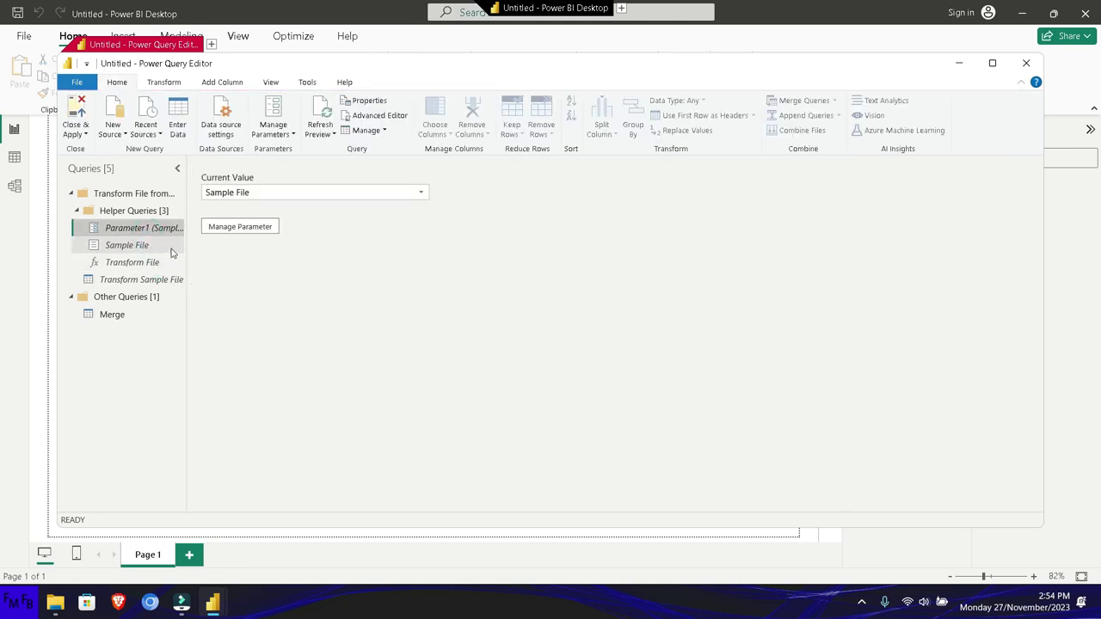
Revisit the Sample File helper query, its folder file list, and the Transform File function.
click(148, 248)
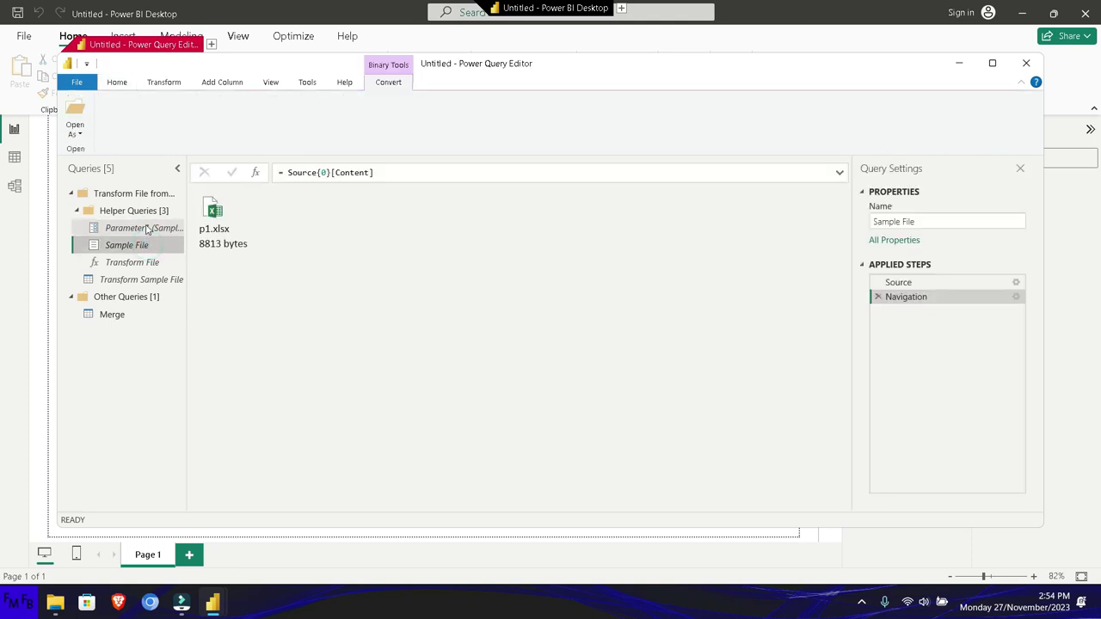
click(147, 214)
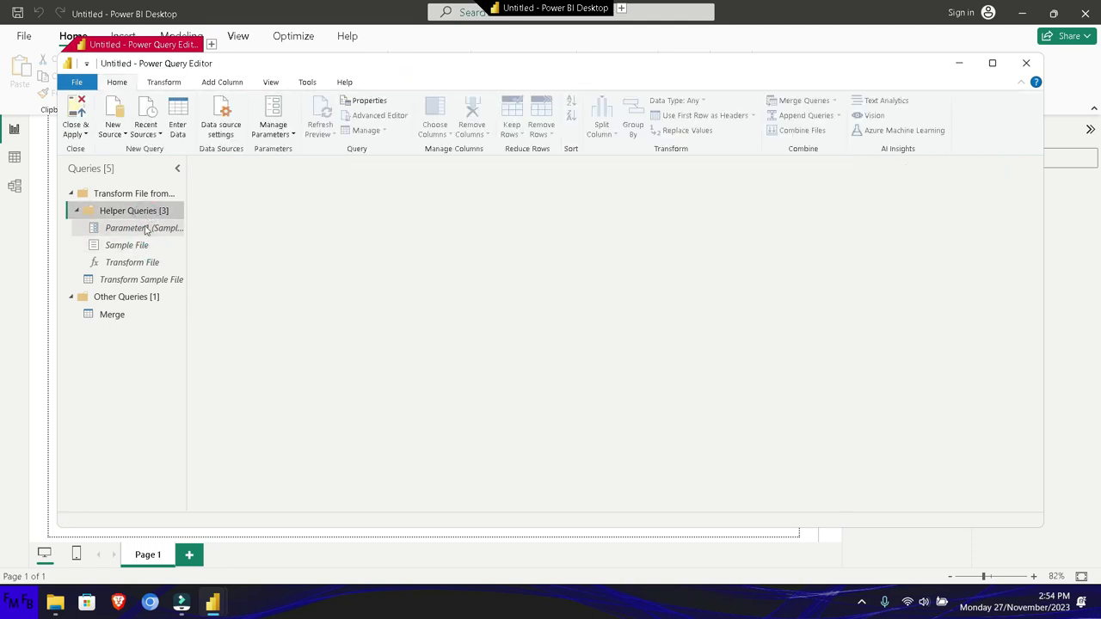
click(145, 246)
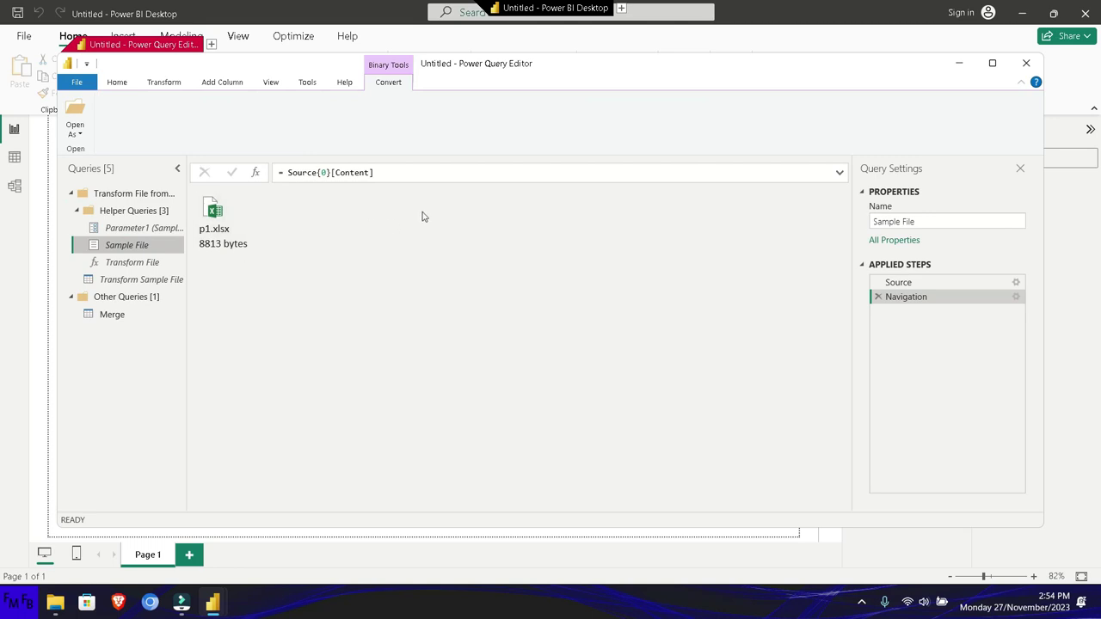
click(894, 283)
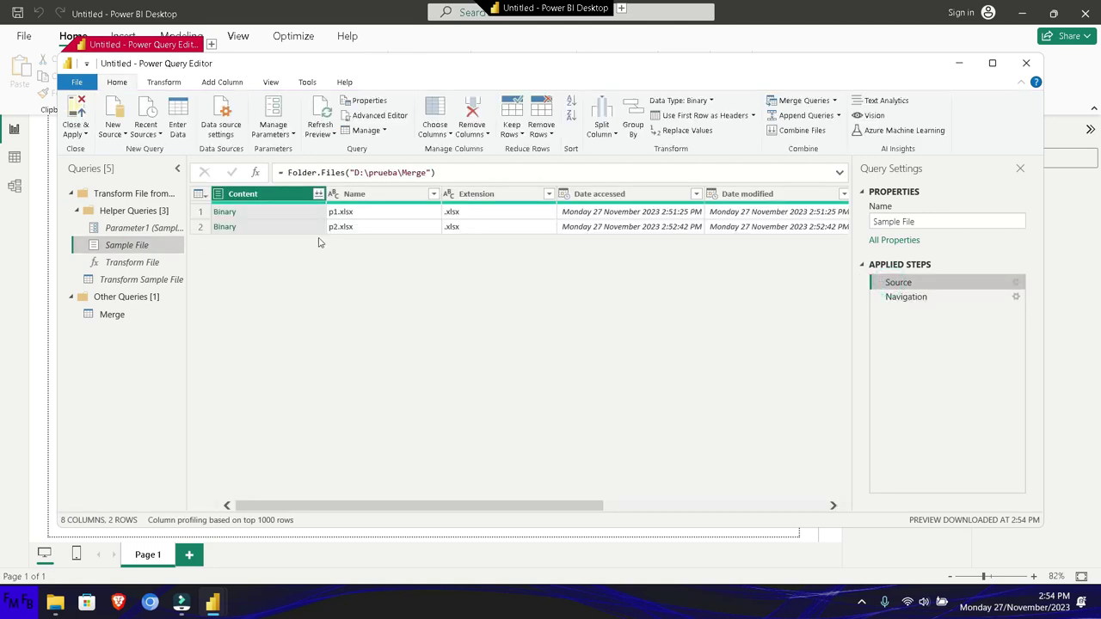
click(133, 262)
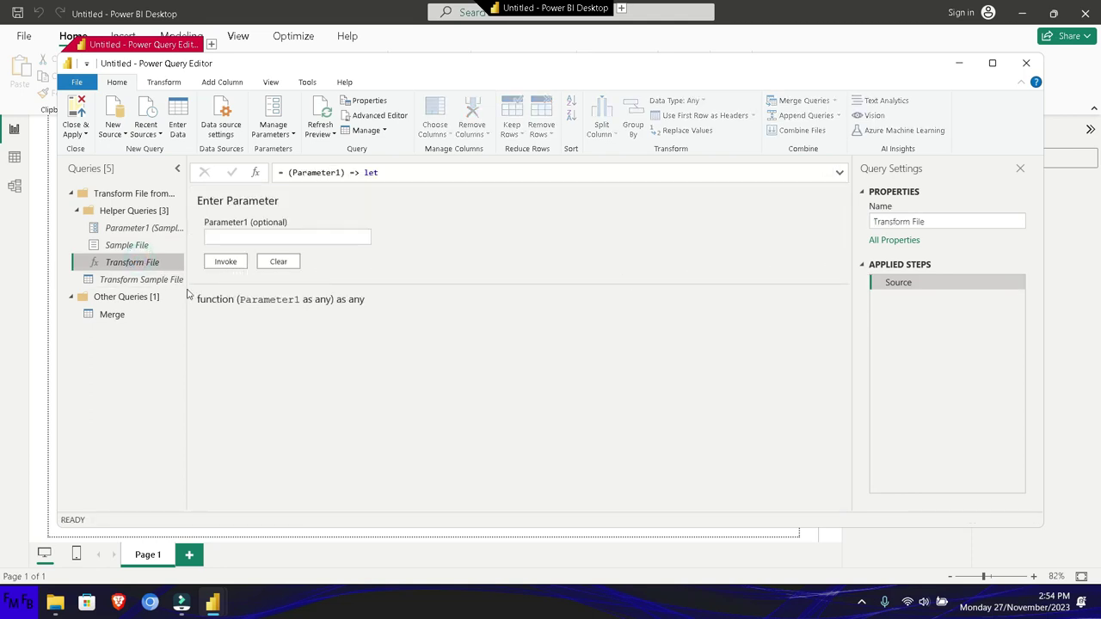
Step through Transform Sample File's Navigation, Source and Promoted Headers, then show the five-row Merge query.
click(144, 281)
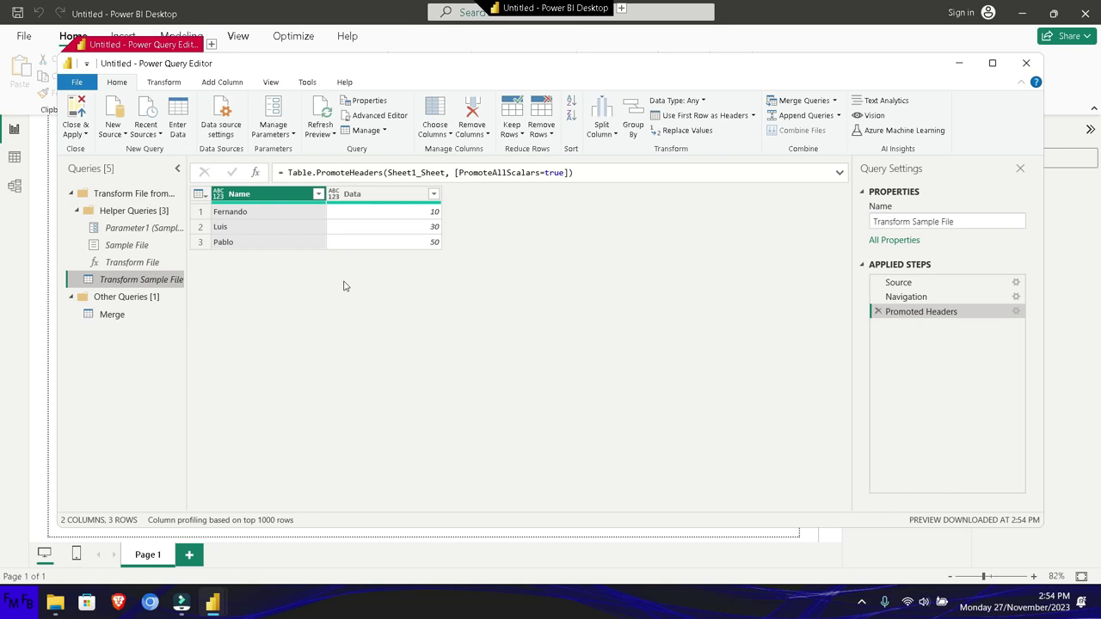
click(887, 298)
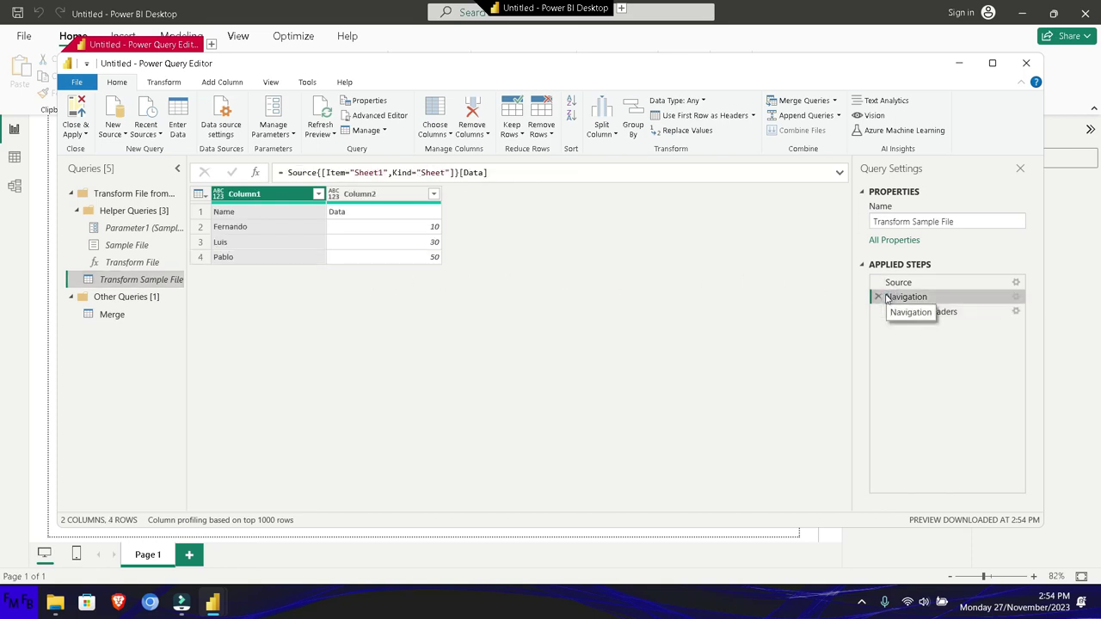
click(894, 283)
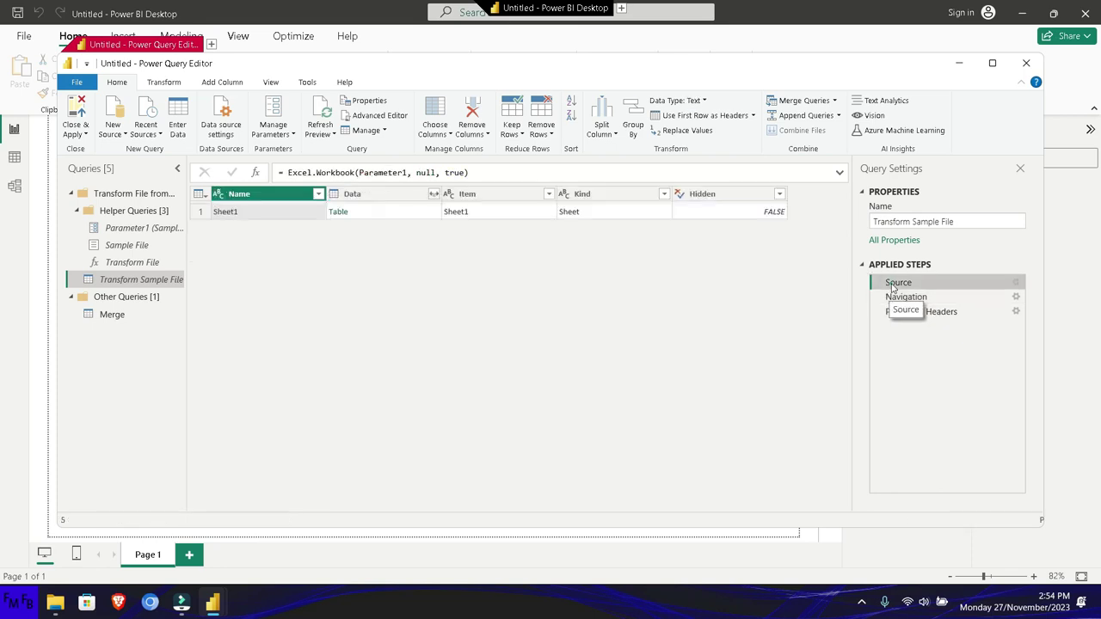
click(905, 313)
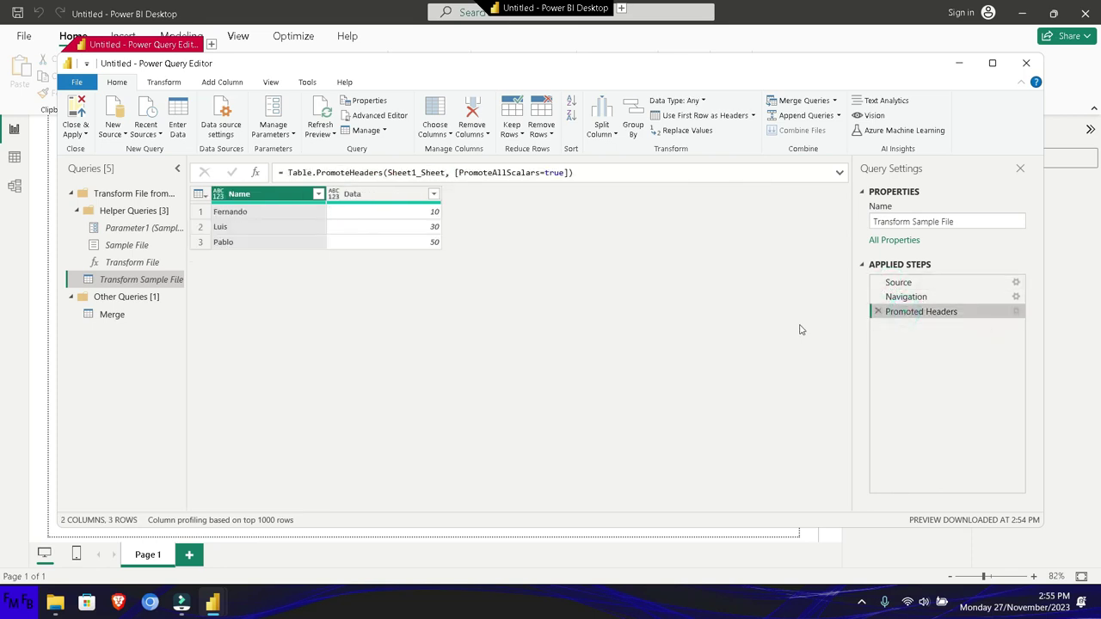
click(136, 315)
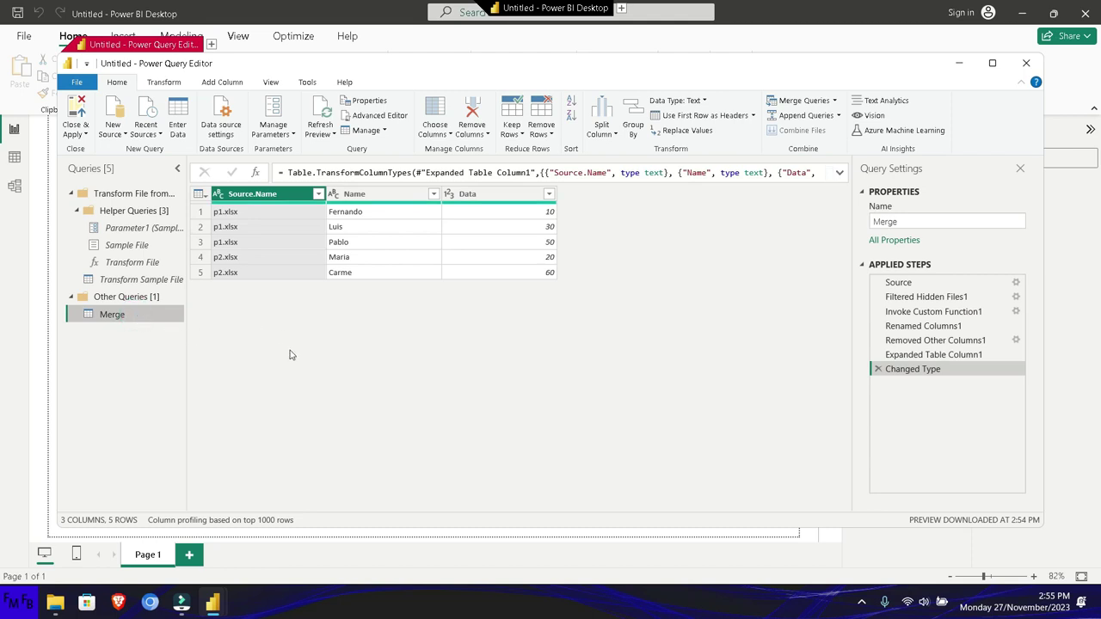
click(896, 283)
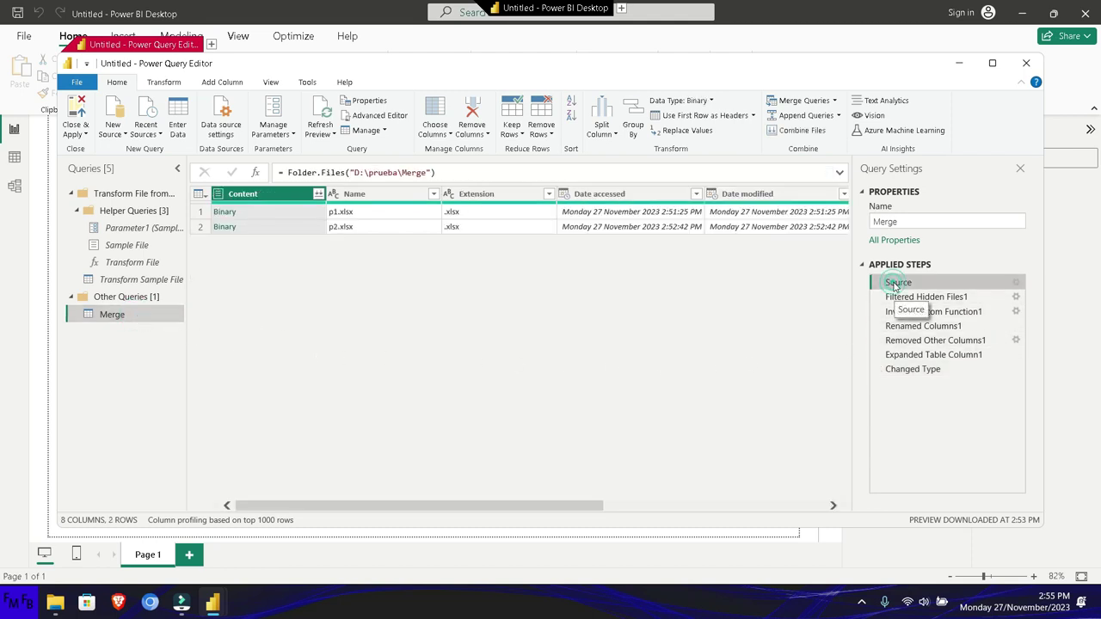
click(902, 298)
click(905, 311)
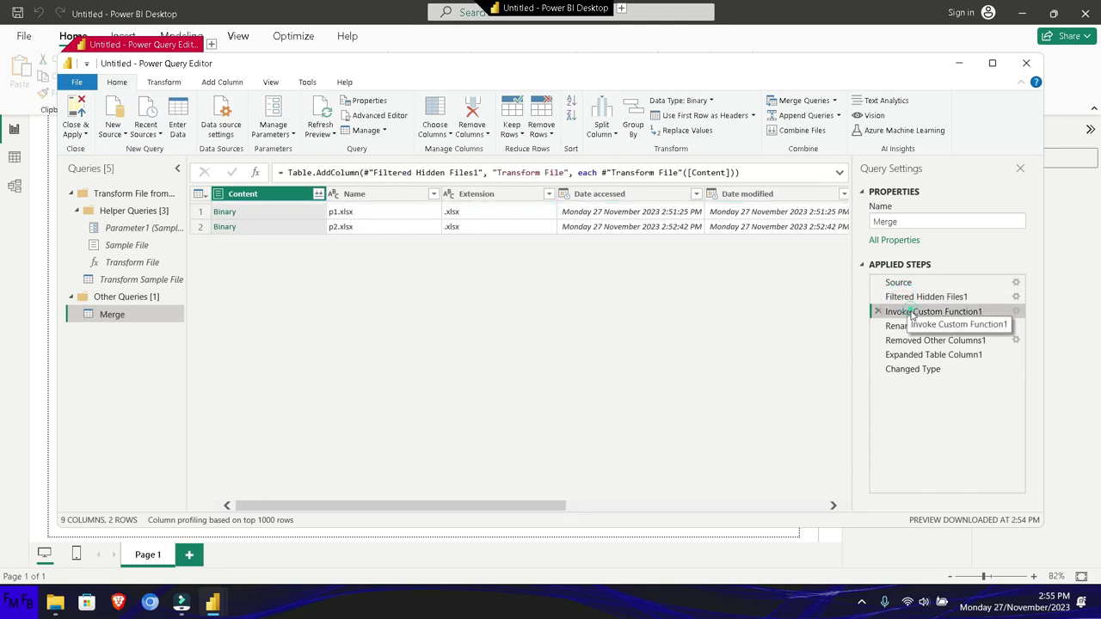
click(914, 326)
click(912, 341)
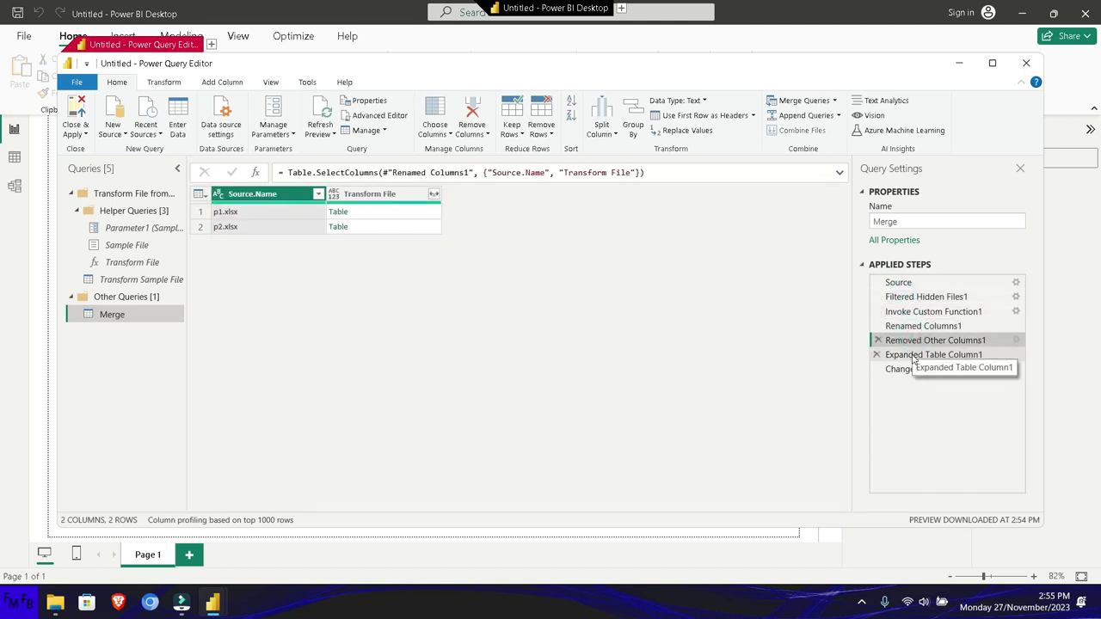
click(913, 354)
click(908, 369)
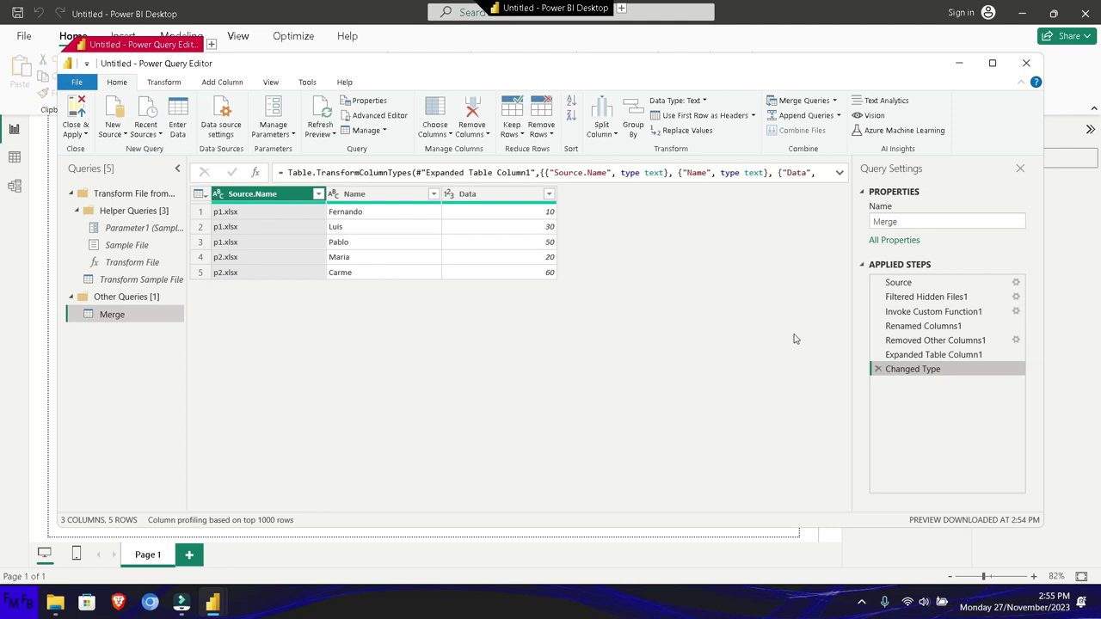
Close Power Query Editor and build a table of Merge Name with Sum of Data, totalling 170.
click(1025, 62)
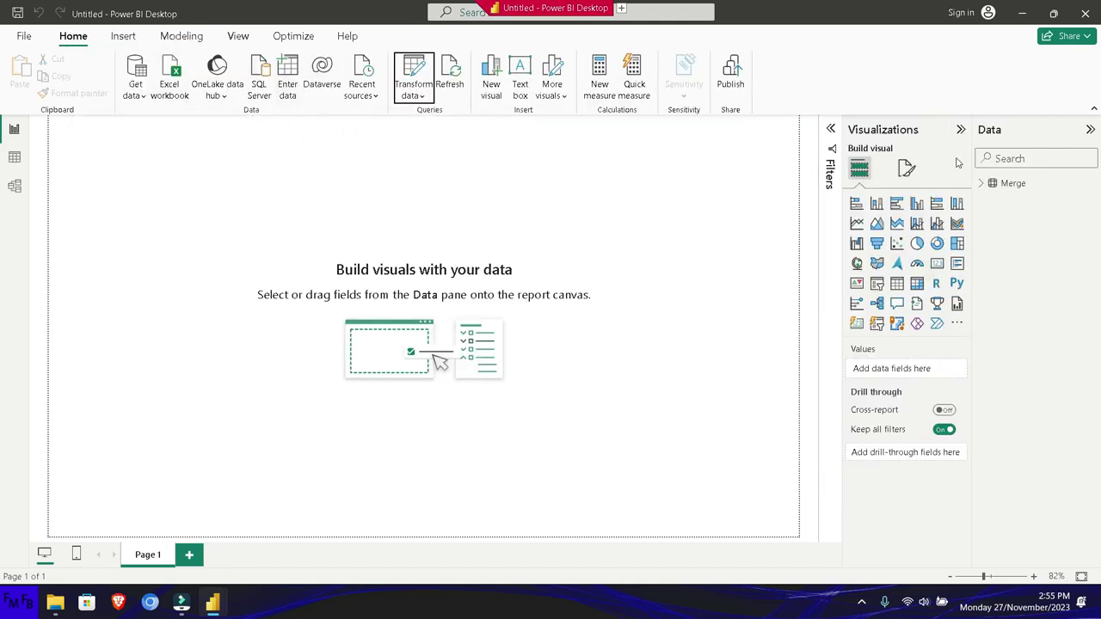
click(980, 183)
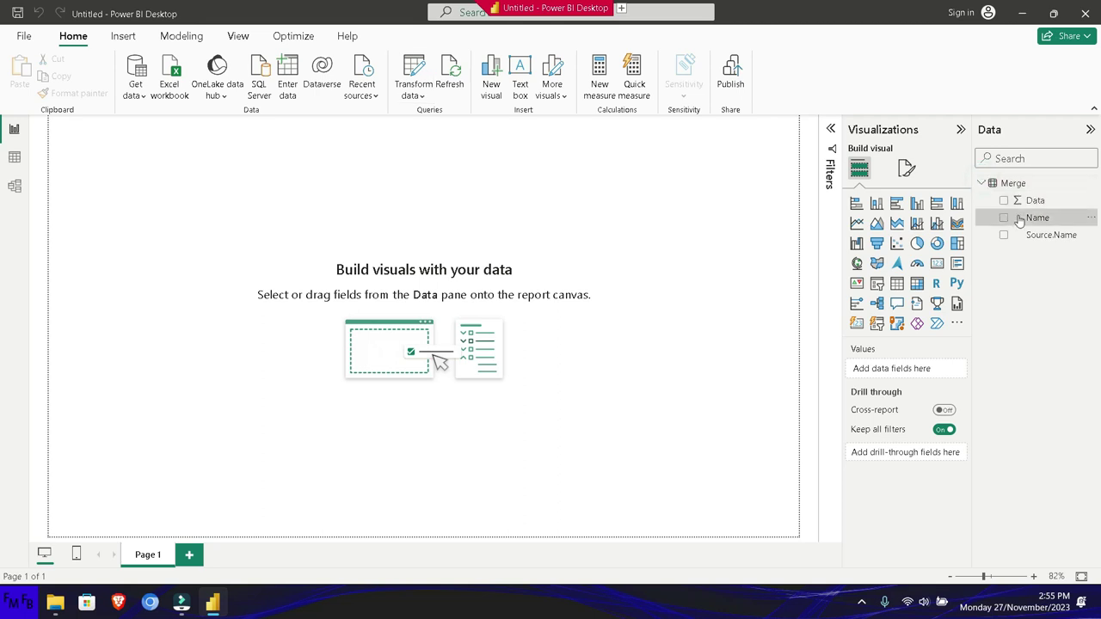
drag(1019, 221, 650, 281)
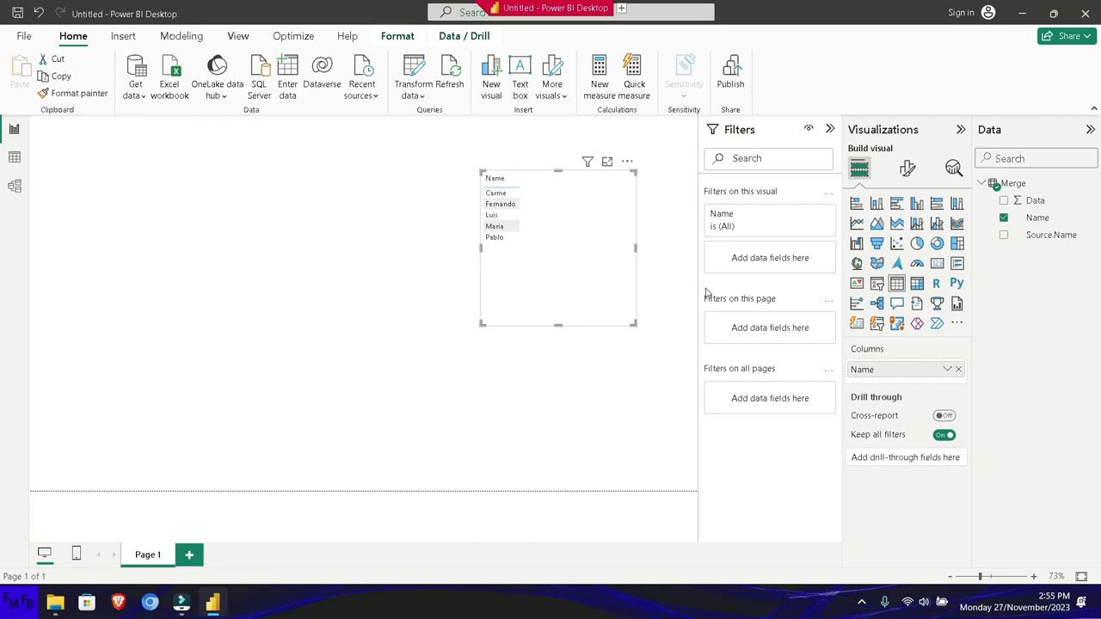
mouse_move(1057, 200)
mouse_down()
mouse_move(623, 225)
mouse_move(900, 379)
mouse_up()
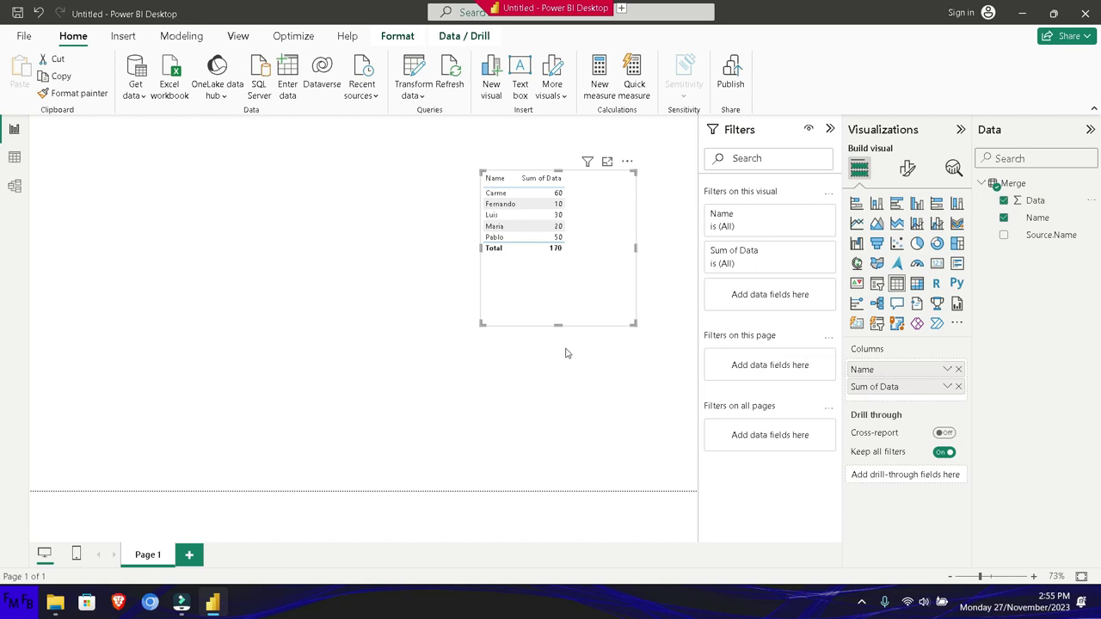
Launch Excel from the Start menu and create a blank workbook.
key(super)
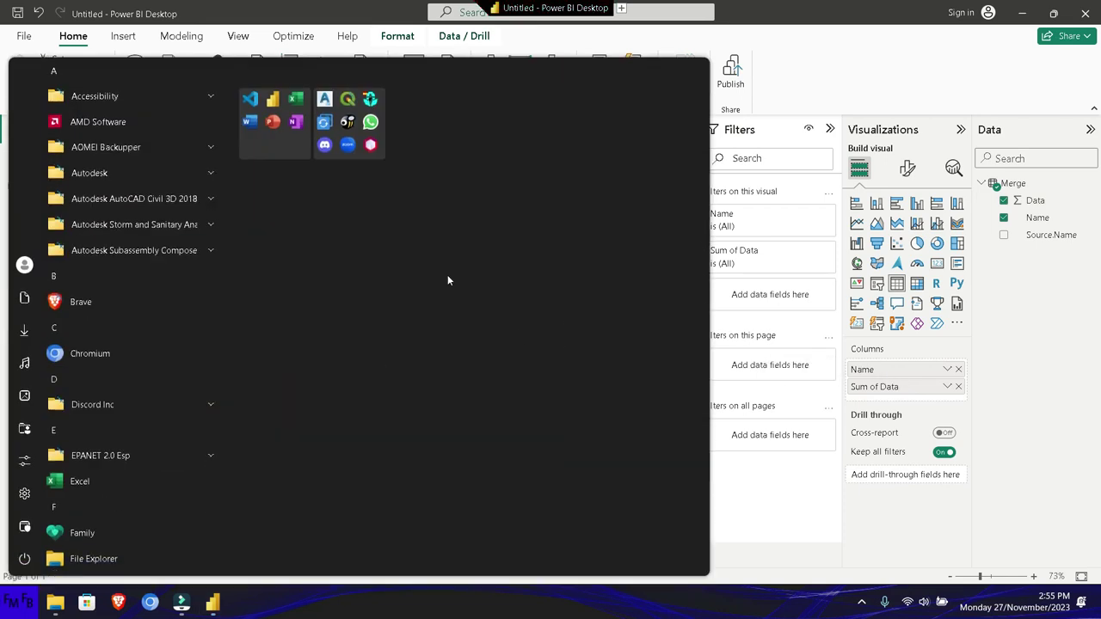
click(291, 140)
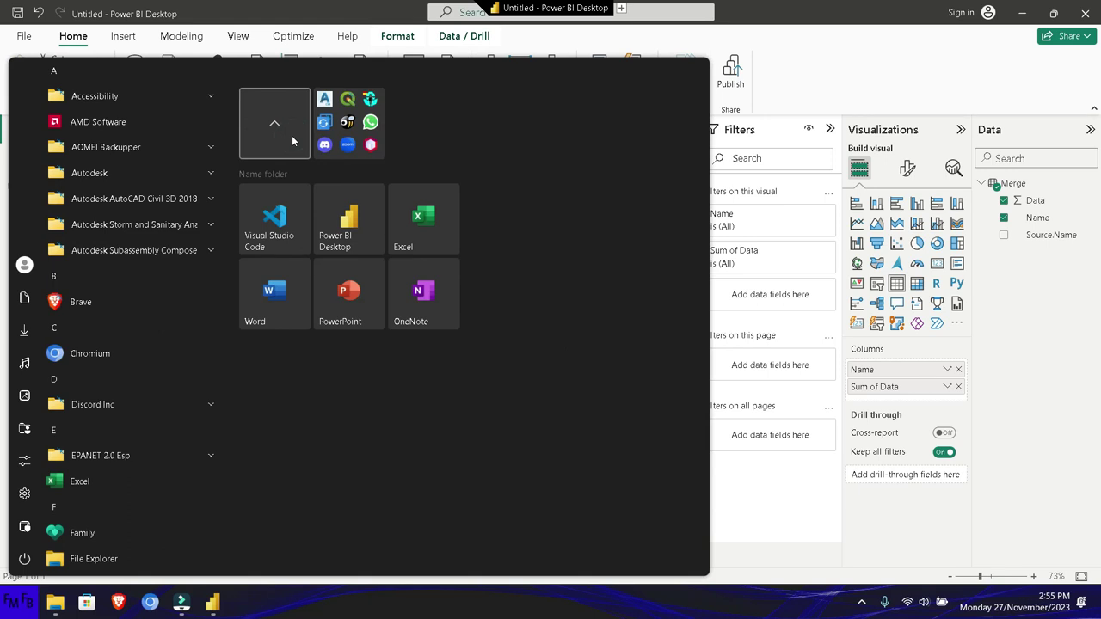
click(427, 234)
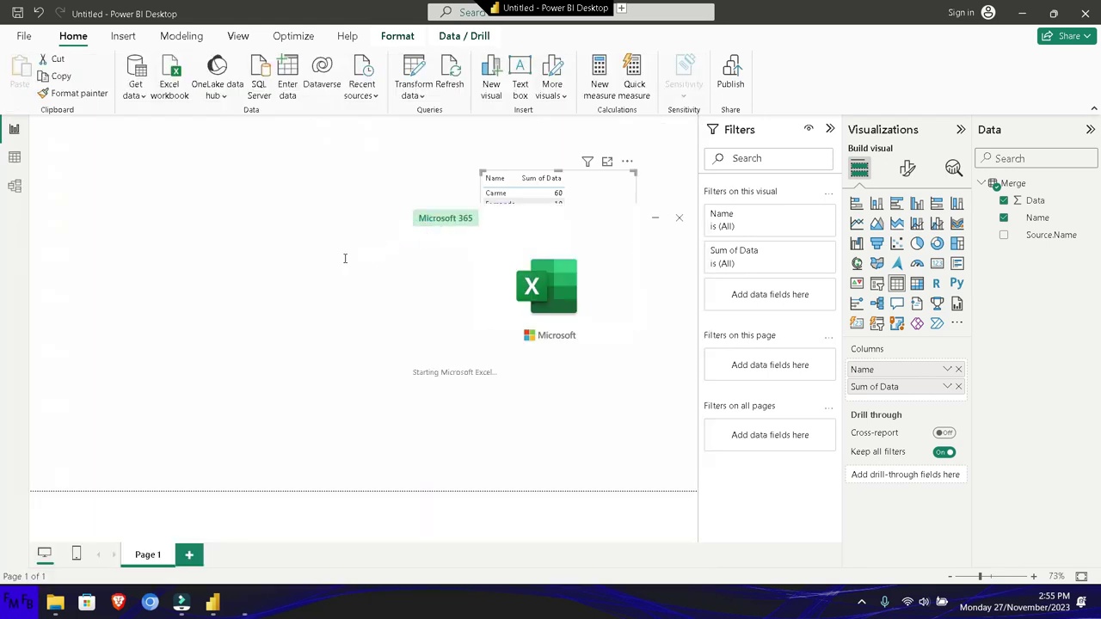
key(Return)
Enter Name/Data headers in A6:B6, two names in A7:A8, and values 100 and 120 in B7:B8.
key(Down)
key(Down)
key(Down)
key(Down)
key(Down)
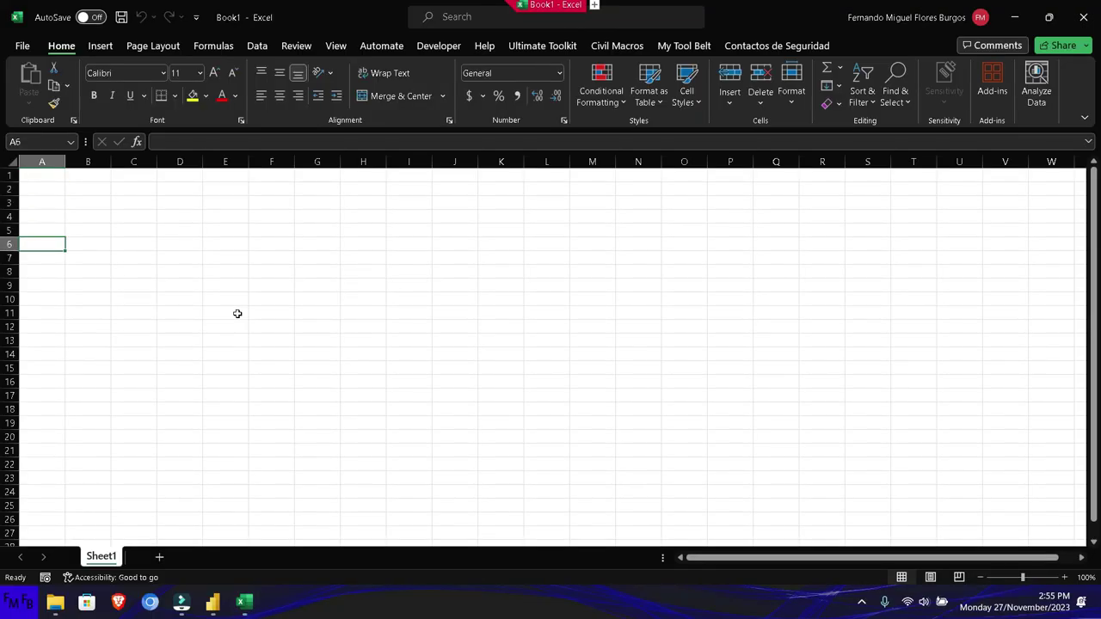
text(Name)
key(Tab)
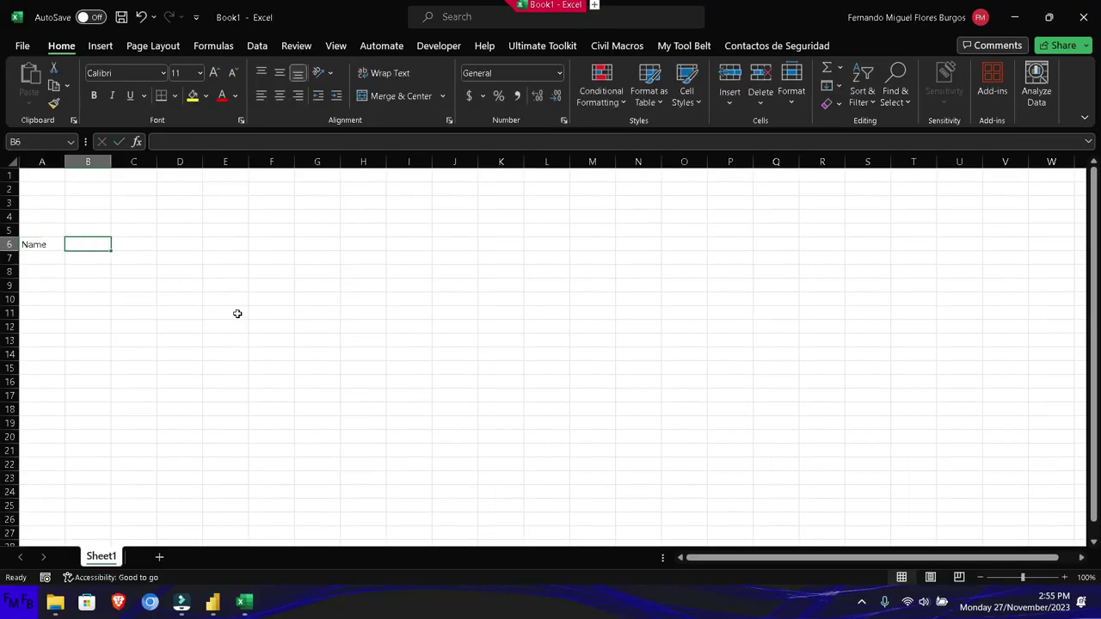
text(Data)
key(Return)
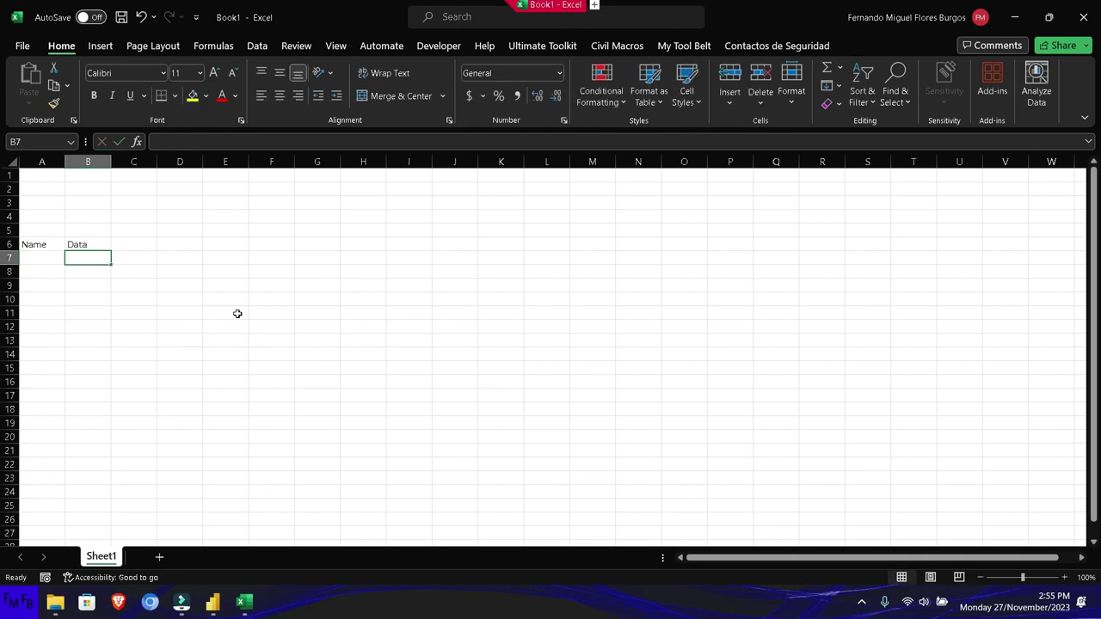
text(Jose)
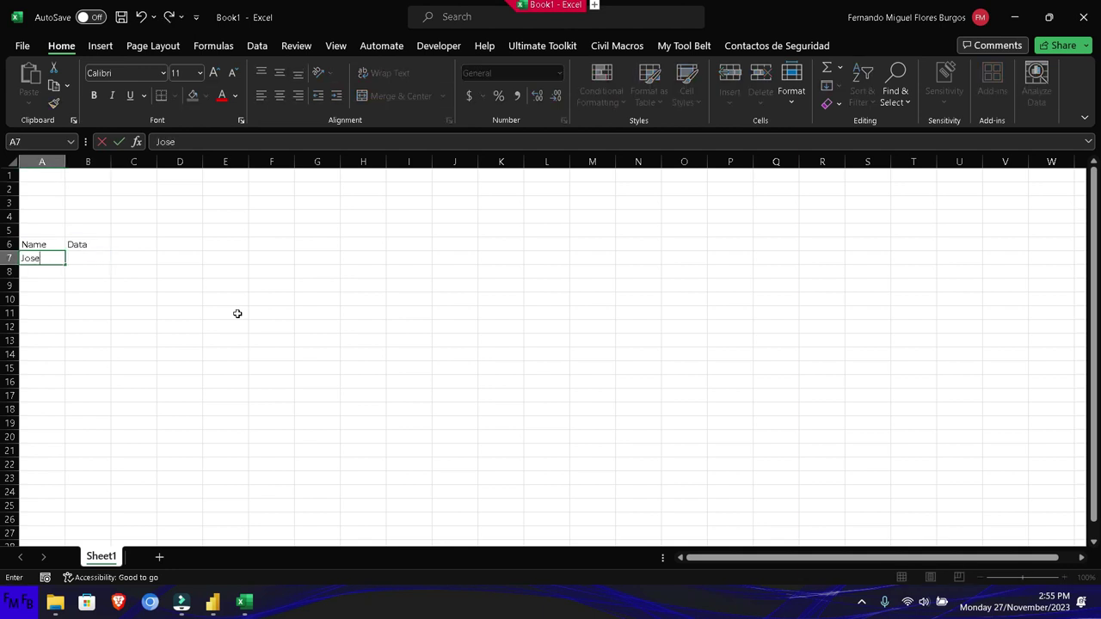
key(Return)
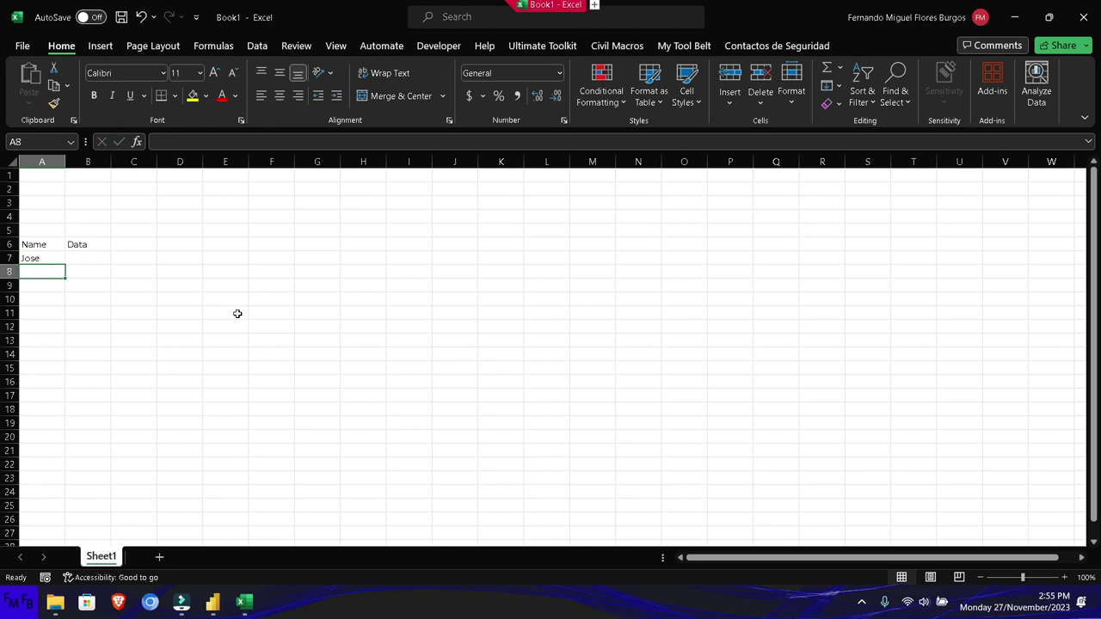
text(Jorge)
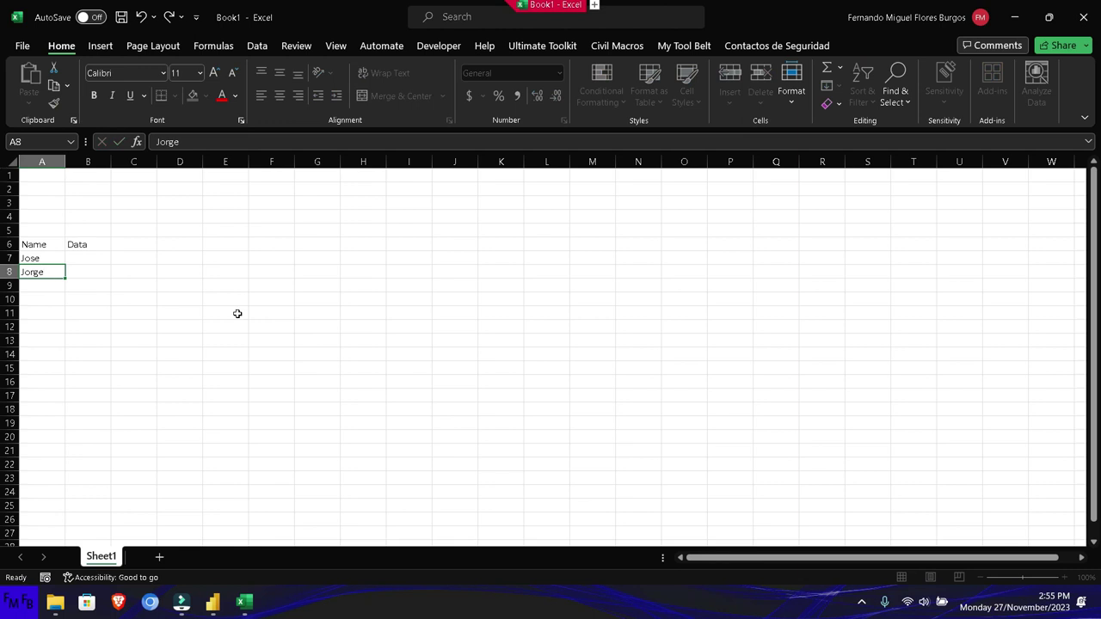
key(Up)
key(Right)
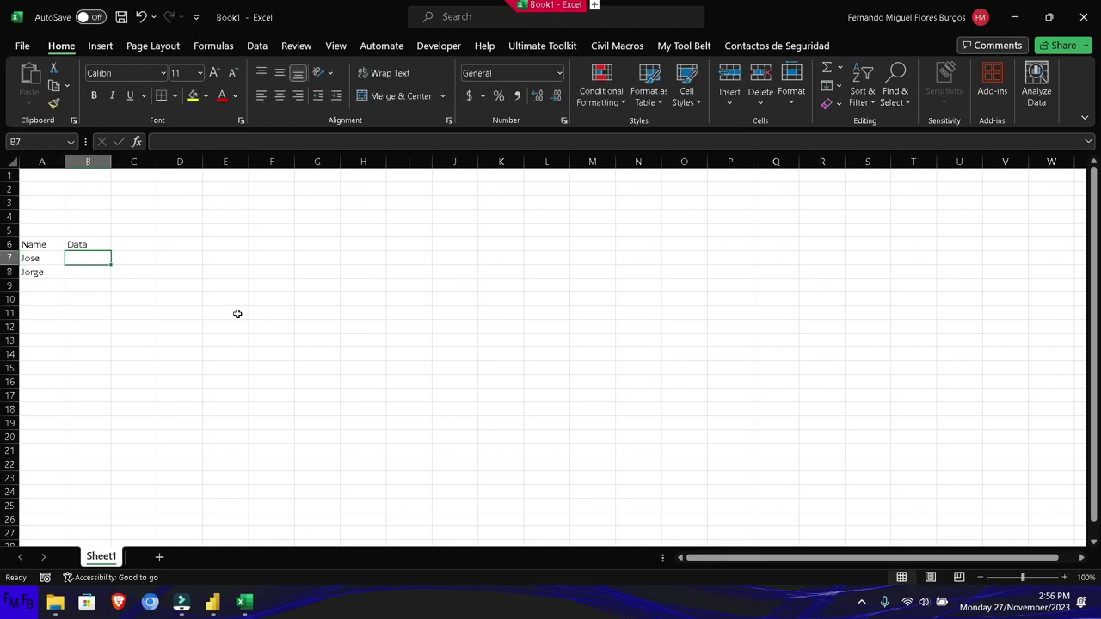
text(100)
key(Return)
text(120)
key(Return)
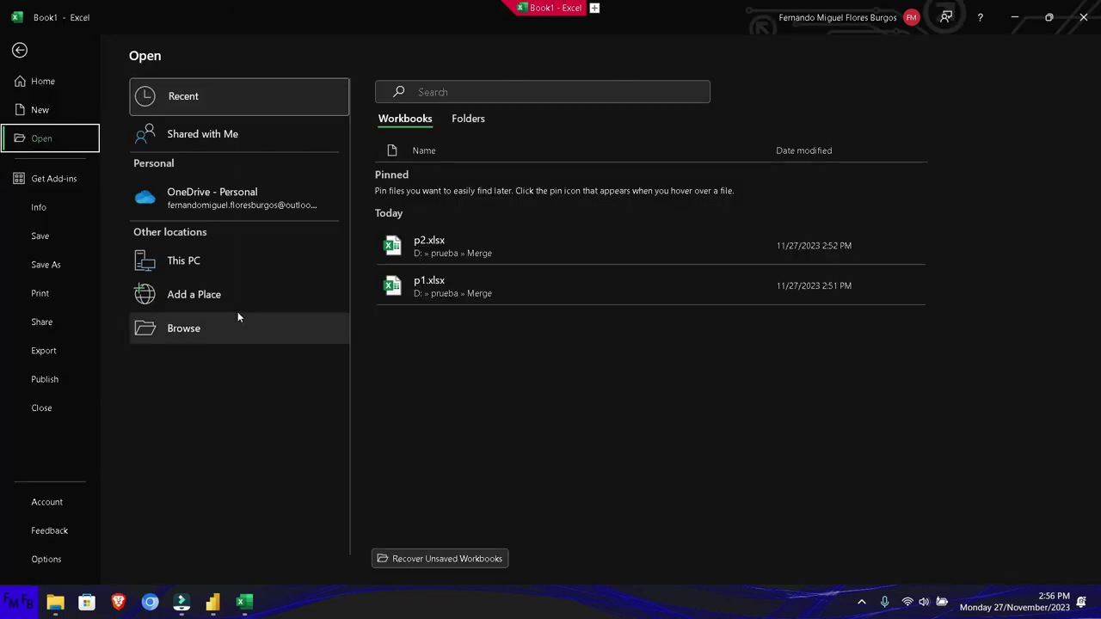
In Save As, browse to the D:\prueba\Merge folder holding p1 and p2.
click(44, 262)
click(163, 285)
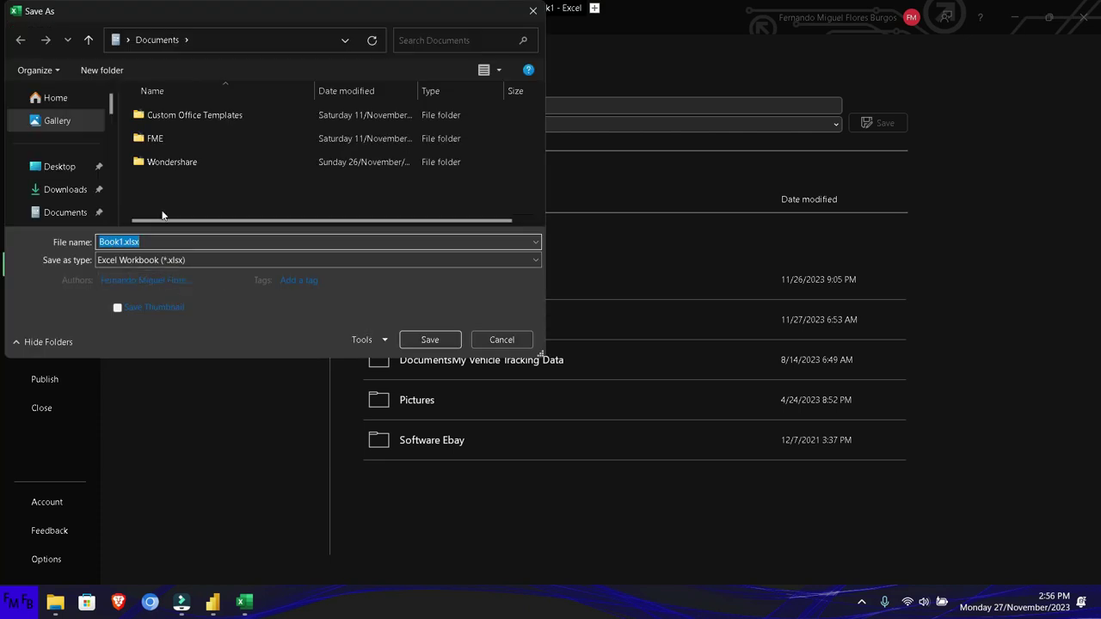
scroll(74, 177, down, 2)
scroll(68, 180, down, 2)
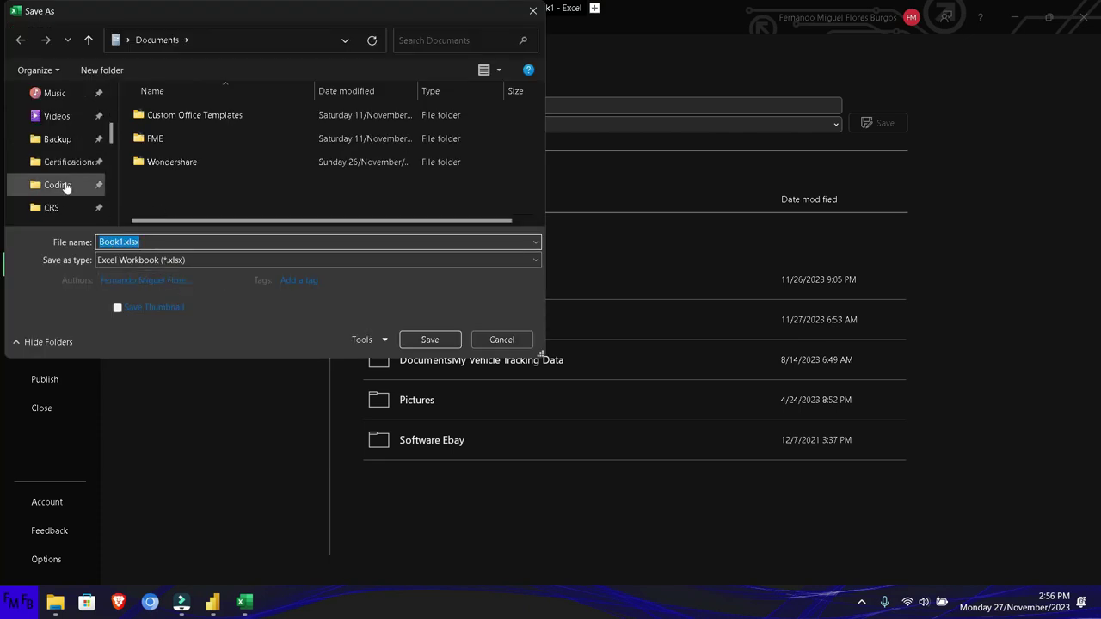
scroll(66, 186, up, 3)
scroll(66, 186, down, 5)
scroll(66, 185, down, 5)
scroll(66, 187, down, 2)
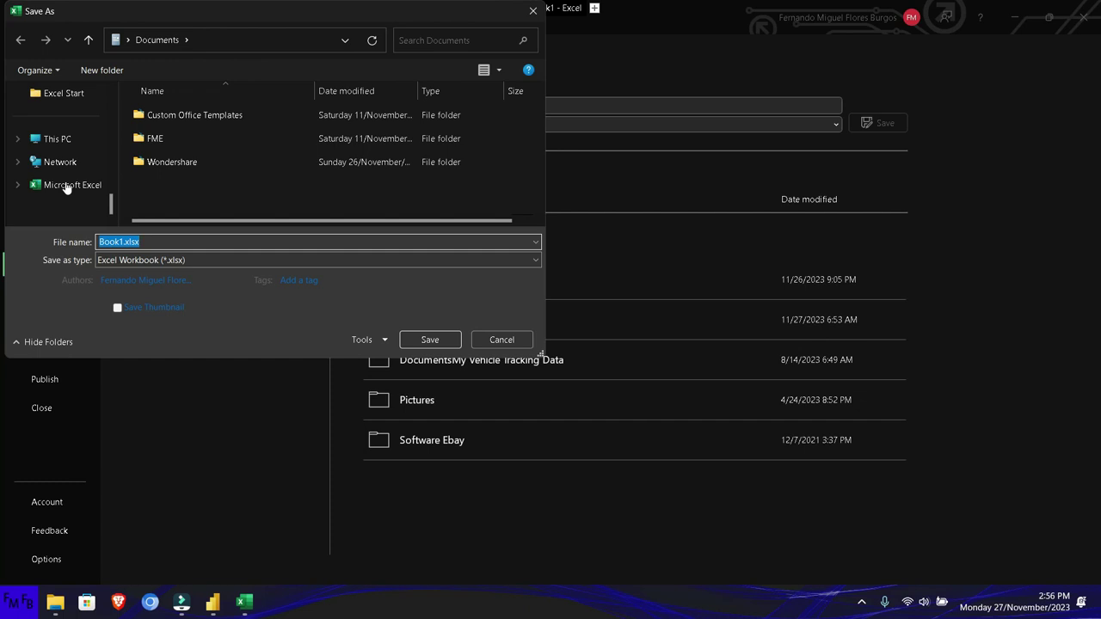
click(53, 139)
double_click(341, 123)
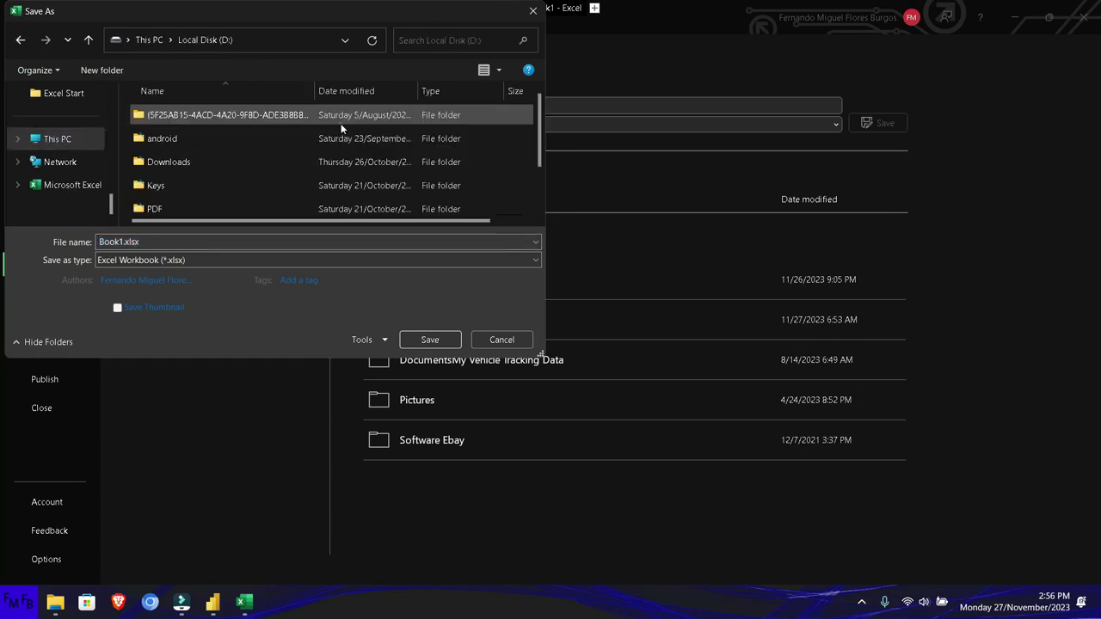
scroll(163, 173, down, 2)
click(163, 173)
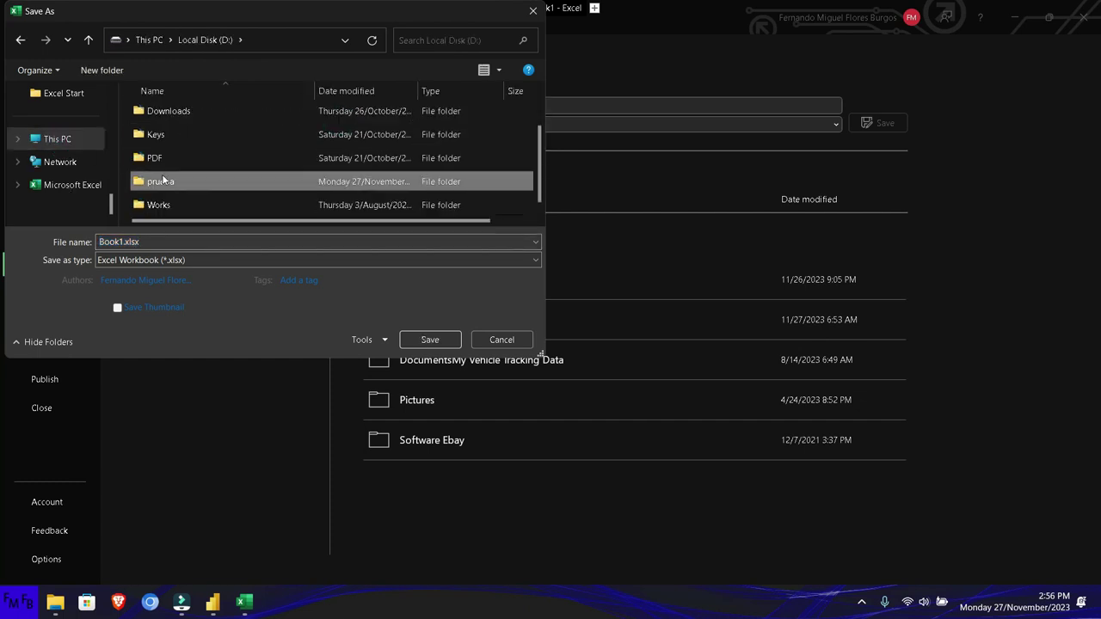
double_click(162, 174)
double_click(160, 112)
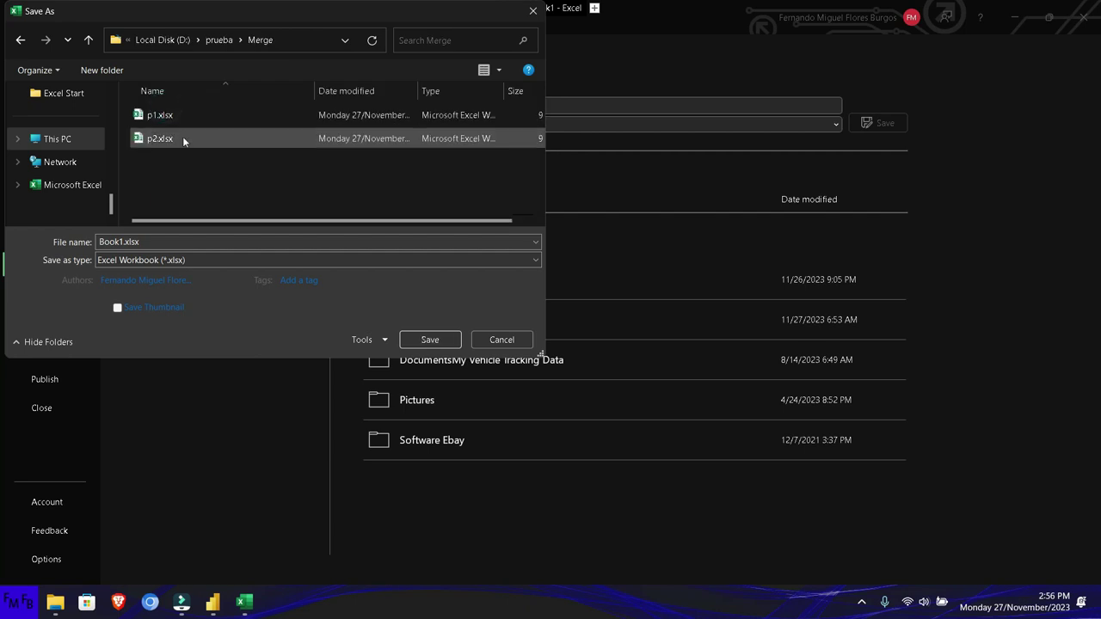
Save the workbook as p3.xlsx in the Merge folder.
click(192, 241)
text(p3)
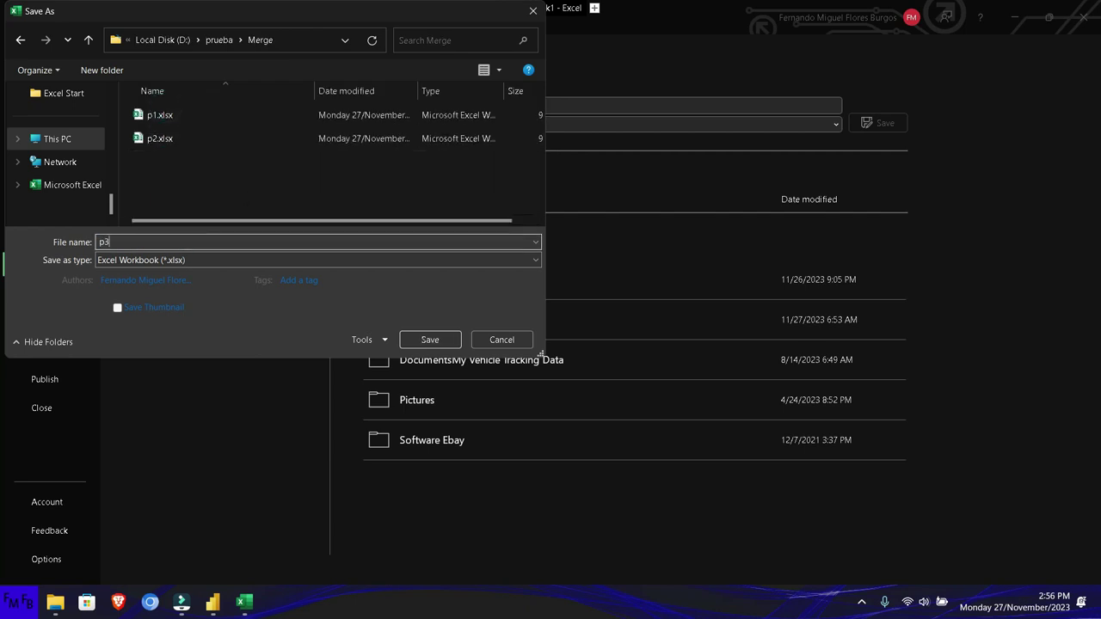
click(430, 337)
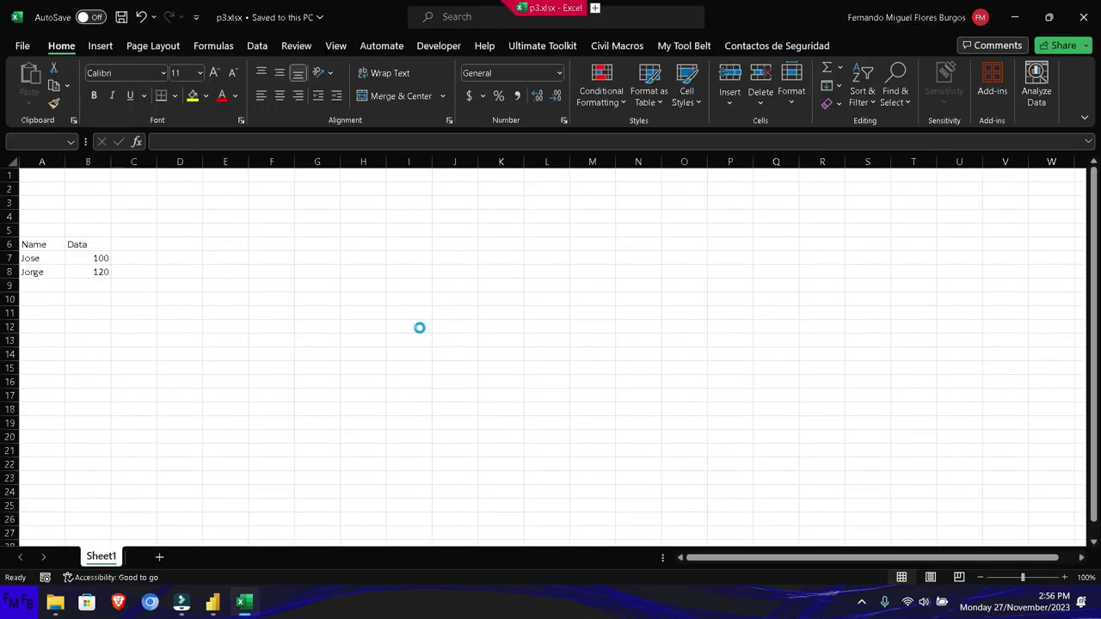
key(alt+Tab)
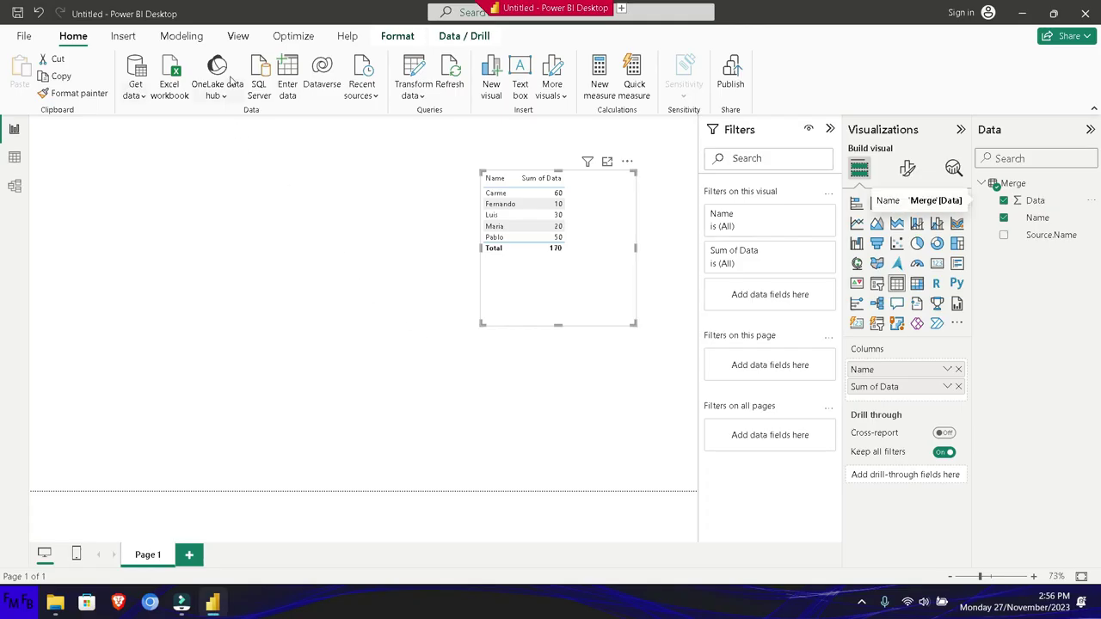
Refresh the Merge data so the table adds the p3.xlsx rows, totalling 390.
click(449, 79)
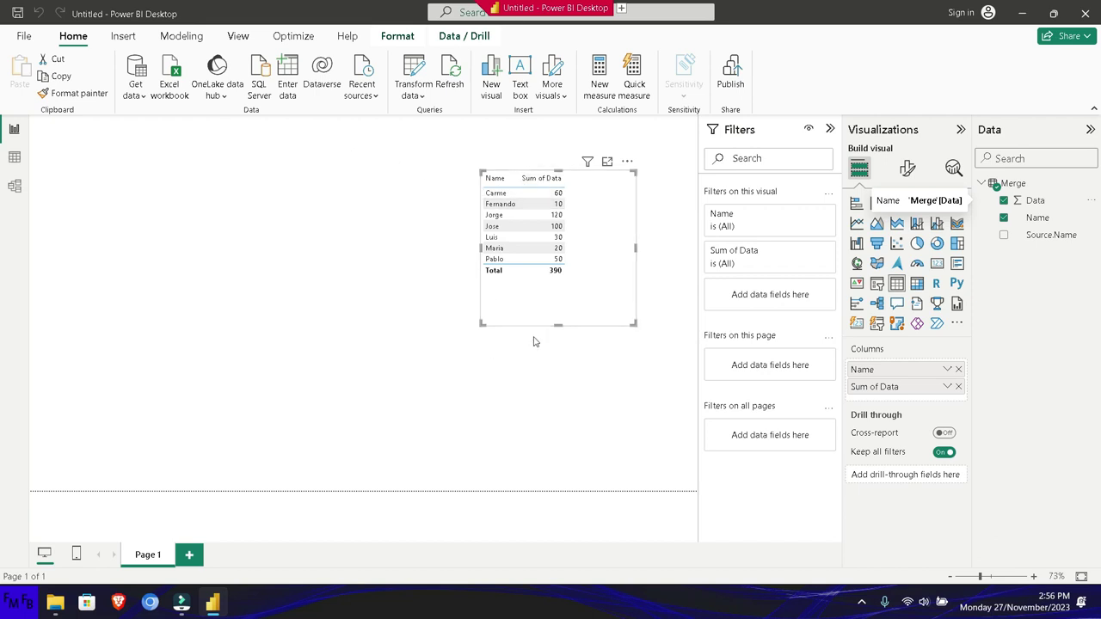
click(861, 601)
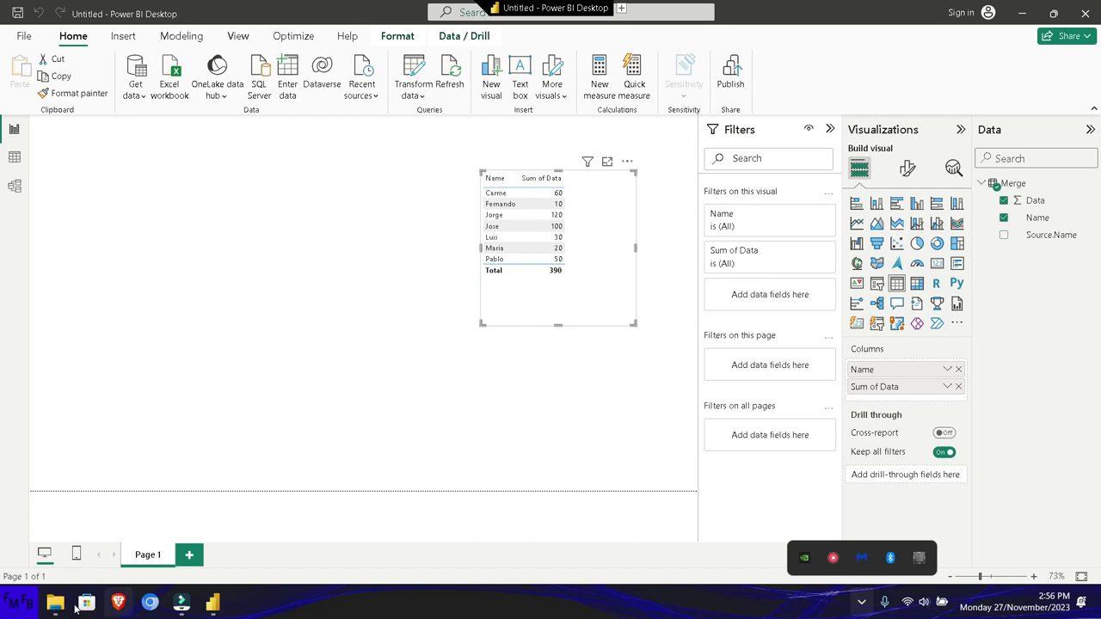
click(17, 602)
click(269, 121)
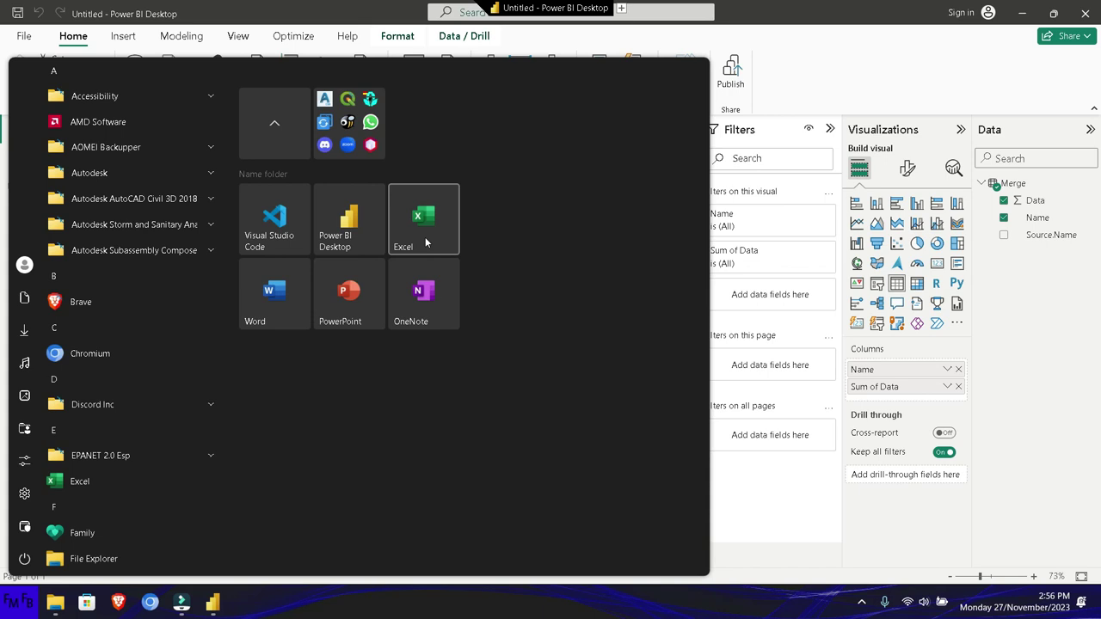
Delete the Name/Sum of Data table visual and bring the Merge folder window forward.
click(821, 73)
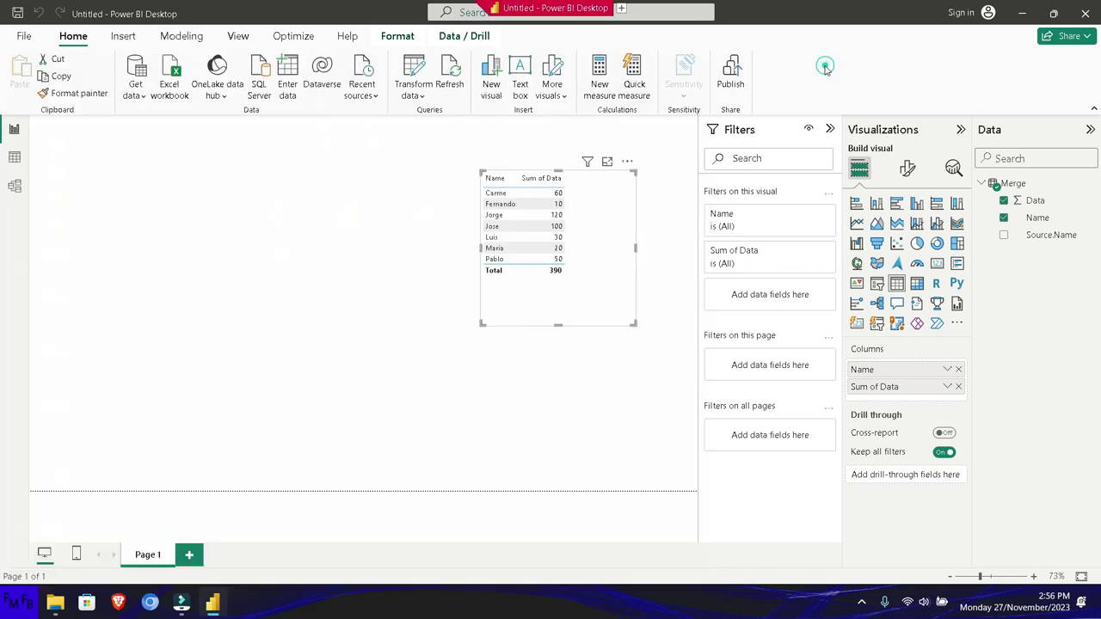
key(alt+Tab)
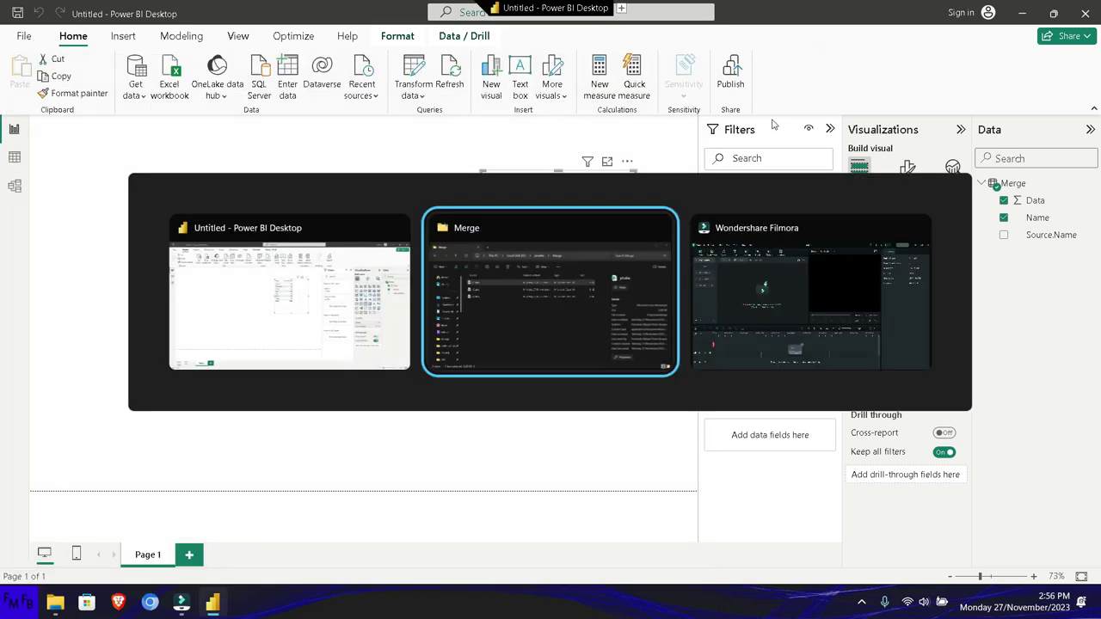
key(Escape)
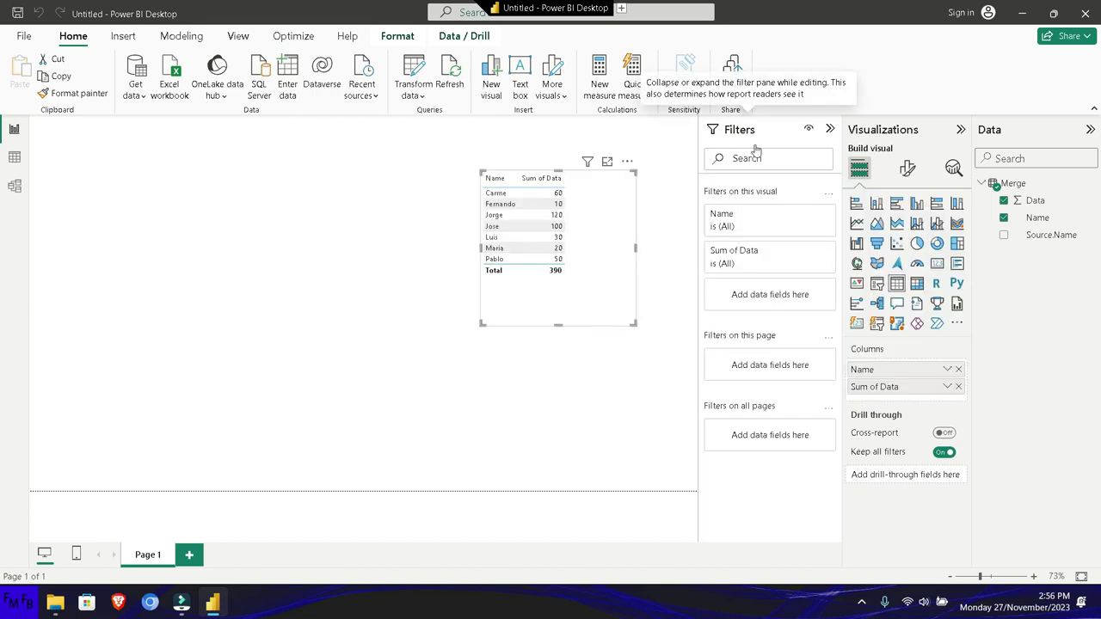
key(Delete)
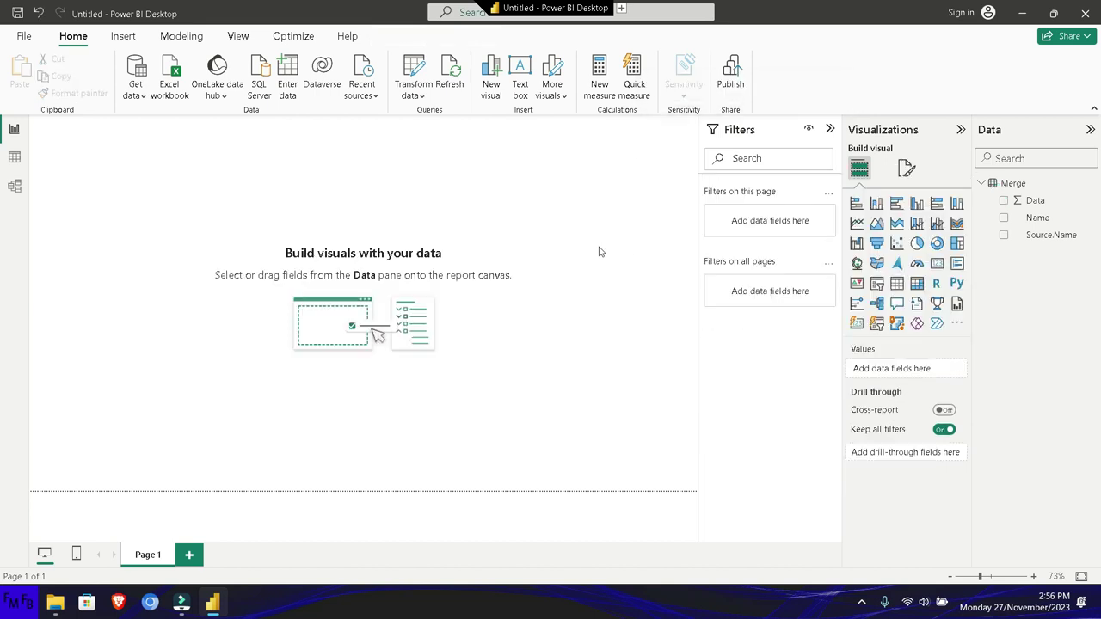
click(53, 604)
Permanently delete p1.xlsx, p2.xlsx and p3.xlsx from the Merge folder.
shift+click(376, 206)
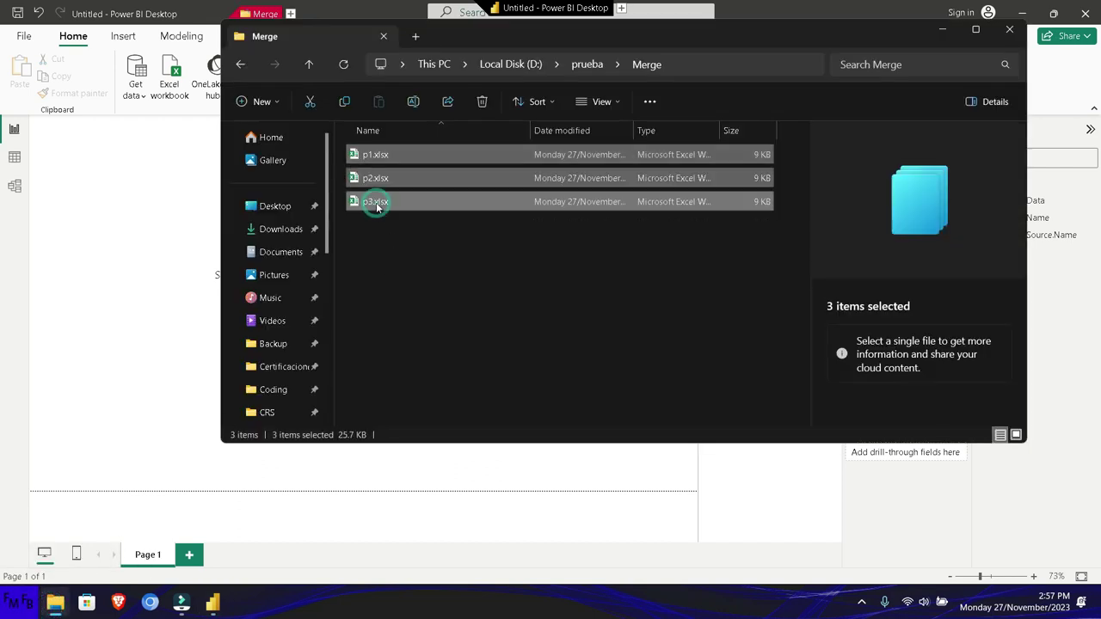
key(shift+Delete)
key(Return)
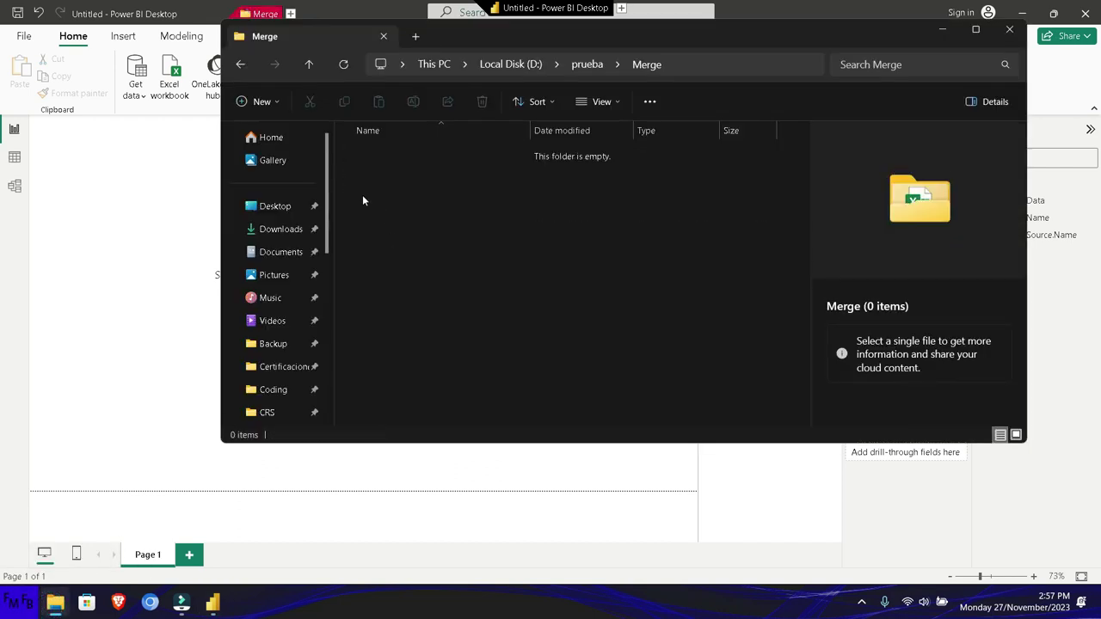
Launch Microsoft Excel from the Start menu's pinned apps.
key(alt+Tab)
click(19, 601)
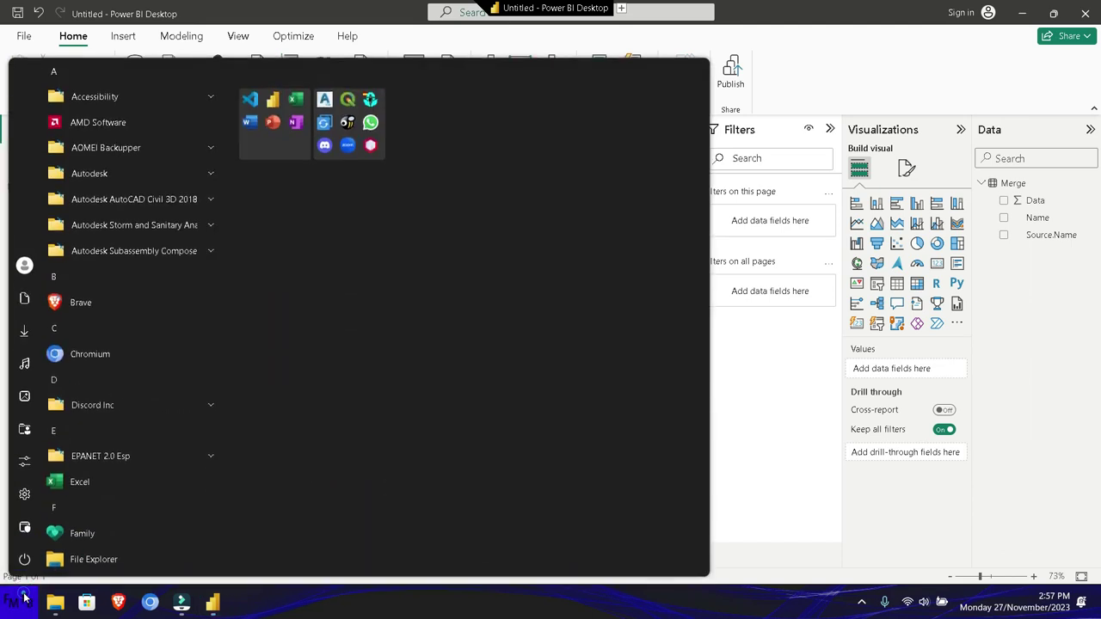
click(275, 124)
click(414, 226)
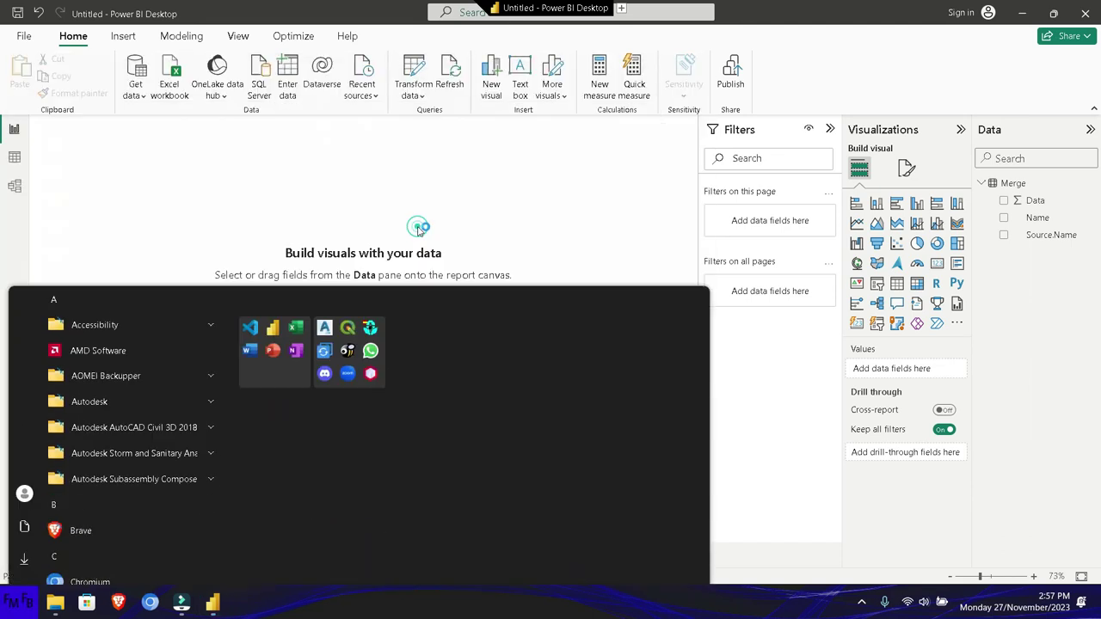
Create a blank workbook and fill A1:A5 with the filler text 'aa'.
key(Return)
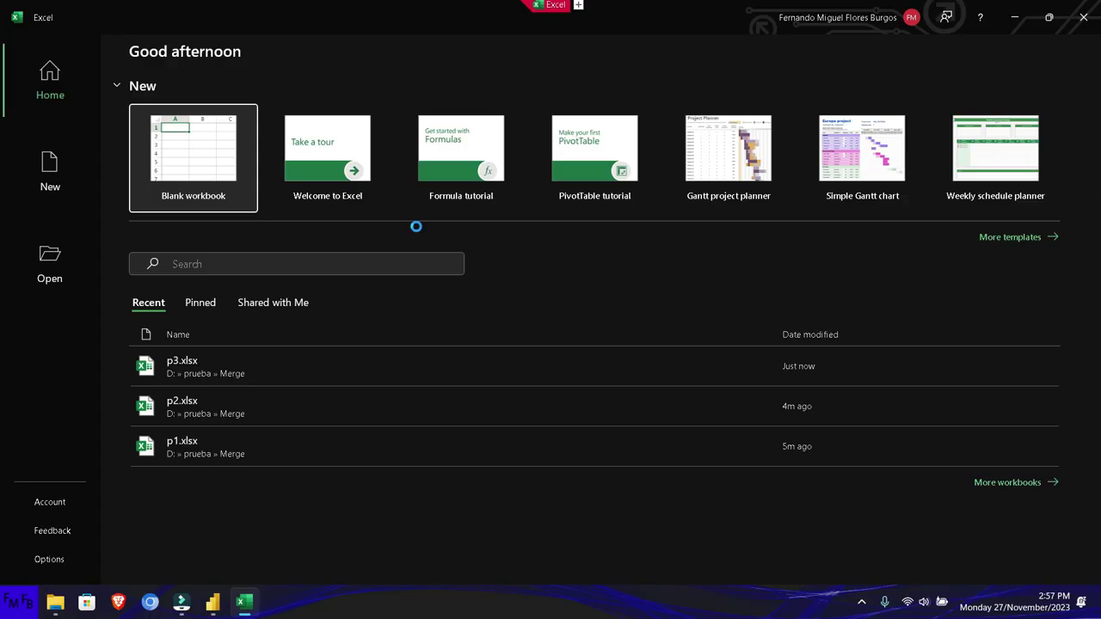
text(aa)
key(Return)
text(aa)
key(Return)
text(aa)
key(Return)
text(aa)
key(Return)
text(aa)
key(Return)
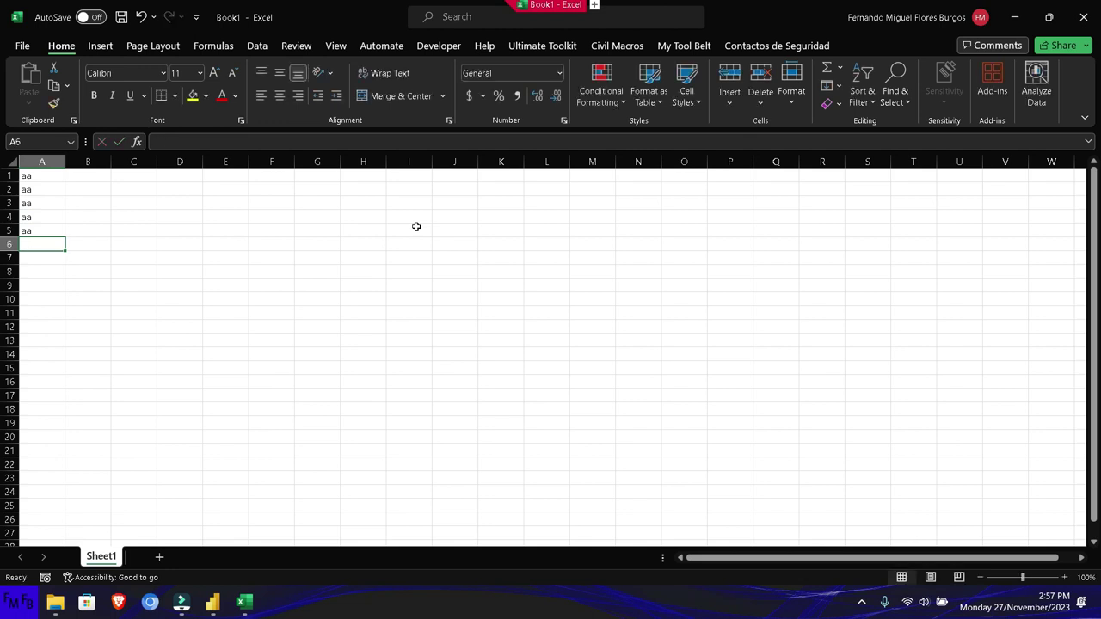
Add Name/Data headers in row 6 with rows Carmen 10 and Pedro 30.
text(Name)
key(Tab)
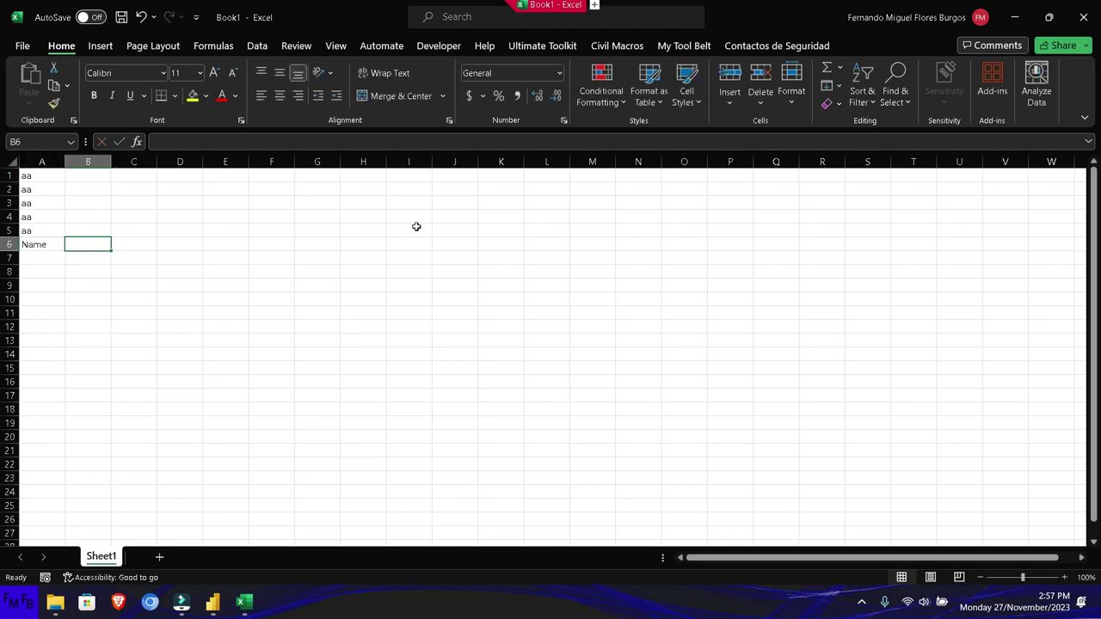
text(Data)
key(Return)
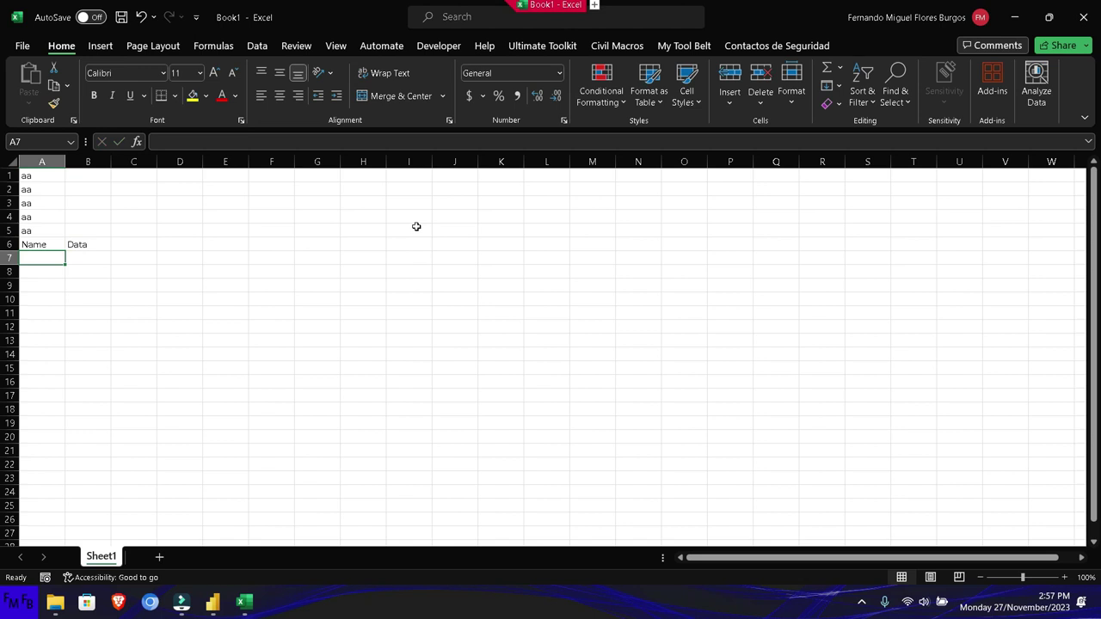
text(Carm)
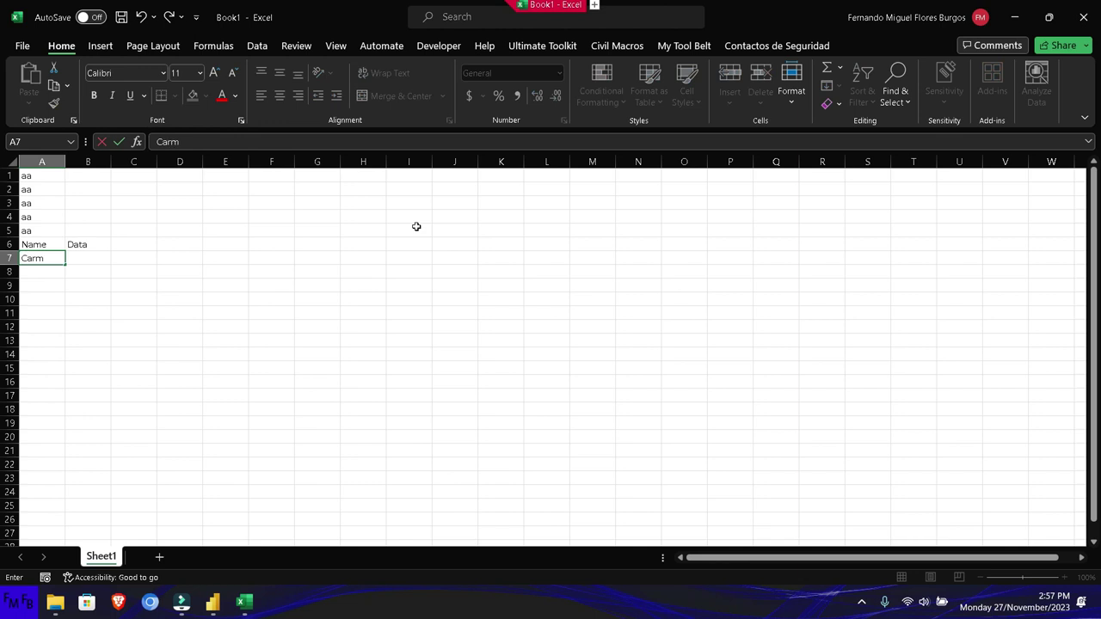
key(Tab)
text(10)
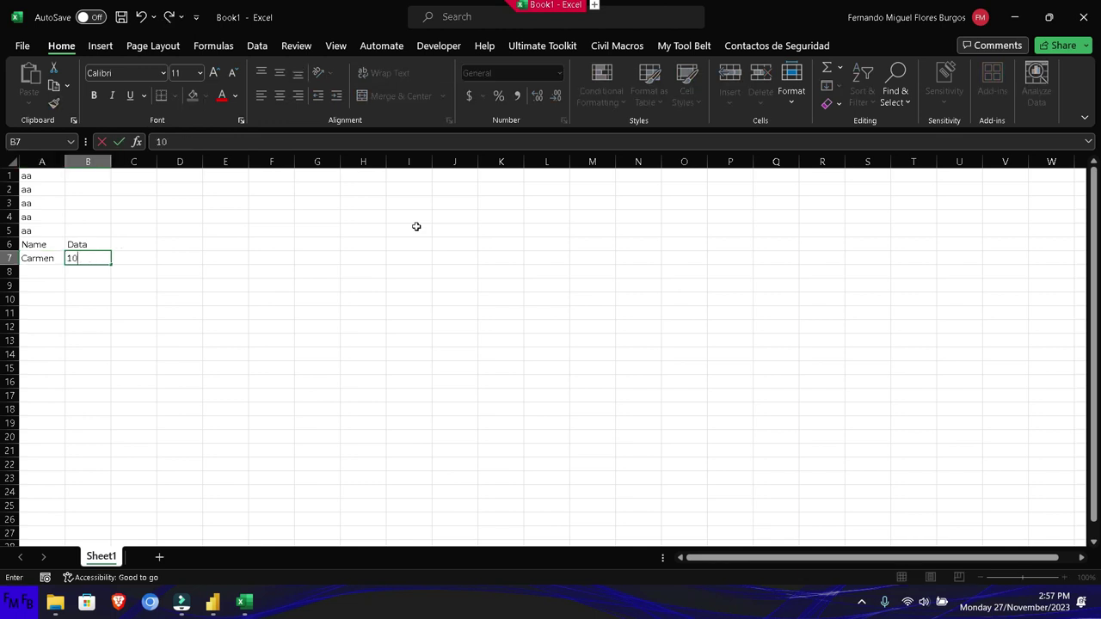
key(Return)
text(Pedro)
key(Tab)
text(30)
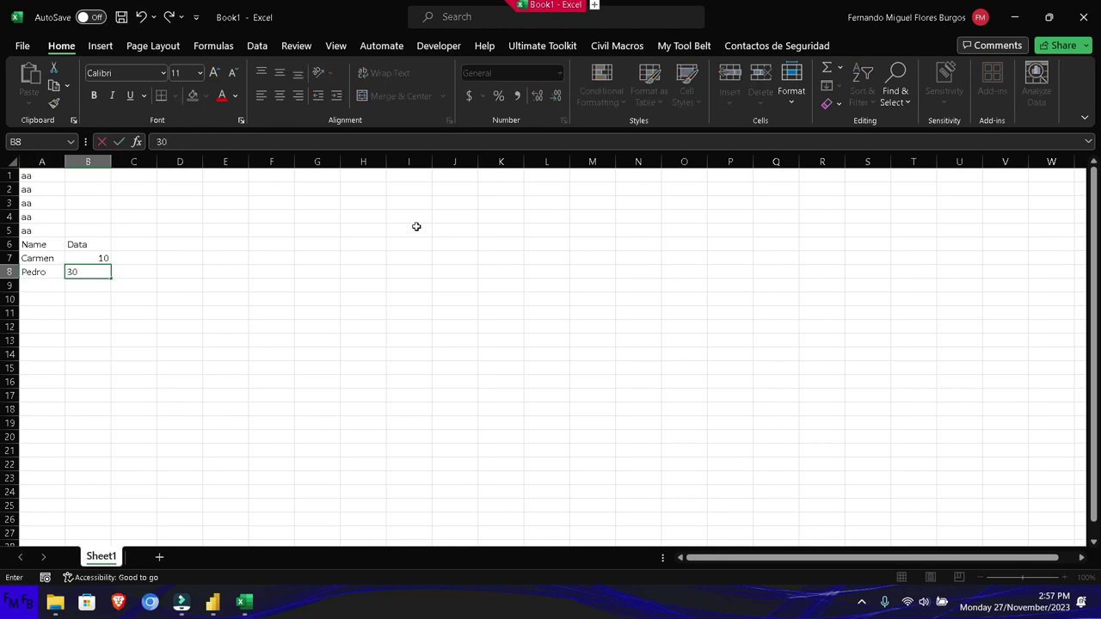
Save the workbook as p1.xlsx in the Merge folder.
click(23, 46)
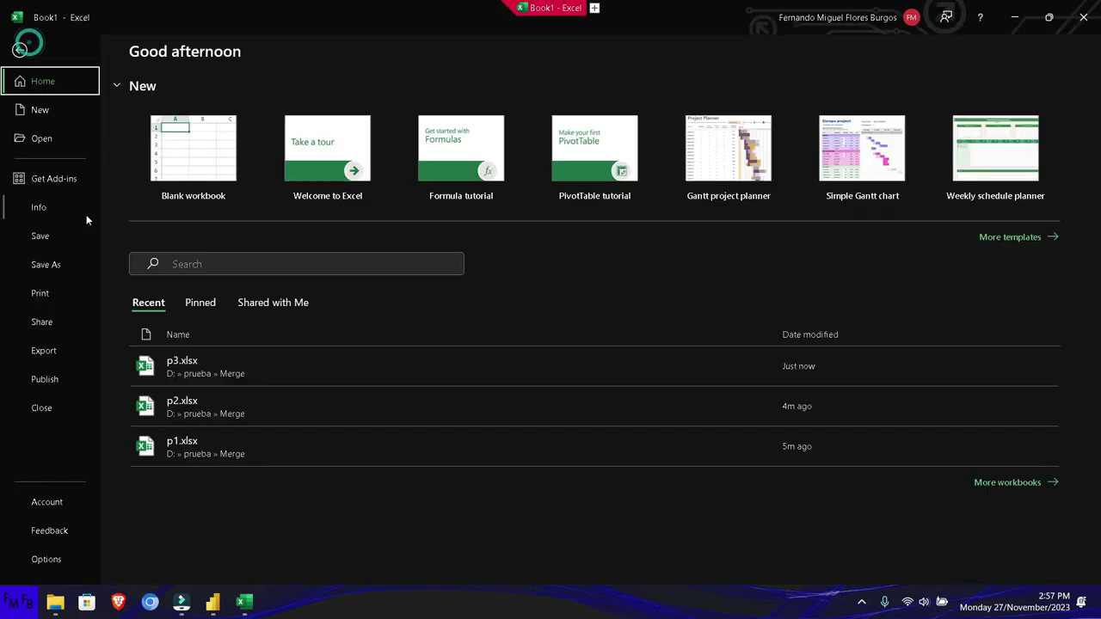
click(53, 268)
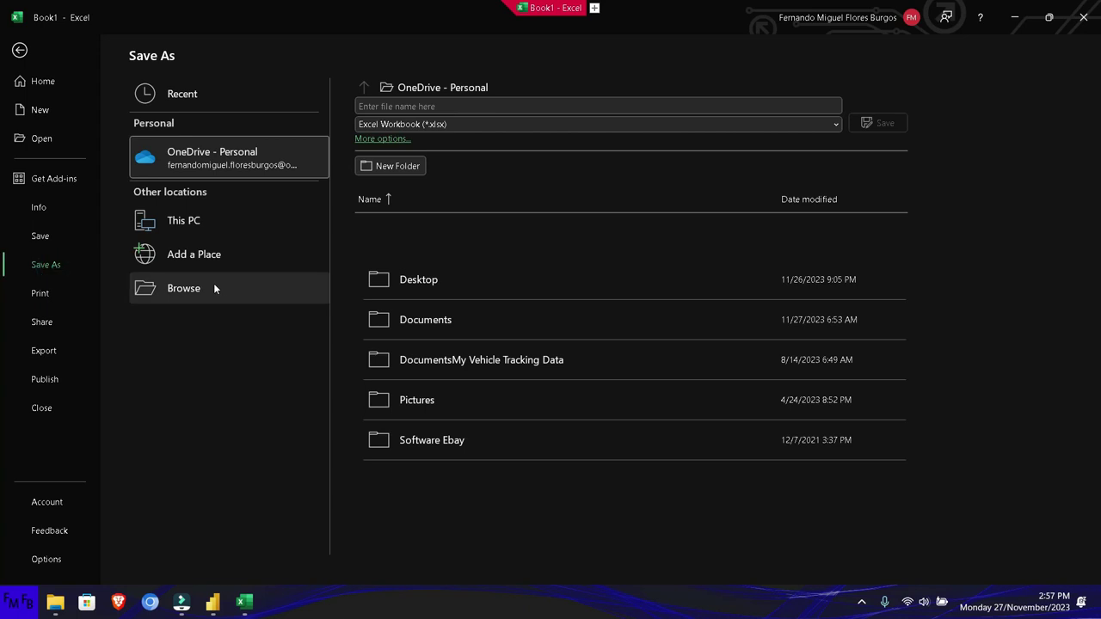
click(214, 286)
scroll(77, 200, down, 3)
scroll(77, 199, down, 2)
scroll(74, 200, down, 2)
scroll(74, 200, down, 2)
scroll(62, 182, up, 3)
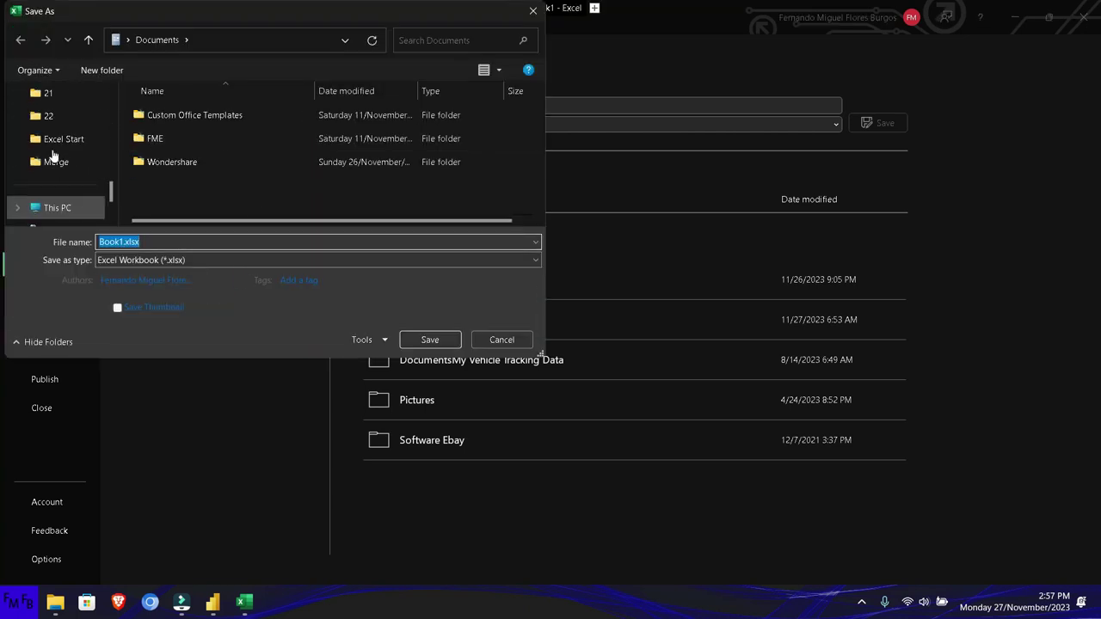
click(56, 163)
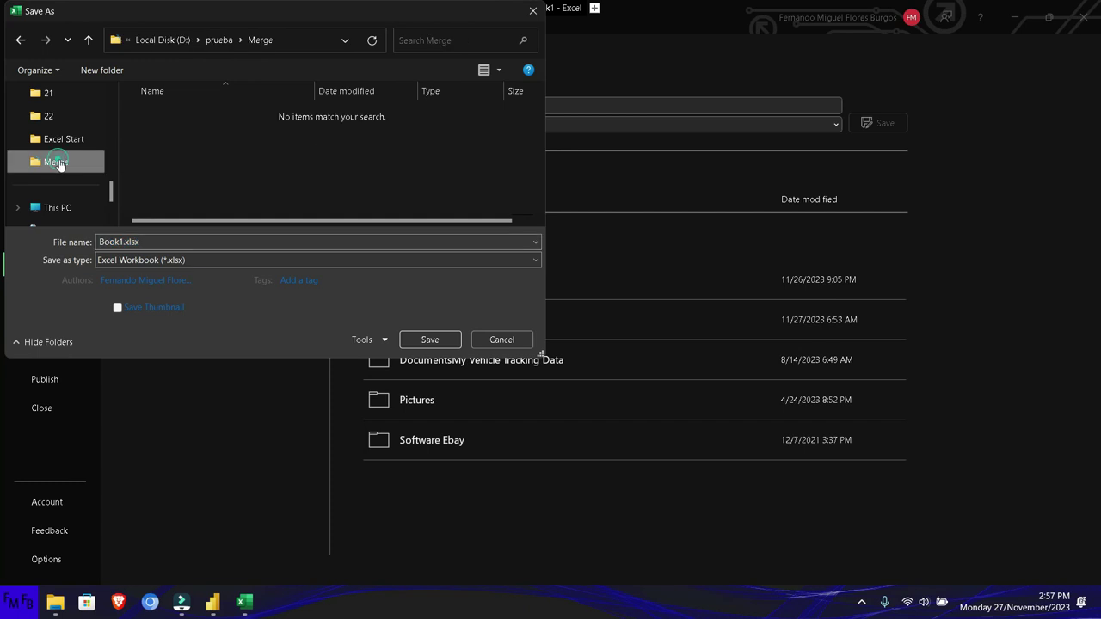
double_click(306, 240)
text(p1)
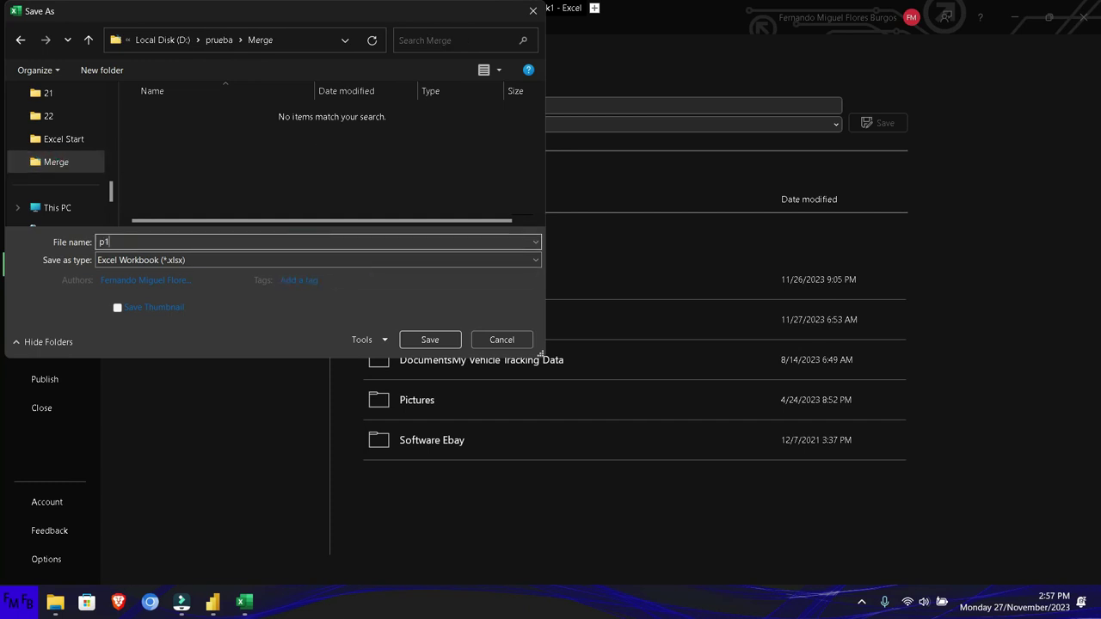
key(Return)
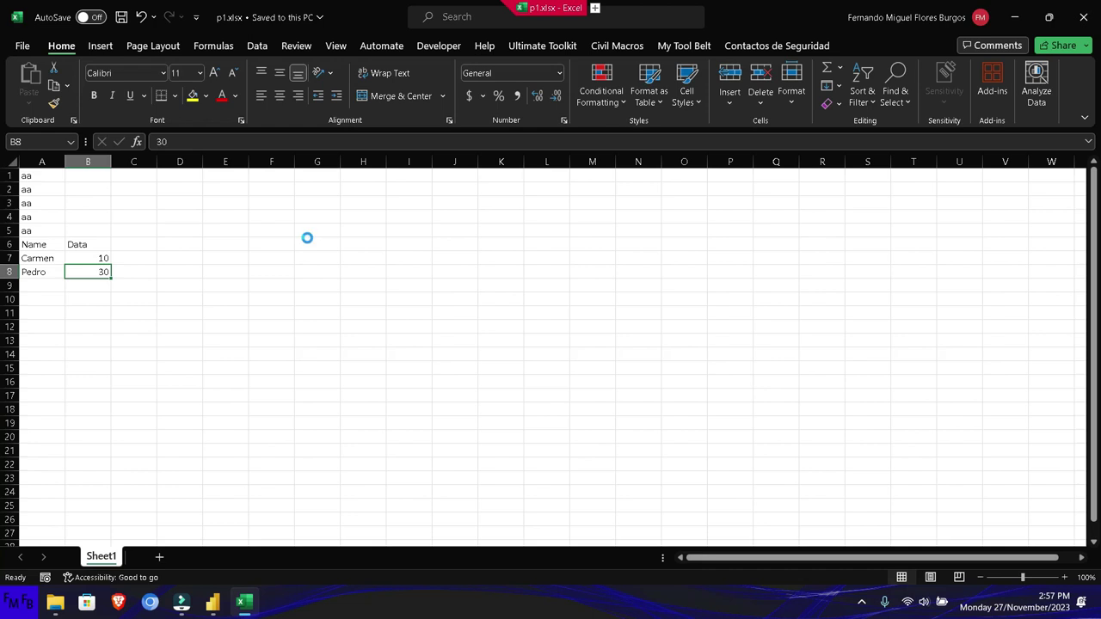
Fill A1:A5 with filler text and add Name/Data headers in row 6.
text(aa)
key(Return)
text(aaa)
key(Return)
text(aa)
key(Return)
text(aa)
key(Return)
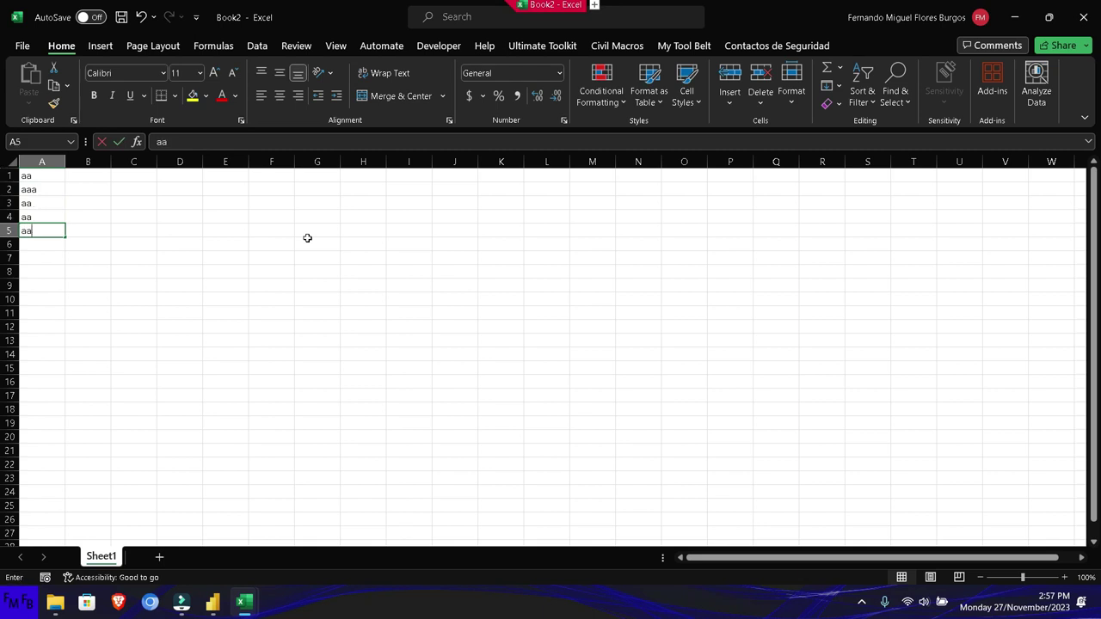
key(Return)
text(Name)
key(Tab)
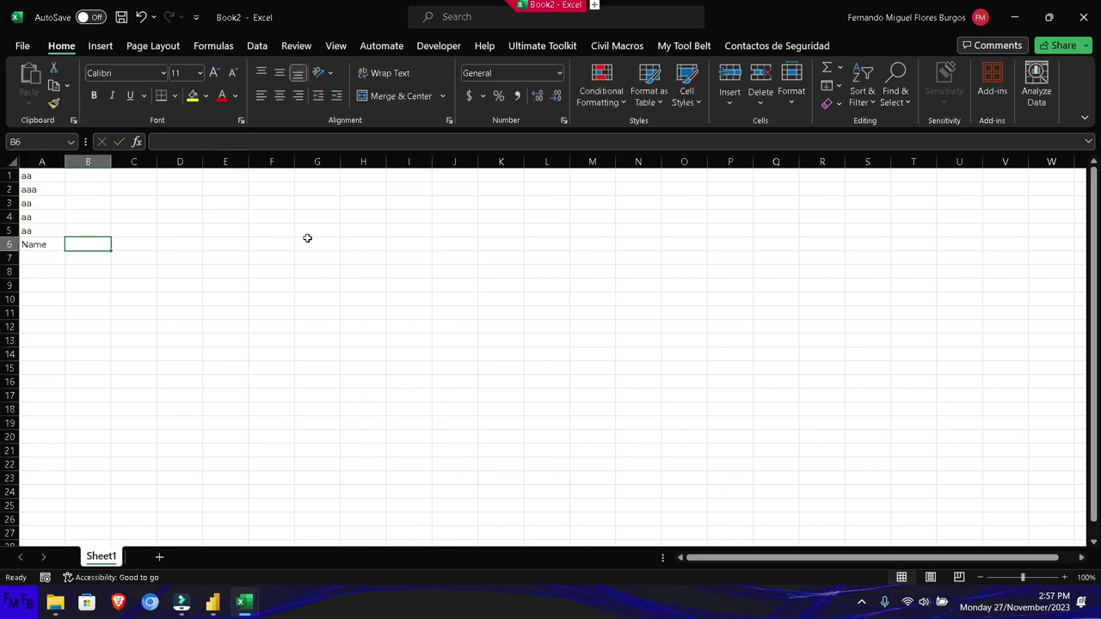
text(Data)
key(Return)
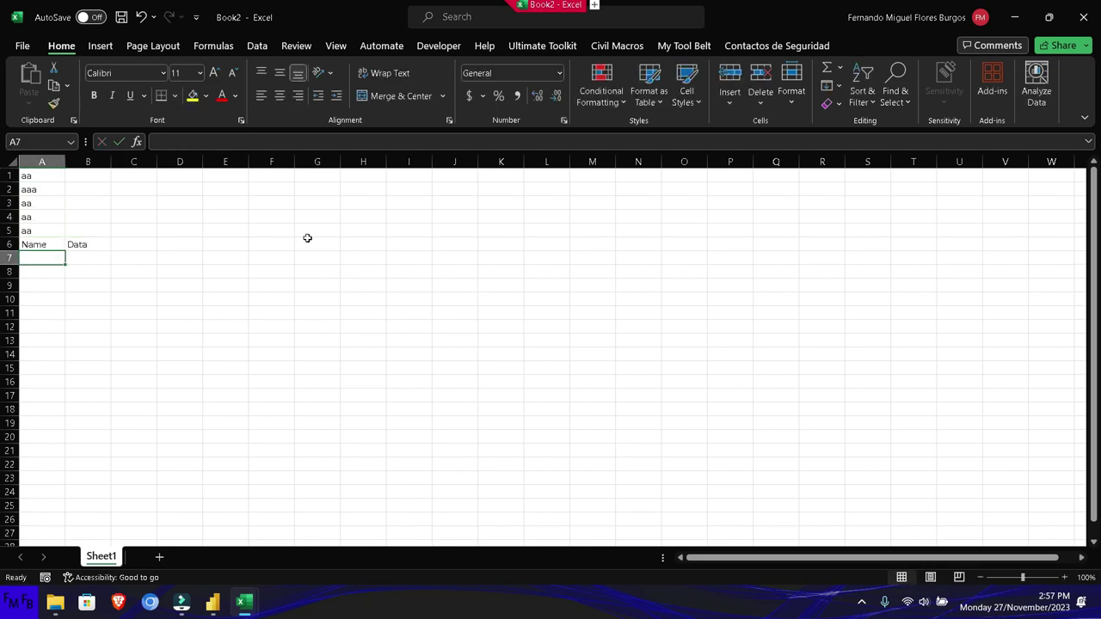
Enter two names in A7:A8 with Data values 10 and 50.
text(Jorge)
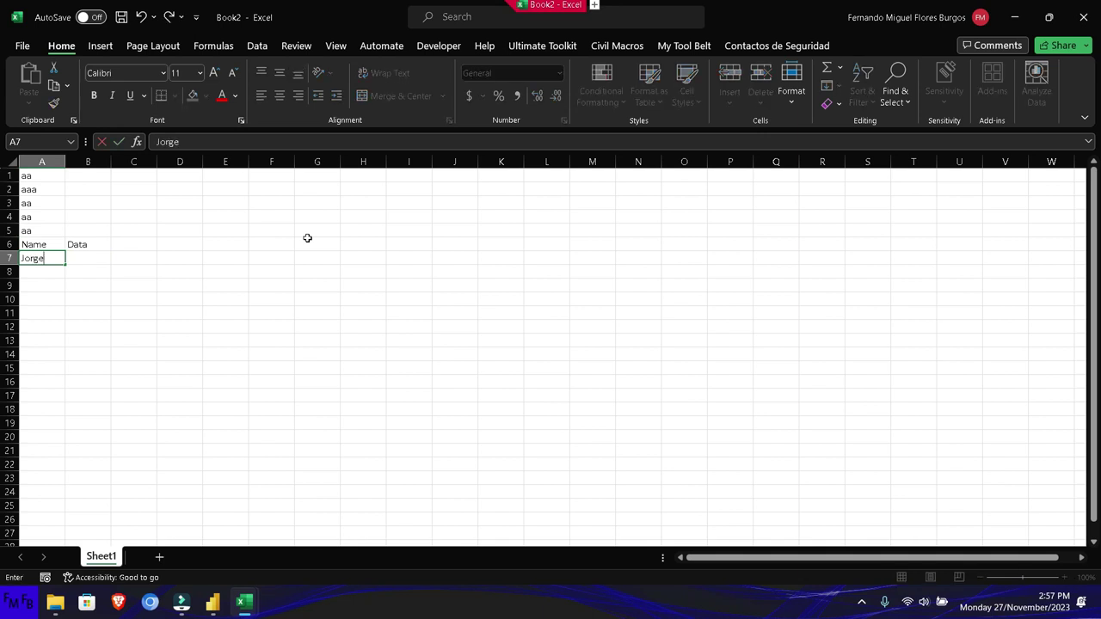
key(Return)
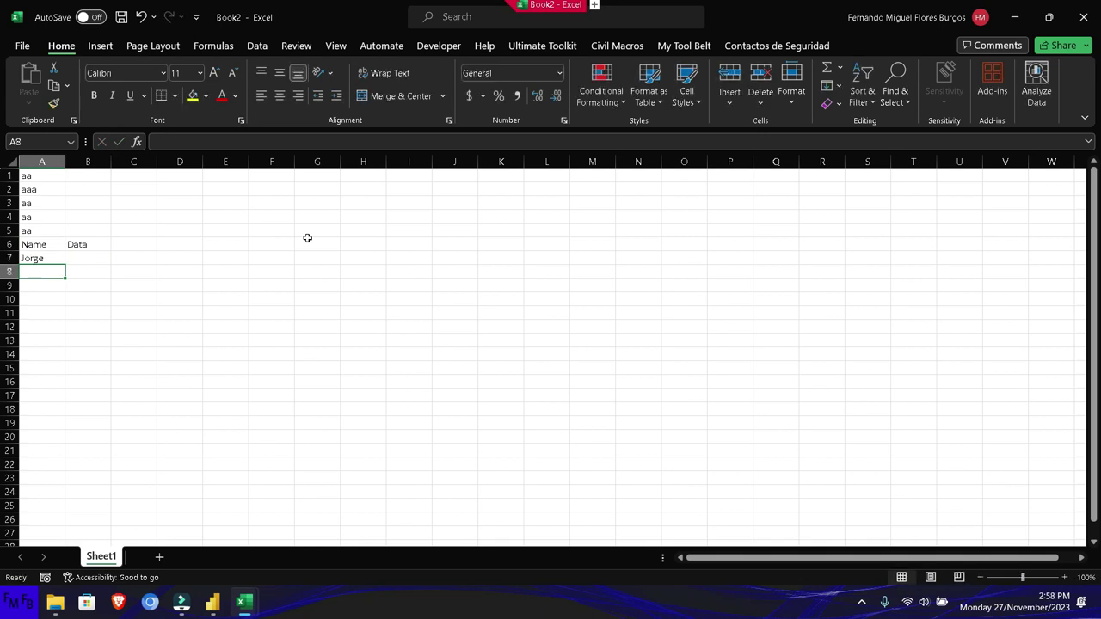
text(María)
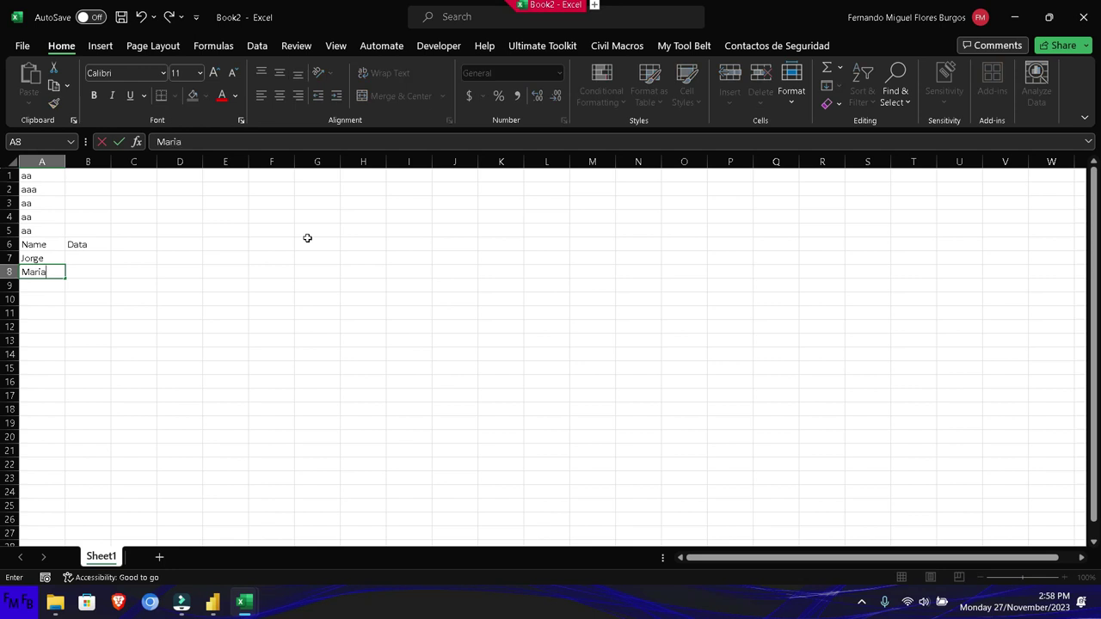
key(Up)
key(Right)
text(1)
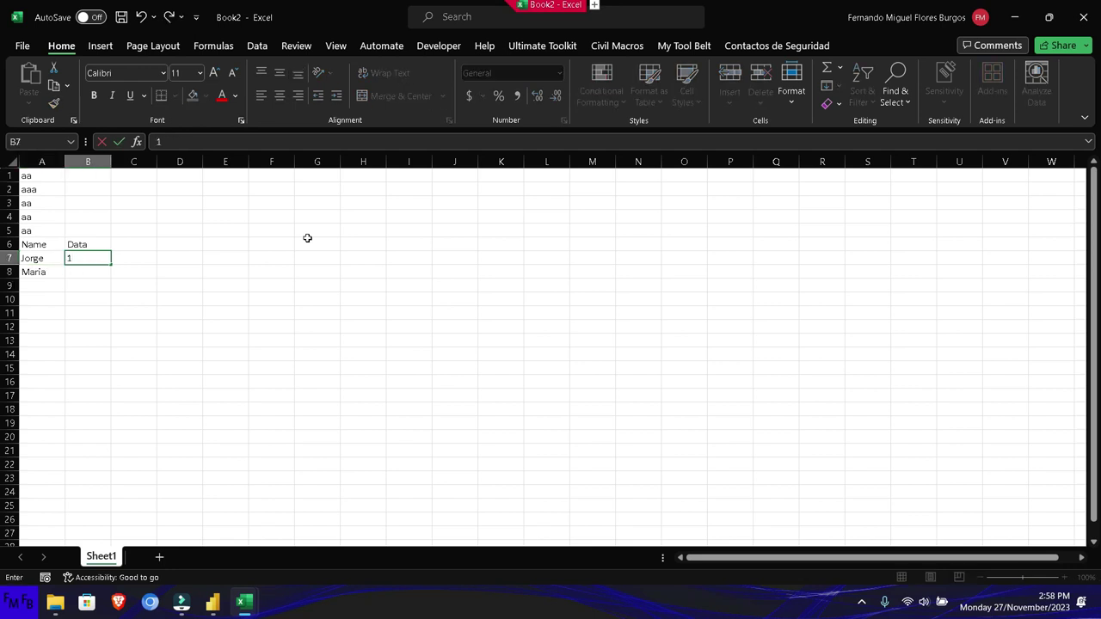
key(Return)
text(50)
key(Return)
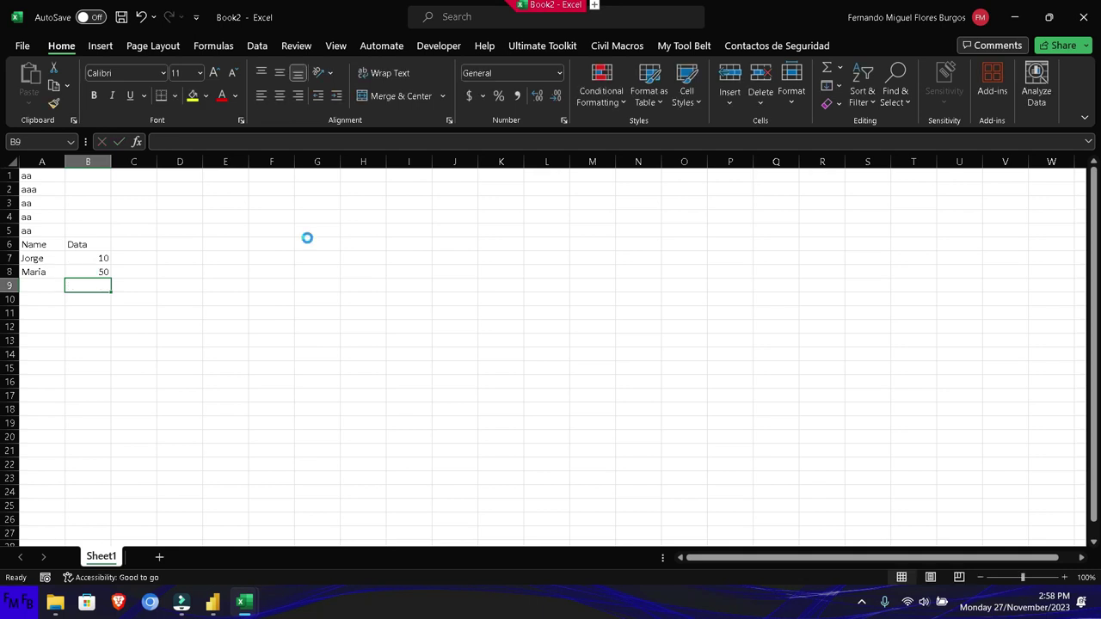
Save the workbook as p2.xlsx in D:\prueba\Merge.
key(ctrl+o)
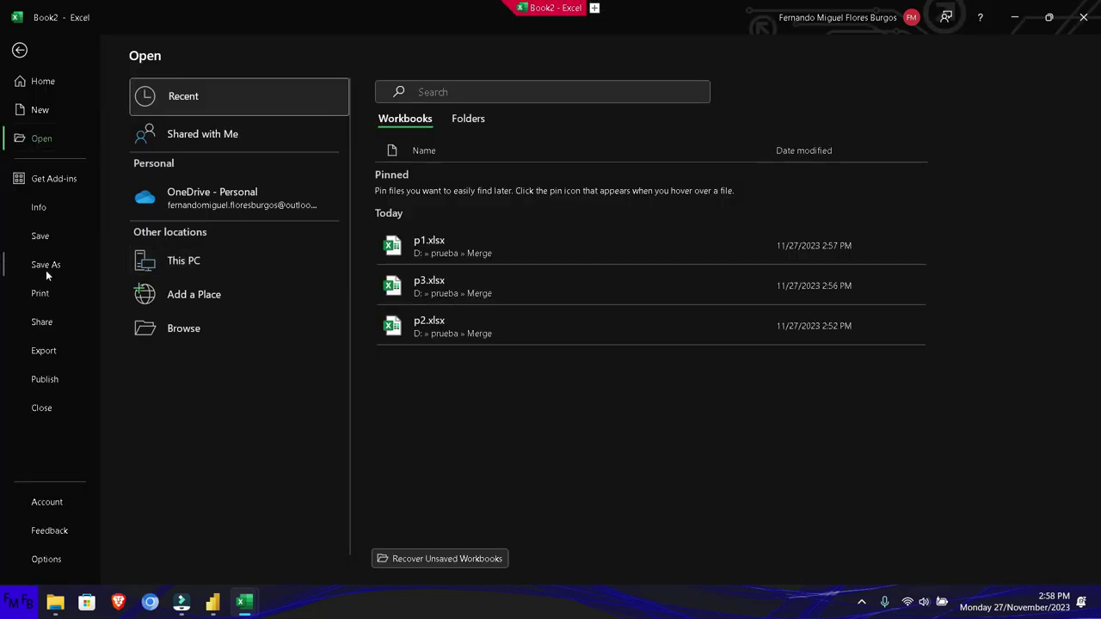
click(46, 266)
click(189, 288)
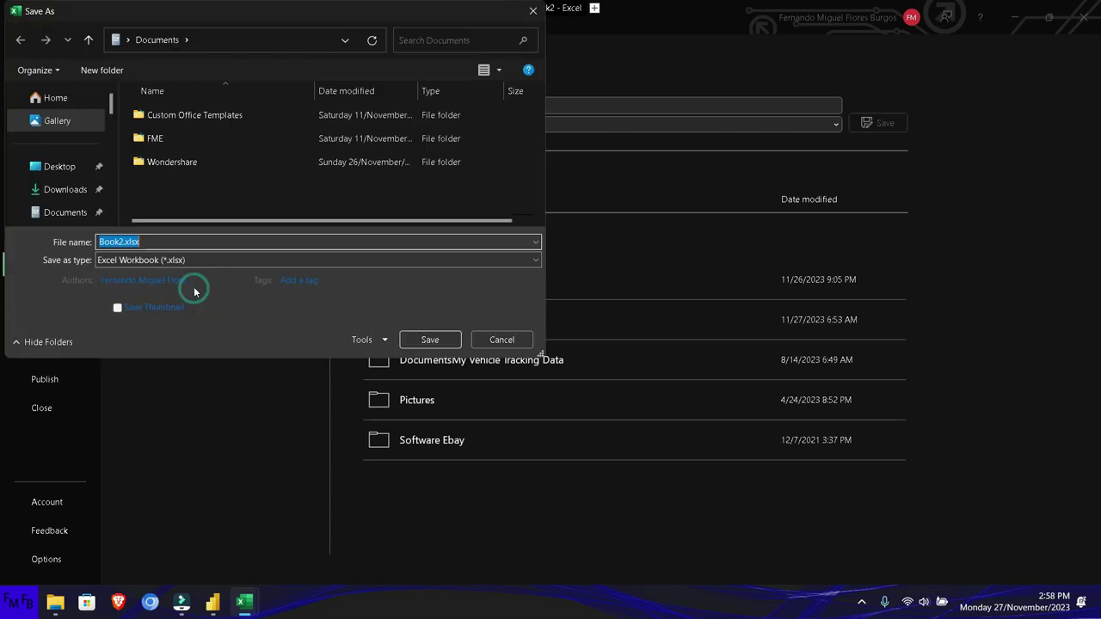
scroll(80, 165, down, 10)
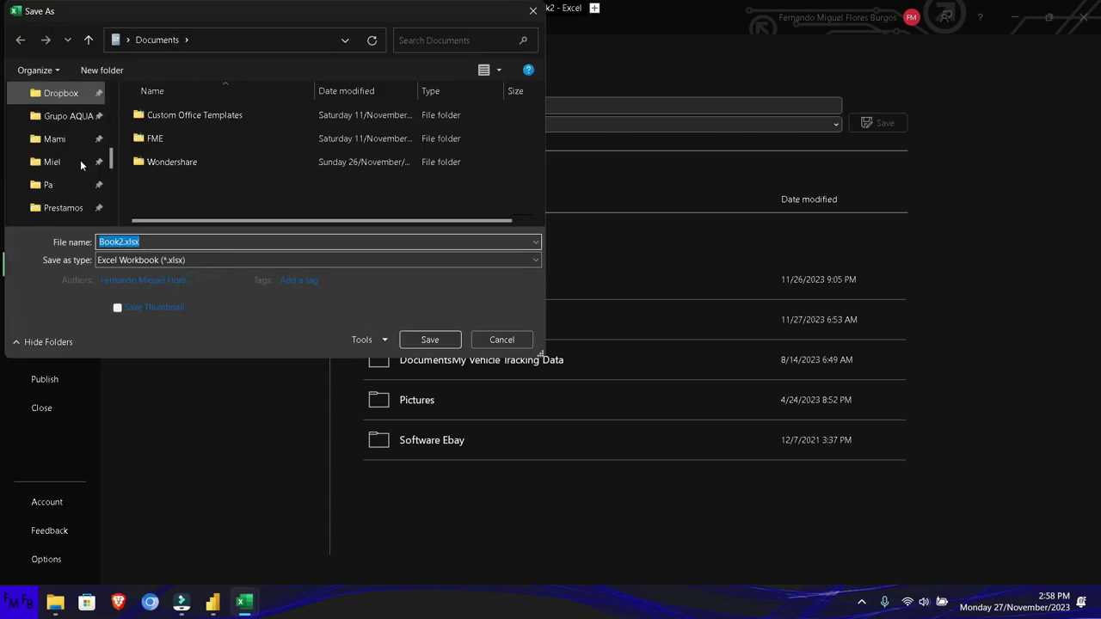
click(57, 208)
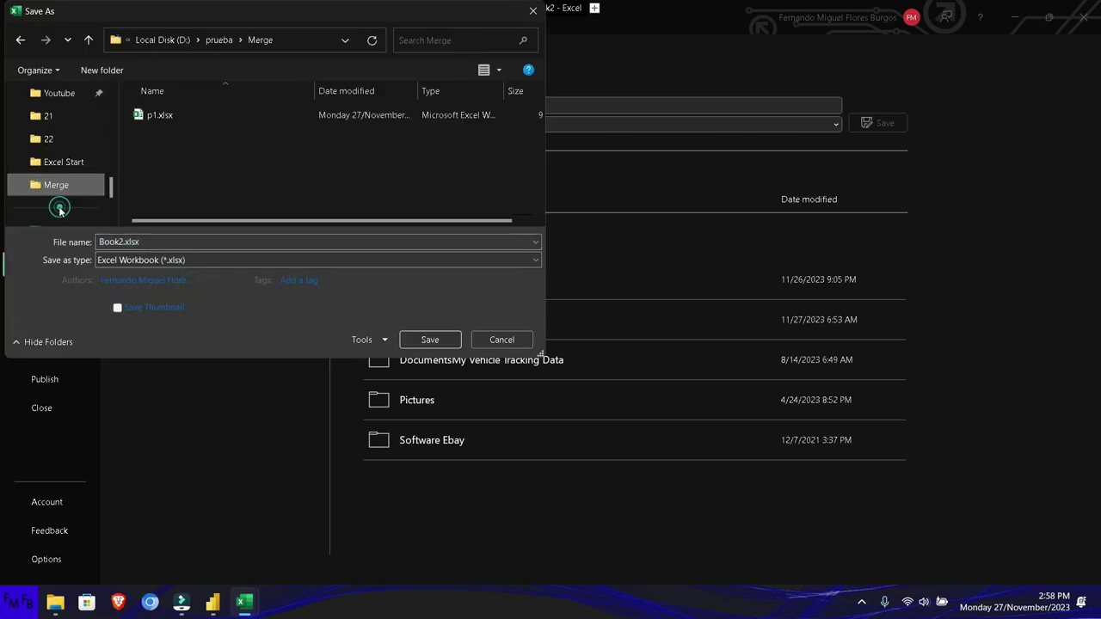
click(218, 241)
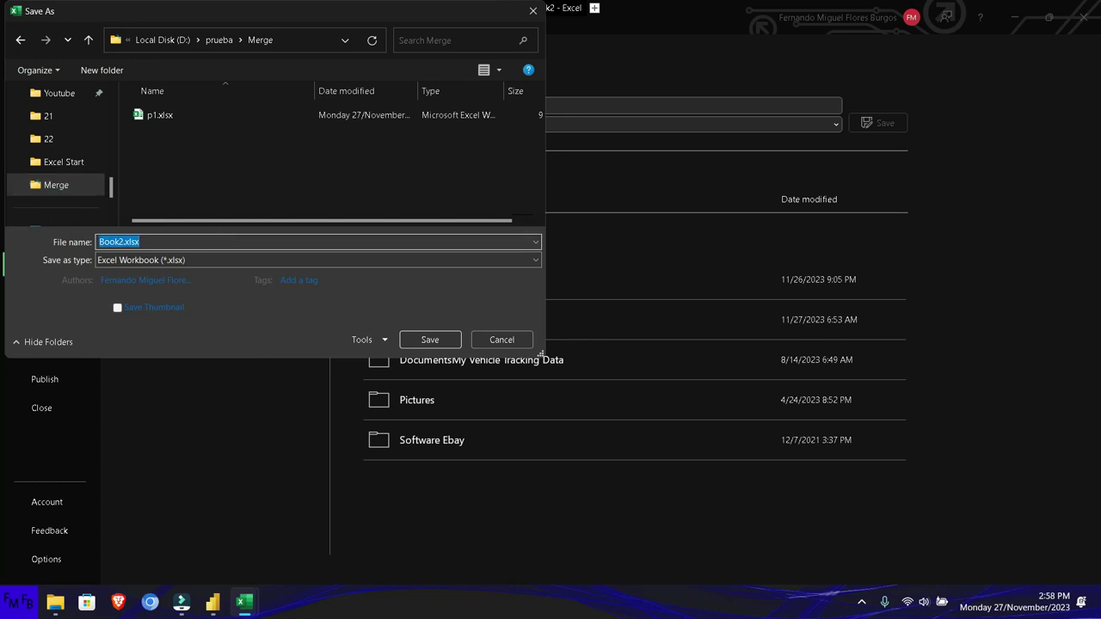
text(p2)
click(422, 341)
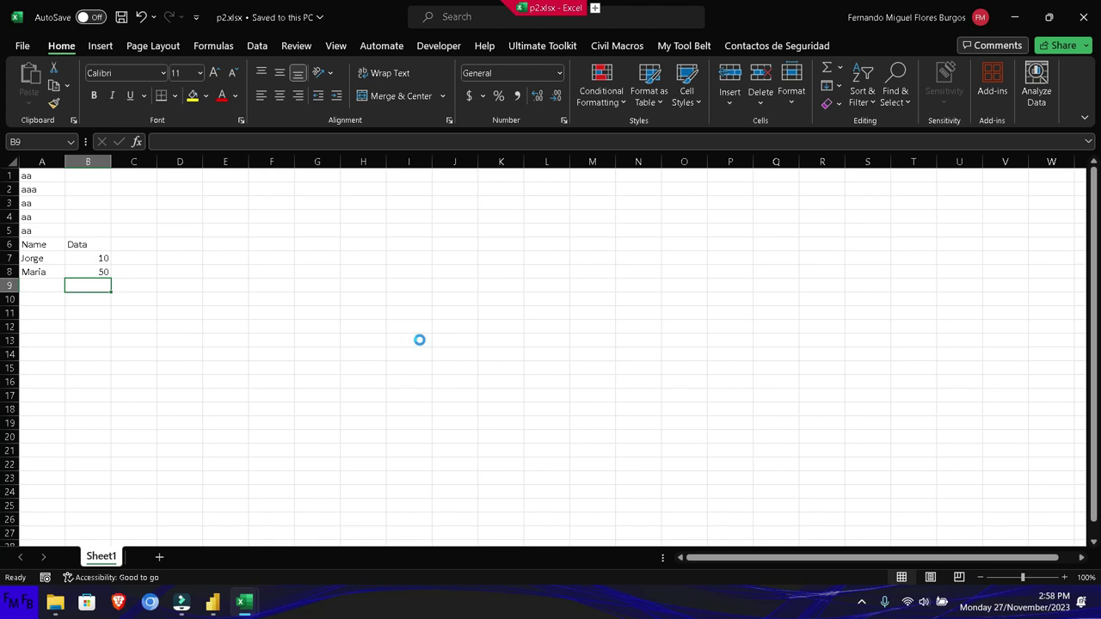
Enter 'aa' filler rows and Name/Data headers in row 6.
text(aa)
key(Return)
text(aa)
key(Return)
text(aa)
key(Return)
key(Return)
text(aa)
key(Return)
text(Nam)
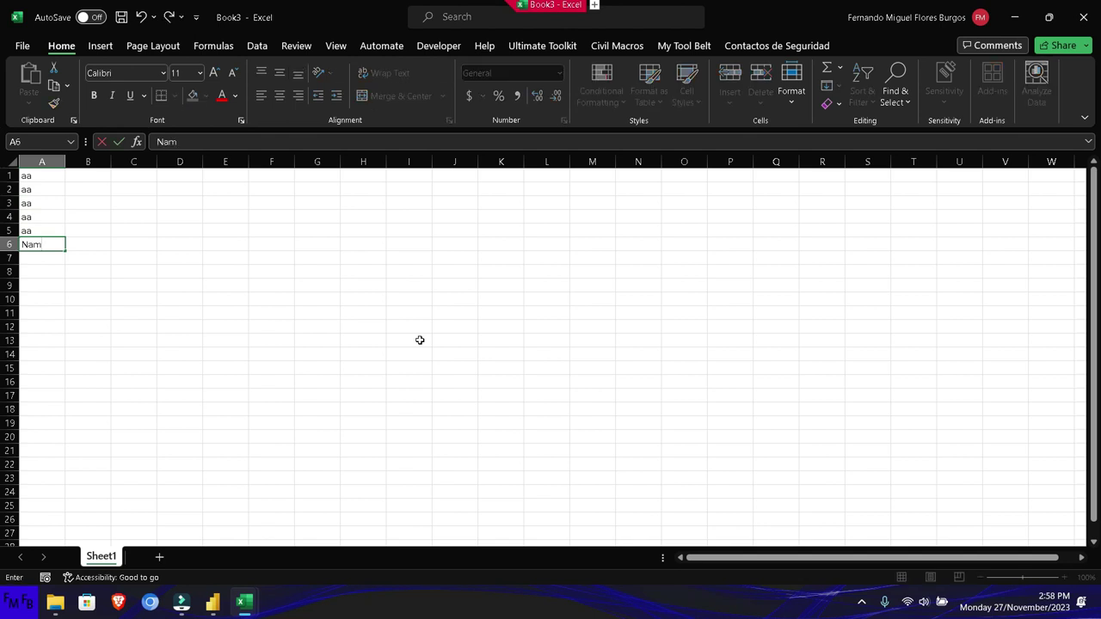
key(Tab)
text(D)
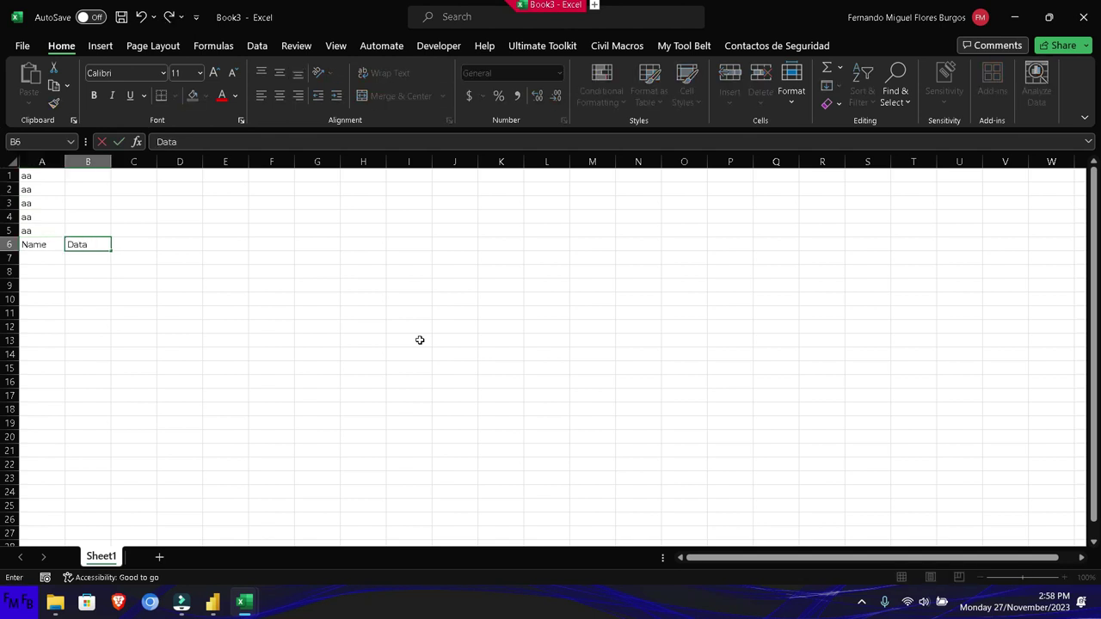
key(Return)
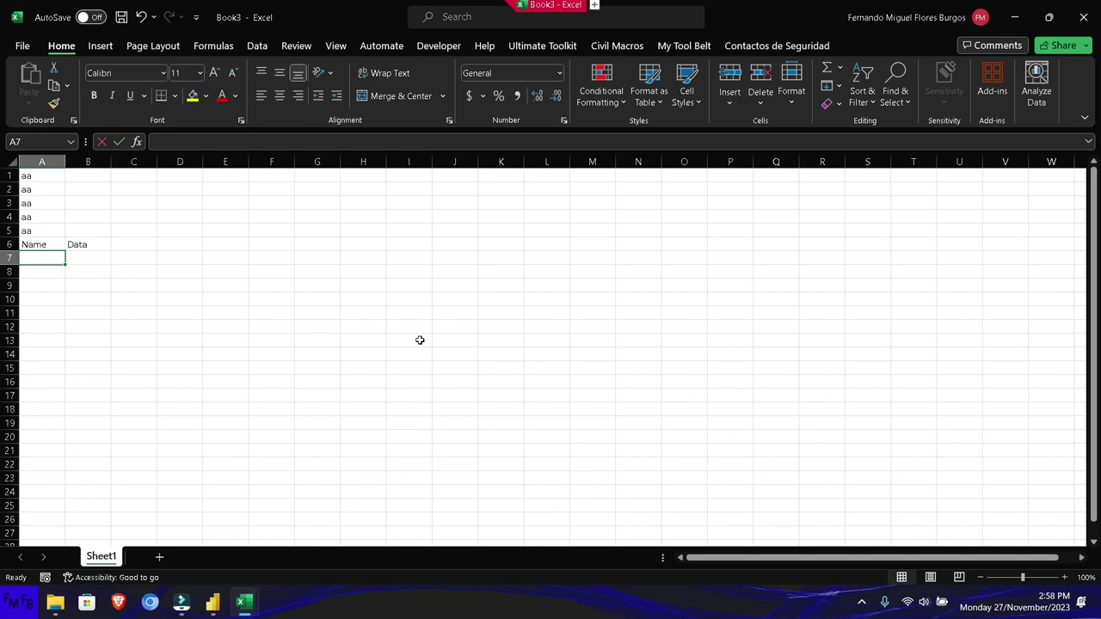
Enter two names in A7:A8 with Data values 80 and 100.
text(Juan)
key(Return)
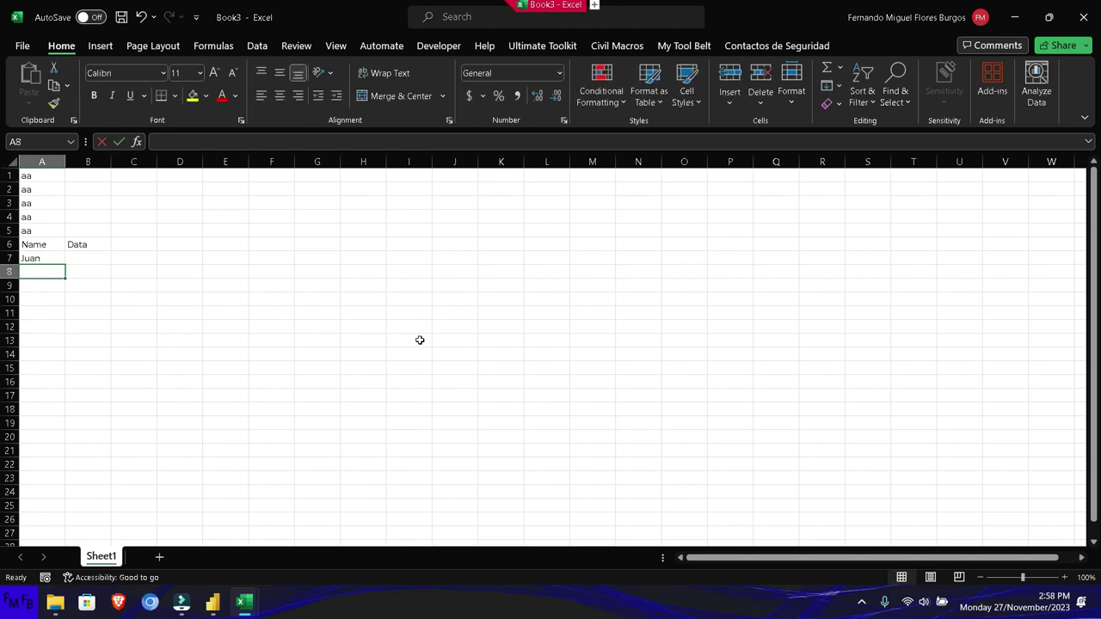
text(Luis)
key(Up)
key(Right)
text(80)
key(Return)
text(1)
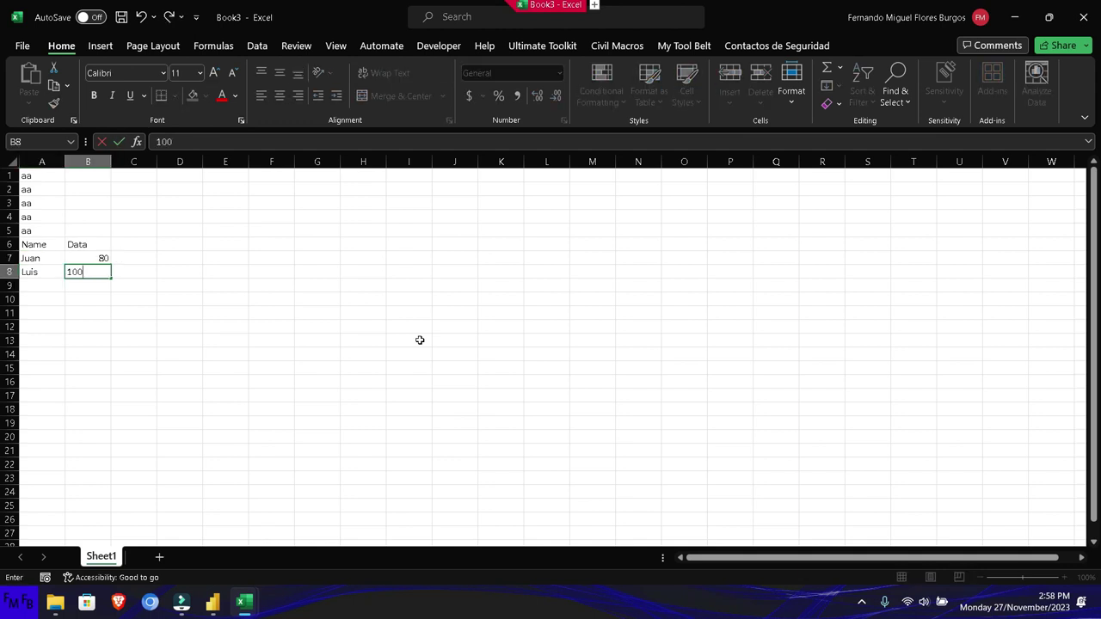
key(Return)
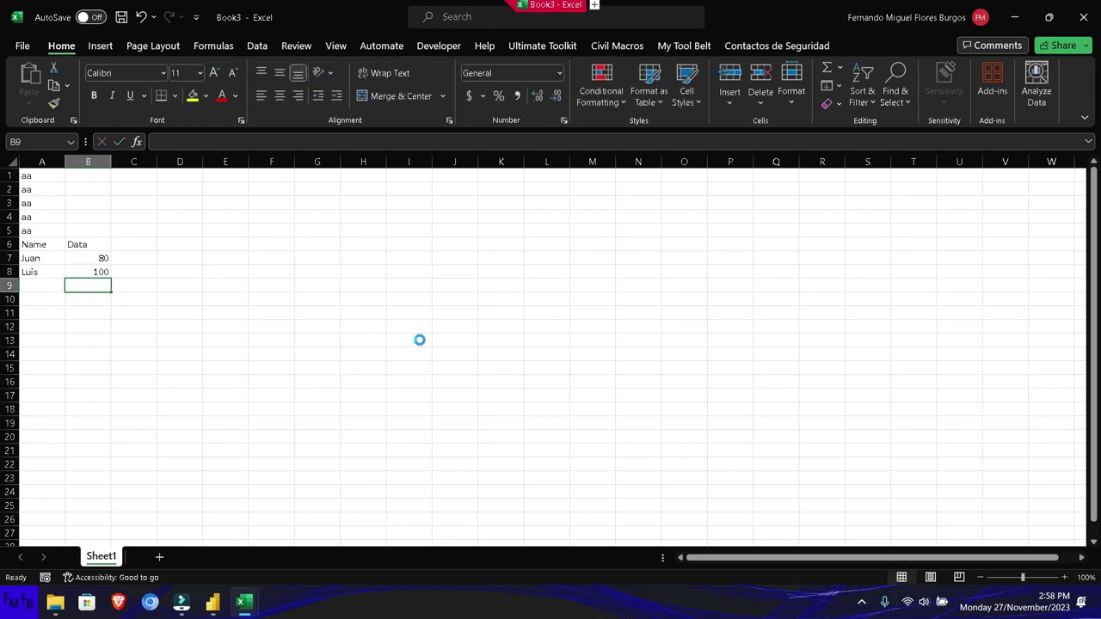
Save the workbook as p3.xlsx in the Merge folder.
key(ctrl+o)
click(35, 264)
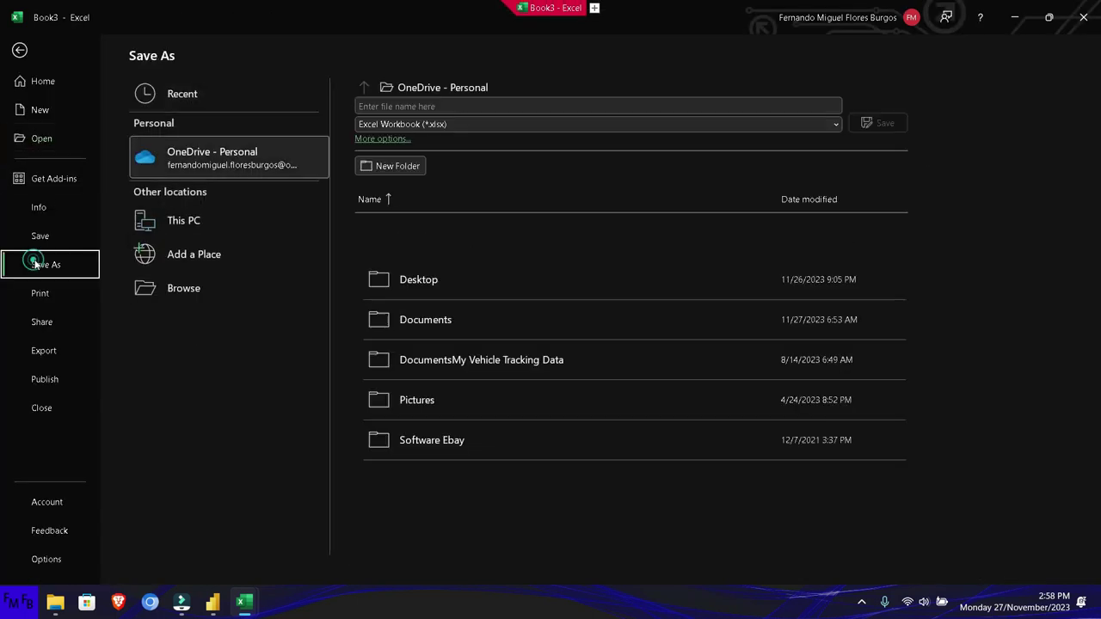
click(181, 286)
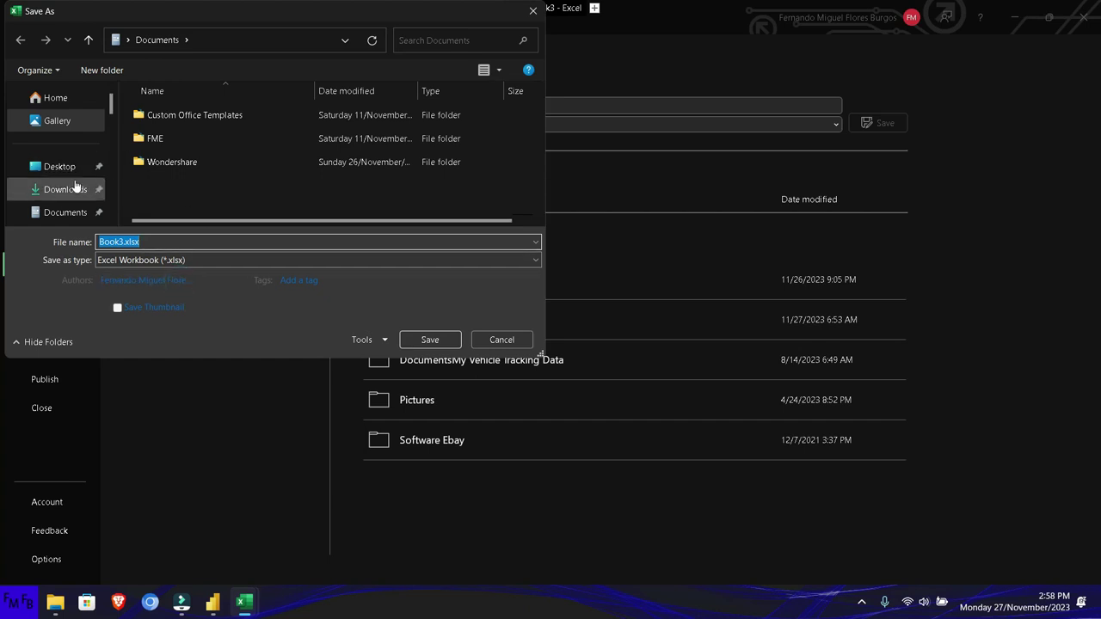
scroll(75, 187, down, 5)
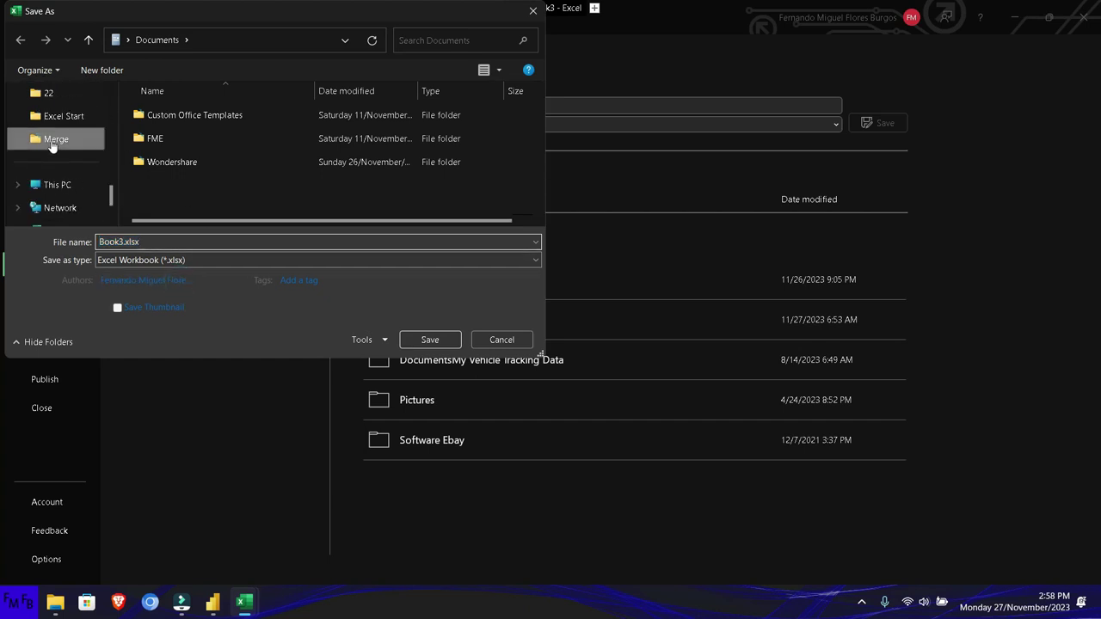
click(54, 140)
text(p3)
key(Return)
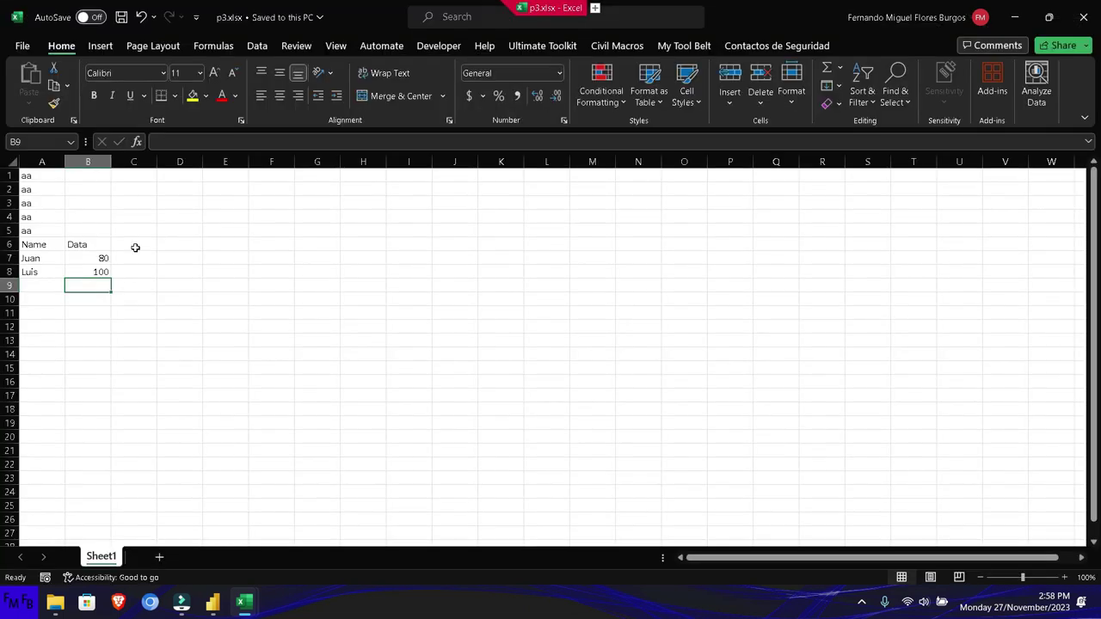
In Power BI Desktop, pick Folder as the data source from the full connector list.
mouse_move(197, 589)
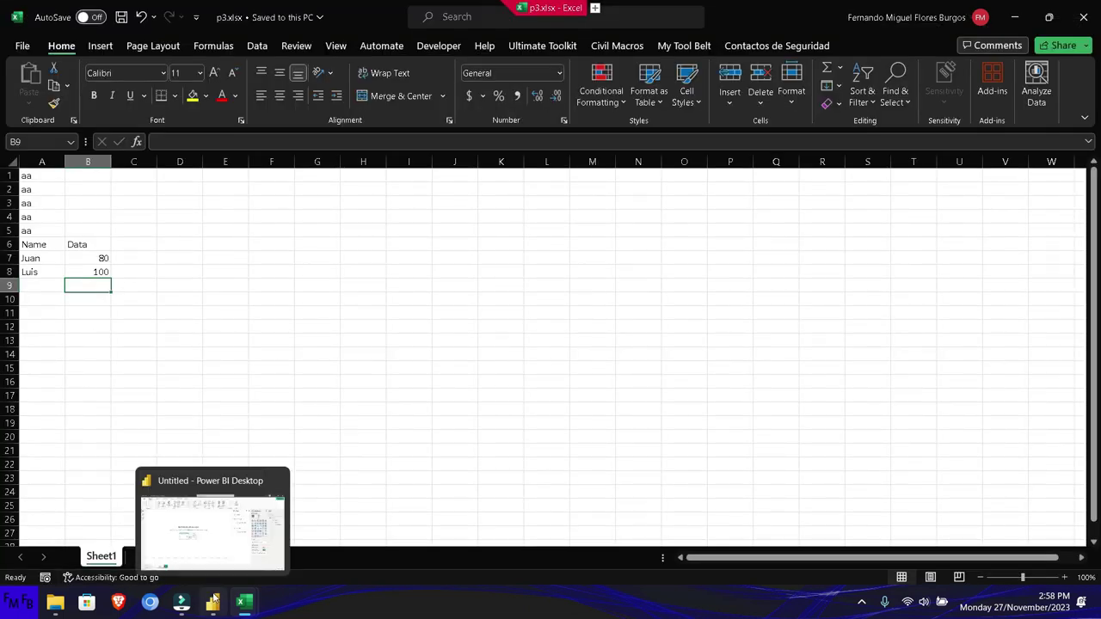
click(195, 541)
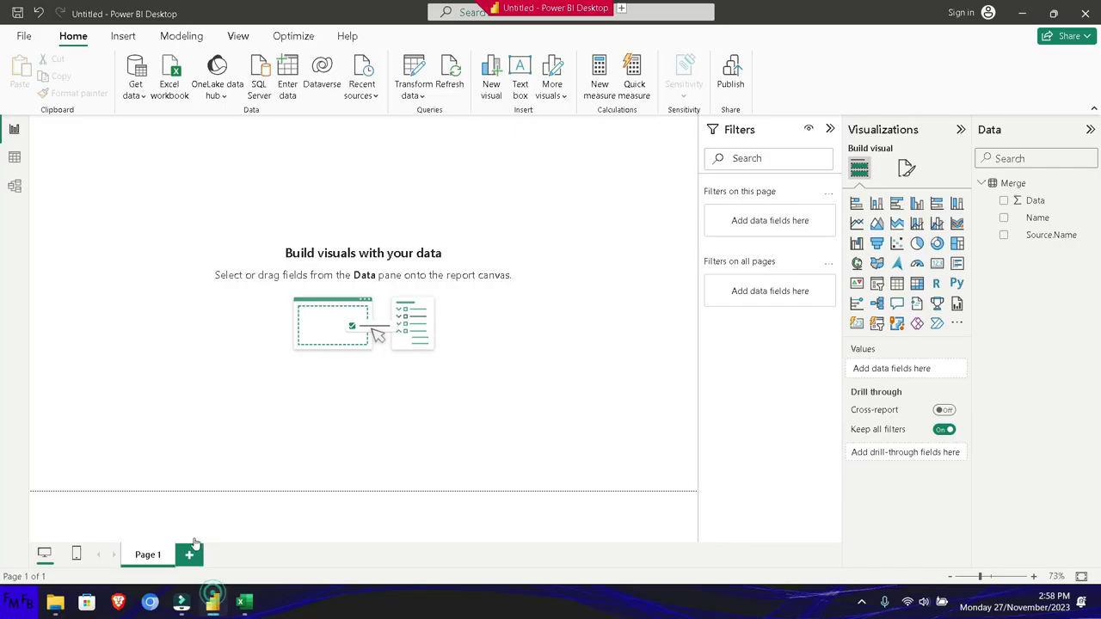
click(138, 103)
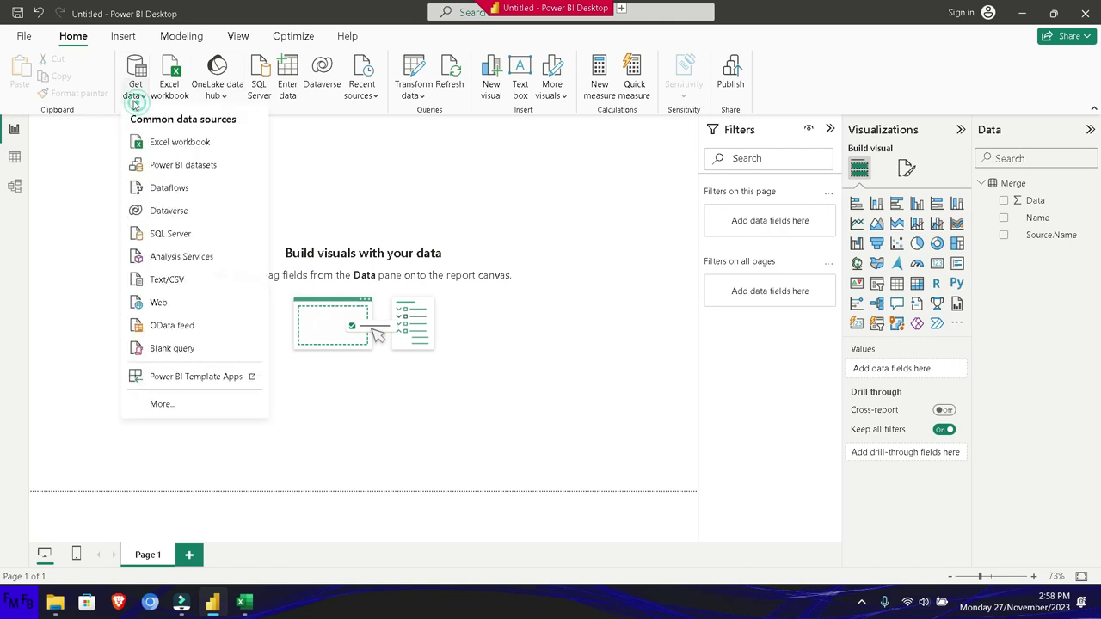
click(158, 404)
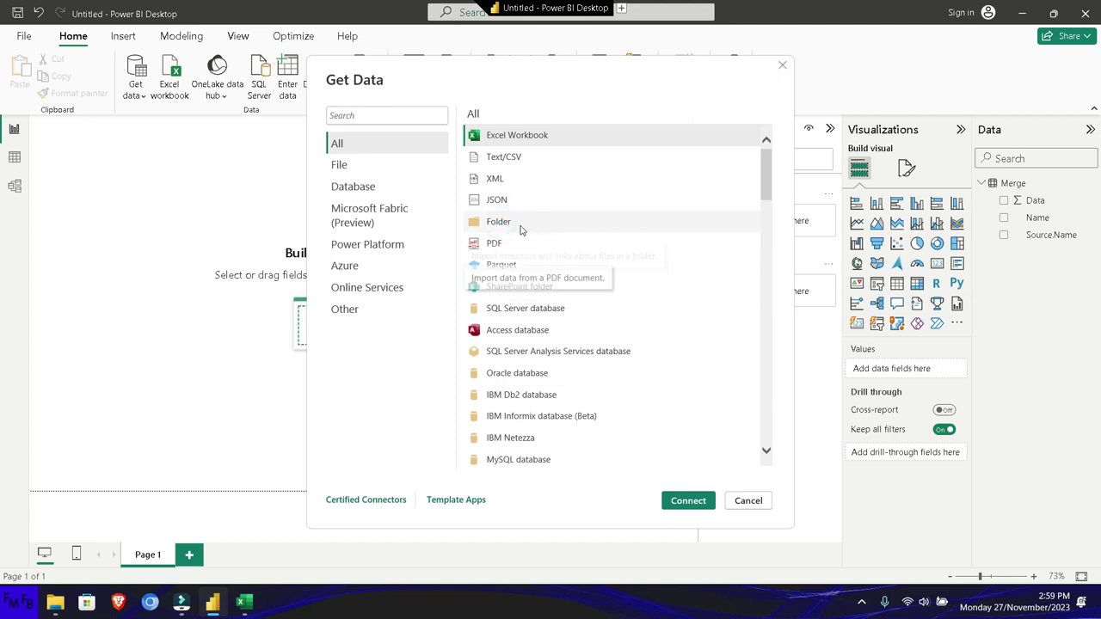
click(519, 223)
click(683, 501)
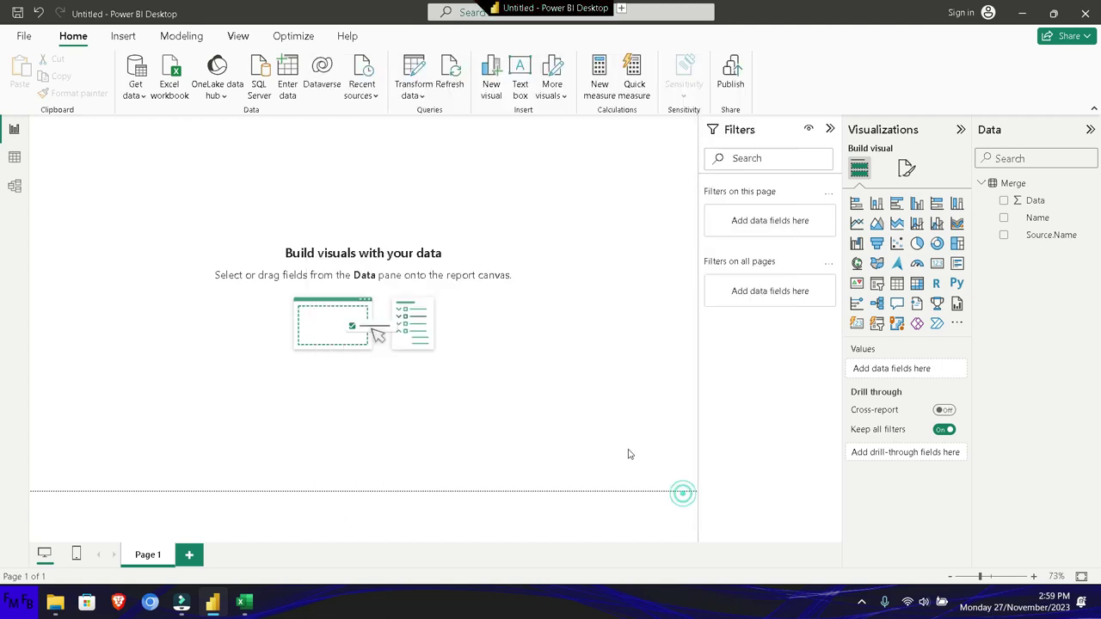
Browse to D:\prueba\Merge and accept it to preview the folder's files.
click(649, 288)
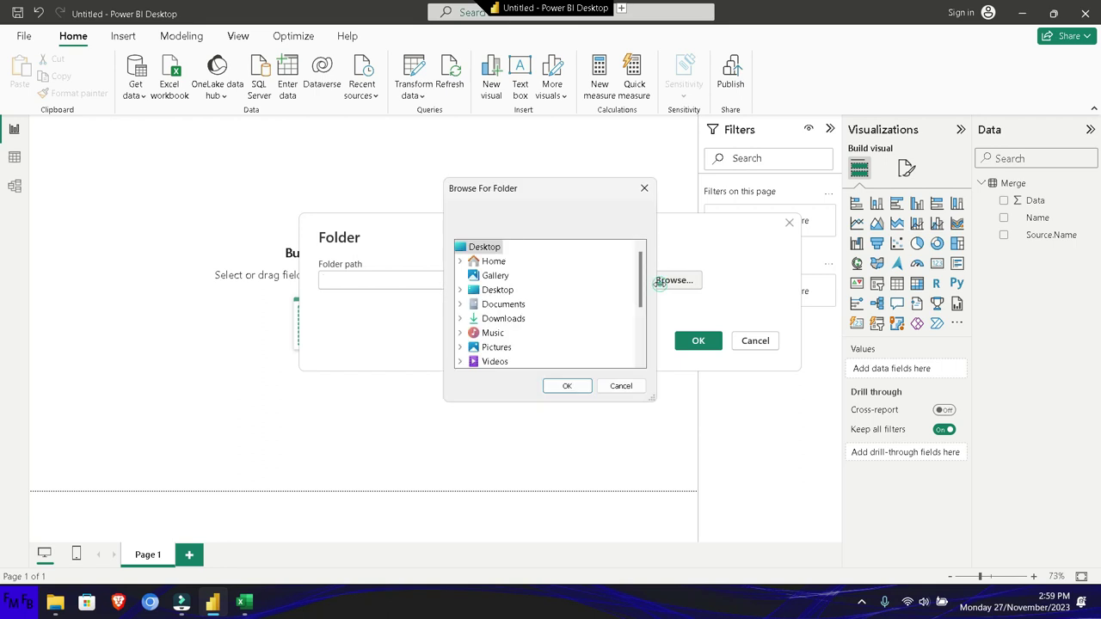
scroll(508, 316, down, 1)
scroll(509, 318, down, 1)
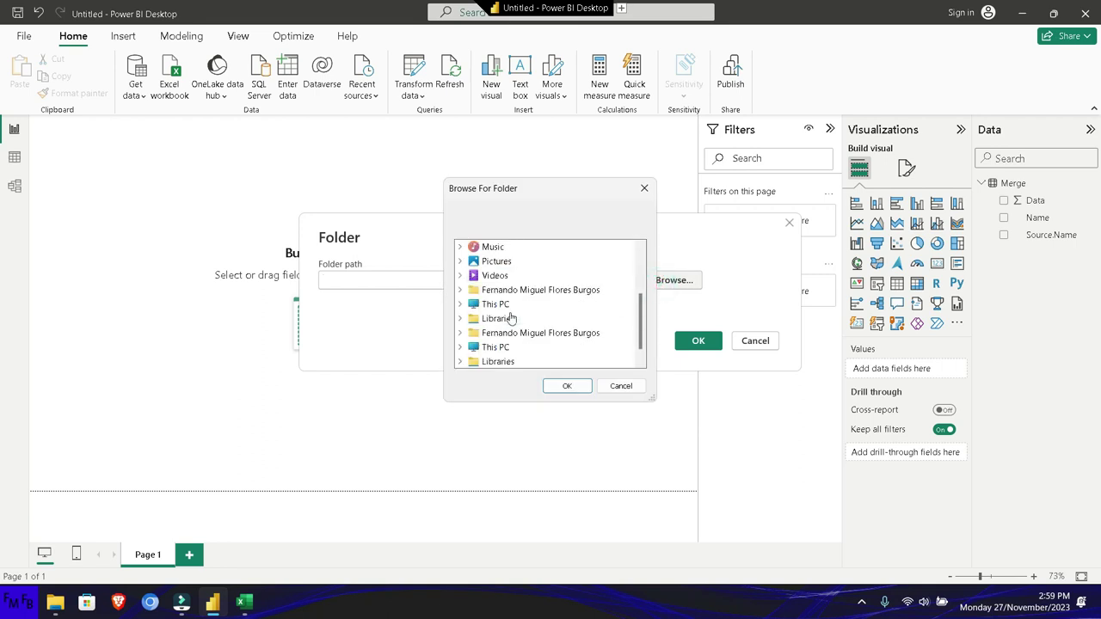
double_click(496, 305)
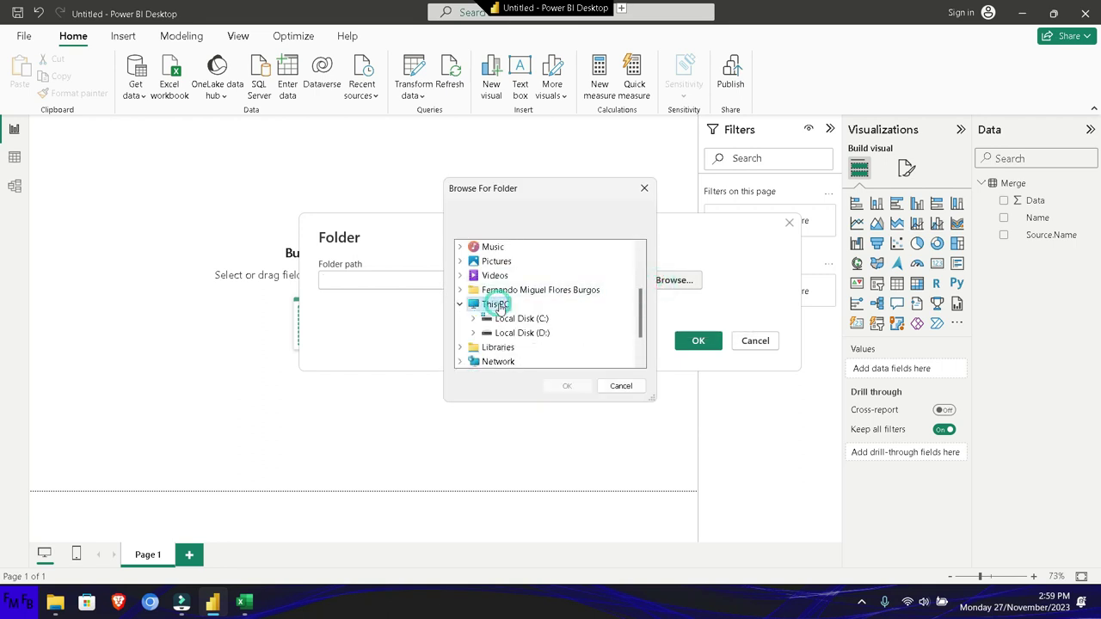
double_click(521, 332)
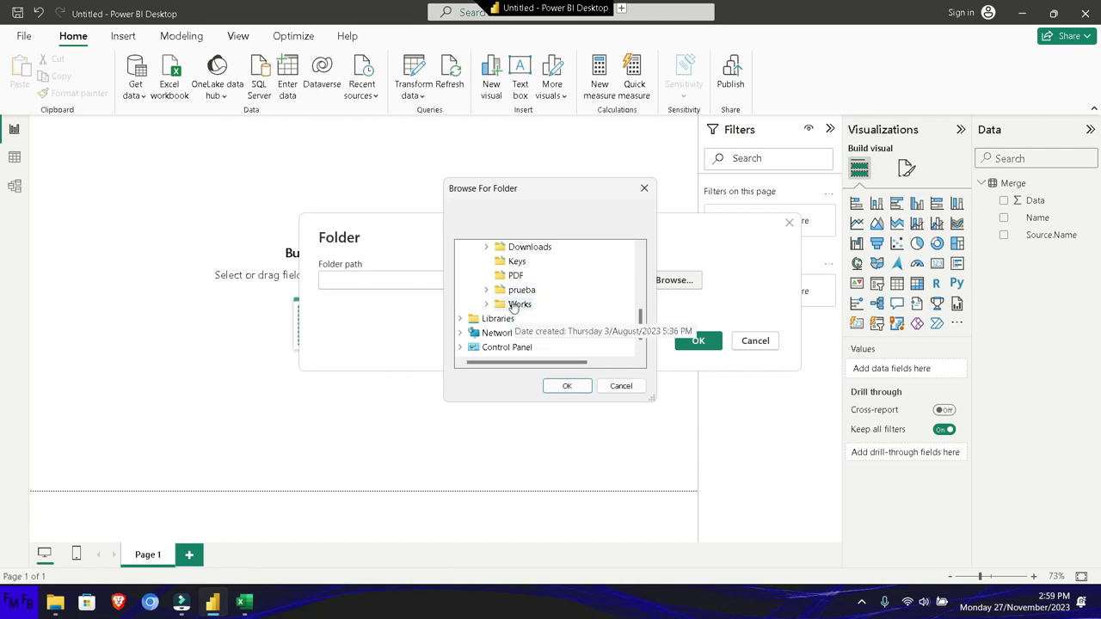
scroll(519, 273, up, 1)
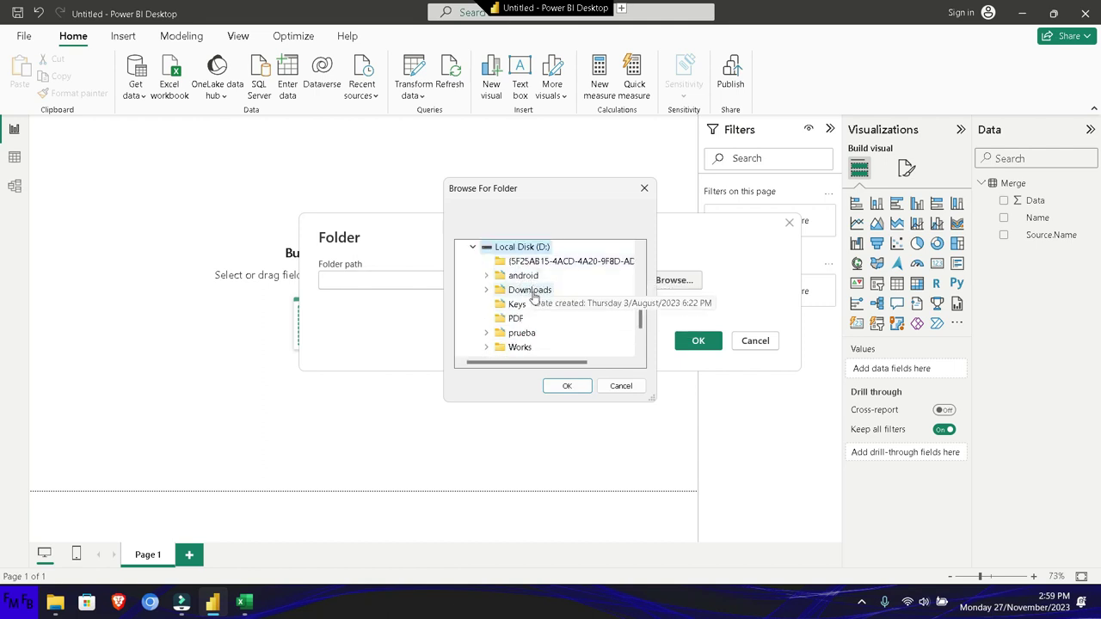
double_click(523, 334)
click(531, 317)
click(567, 385)
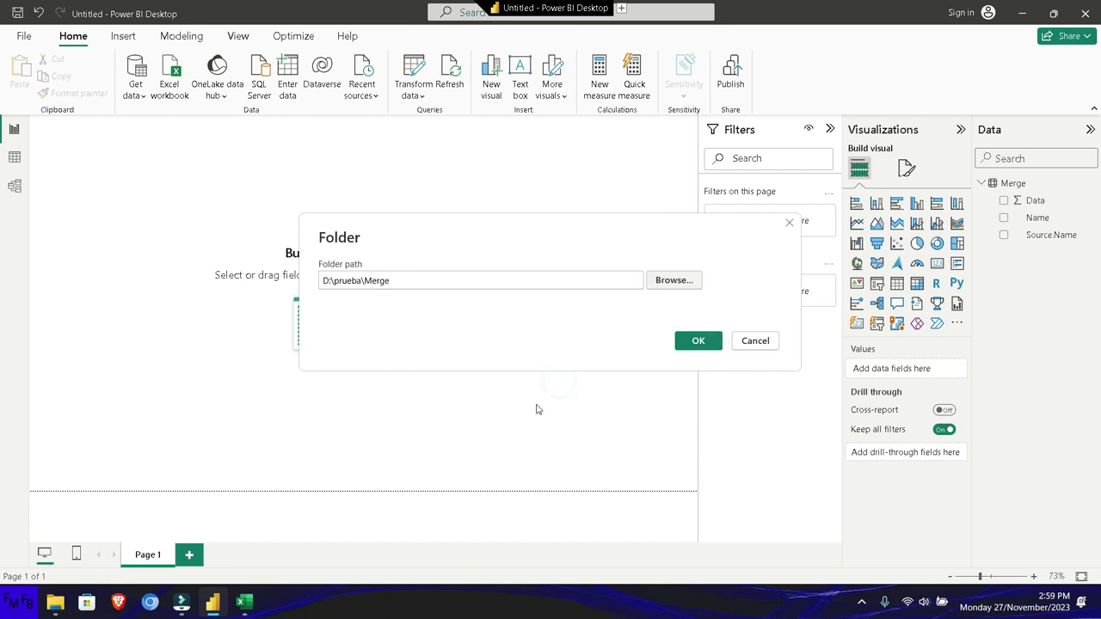
click(690, 343)
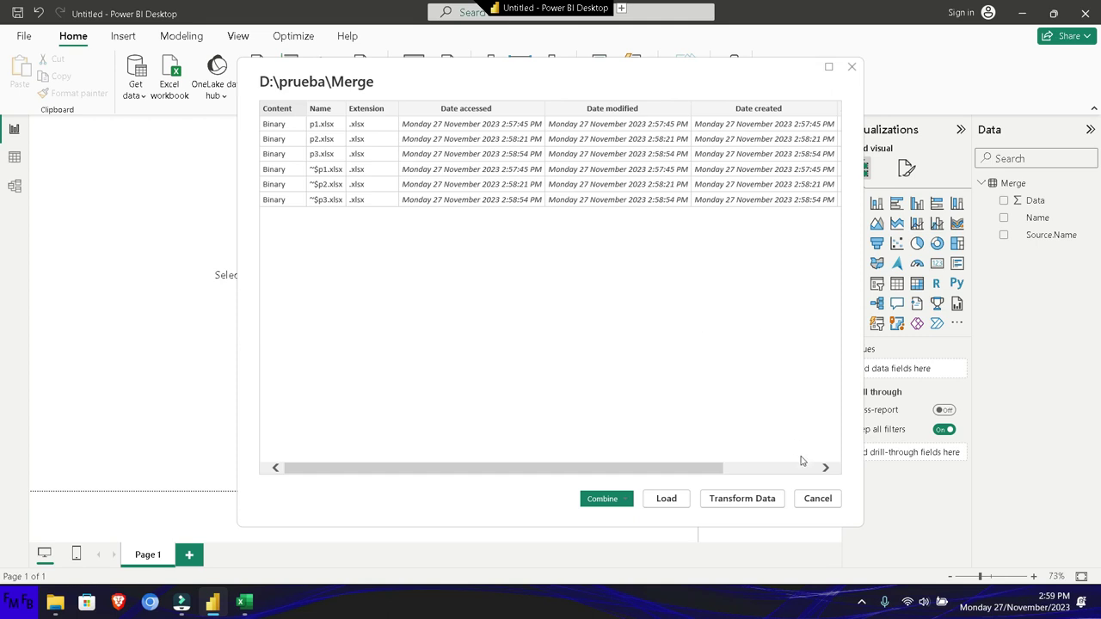
Cancel the folder preview and check the open Excel workbooks.
click(816, 497)
key(alt+Tab)
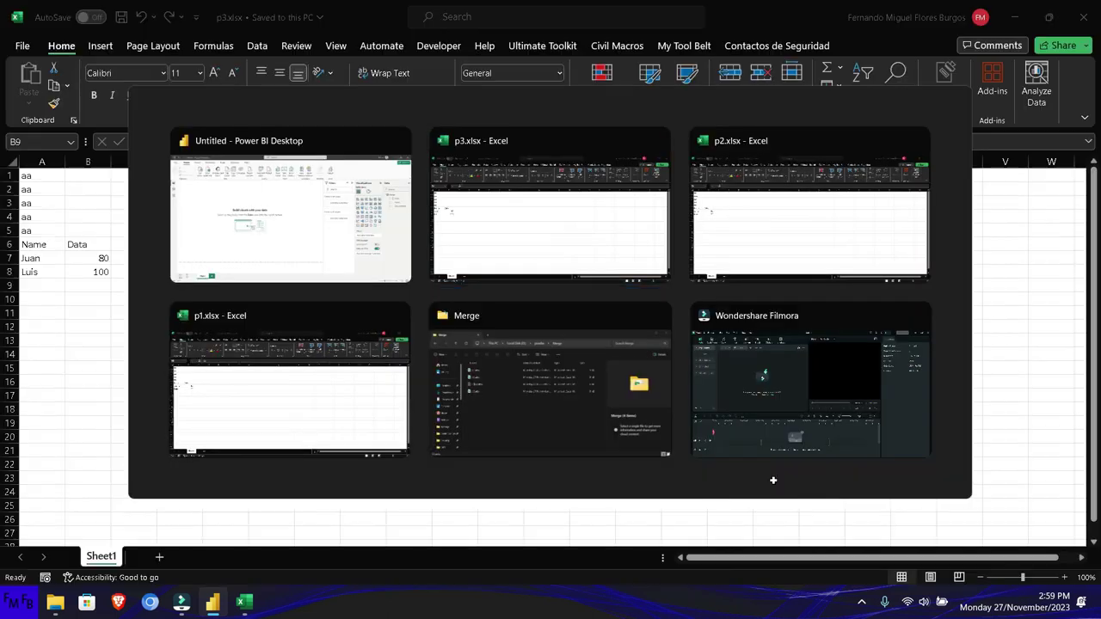
key(alt+Tab)
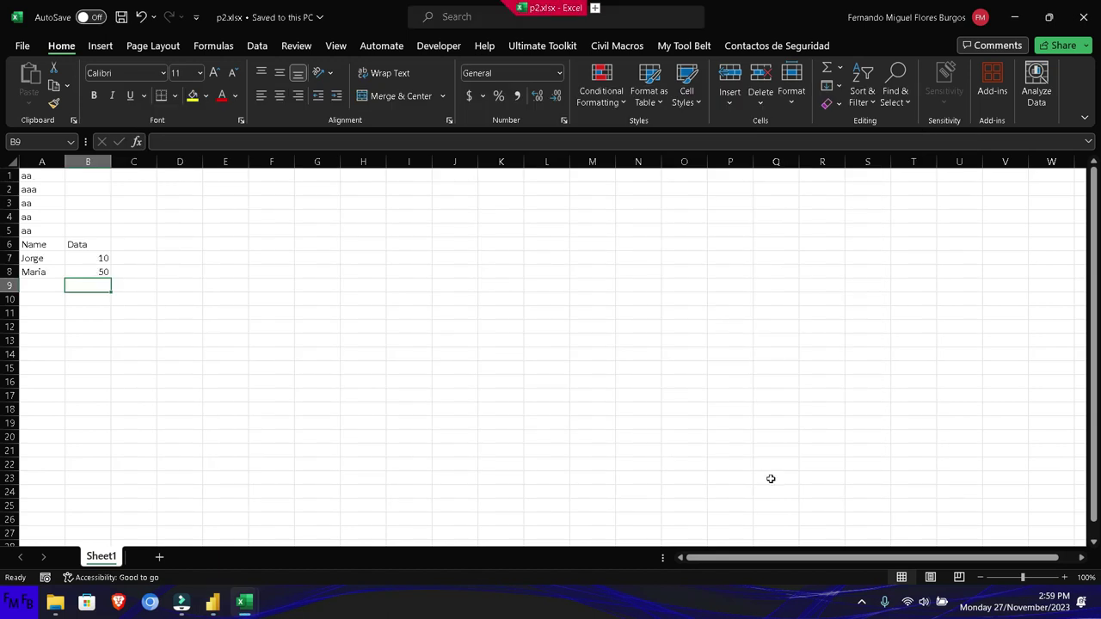
key(alt+Tab)
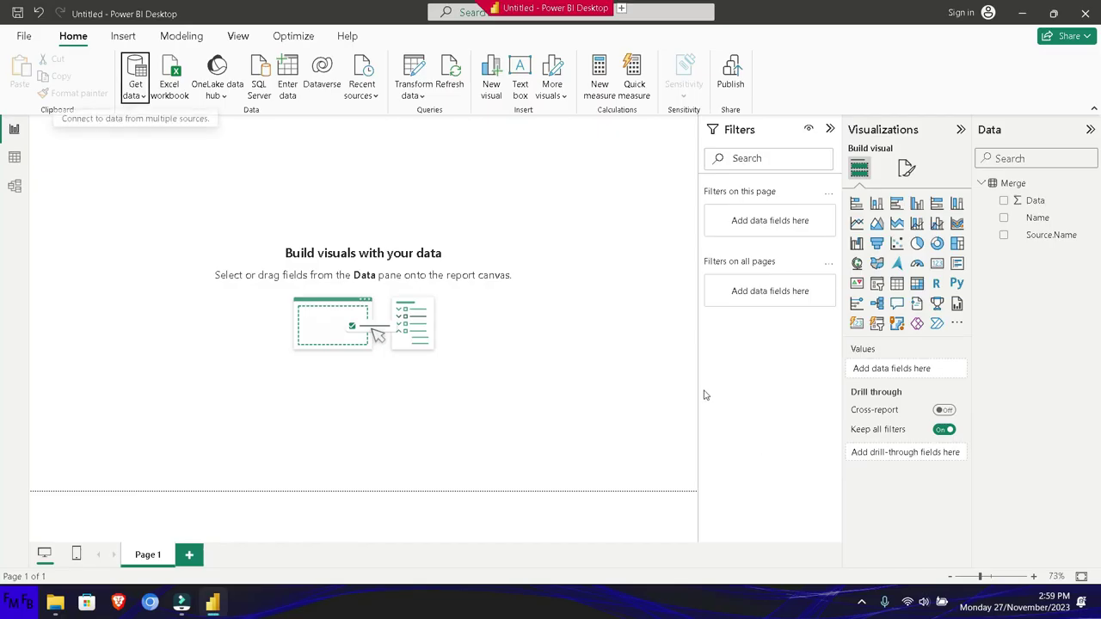
Start a new Folder data-source connection from Get data's full connector list.
click(134, 86)
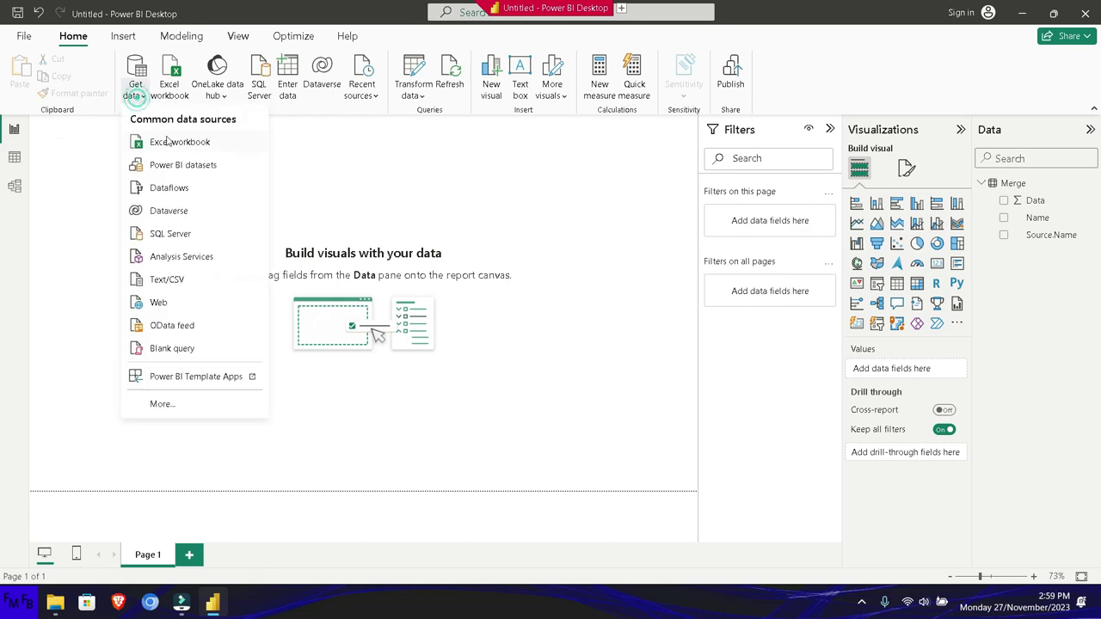
click(164, 403)
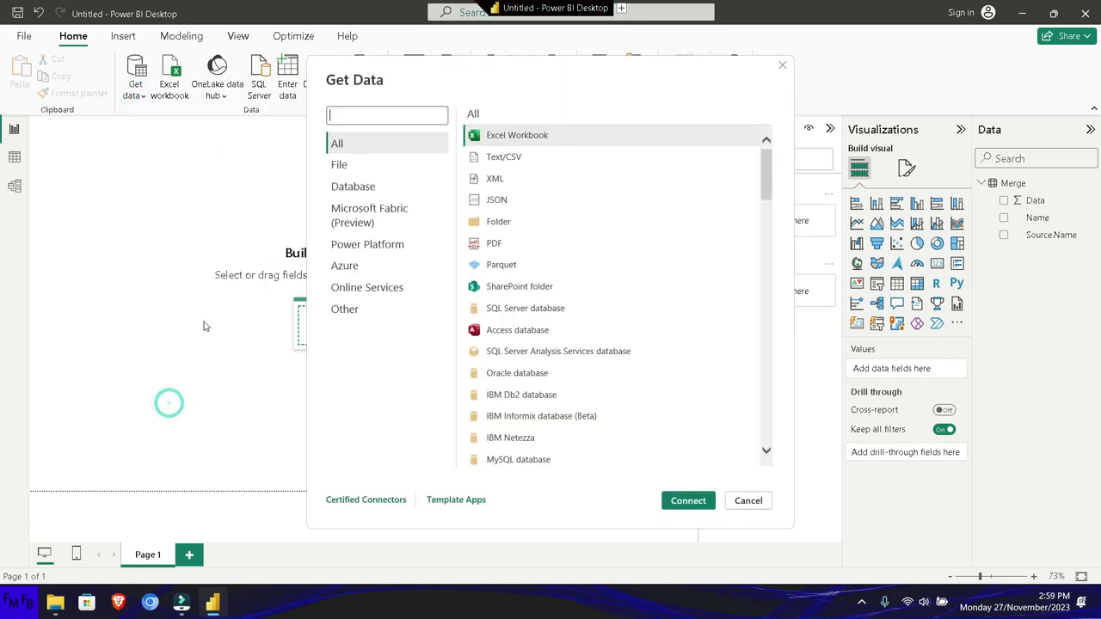
click(499, 221)
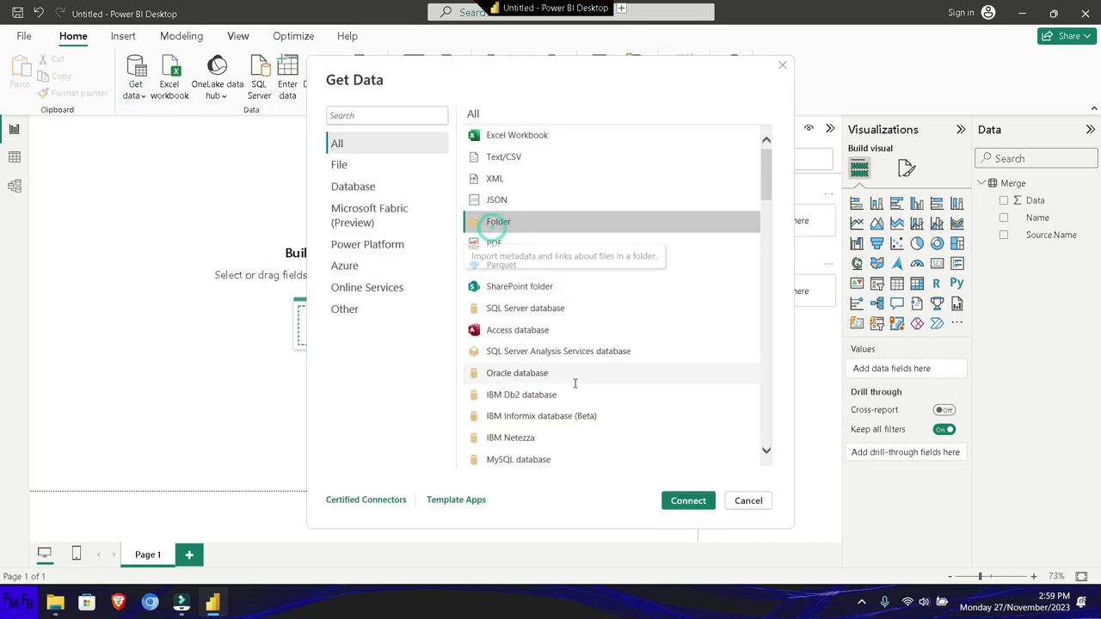
click(687, 500)
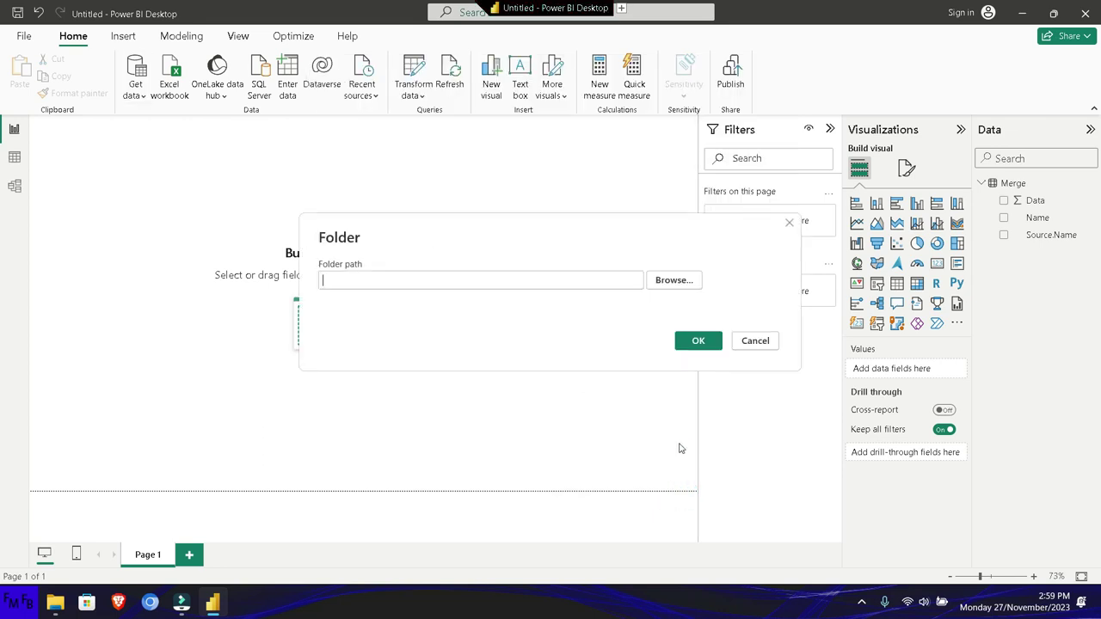
Browse to D:\prueba\Merge and load its list of p1–p3.xlsx.
click(674, 282)
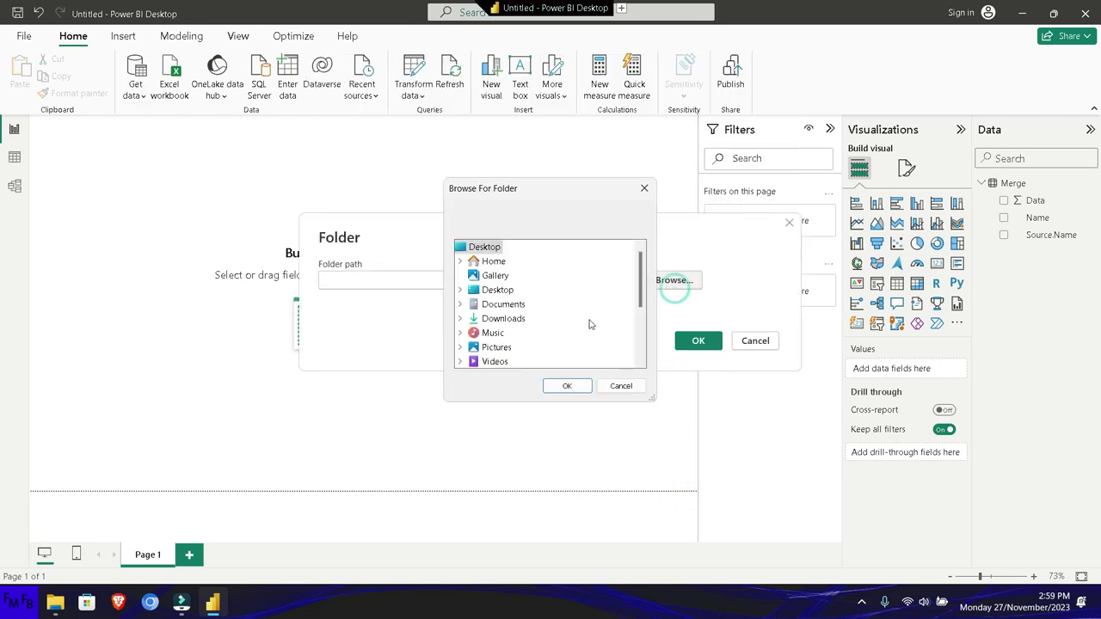
scroll(585, 325, down, 1)
double_click(488, 348)
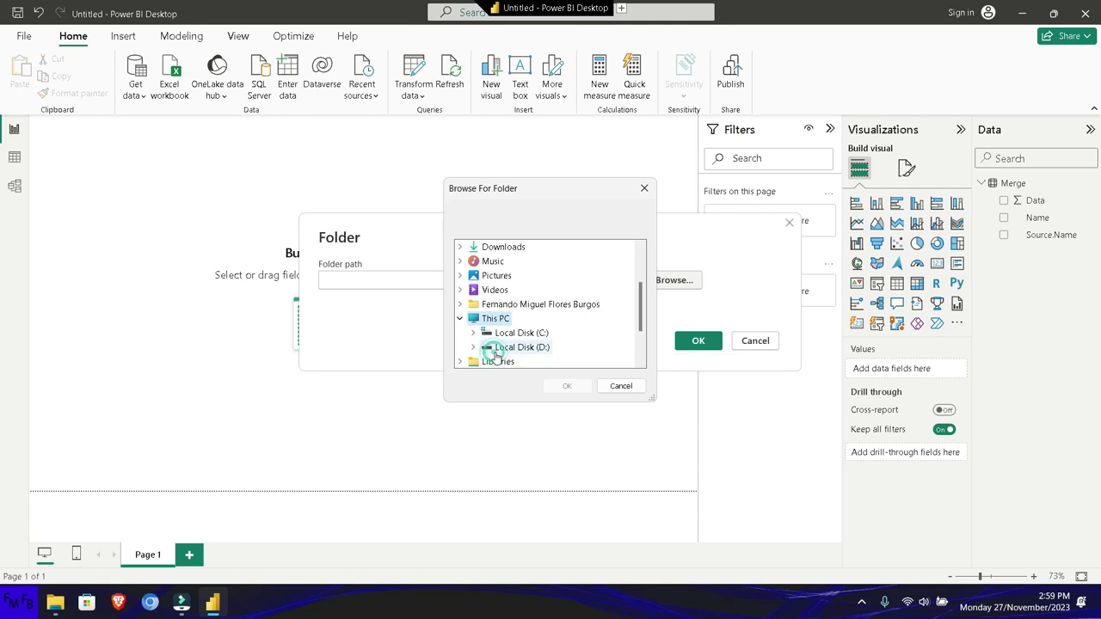
double_click(497, 351)
scroll(521, 334, down, 1)
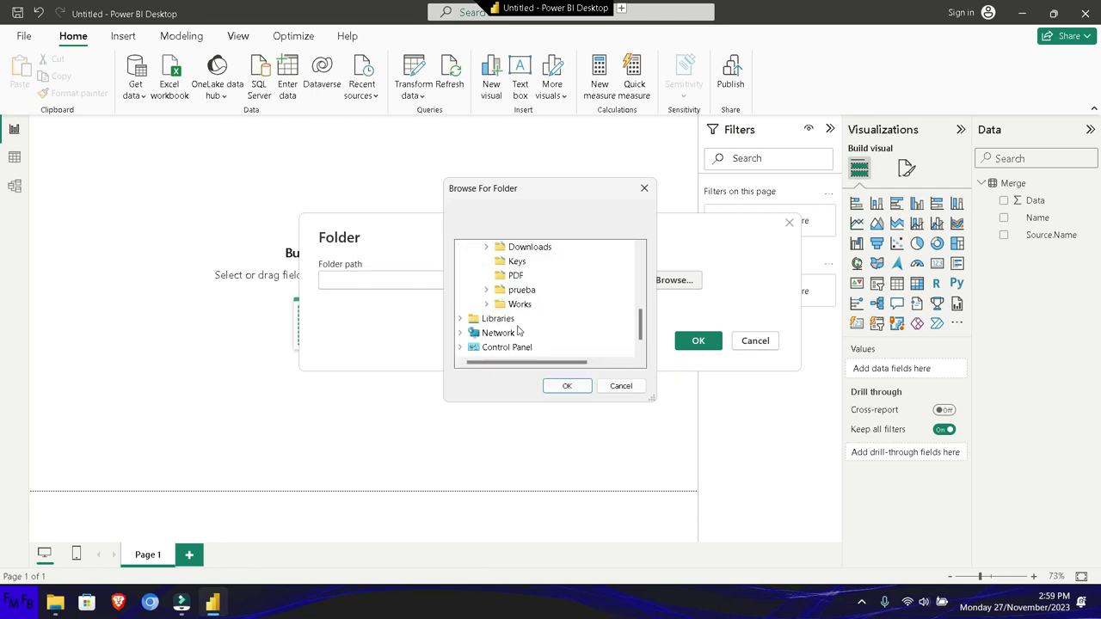
click(521, 291)
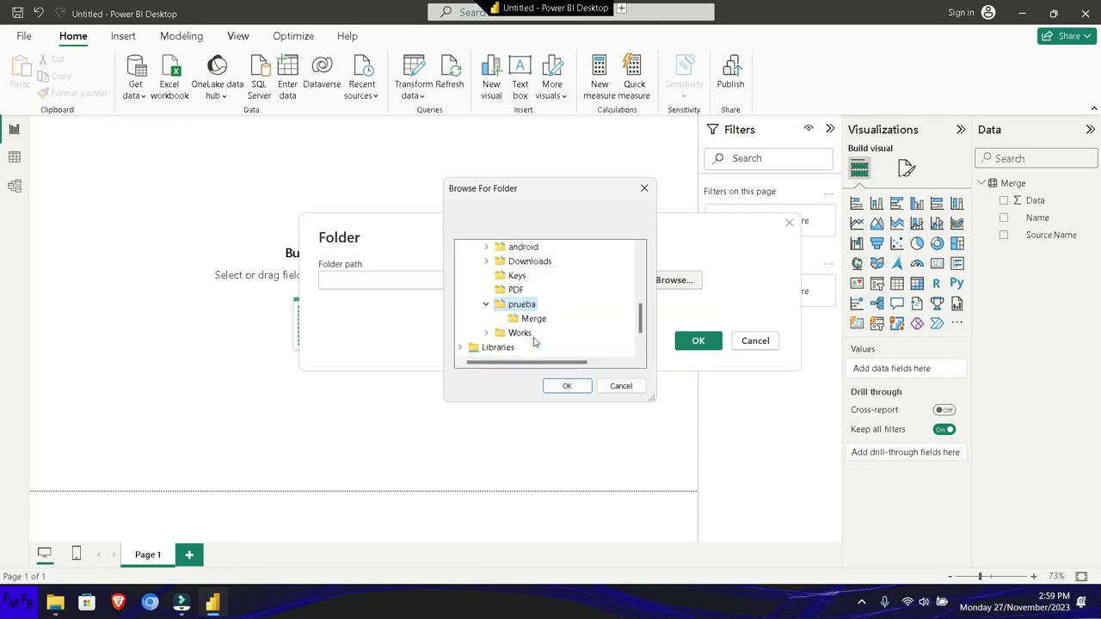
click(533, 318)
click(567, 385)
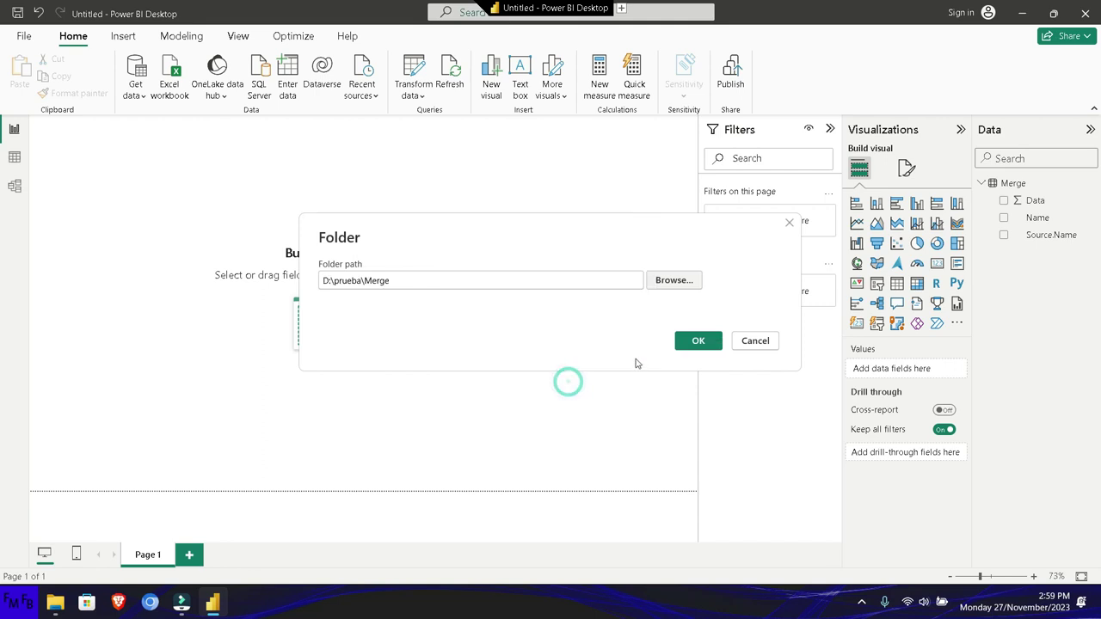
click(696, 339)
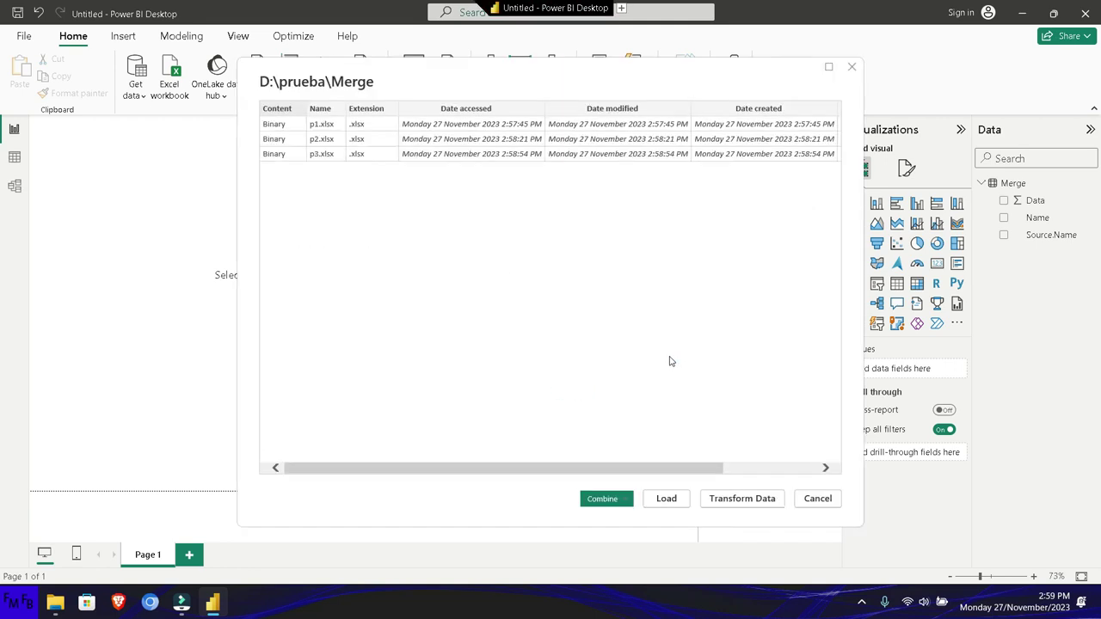
Combine and transform the Merge folder files using Sheet1 from each workbook.
click(637, 500)
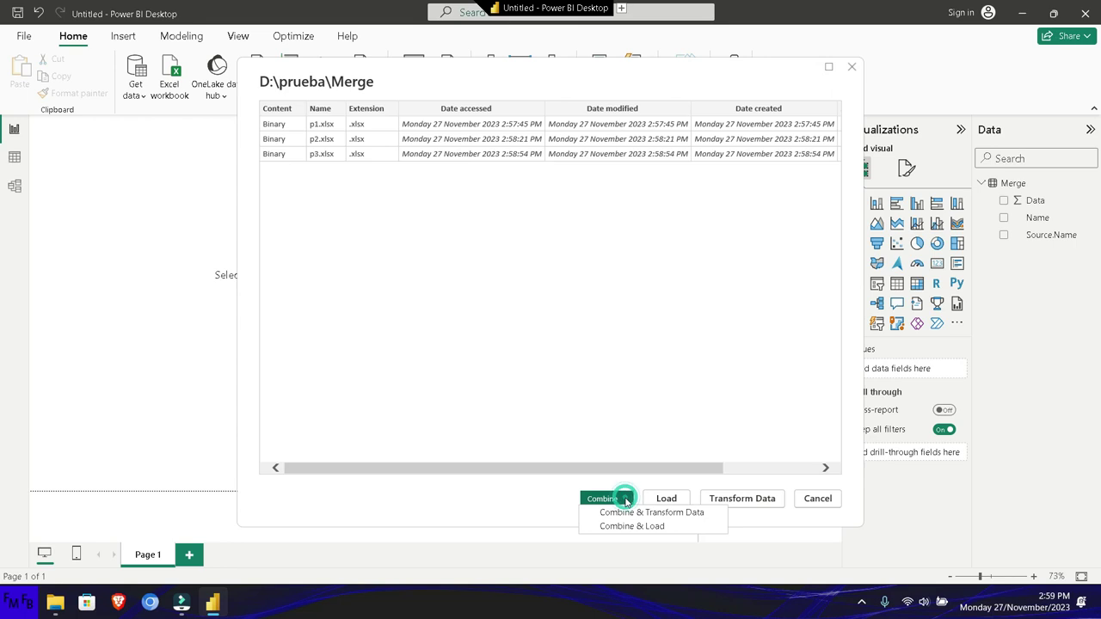
click(632, 515)
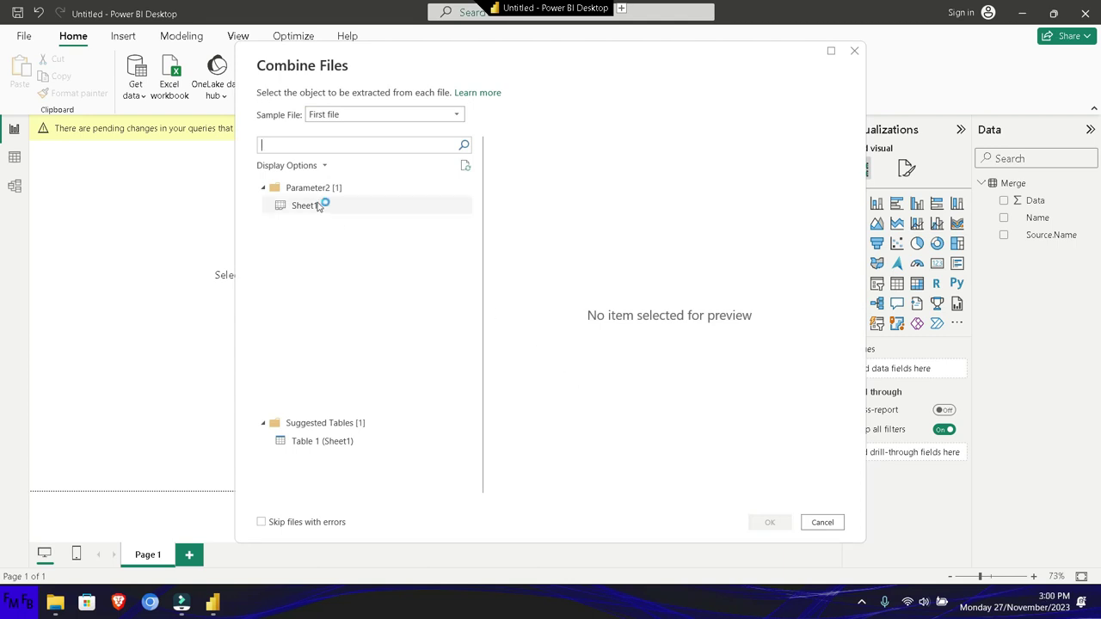
click(321, 206)
click(751, 520)
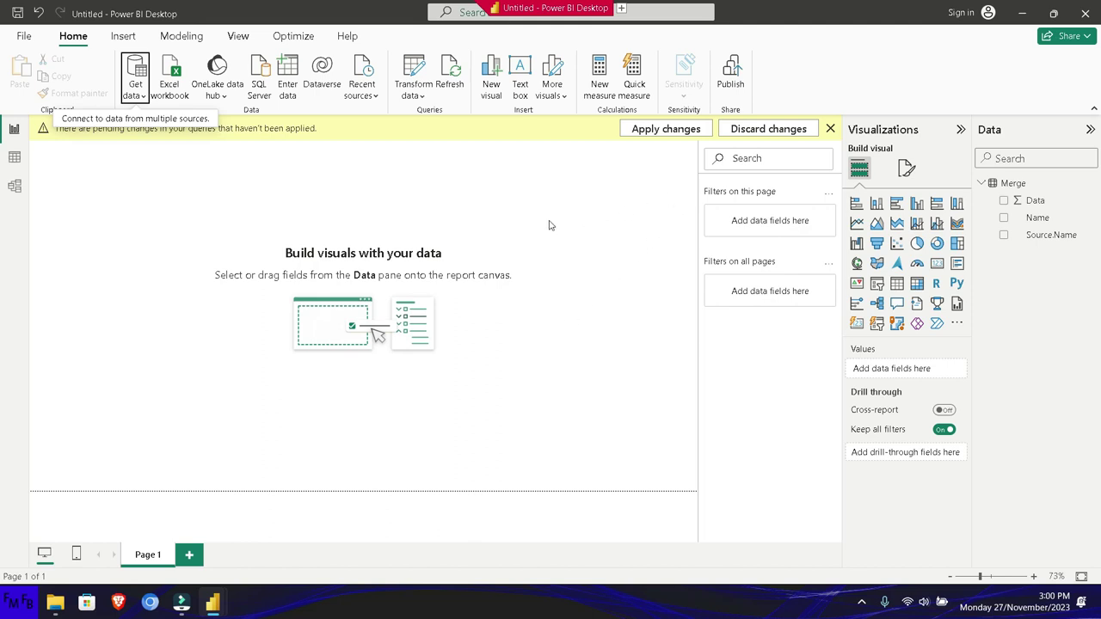
Inspect Transform File (2), Transform Sample File (2) and the Sample File query, cancelling a Remove Top Rows attempt.
mouse_move(210, 599)
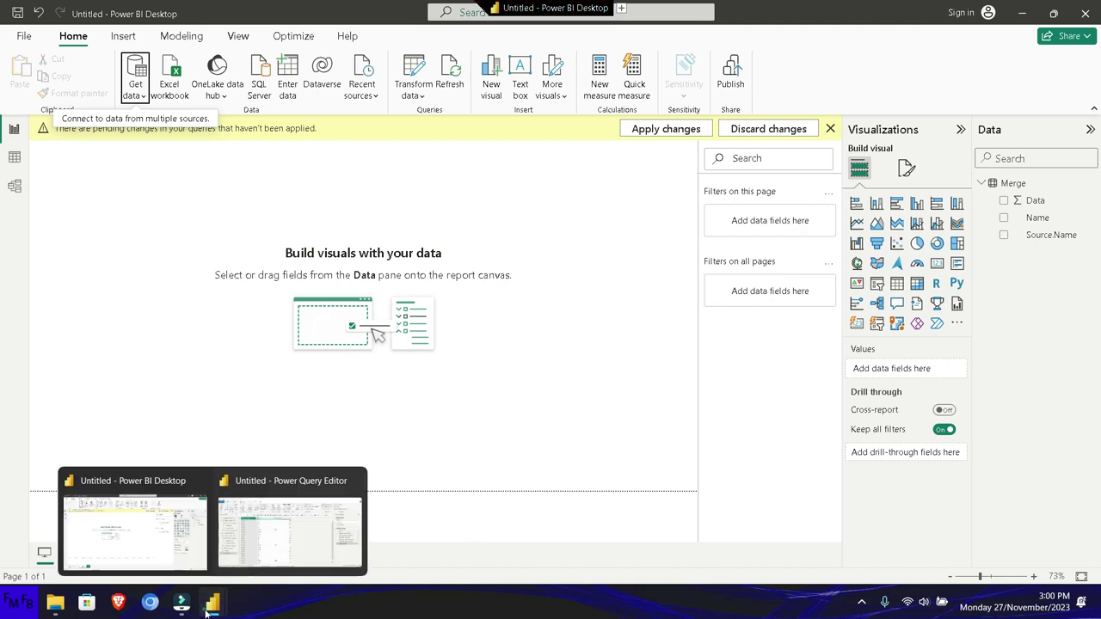
click(270, 533)
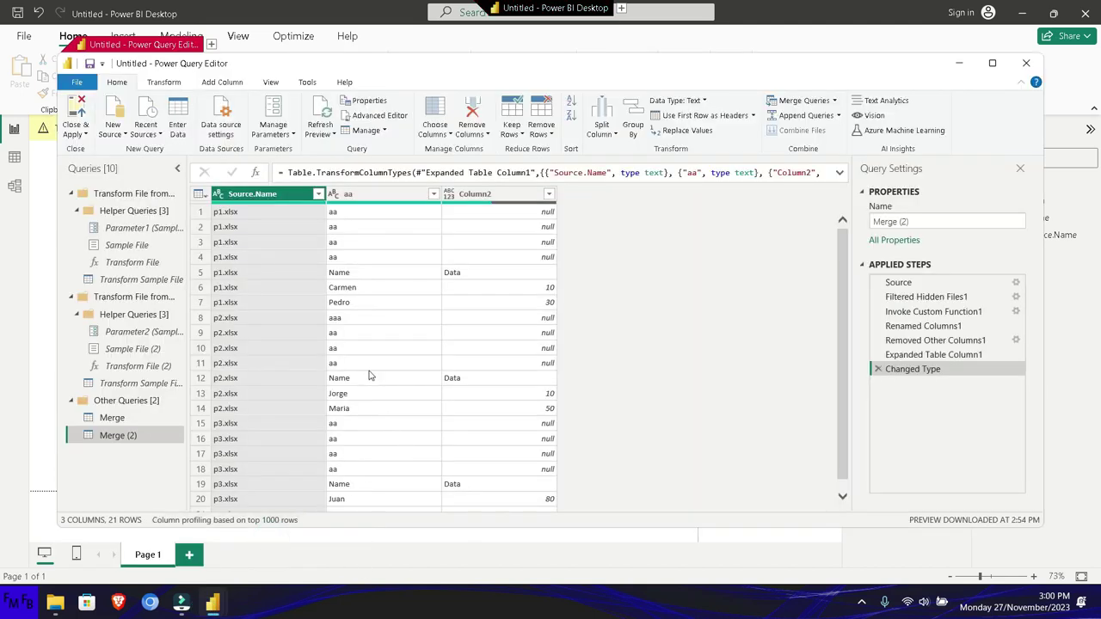
click(157, 366)
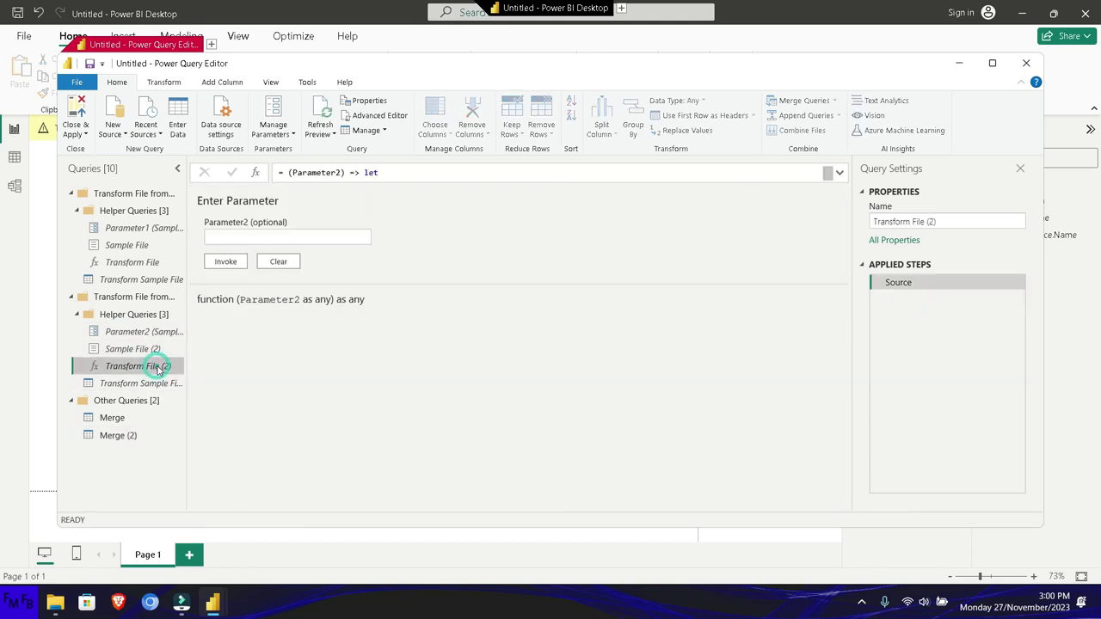
click(163, 382)
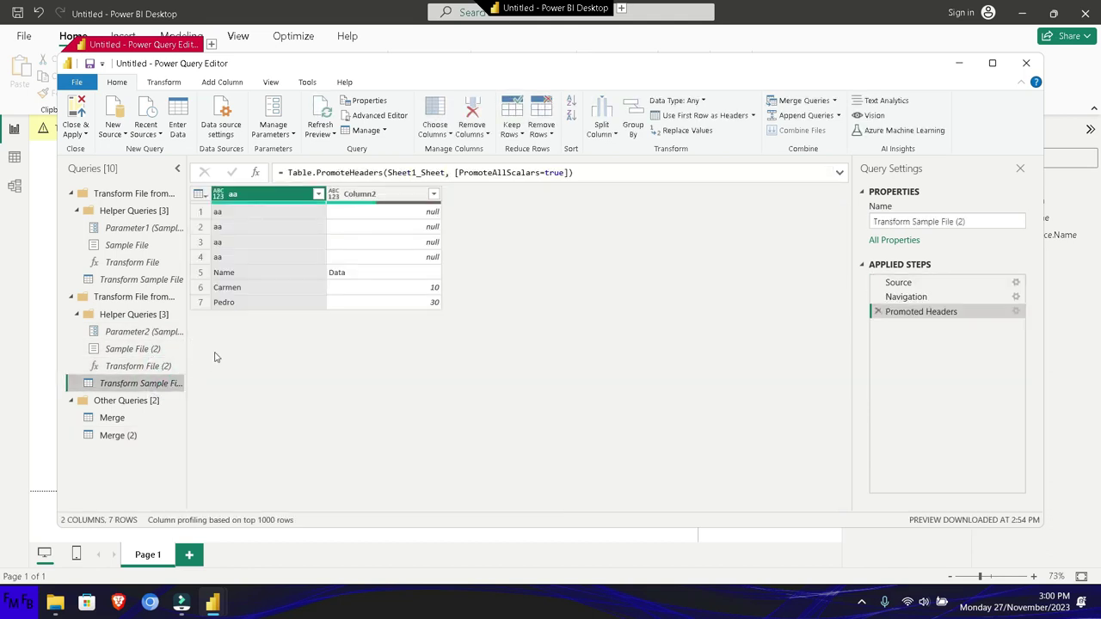
click(549, 136)
click(553, 148)
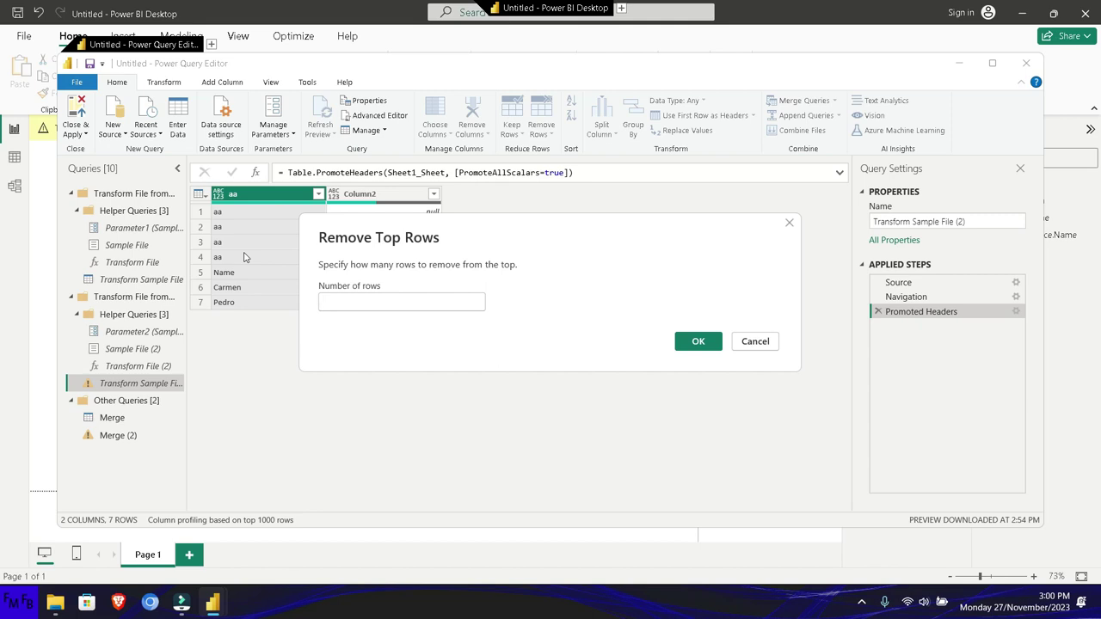
key(Escape)
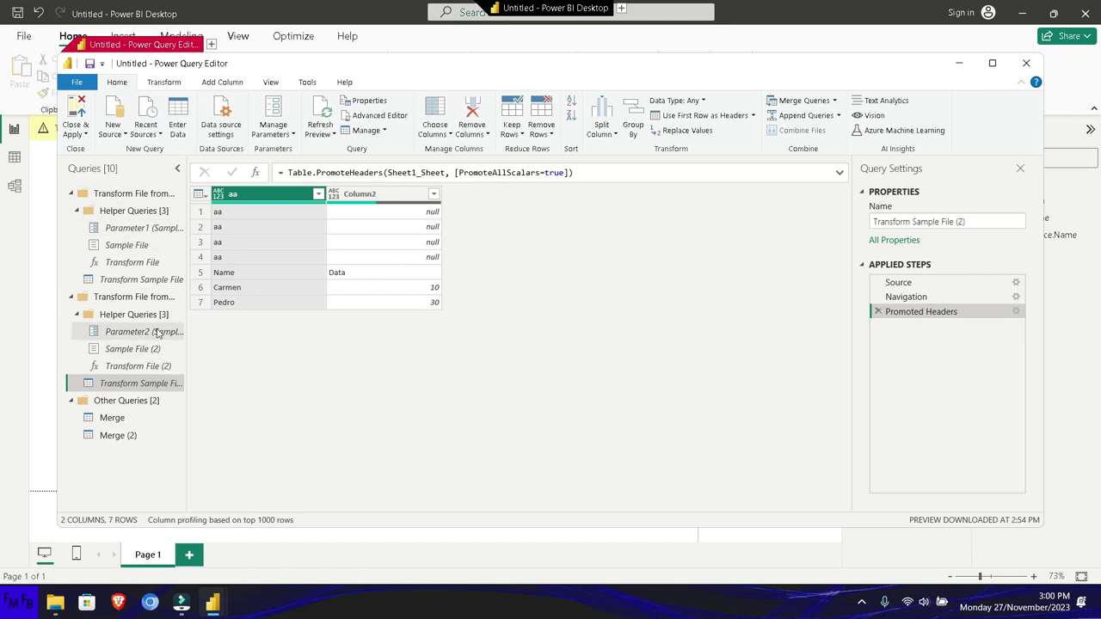
click(144, 246)
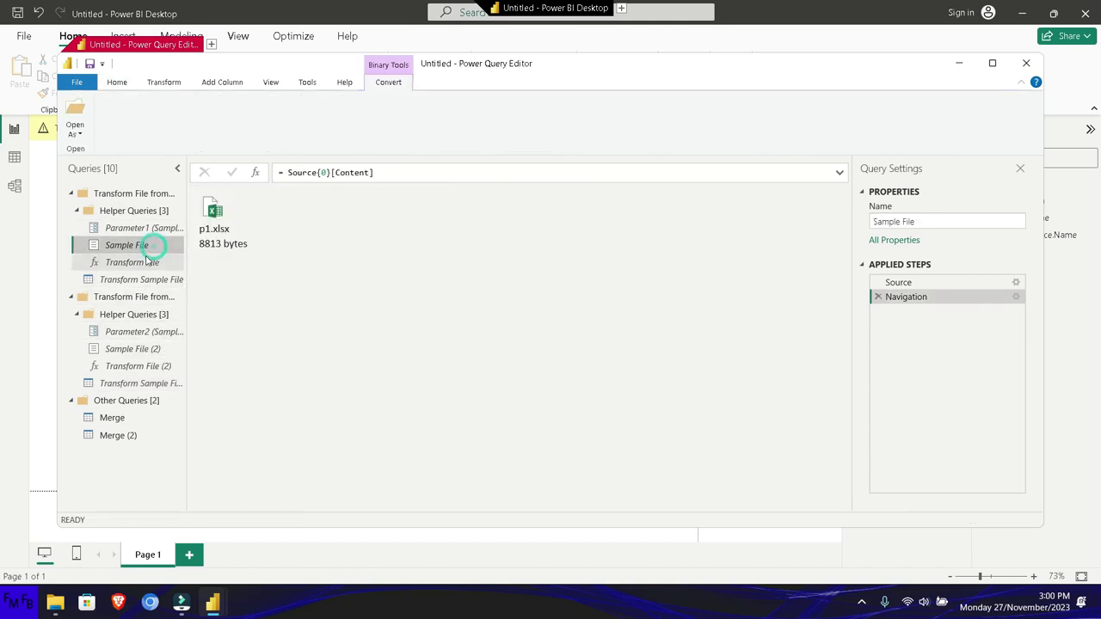
From Transform Sample File, run Close & Apply, which fails on the missing Name column.
click(141, 266)
click(140, 281)
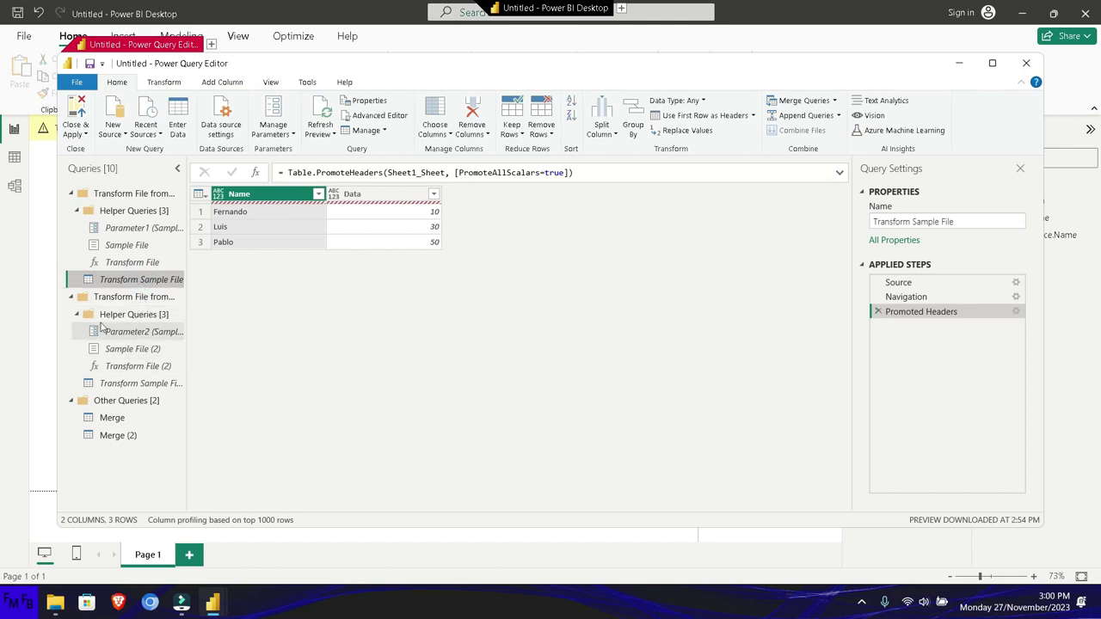
click(76, 129)
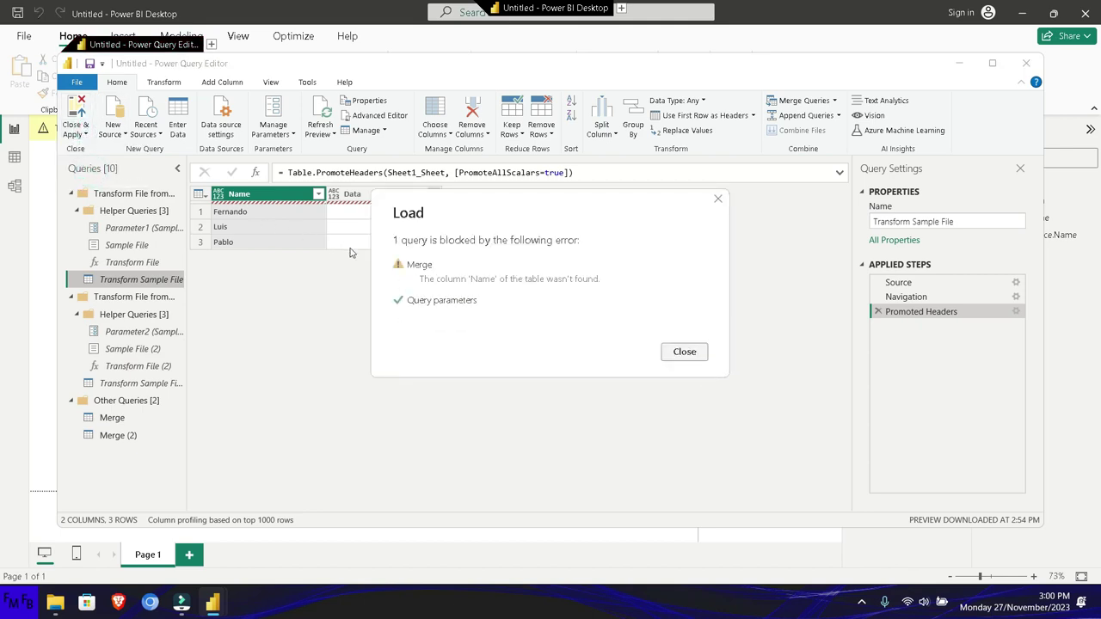
Dismiss the load error and cancel closing so the Power Query Editor stays open.
click(718, 199)
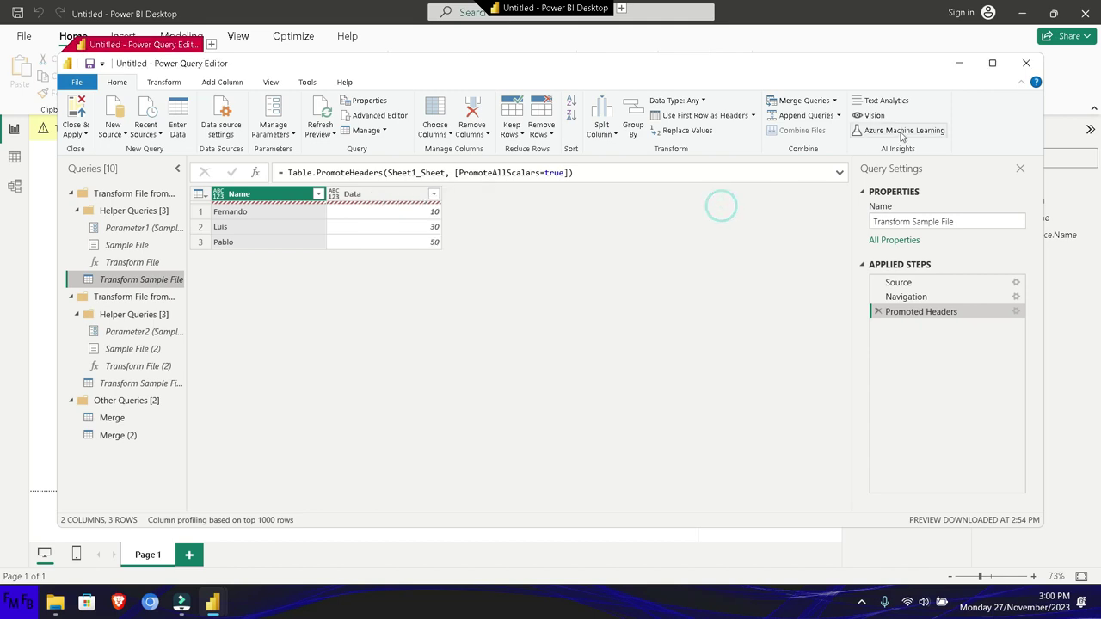
click(1040, 64)
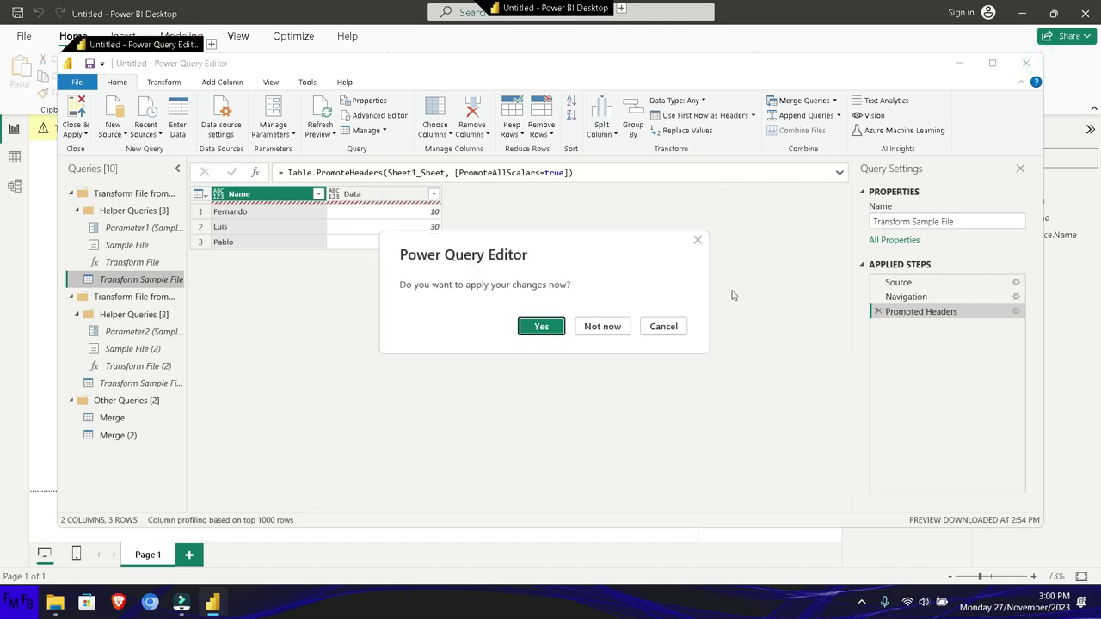
click(652, 328)
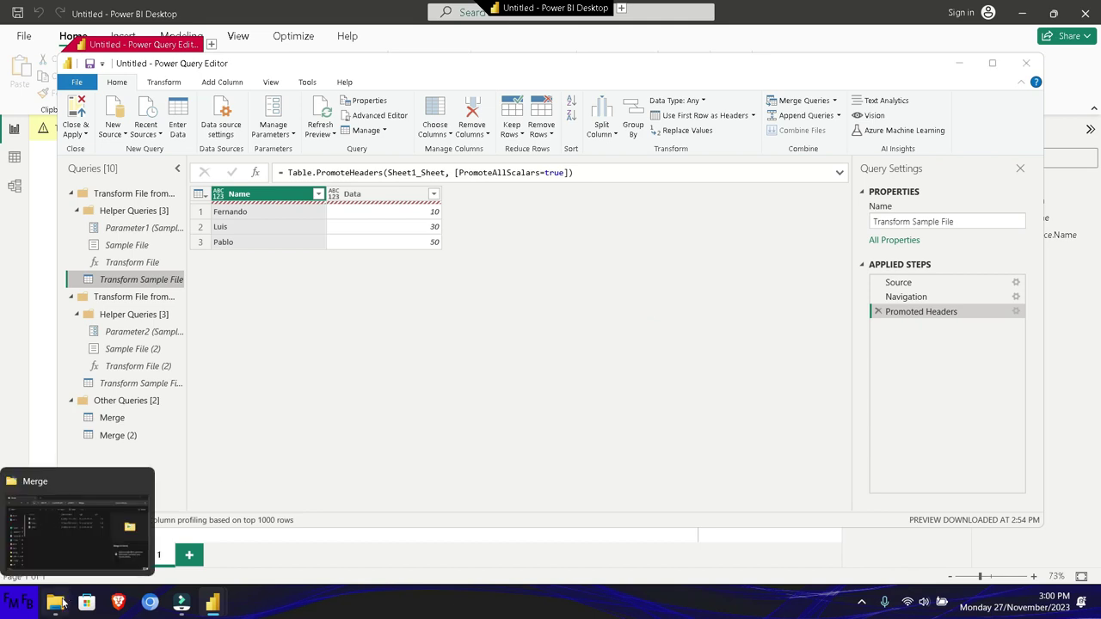
Open p1.xlsx, p2.xlsx and p3.xlsx from the Merge folder in Excel, closing each after review.
click(55, 602)
double_click(375, 155)
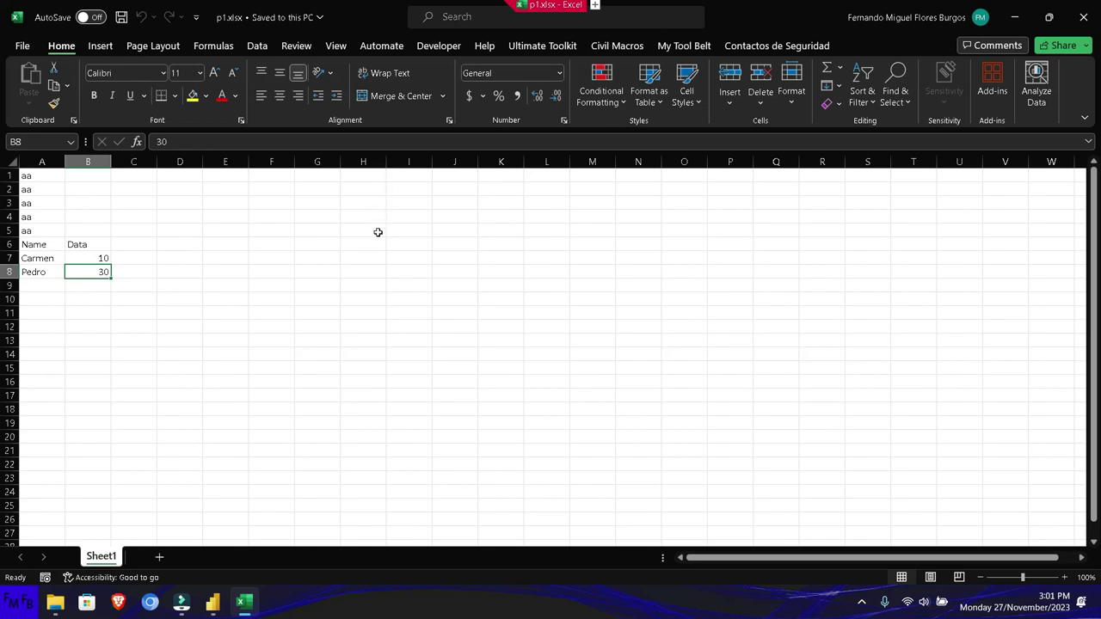
click(1082, 17)
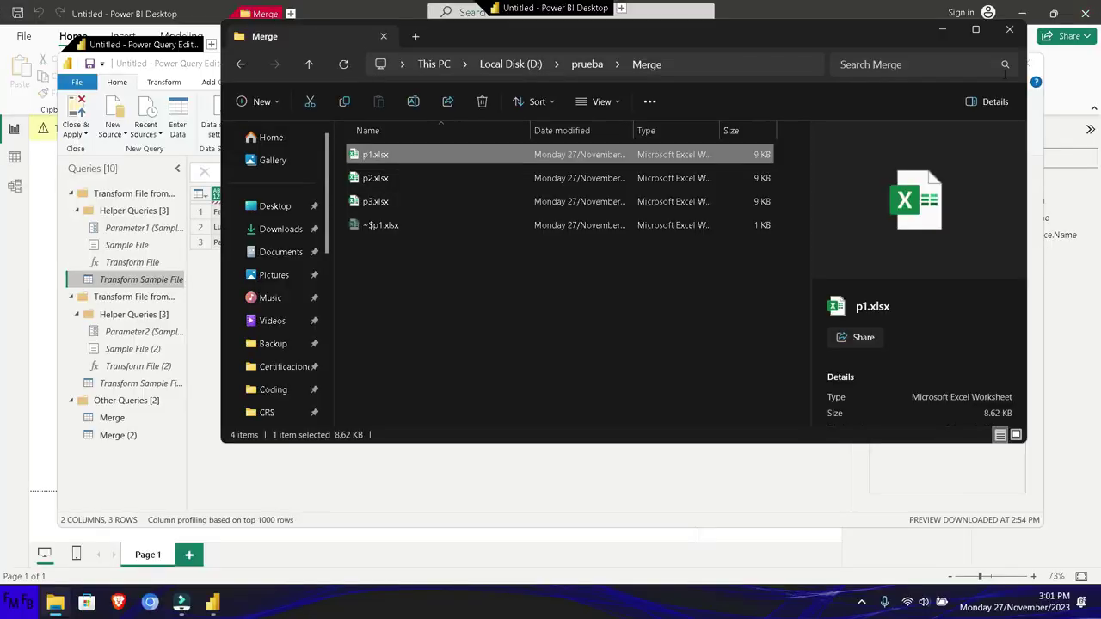
double_click(418, 177)
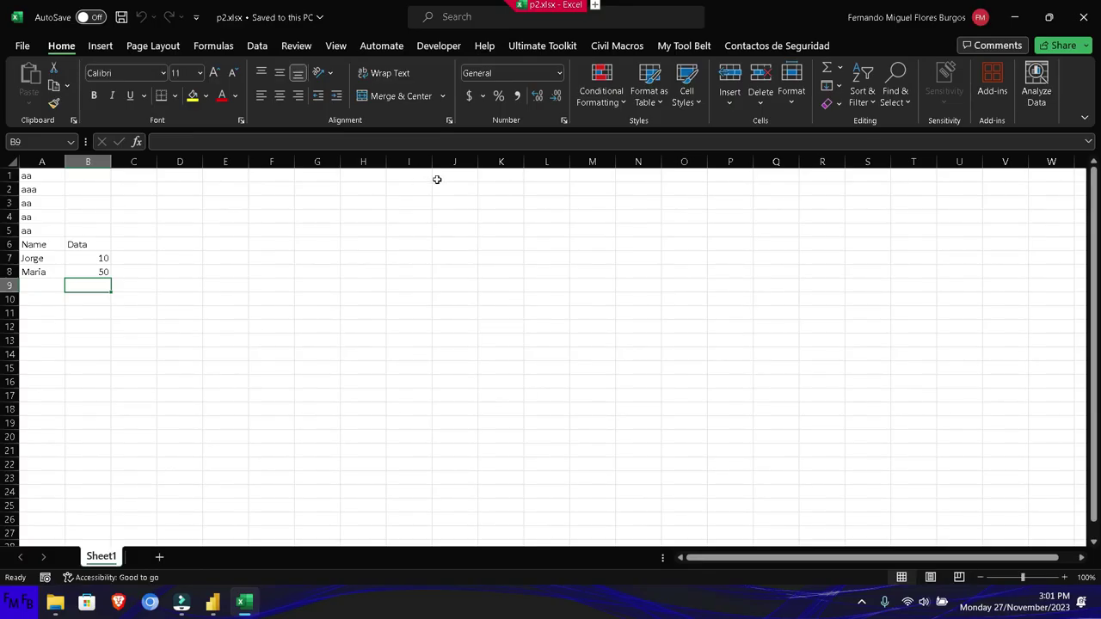
click(1082, 17)
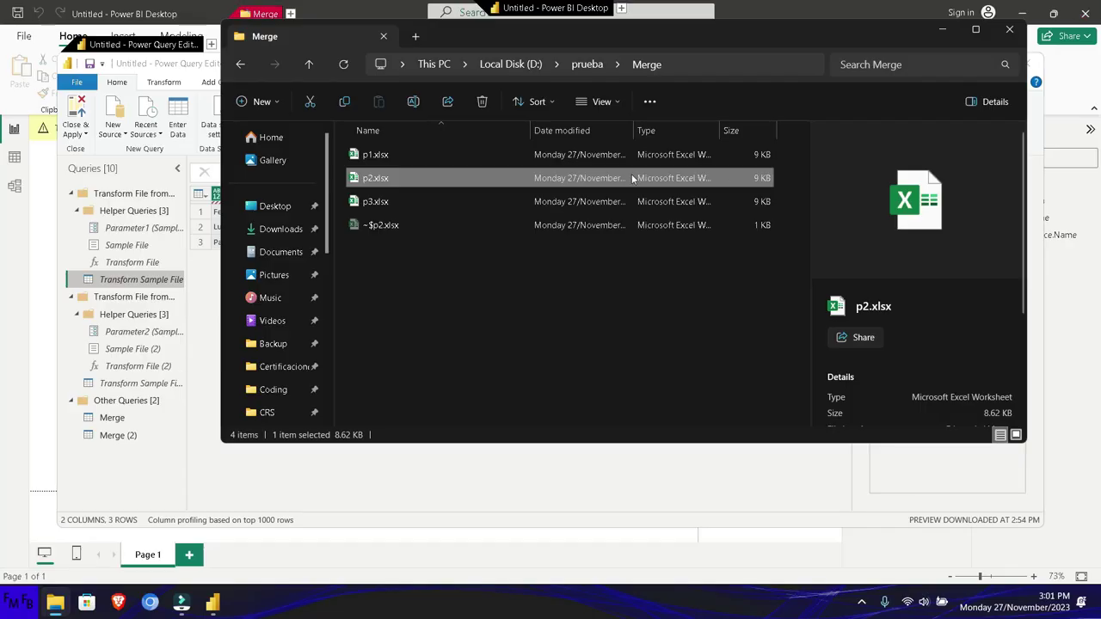
double_click(378, 203)
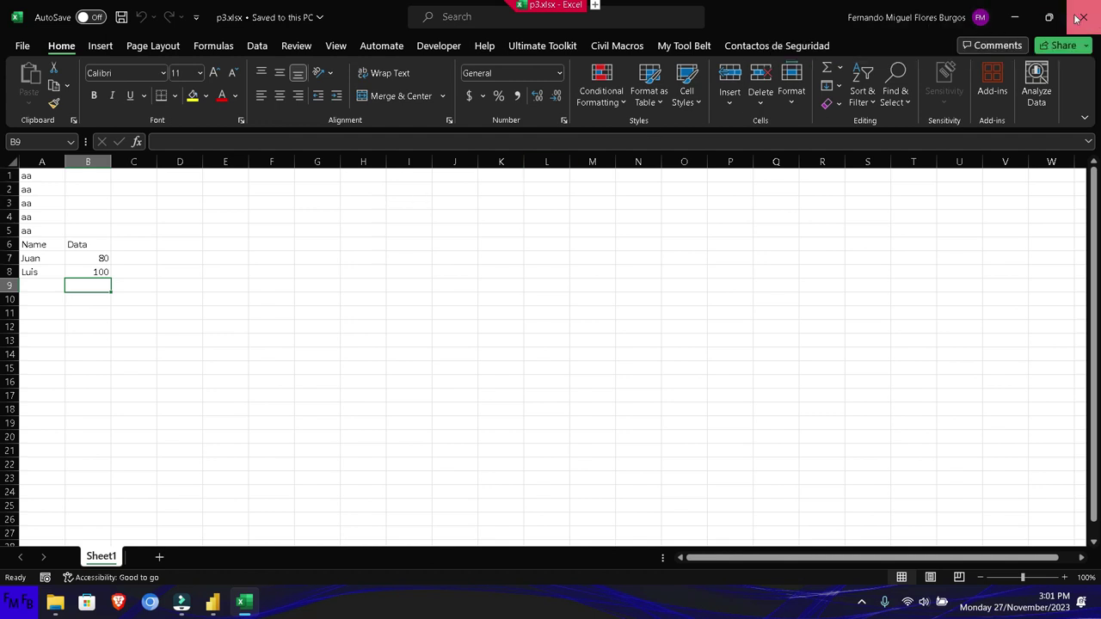
click(1076, 17)
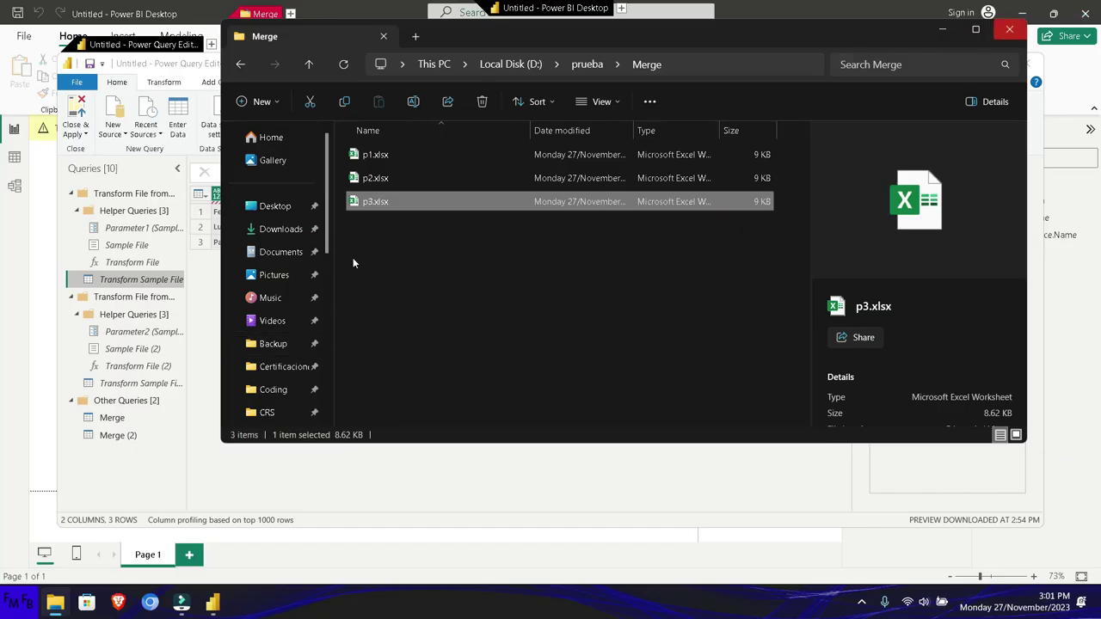
Try deleting the Helper Queries group and dismiss the resulting error.
click(148, 212)
right_click(148, 215)
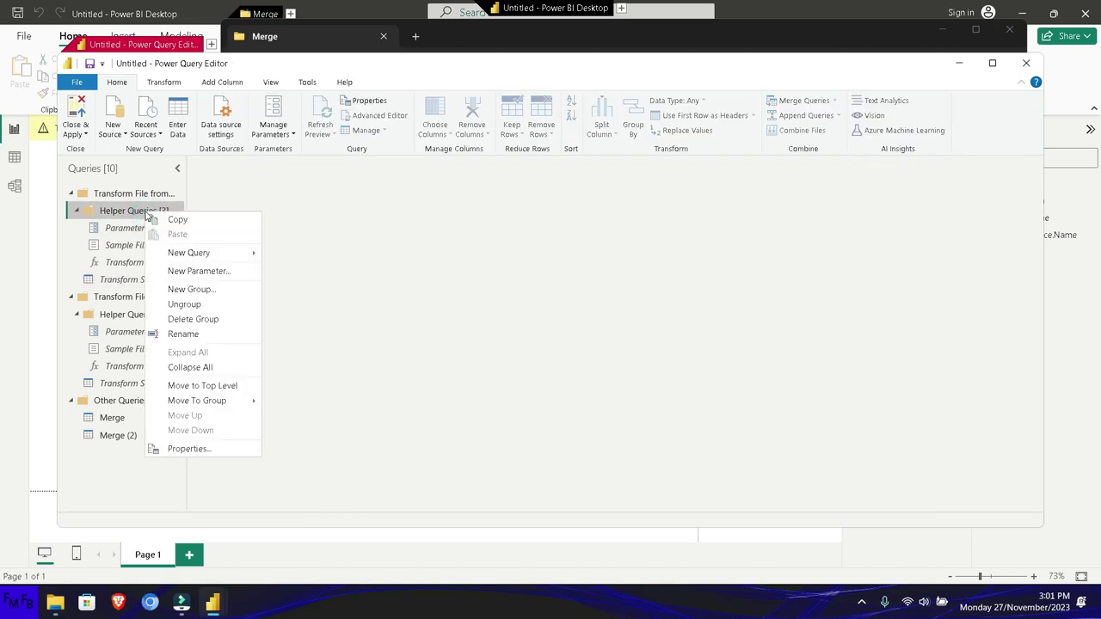
click(196, 320)
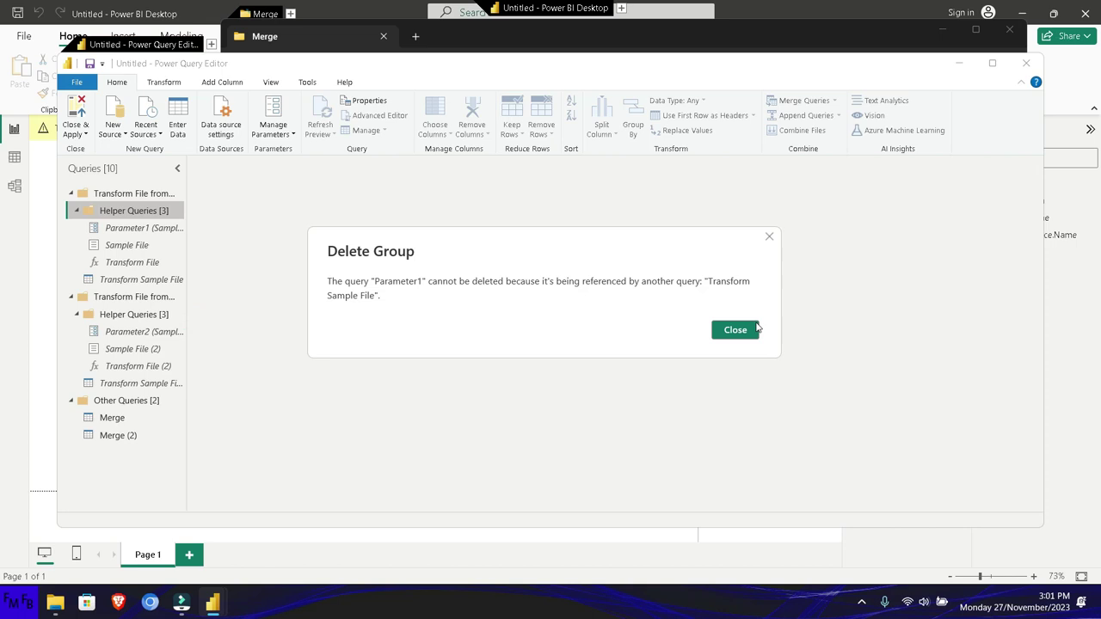
click(735, 330)
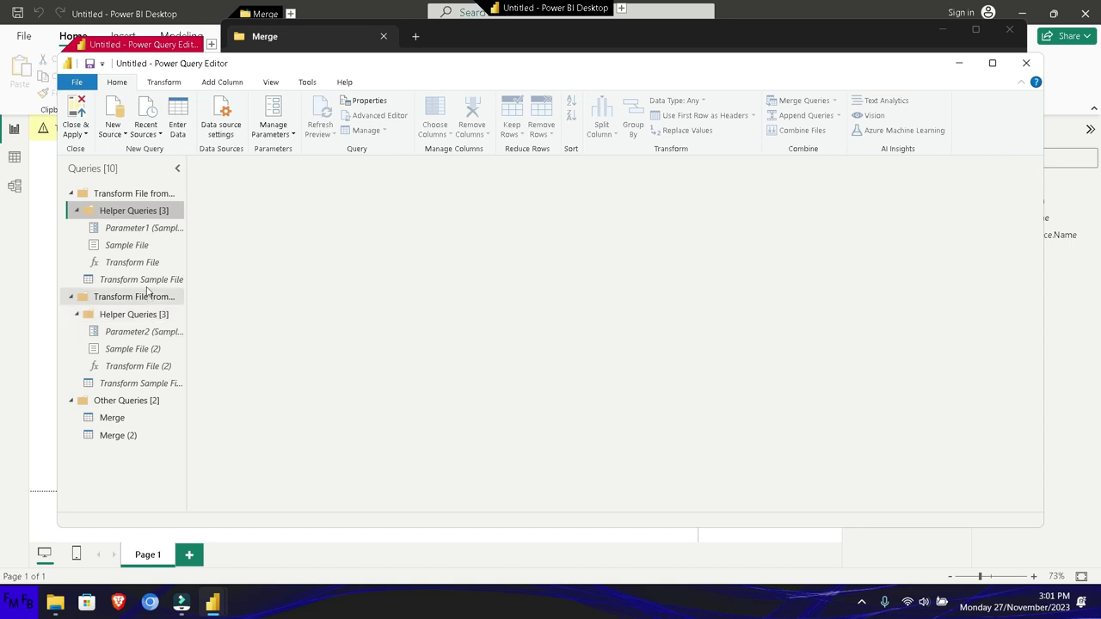
Delete the Merge query, confirm, and view Merge (2)'s 21-row preview.
click(133, 421)
right_click(134, 422)
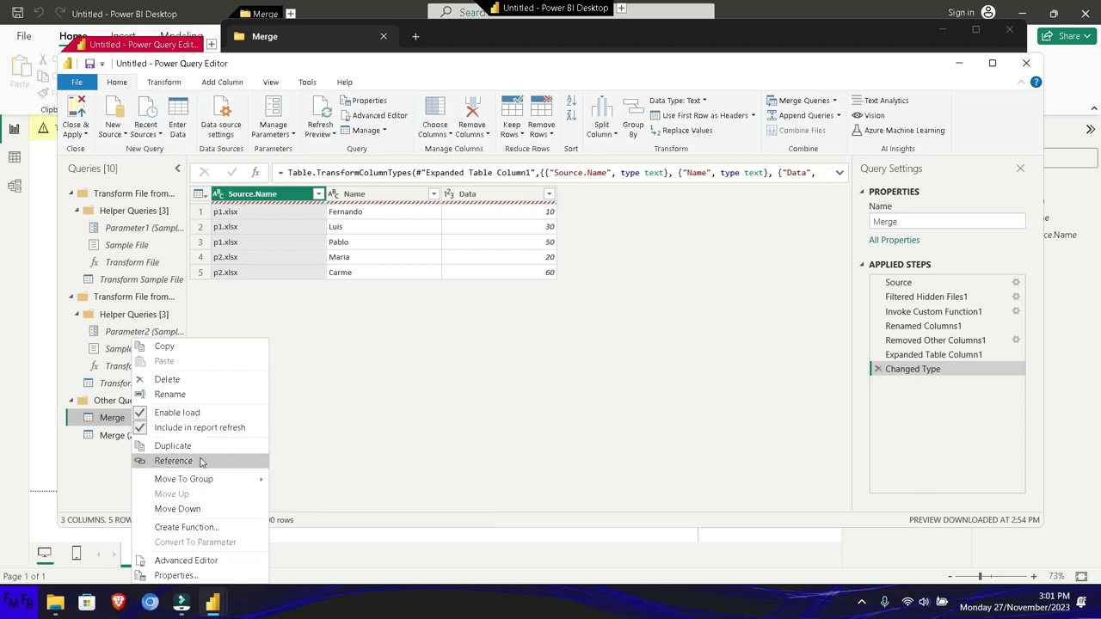
click(176, 379)
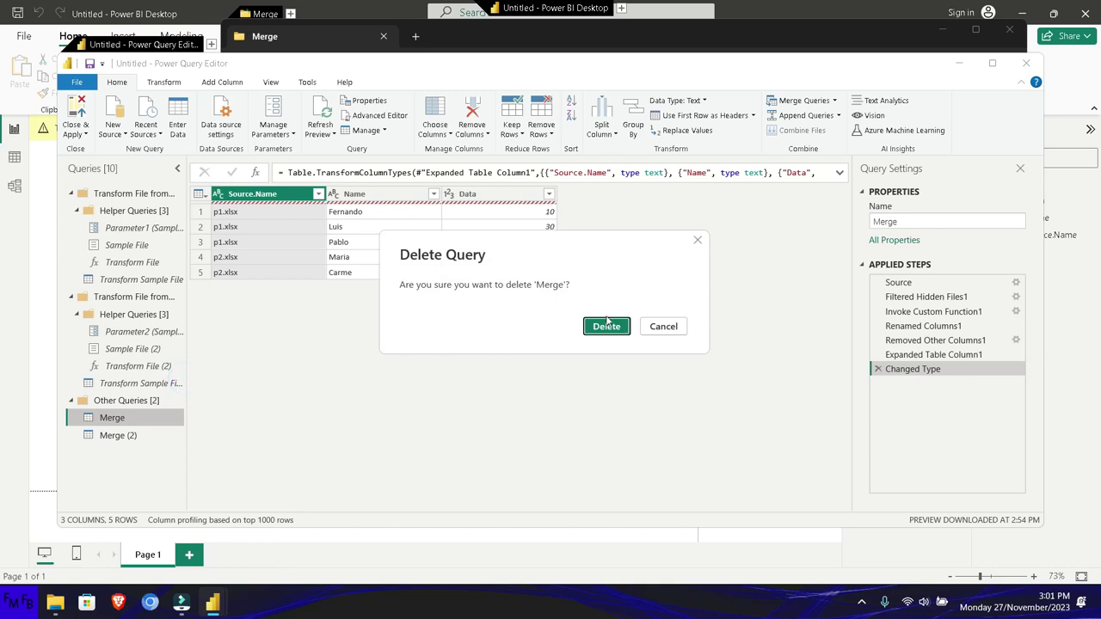
click(607, 323)
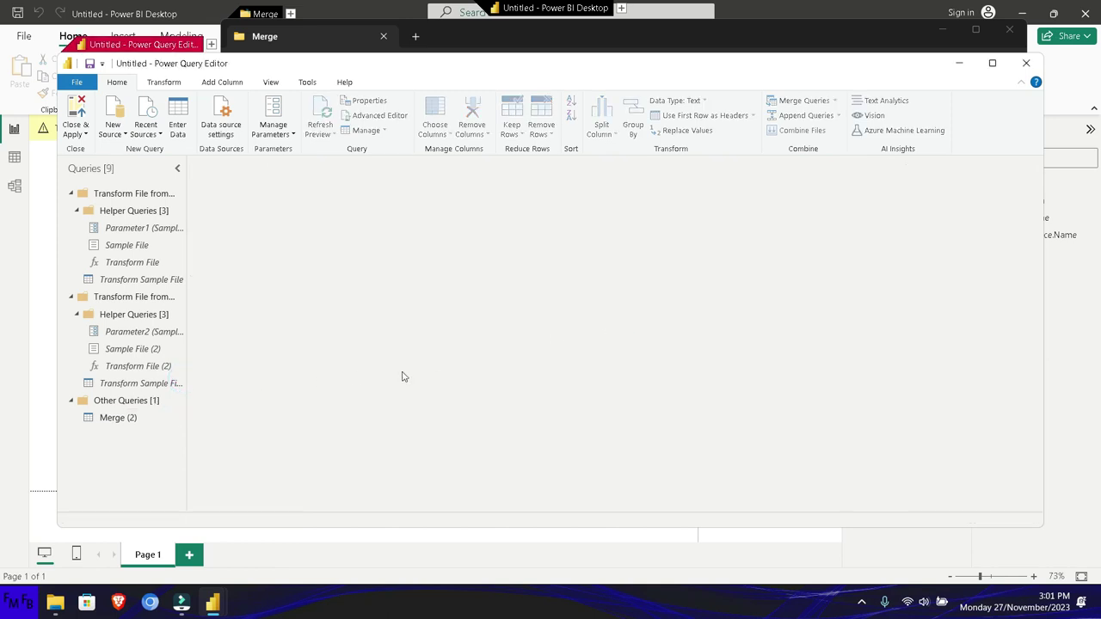
click(117, 417)
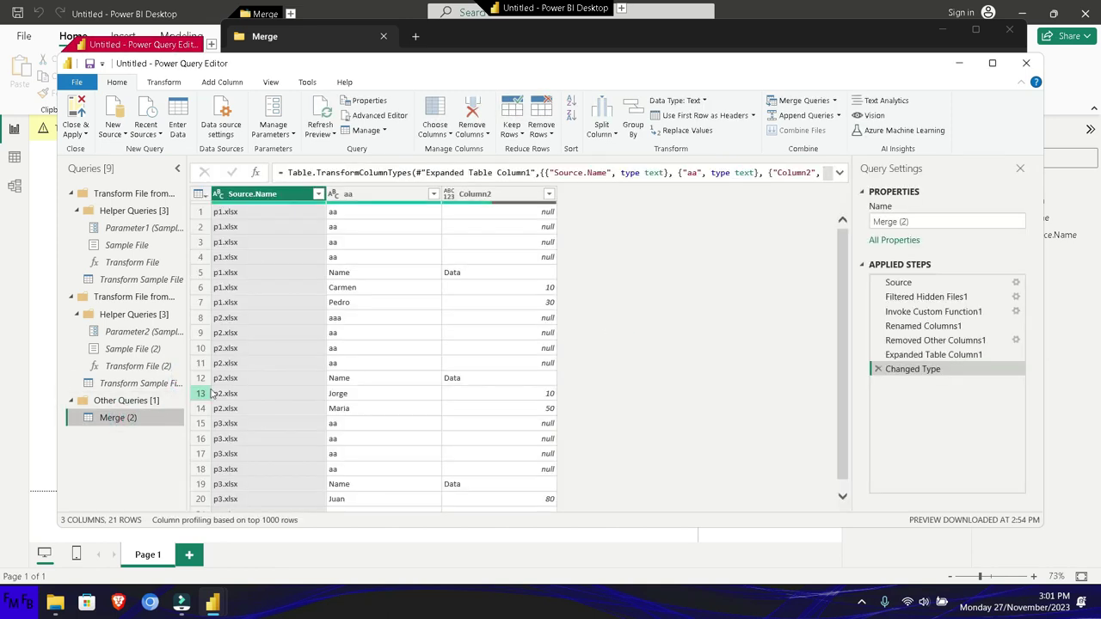
Remove the top 4 rows of Transform Sample File (2), promote Name/Data headers, then Close & Apply.
click(151, 368)
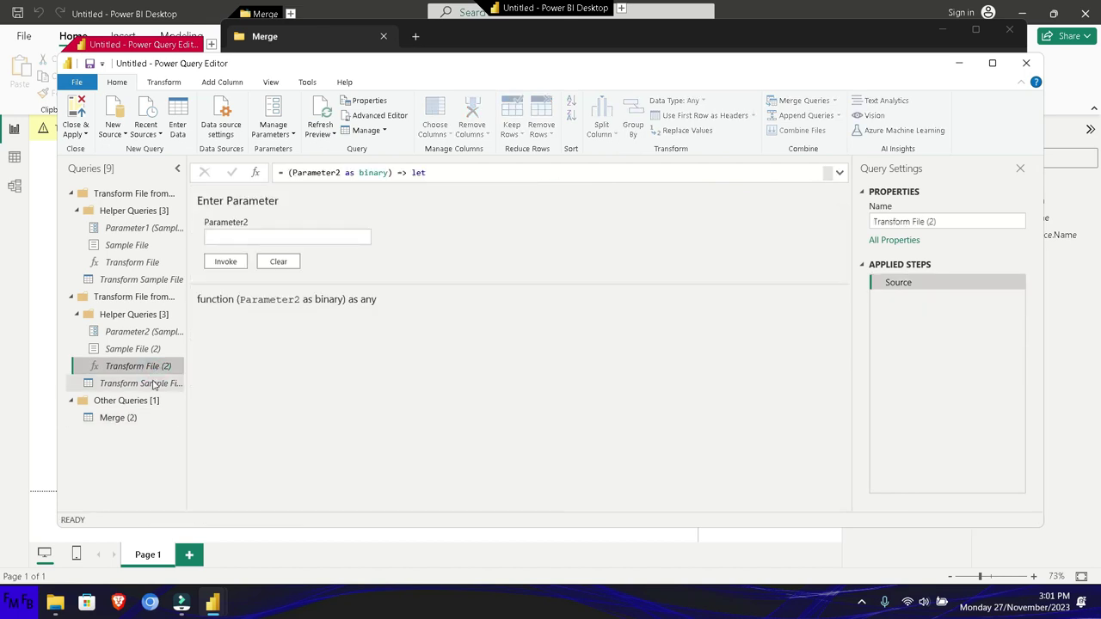
click(153, 385)
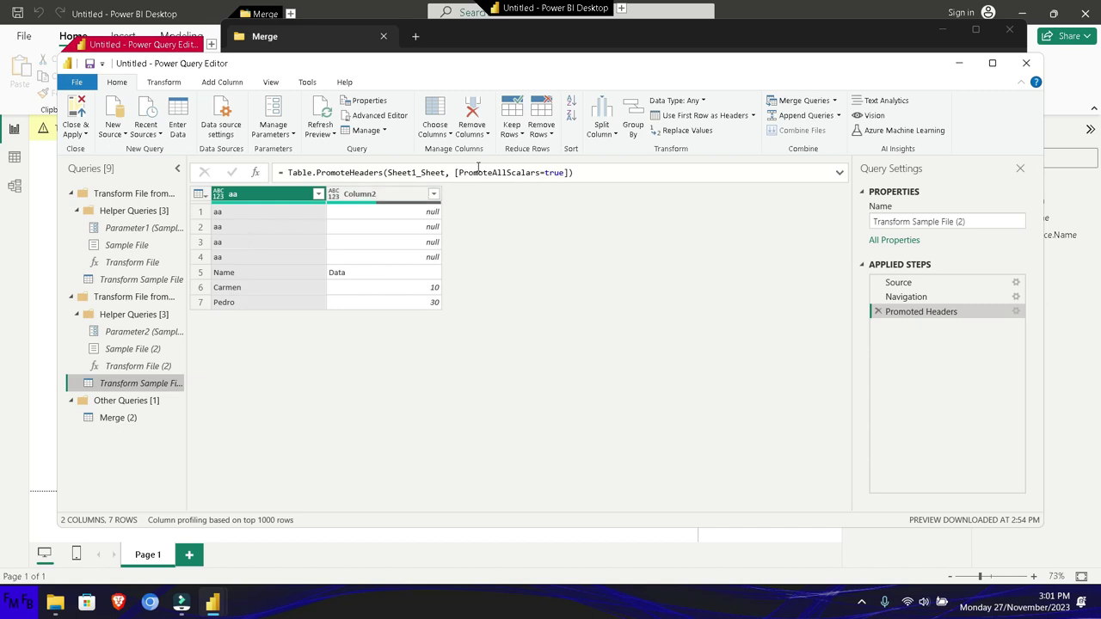
click(544, 128)
click(559, 147)
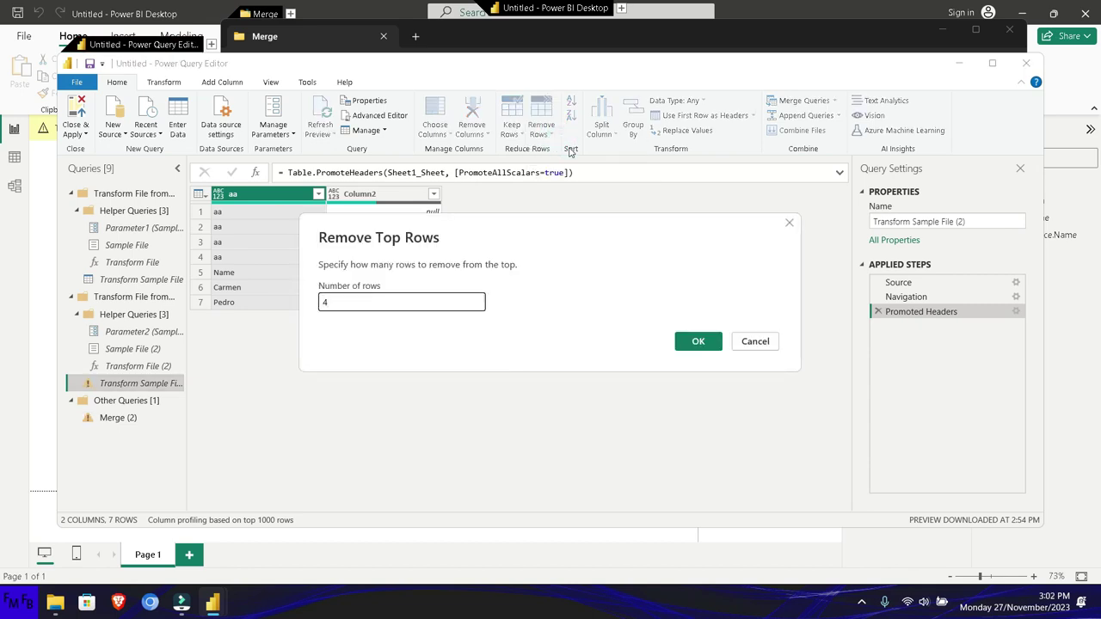
click(698, 341)
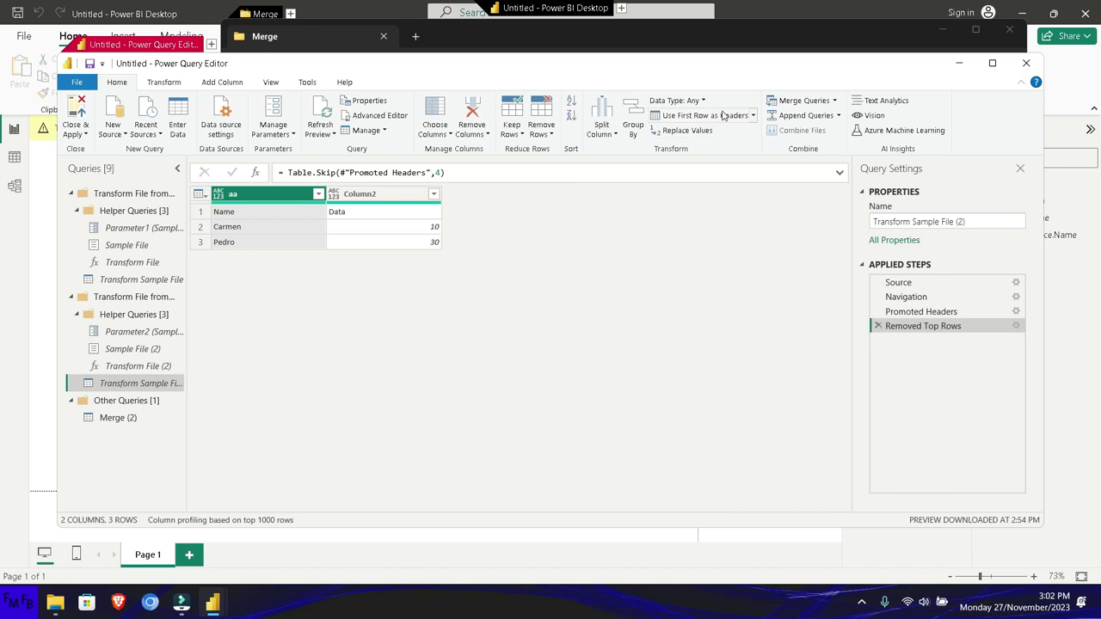
click(722, 116)
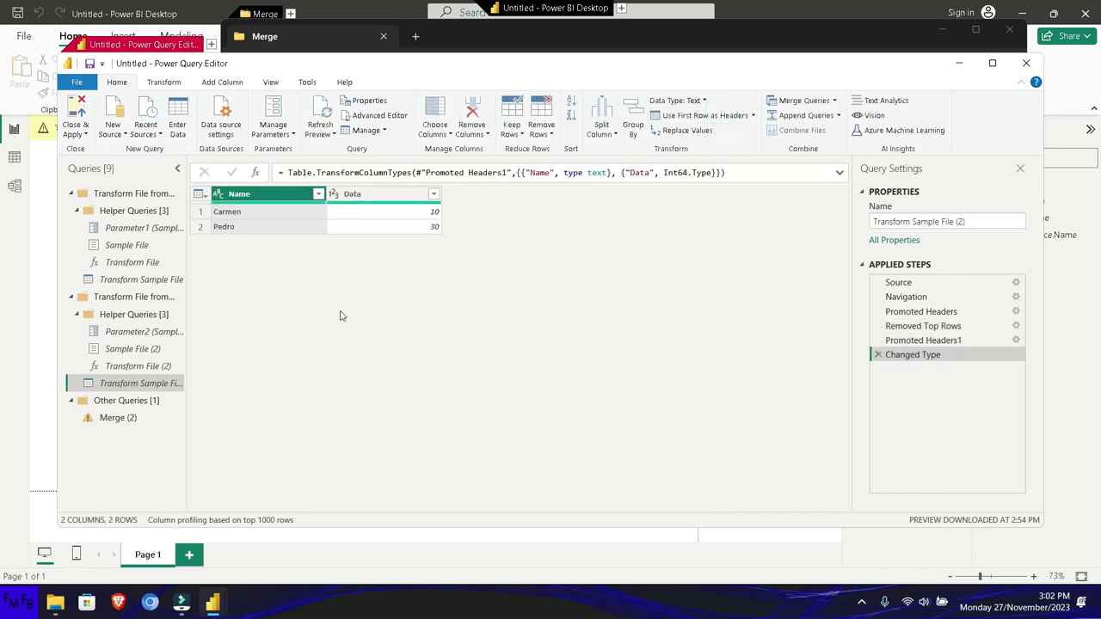
click(74, 134)
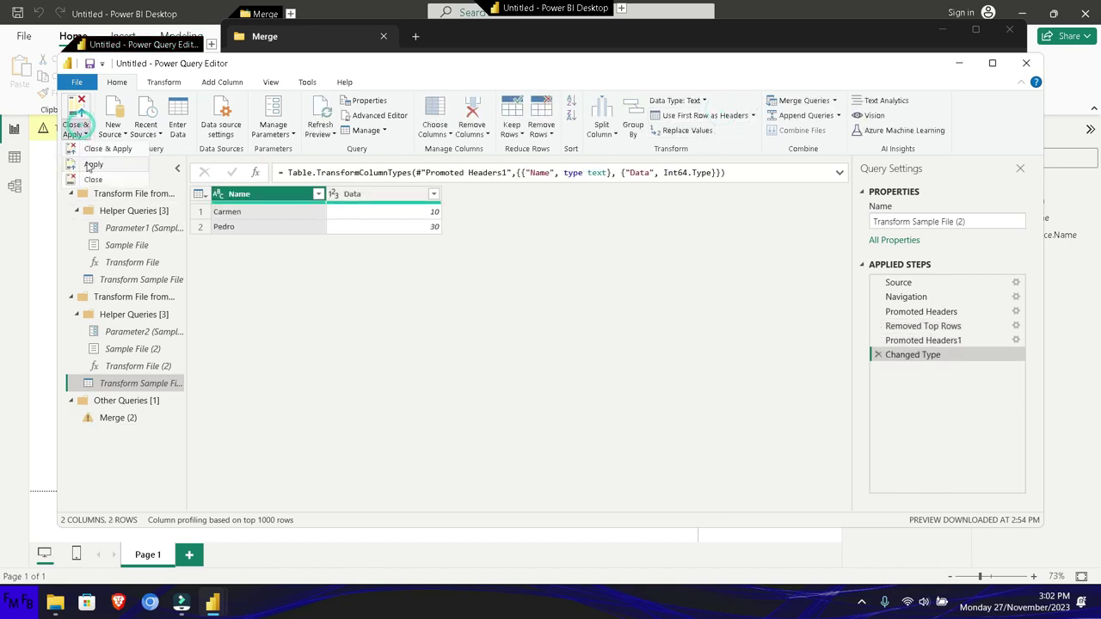
click(92, 151)
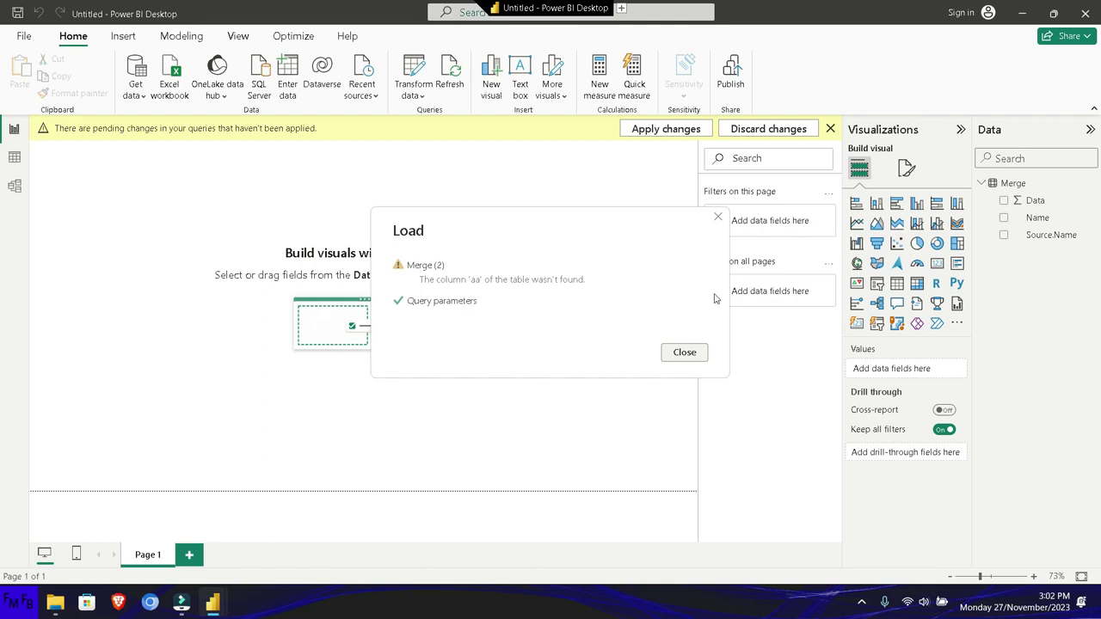
Dismiss the 'aa' load error, add a Name table, retry Apply changes, then delete the visual.
click(685, 352)
drag(1032, 220, 339, 280)
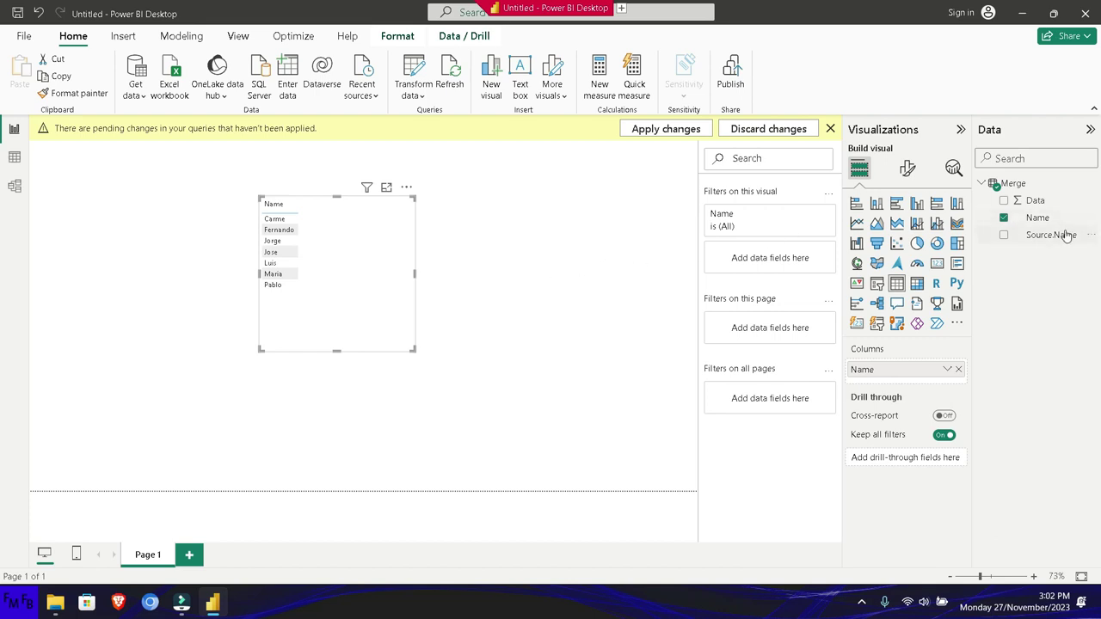
click(688, 130)
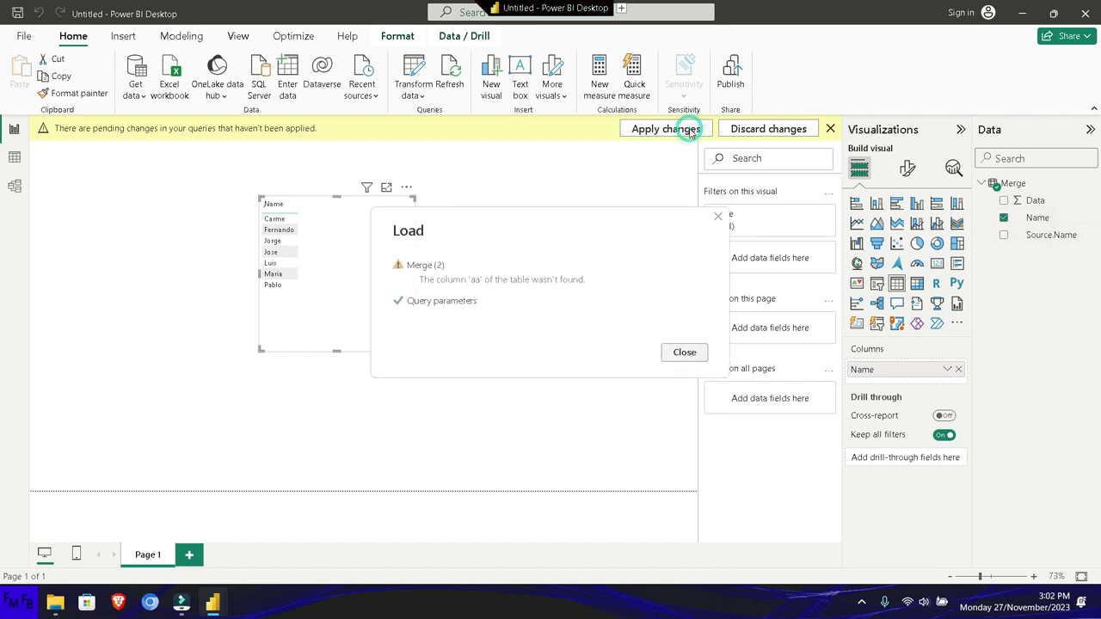
click(717, 216)
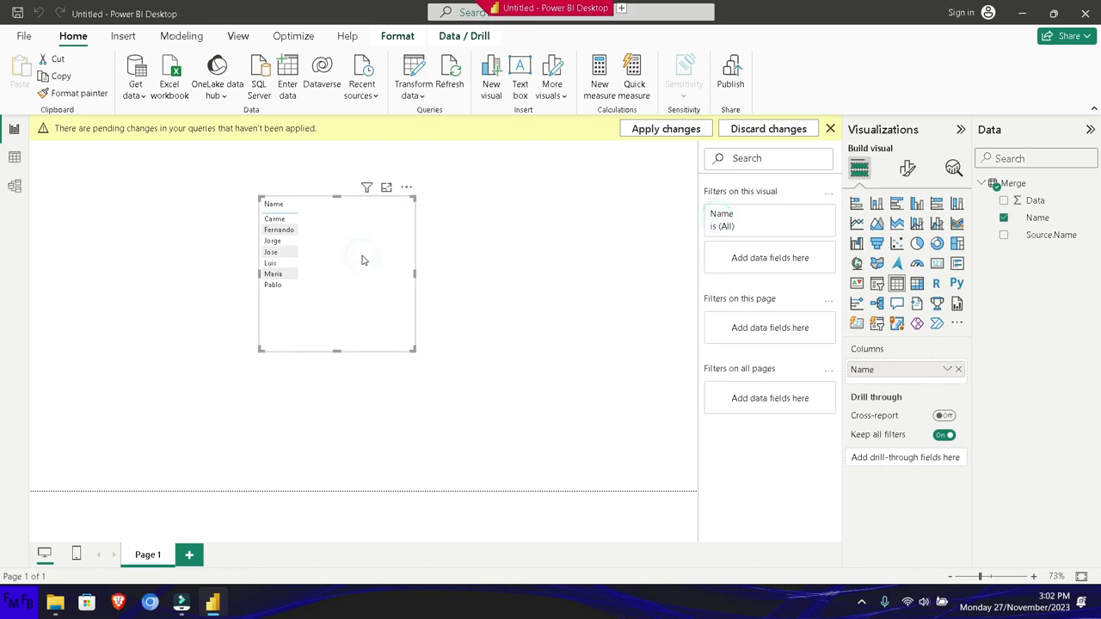
key(Delete)
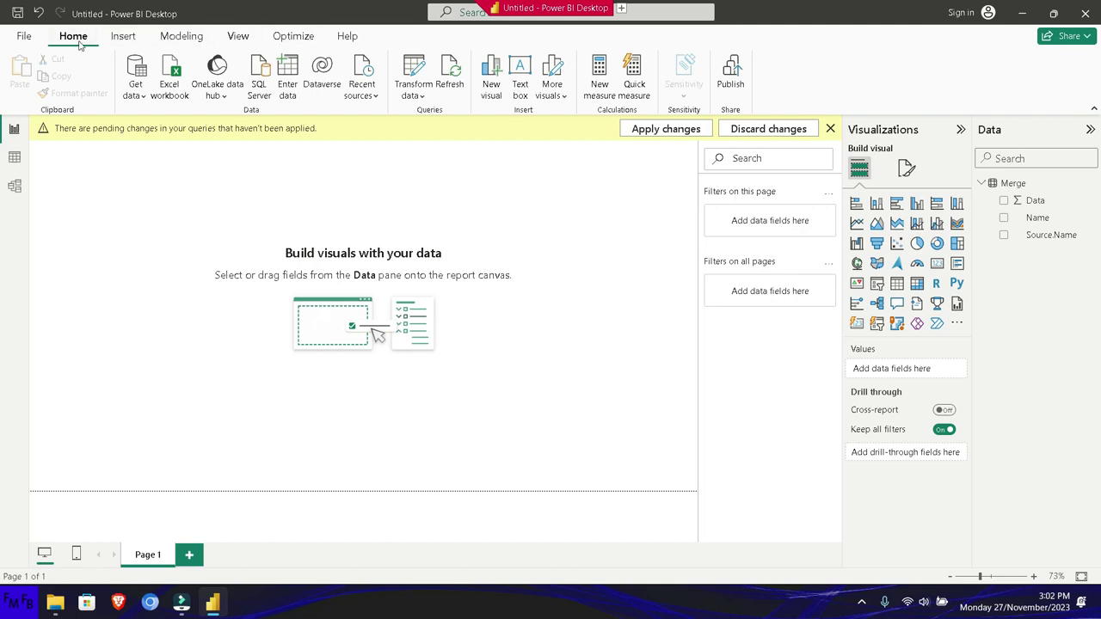
Close Power BI Desktop without saving the report.
click(24, 38)
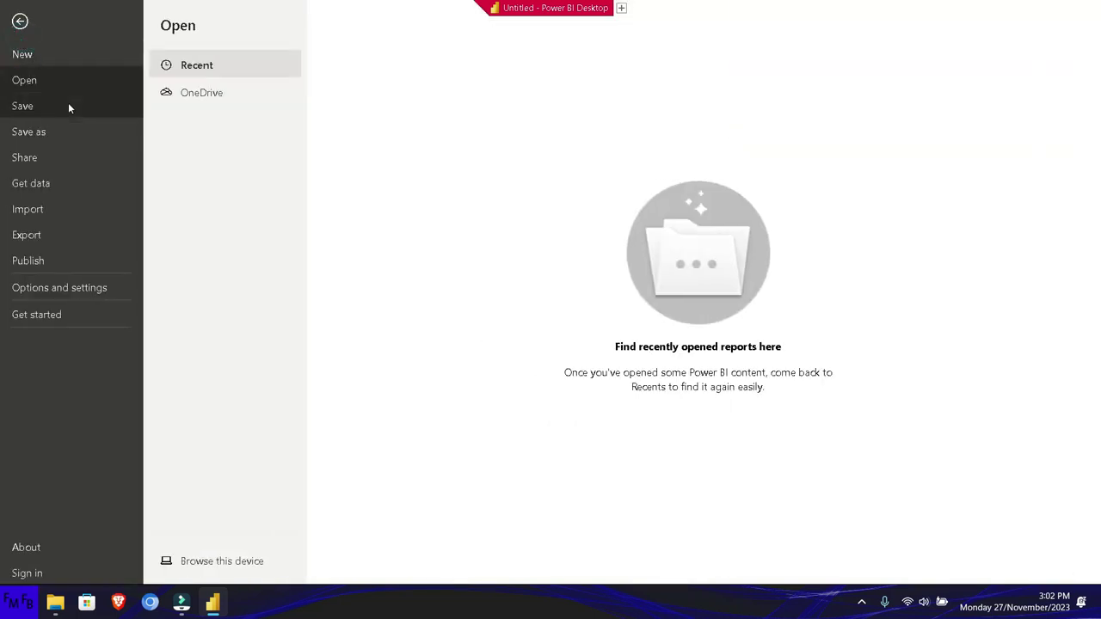
key(Escape)
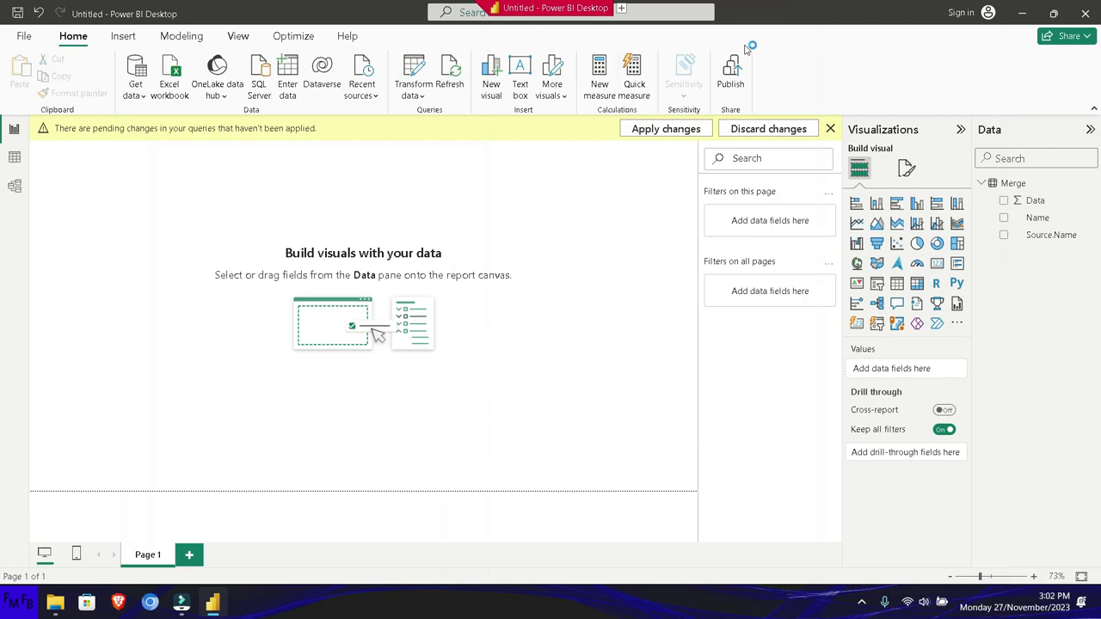
click(1084, 14)
click(598, 326)
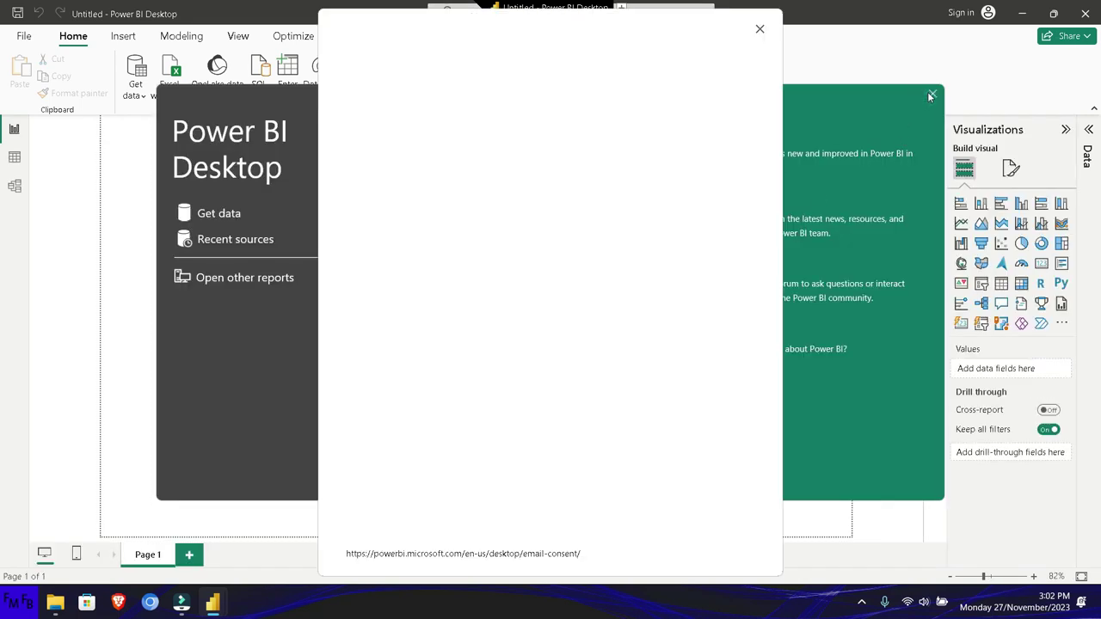
Dismiss the welcome screen and the email sign-up prompt on restart.
click(928, 93)
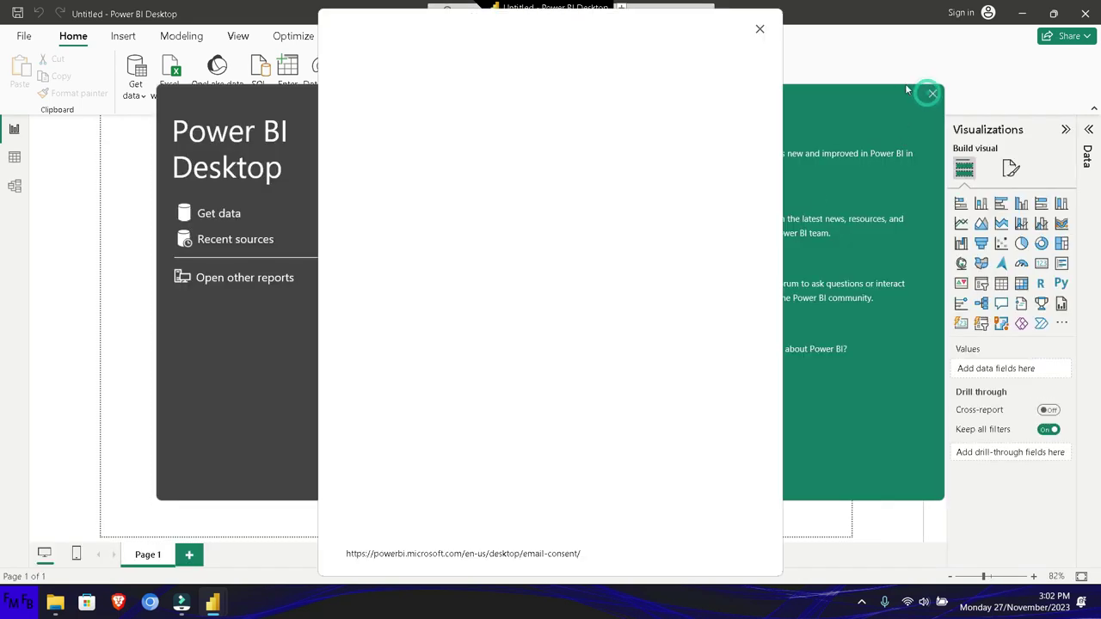
click(758, 28)
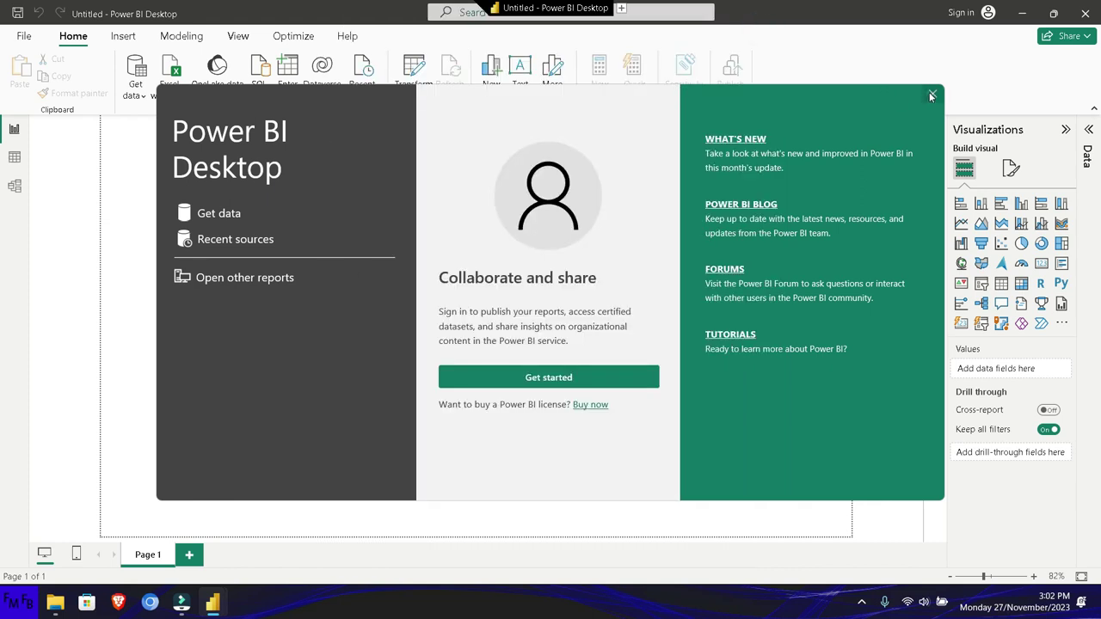
click(930, 93)
Start a new Folder data source via Get data > More.
click(137, 93)
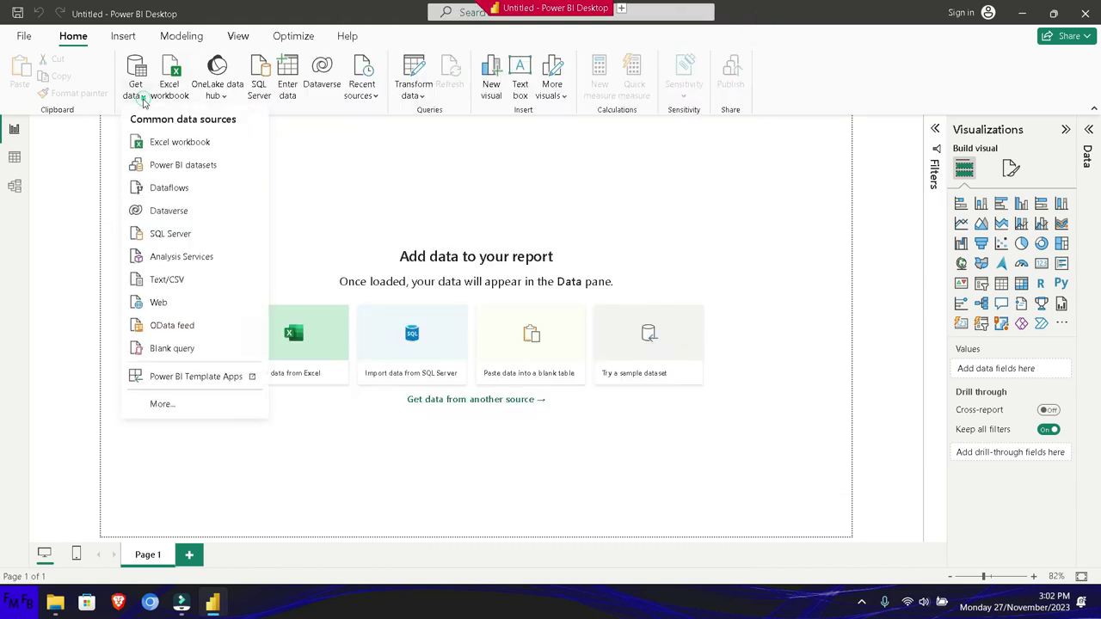
click(160, 402)
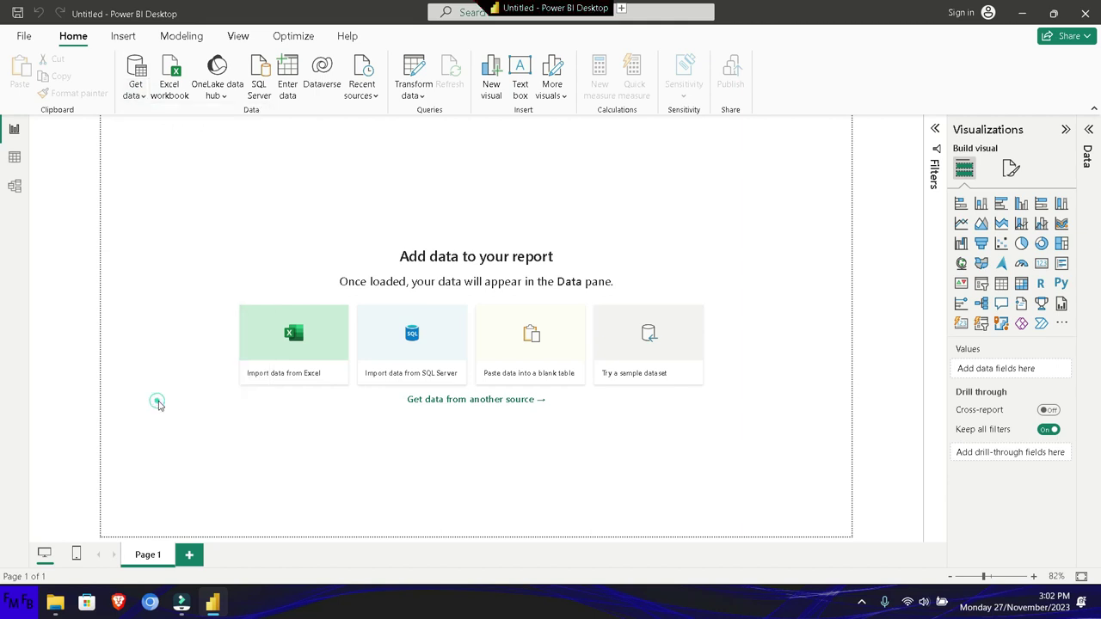
click(491, 231)
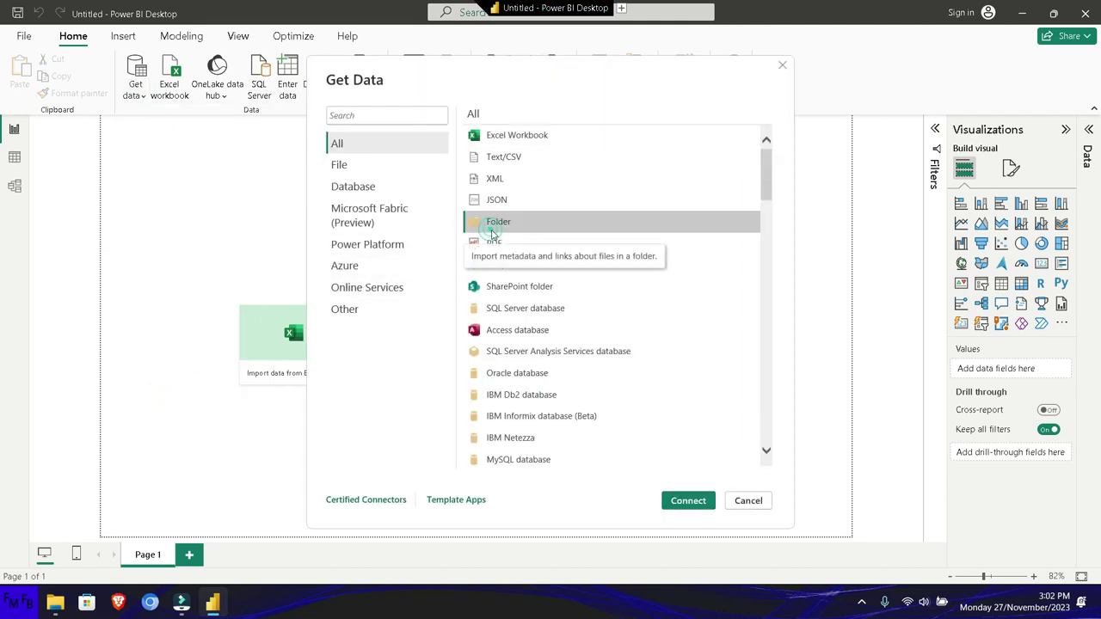
click(690, 498)
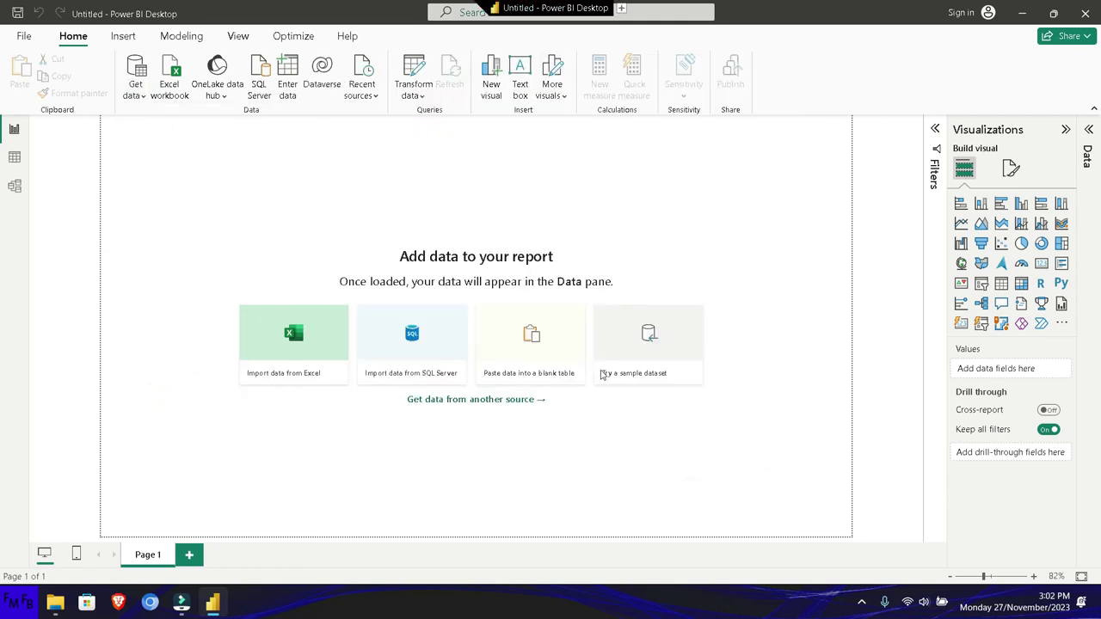
Browse to D:\prueba\Merge and confirm the path so p1–p3.xlsx are listed.
click(673, 279)
scroll(555, 316, down, 2)
scroll(555, 319, down, 2)
double_click(496, 290)
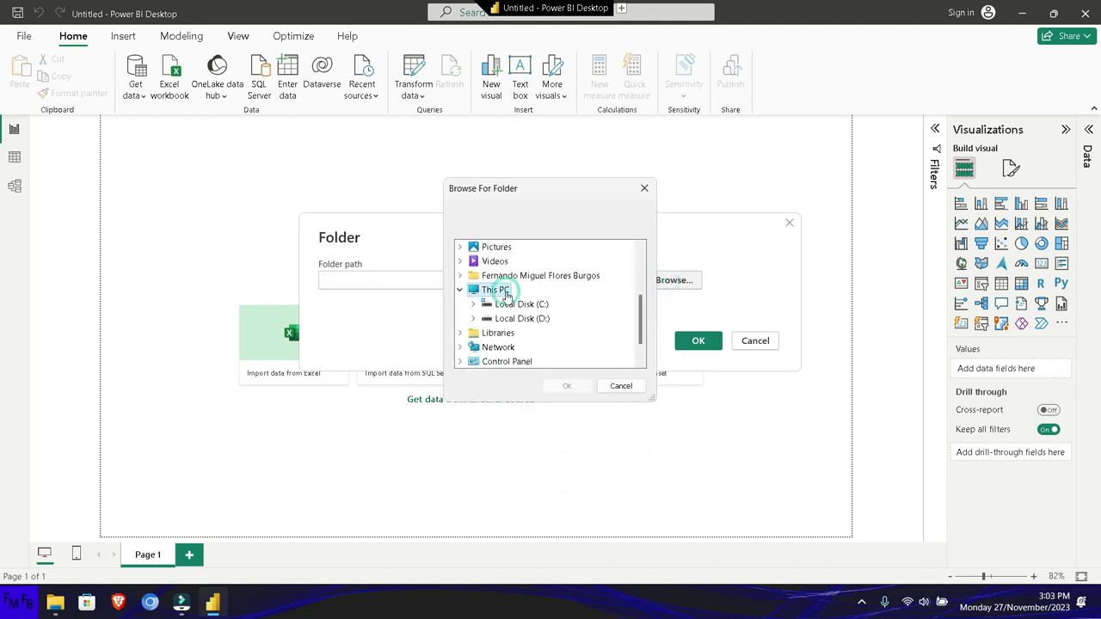
double_click(516, 320)
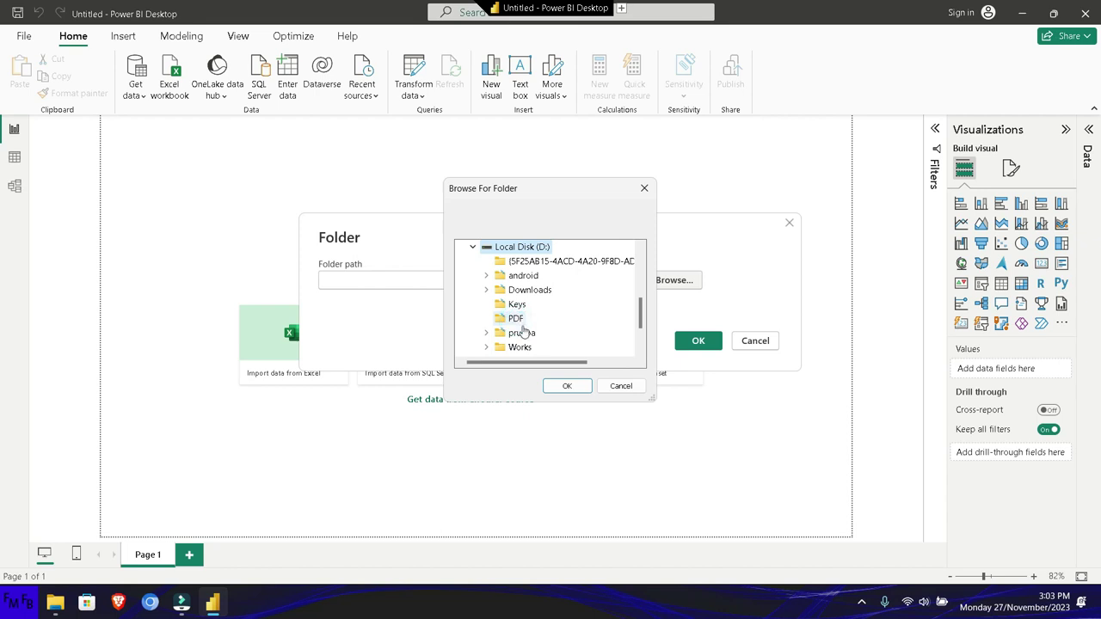
double_click(516, 335)
scroll(515, 339, down, 1)
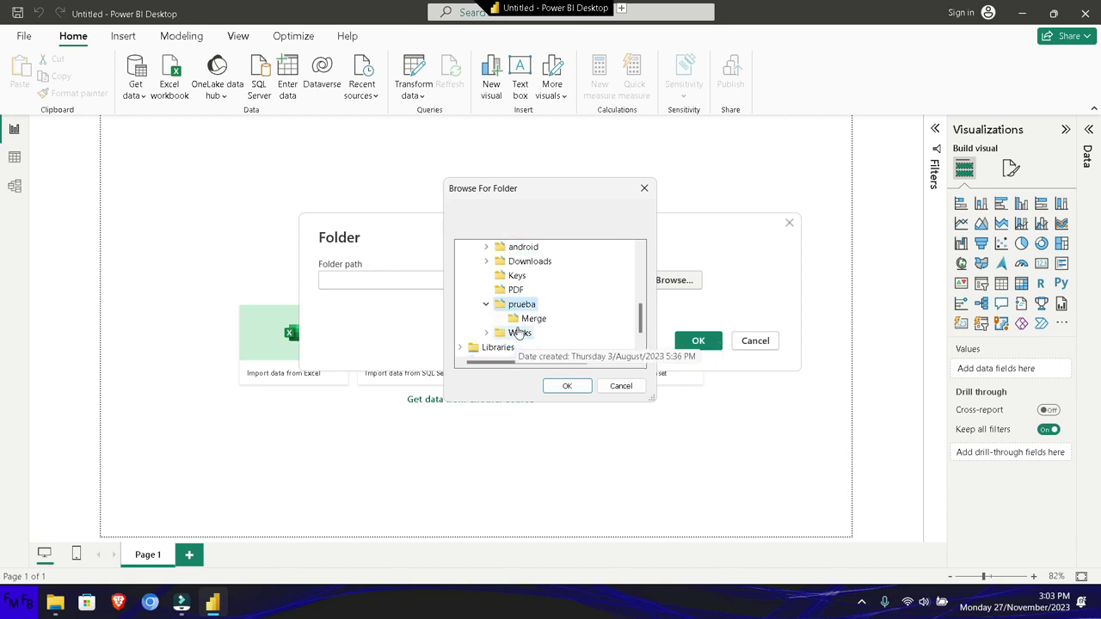
click(529, 318)
click(563, 386)
click(697, 340)
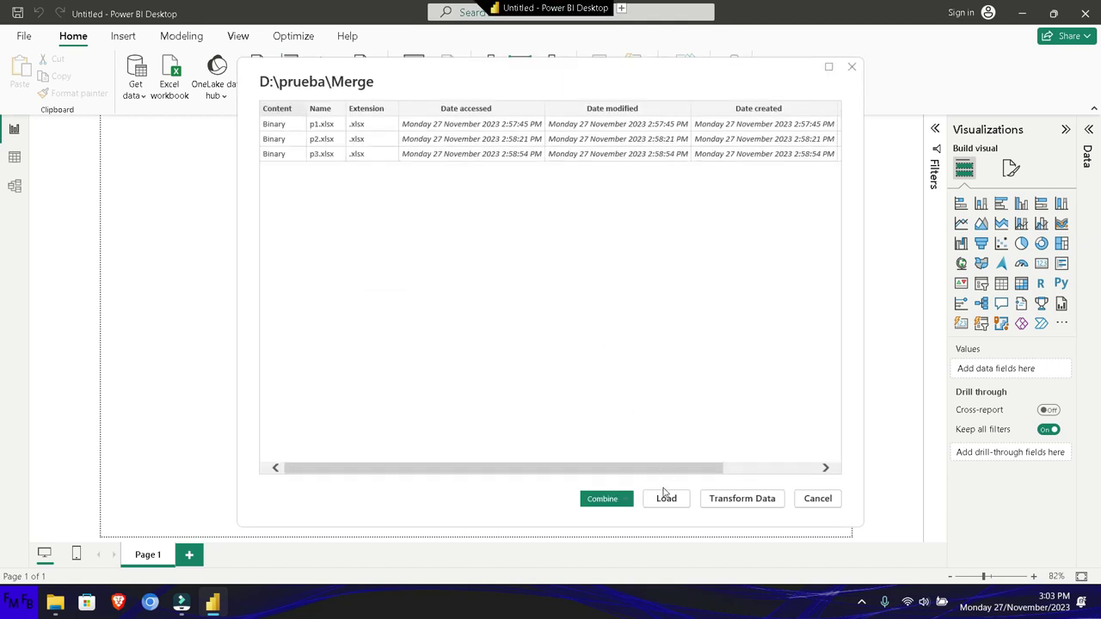
click(629, 499)
Combine and transform the folder's files using Sheet1.
click(633, 511)
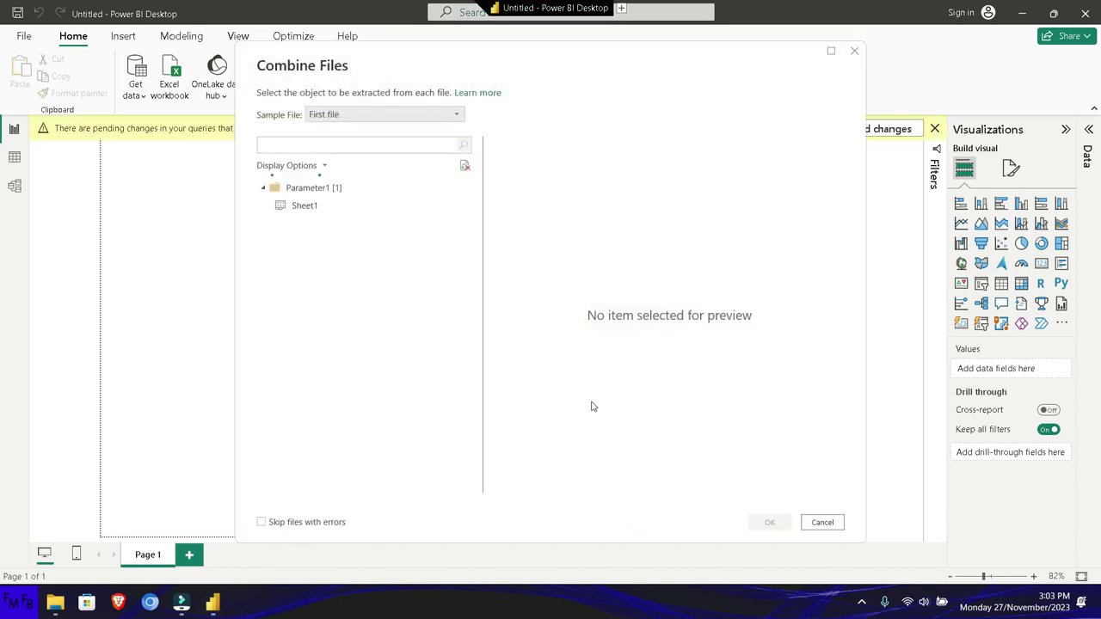
click(321, 206)
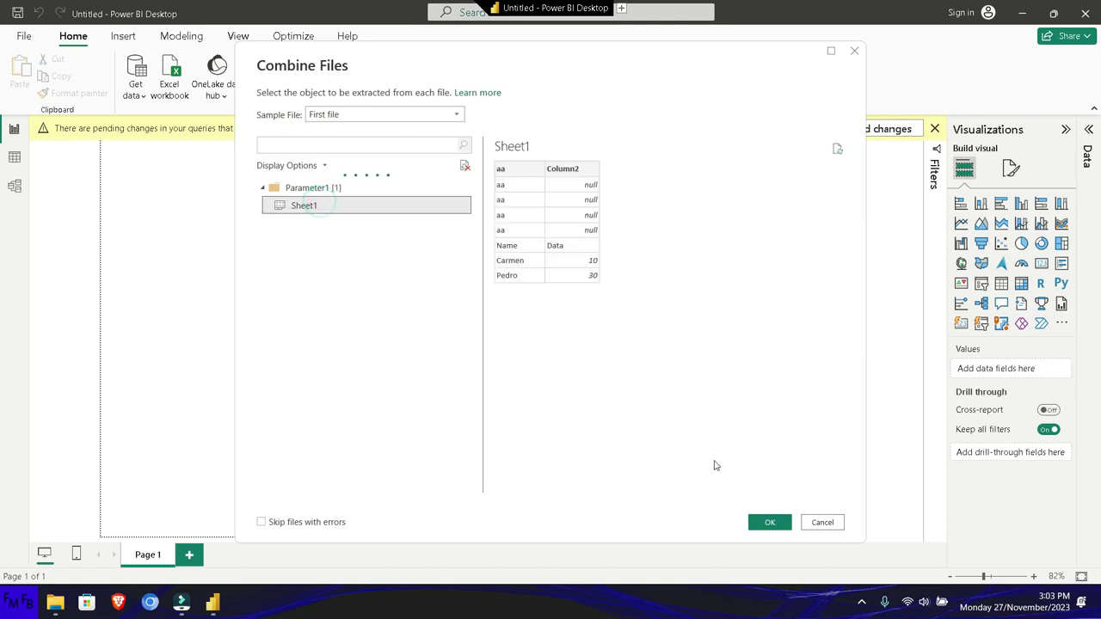
click(774, 522)
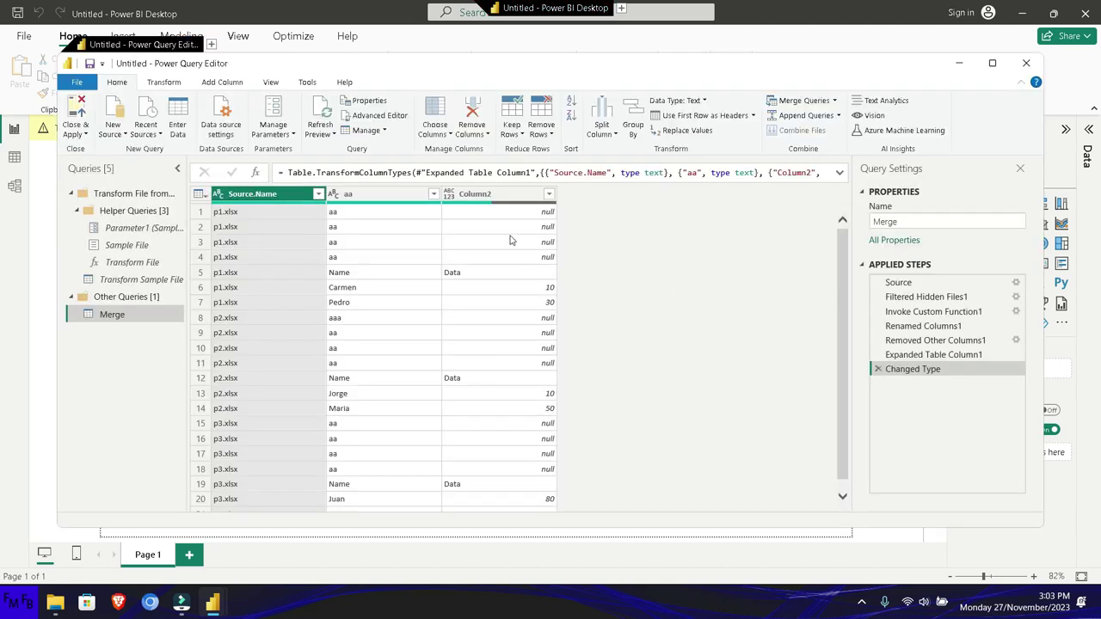
Remove the aa column in the Transform Sample File query.
click(137, 279)
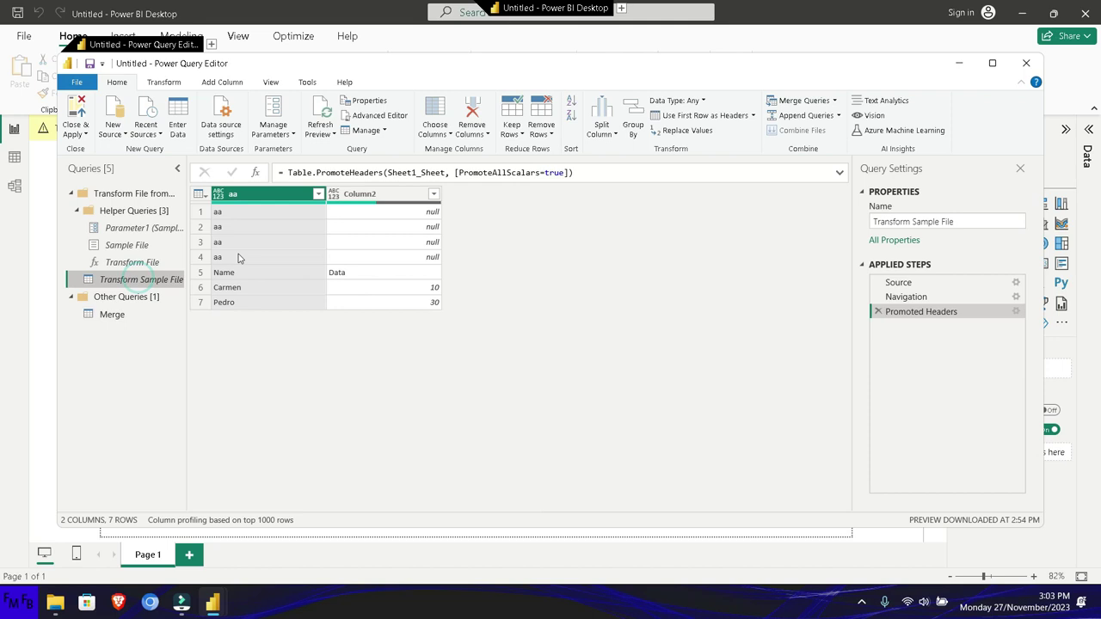
click(480, 134)
click(495, 151)
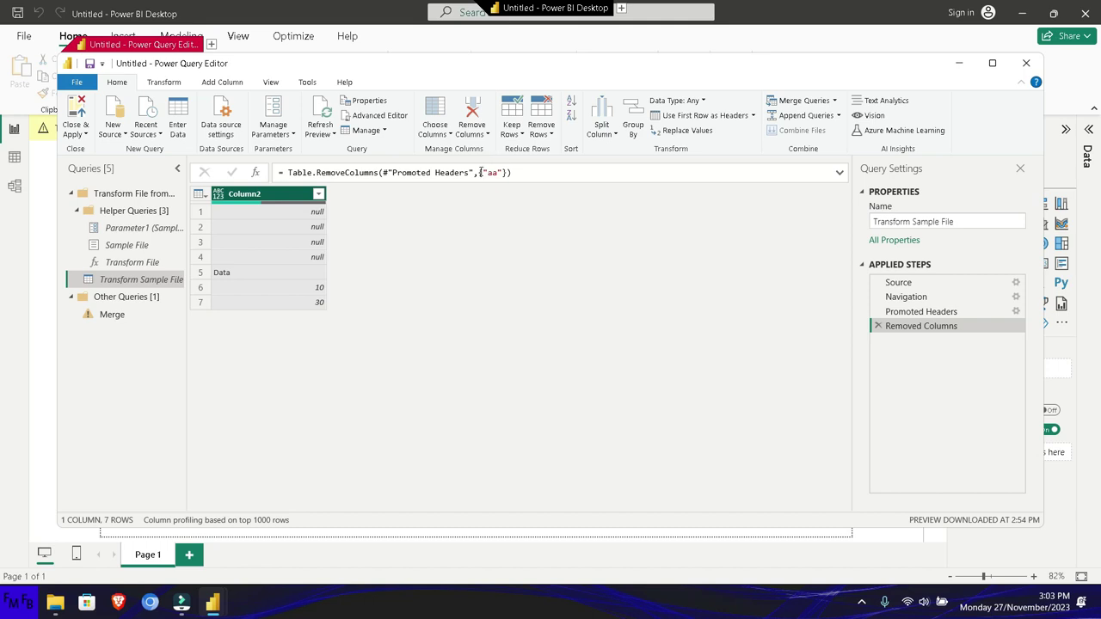
Delete the Removed Columns step to restore the aa column.
click(481, 133)
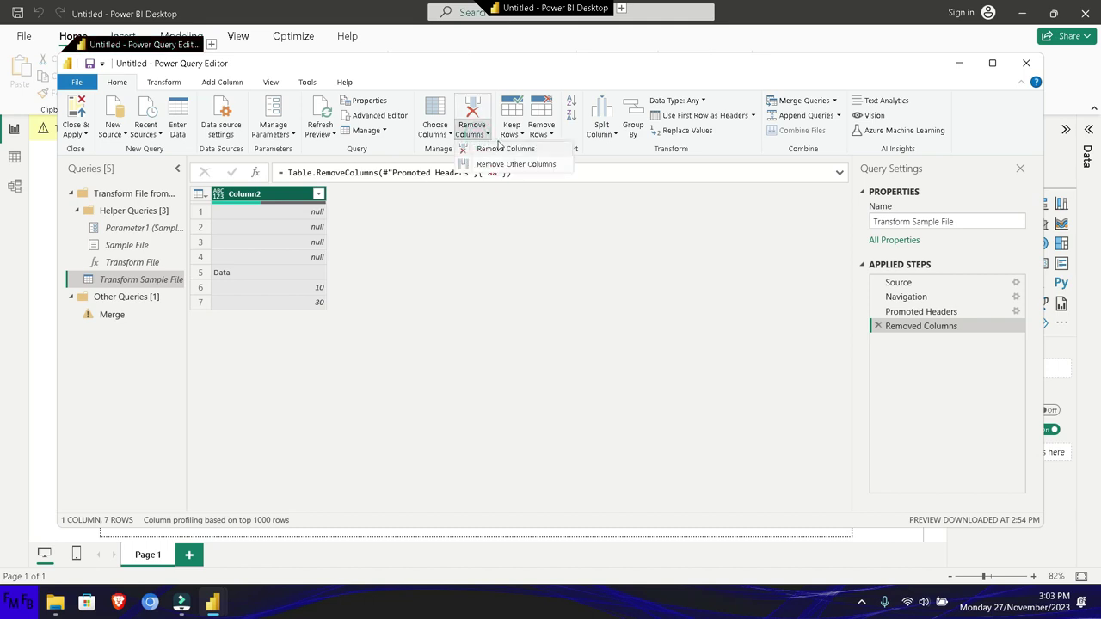
click(541, 133)
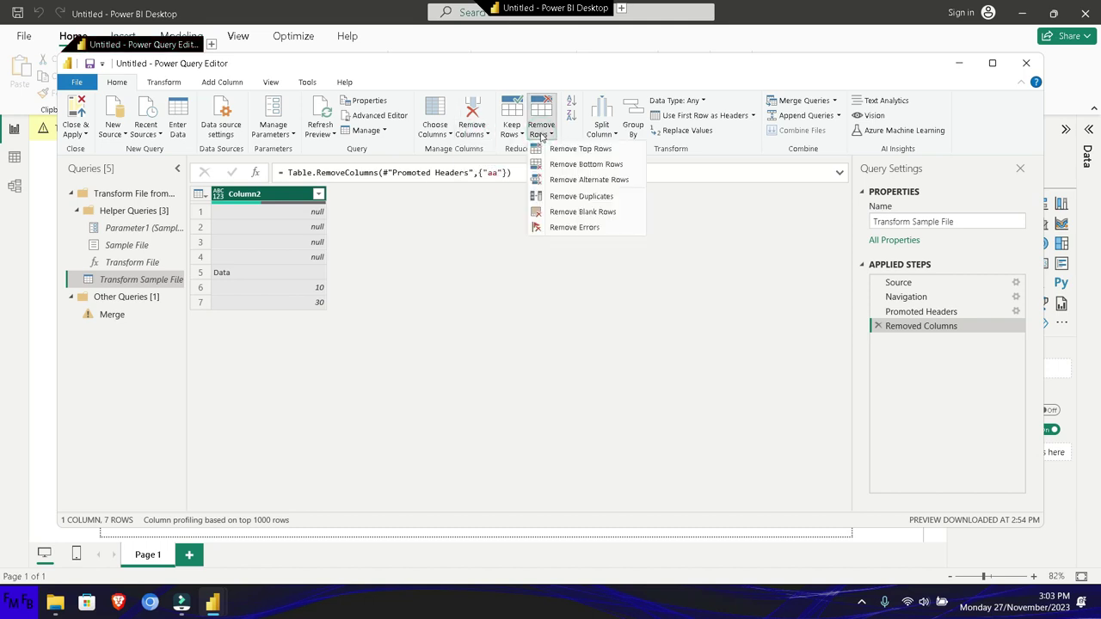
key(Escape)
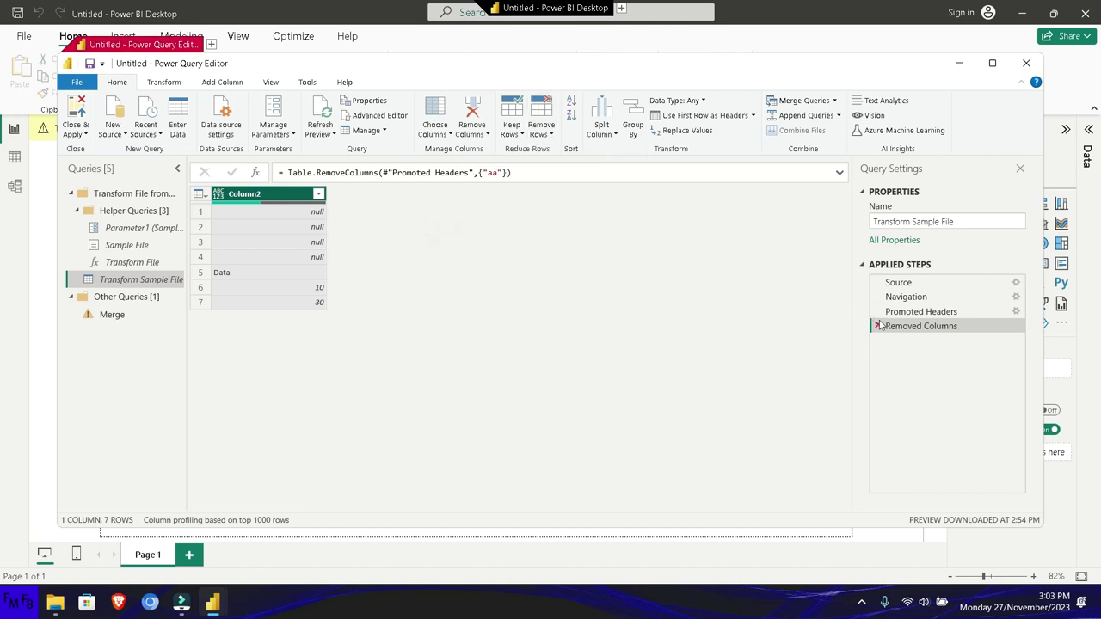
click(877, 325)
Remove the top 4 rows, promote Name/Data headers, then Close & Apply.
click(557, 135)
click(558, 148)
text(4)
key(Return)
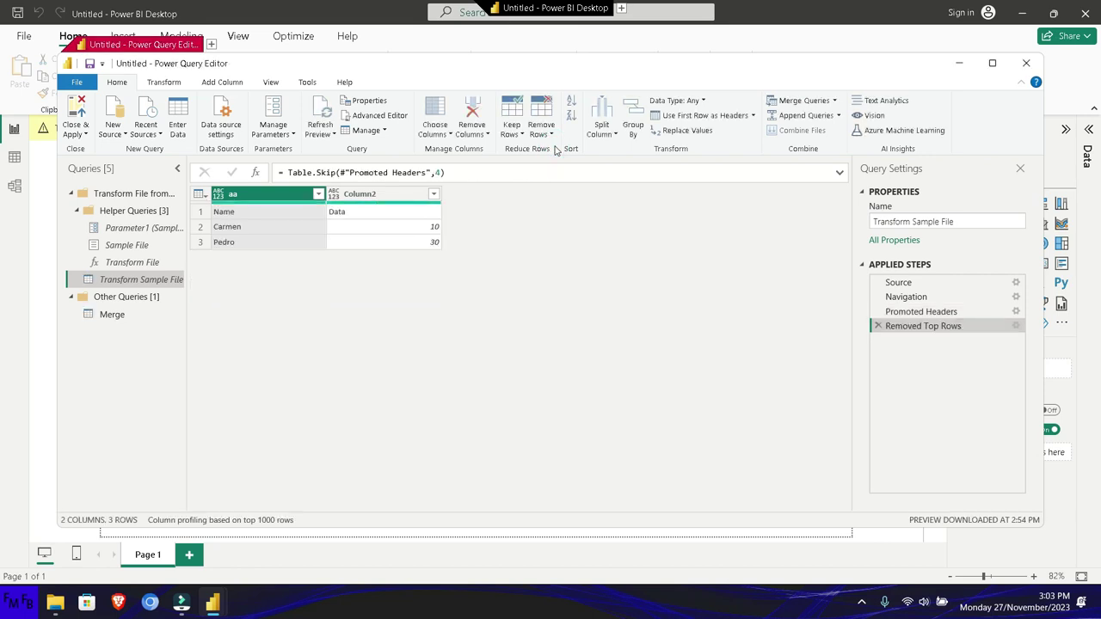
click(679, 115)
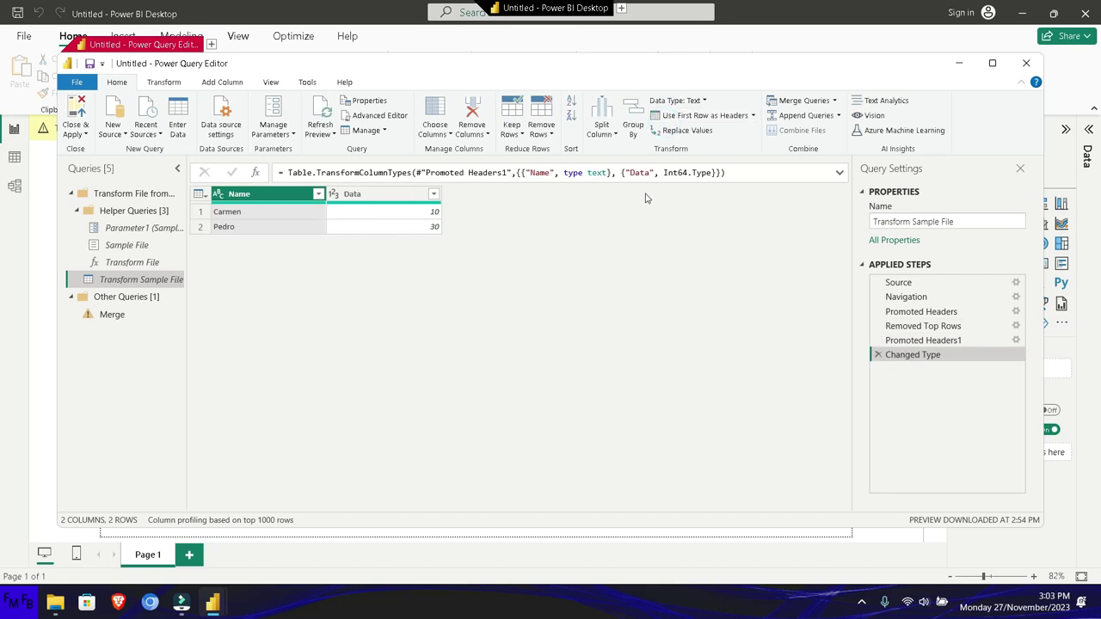
click(76, 134)
click(91, 150)
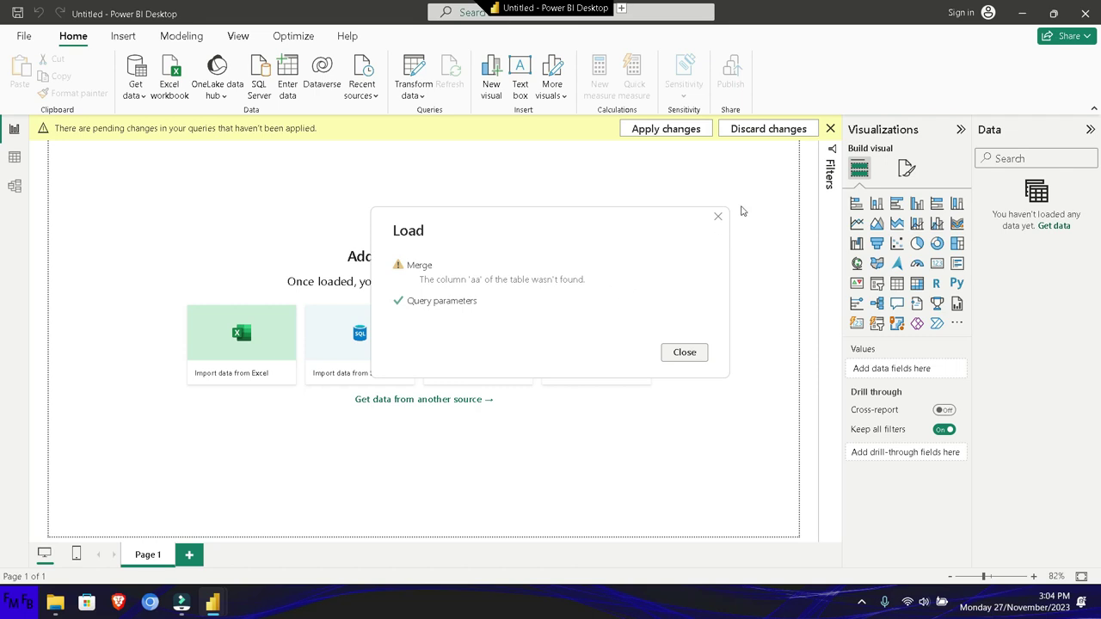
Dismiss the load error report and open the Power Query editor via Transform data.
click(717, 216)
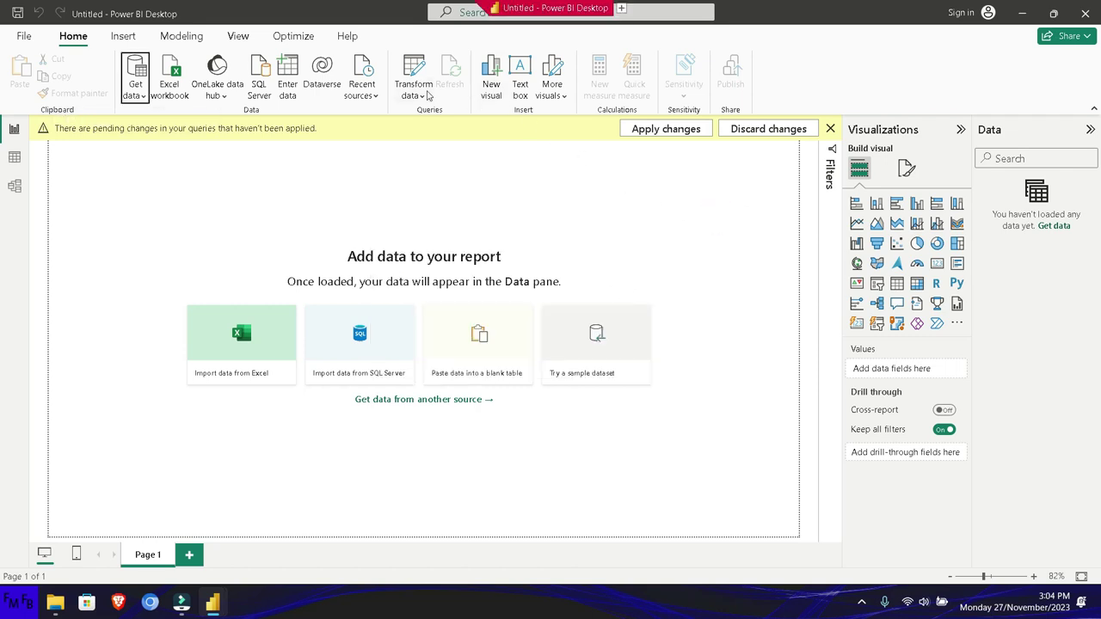
click(423, 95)
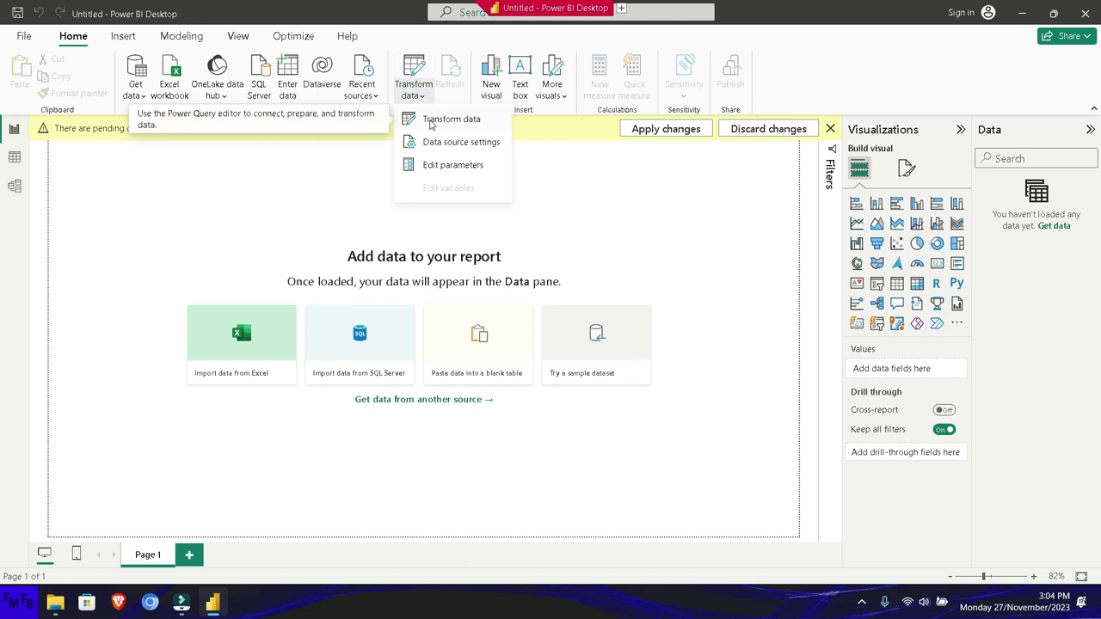
click(431, 120)
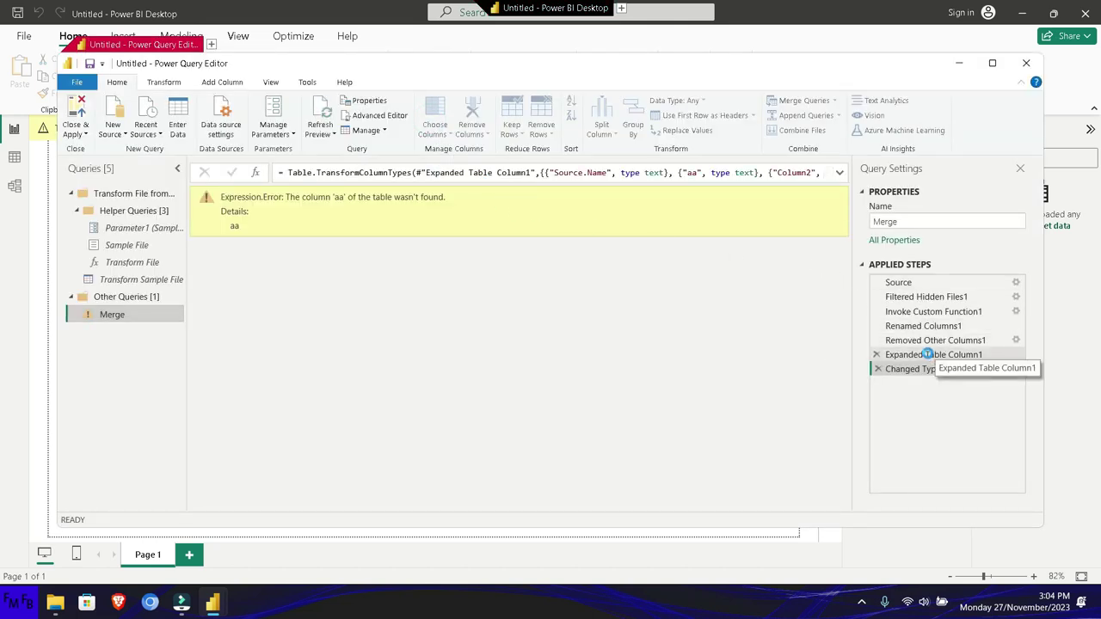
Delete the Merge query's failing Changed Type step, then Close & Apply.
click(918, 353)
click(916, 341)
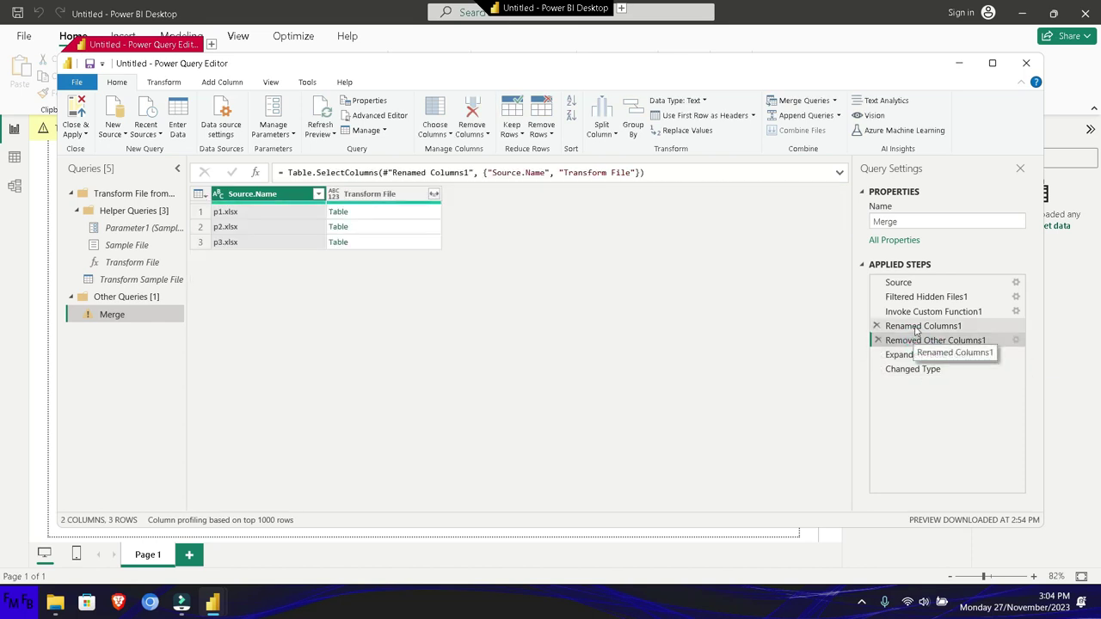
click(915, 327)
click(905, 355)
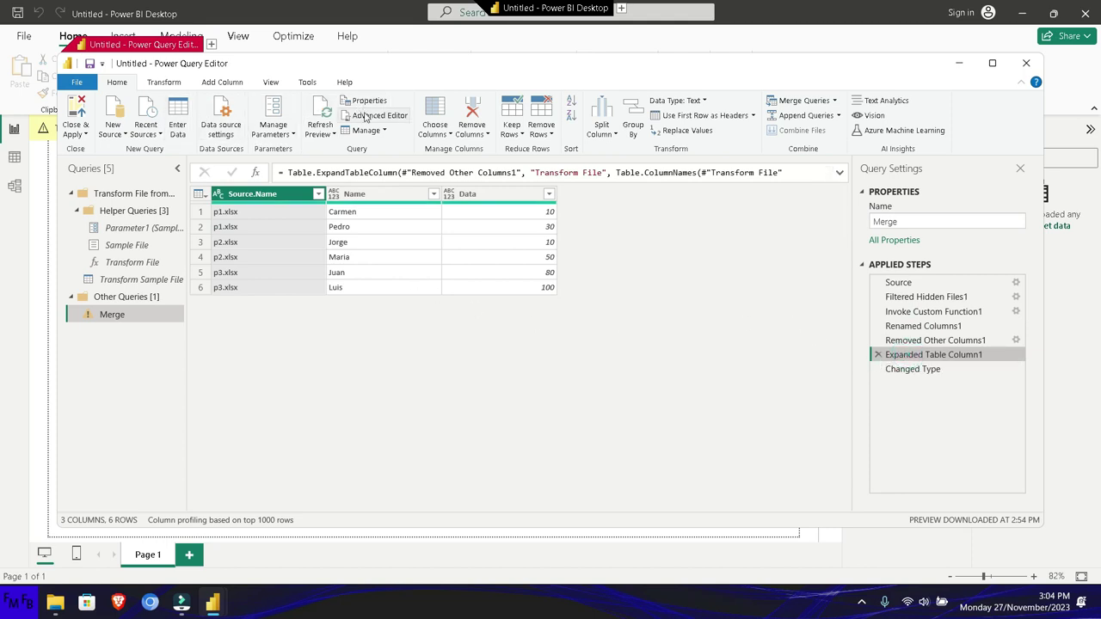
click(902, 370)
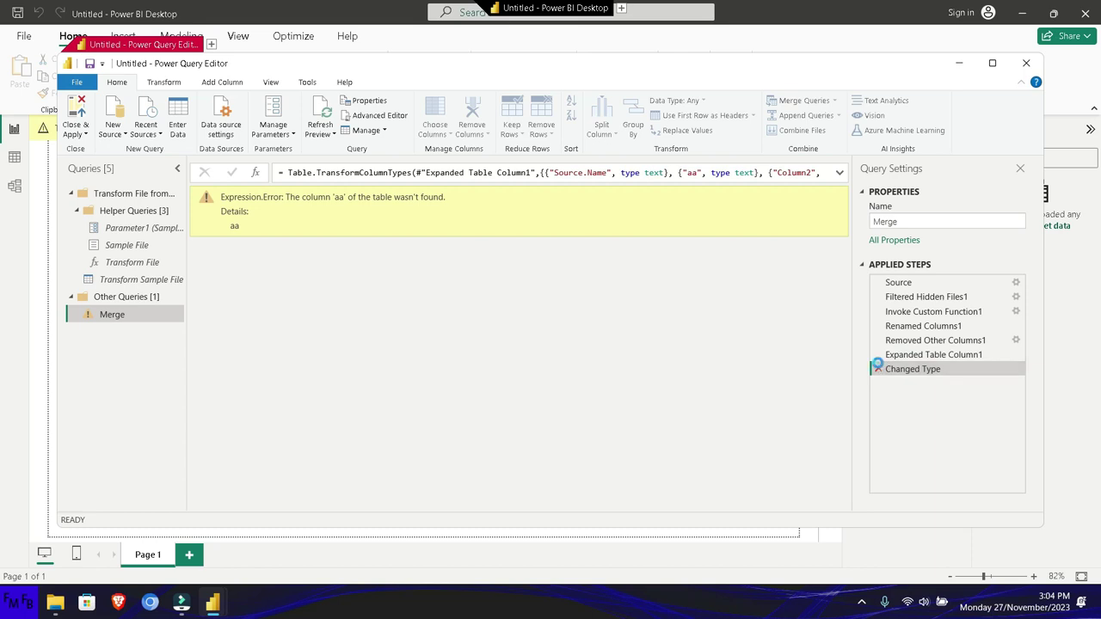
click(878, 369)
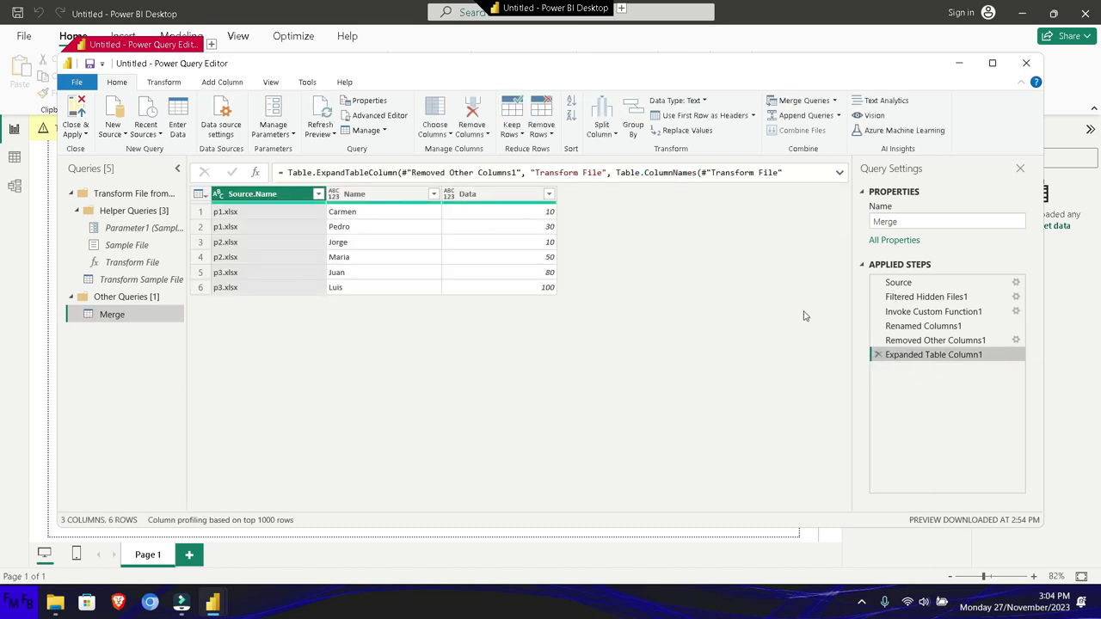
click(90, 132)
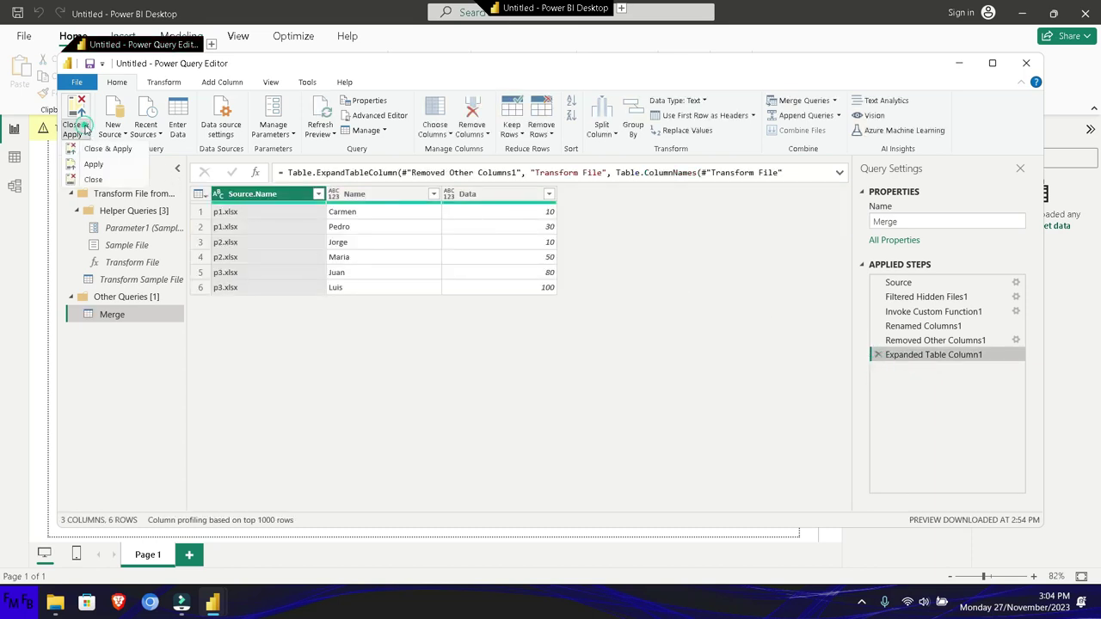
click(92, 160)
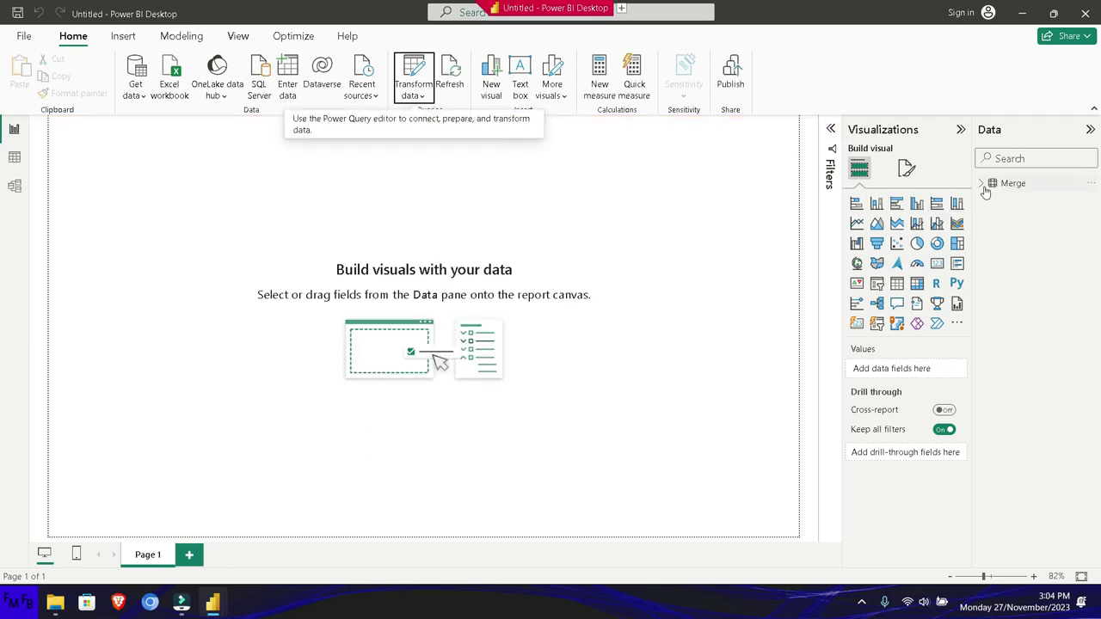
Build a table visual from the Merge query with the Name and Data fields.
click(984, 188)
click(1031, 201)
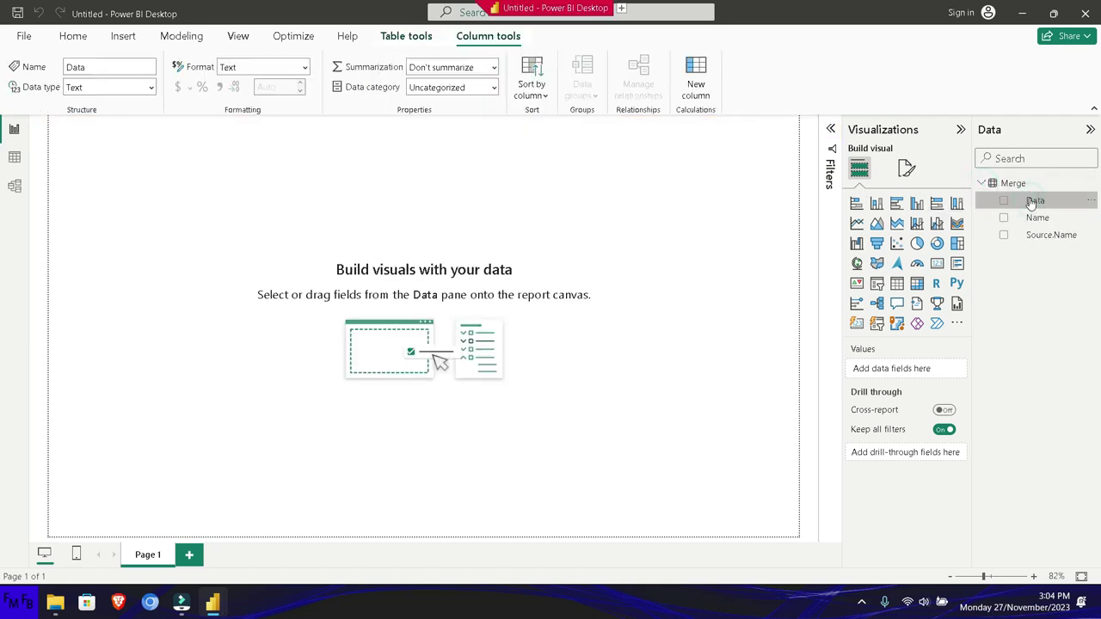
mouse_move(1036, 217)
mouse_down()
mouse_move(490, 232)
mouse_move(453, 259)
mouse_up()
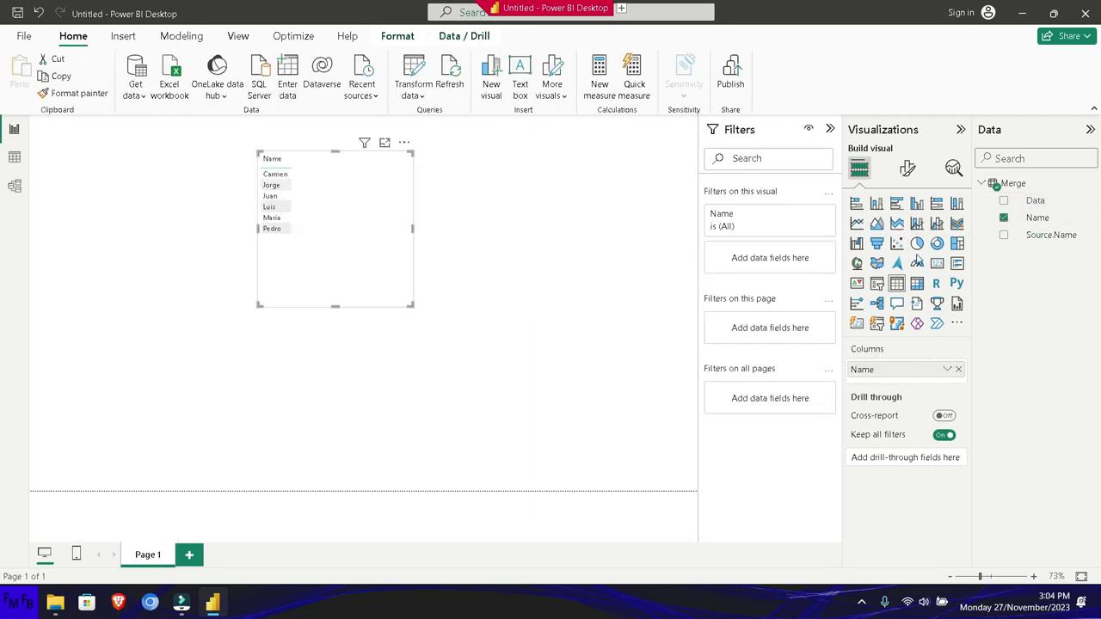
click(1066, 237)
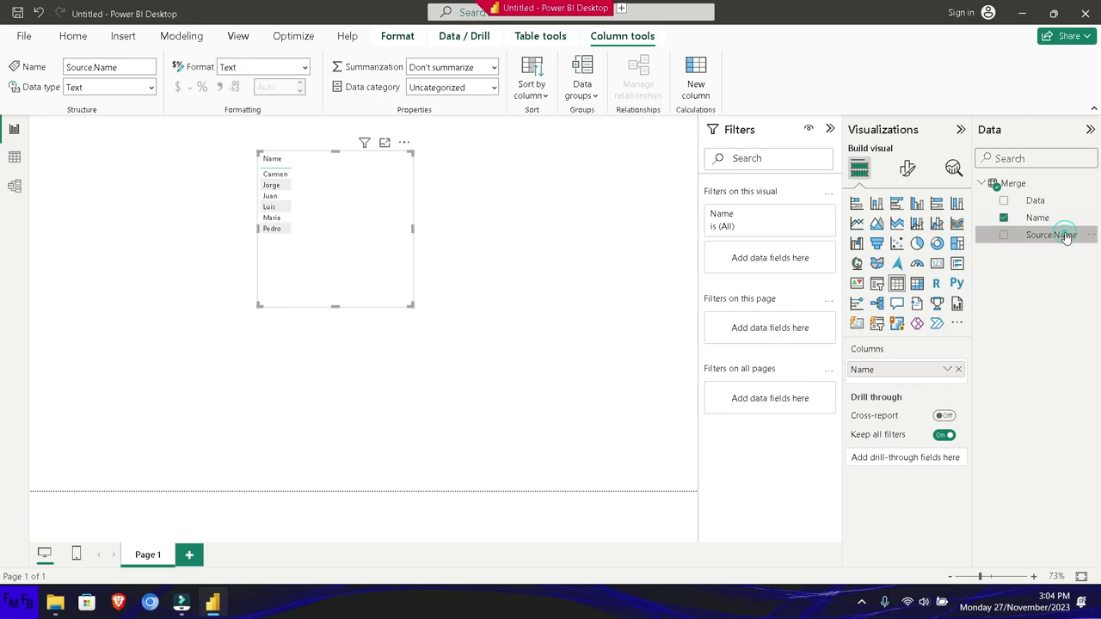
drag(1036, 201, 957, 358)
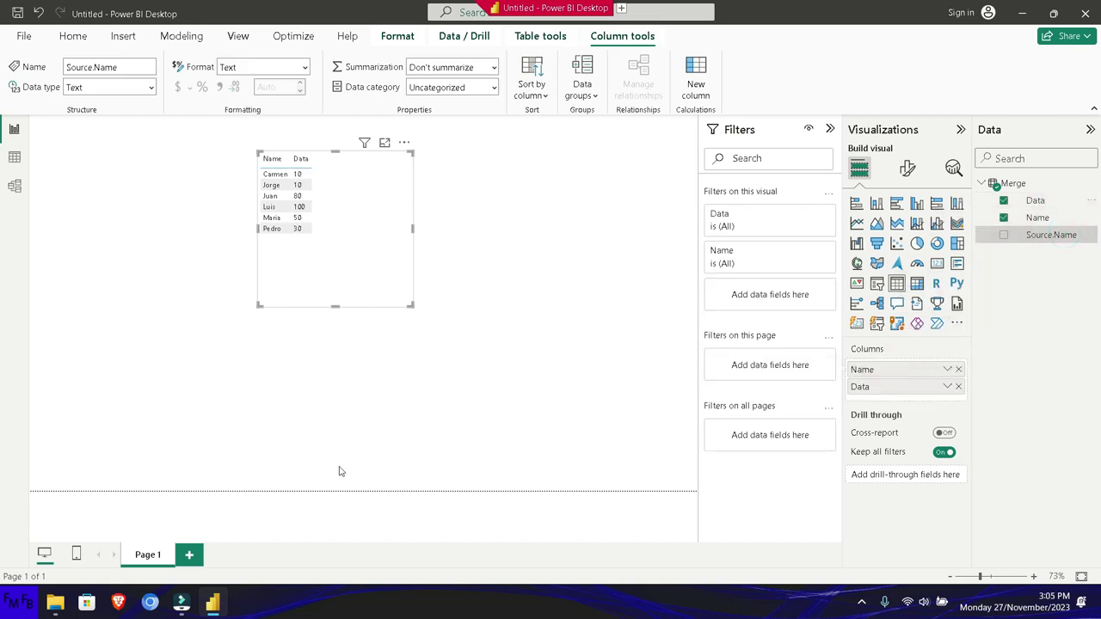
mouse_move(55, 604)
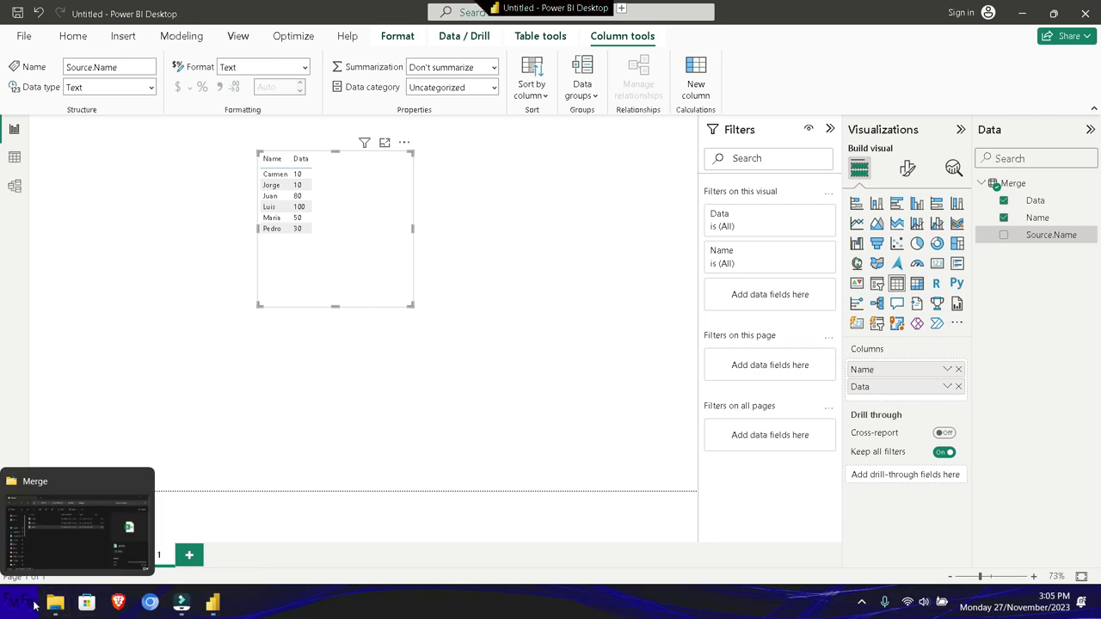
click(19, 602)
Launch Excel and start a new blank workbook.
click(261, 142)
click(424, 239)
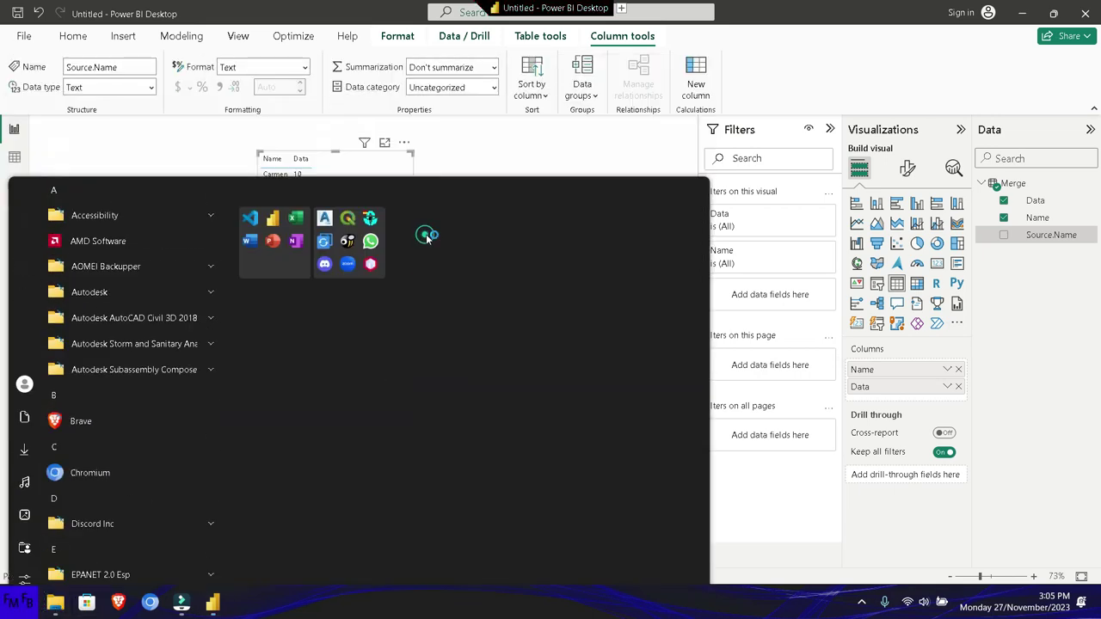
key(Escape)
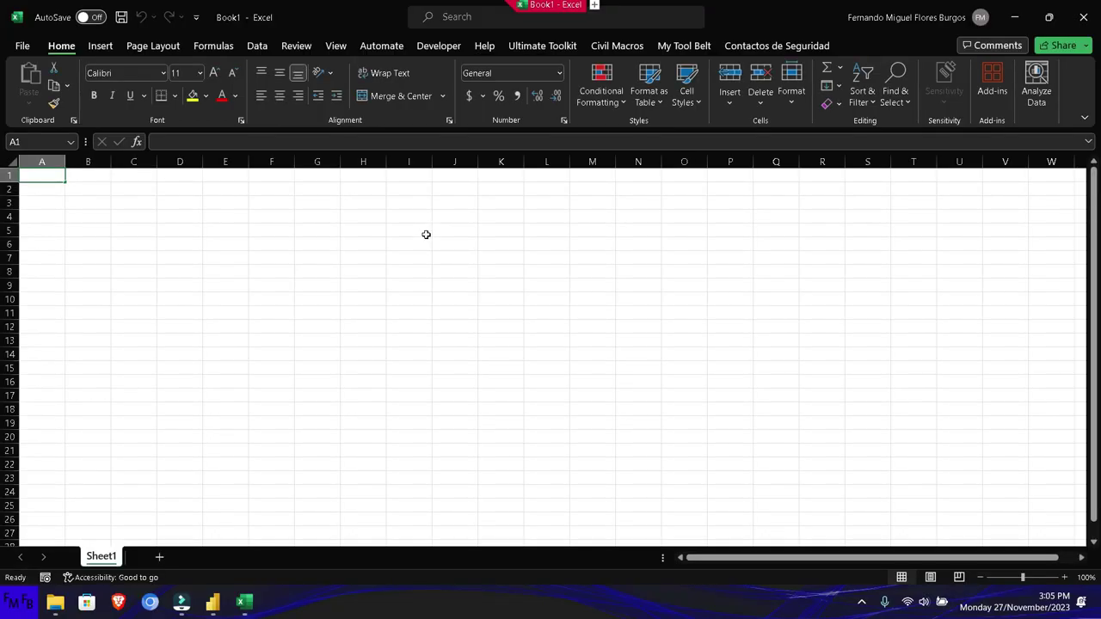
Enter five 'aa' filler rows at the top of column A.
text(aa)
key(Return)
text(aa)
key(Return)
text(aa)
key(Return)
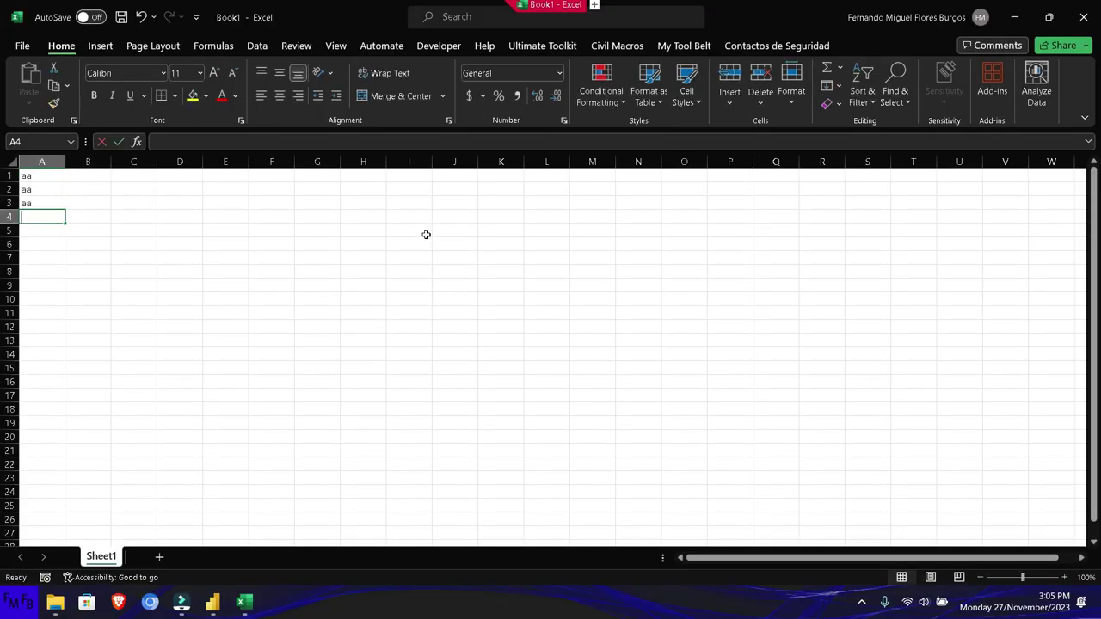
text(aa)
key(Return)
text(aa)
key(Return)
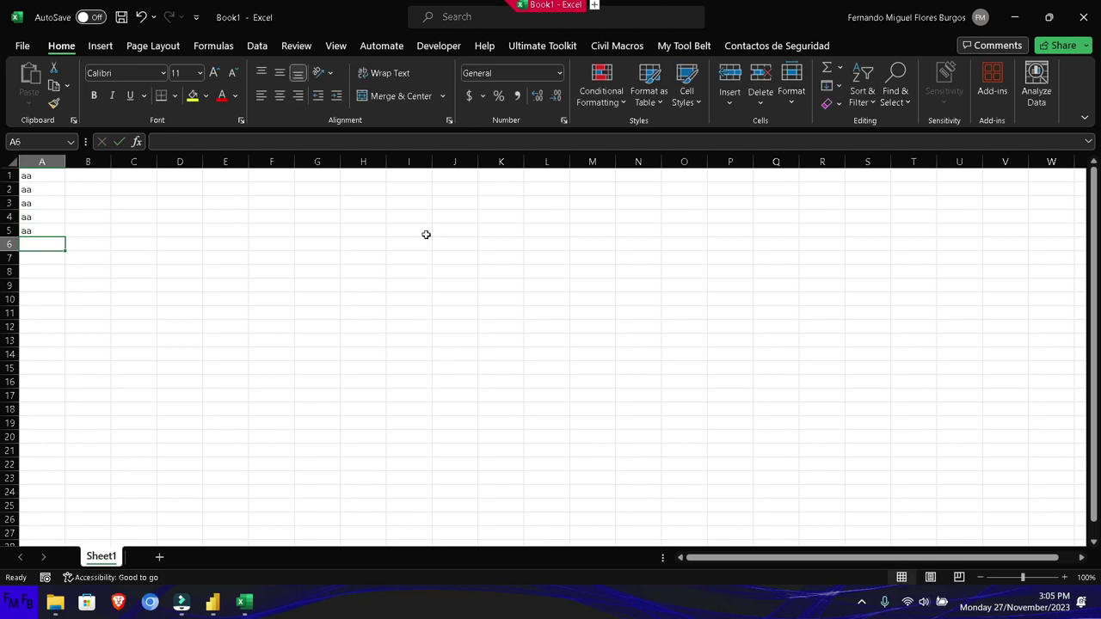
Add Name/Data headers with rows Julio 60 and Enrique 80.
text(Name)
key(Tab)
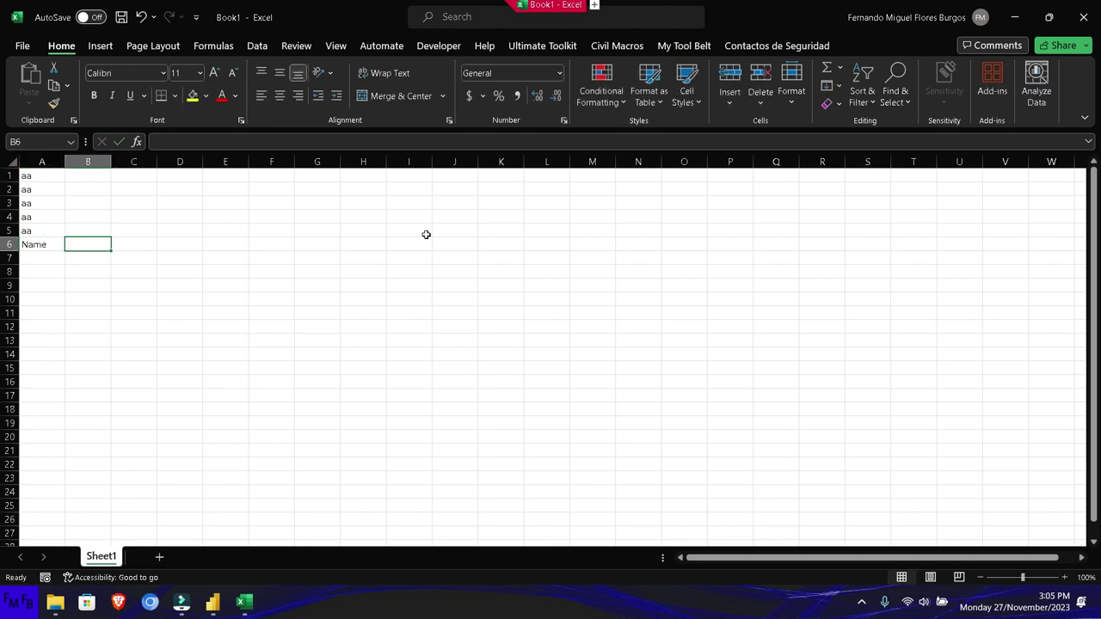
text(Data)
key(Return)
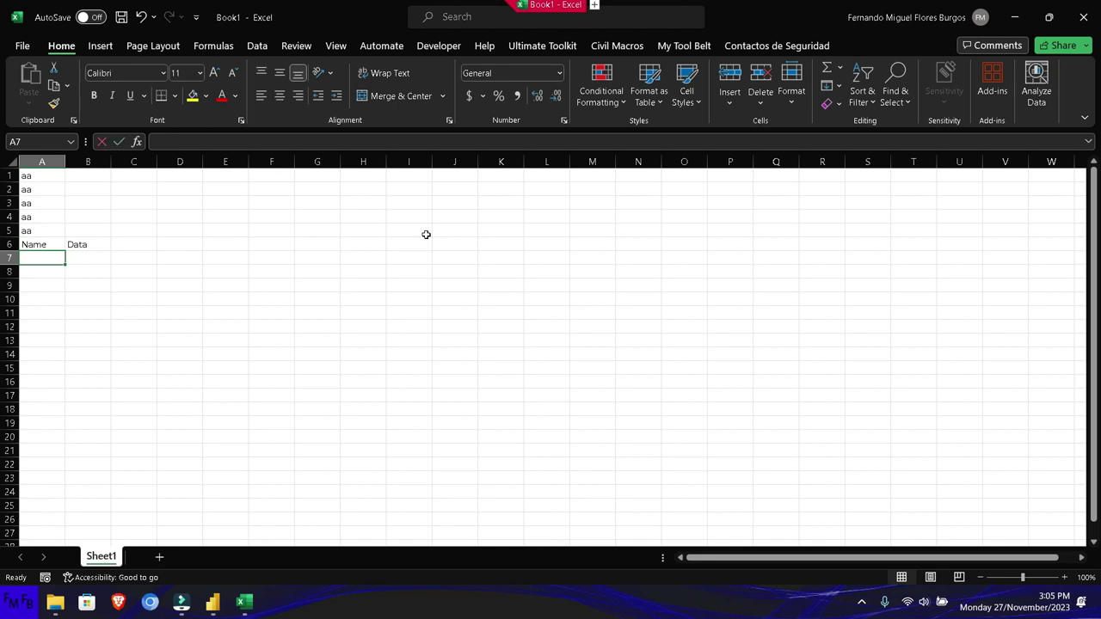
text(Julio)
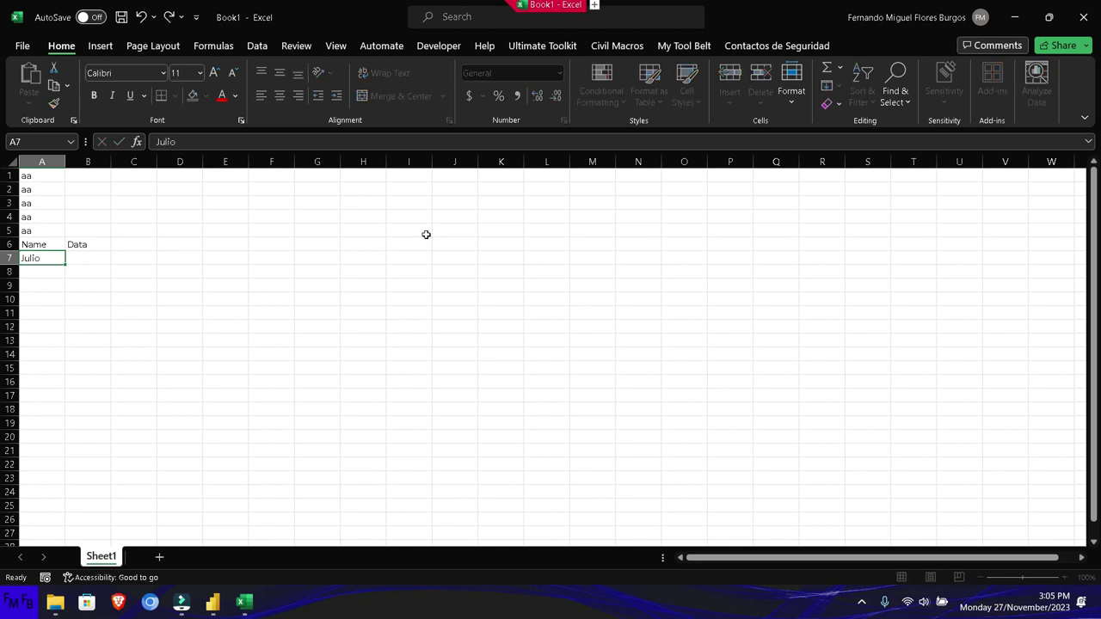
key(Return)
text(Enrique)
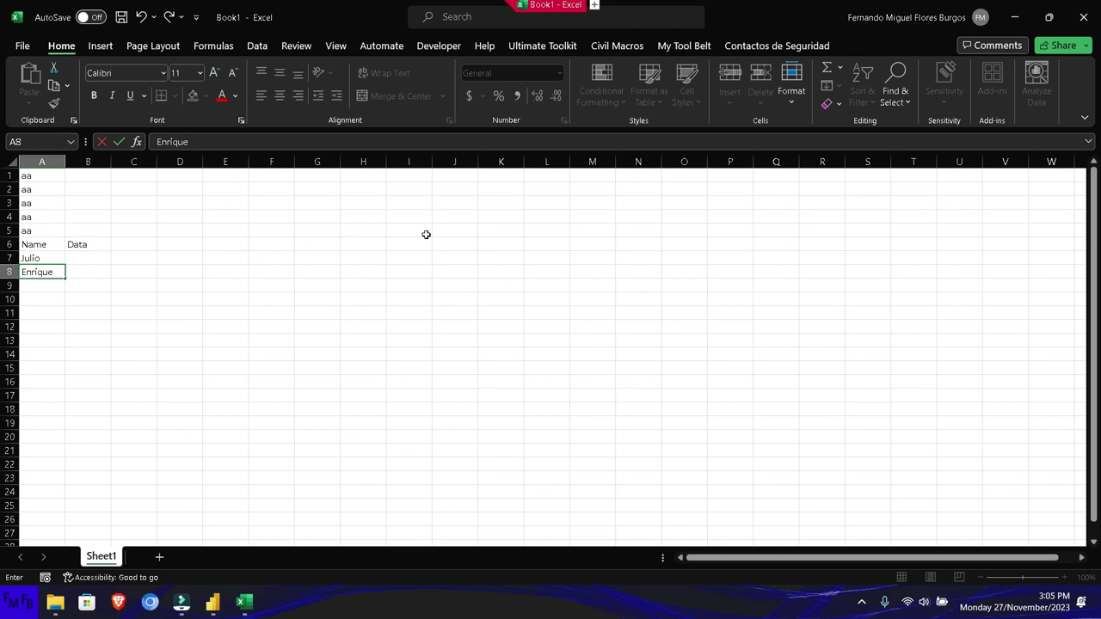
key(Tab)
key(Up)
text(60)
key(Return)
text(80)
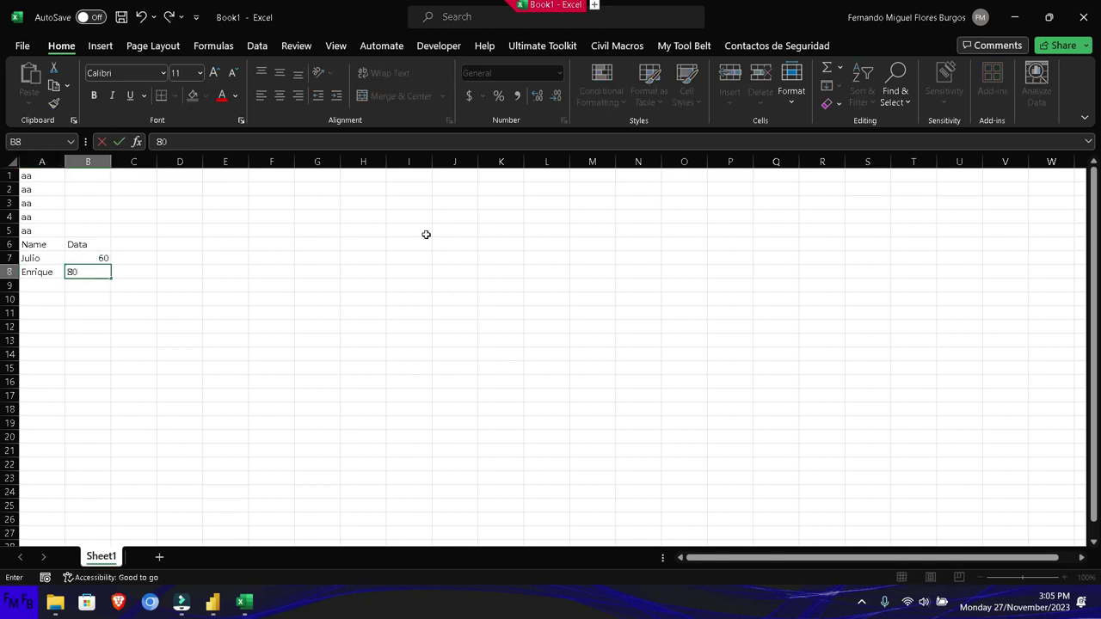
key(Return)
Save the workbook as p4 in D:\prueba\Merge alongside p1–p3.
key(ctrl+o)
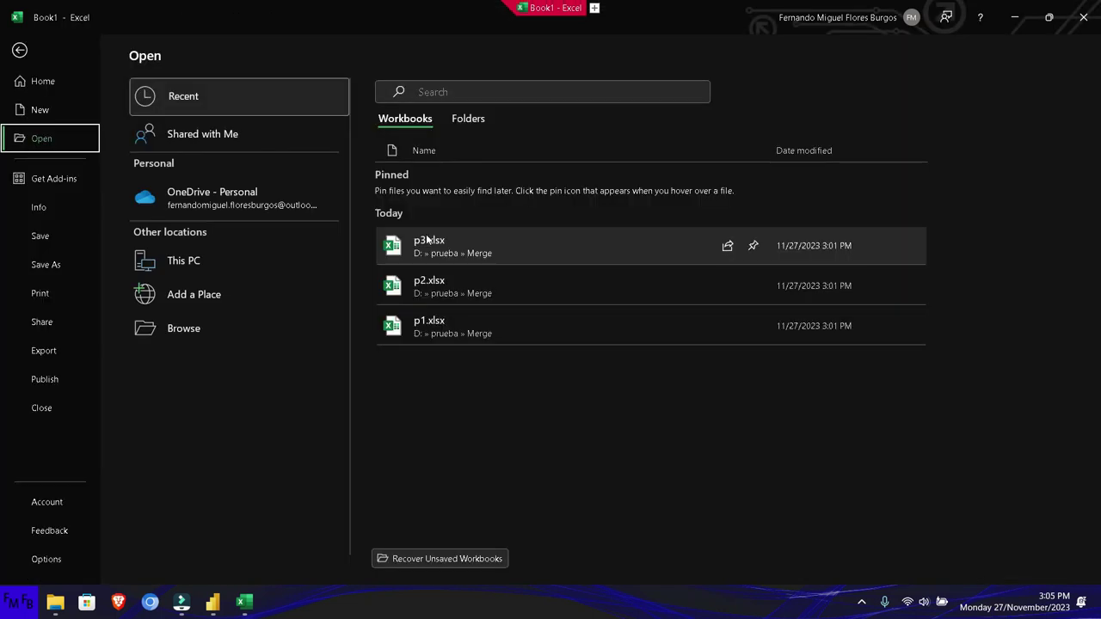
click(45, 264)
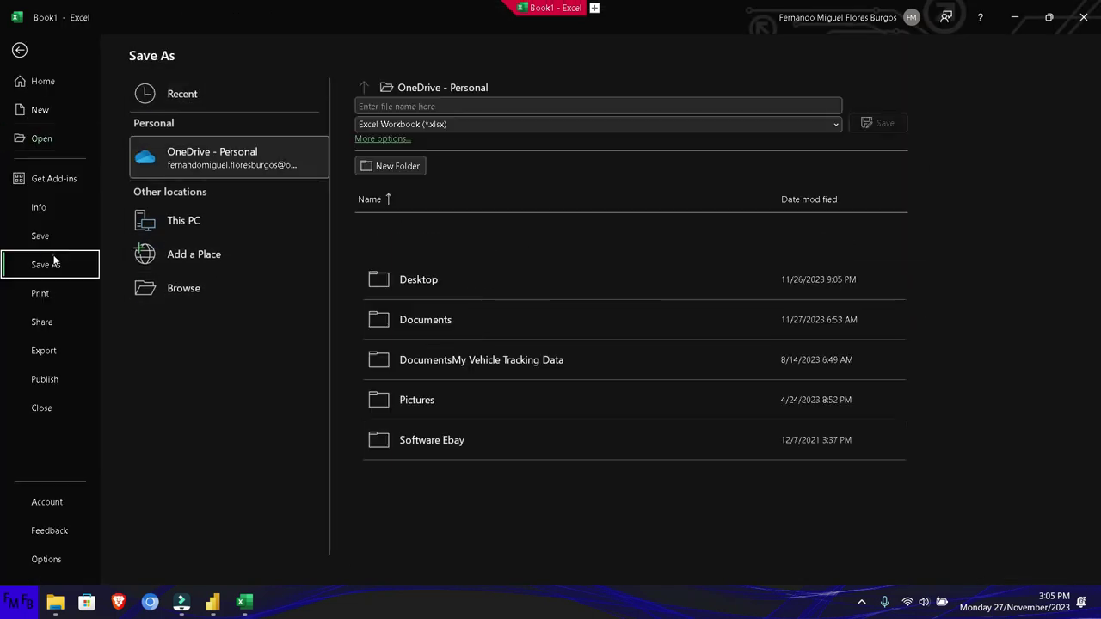
click(162, 292)
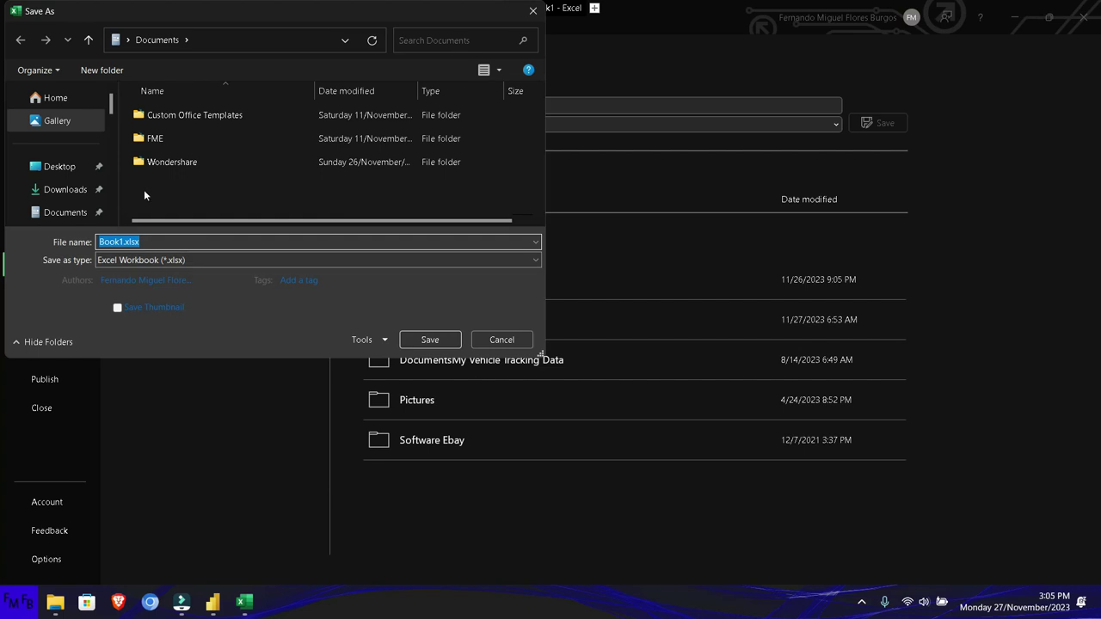
scroll(78, 147, down, 3)
scroll(77, 147, down, 3)
scroll(76, 149, down, 3)
scroll(76, 149, down, 1)
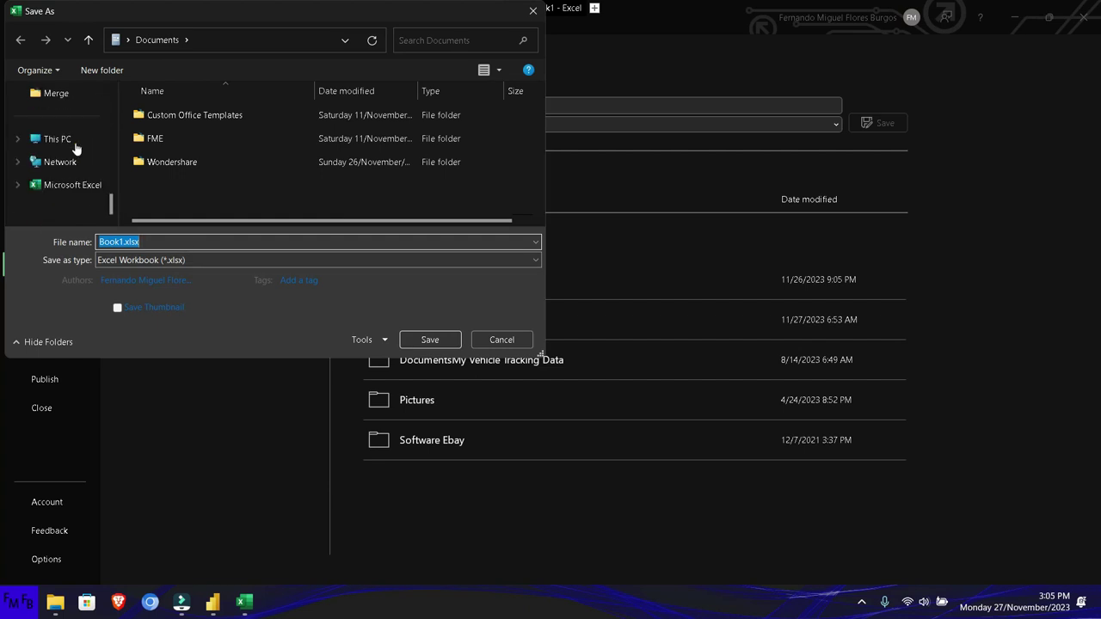
click(54, 139)
double_click(341, 124)
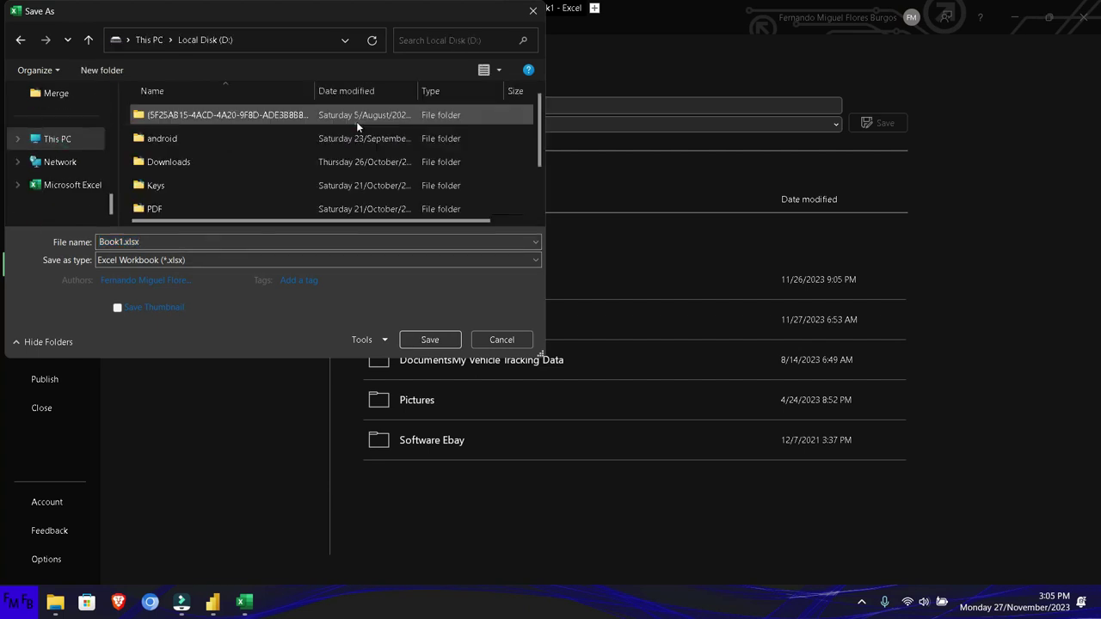
scroll(210, 172, down, 1)
double_click(187, 183)
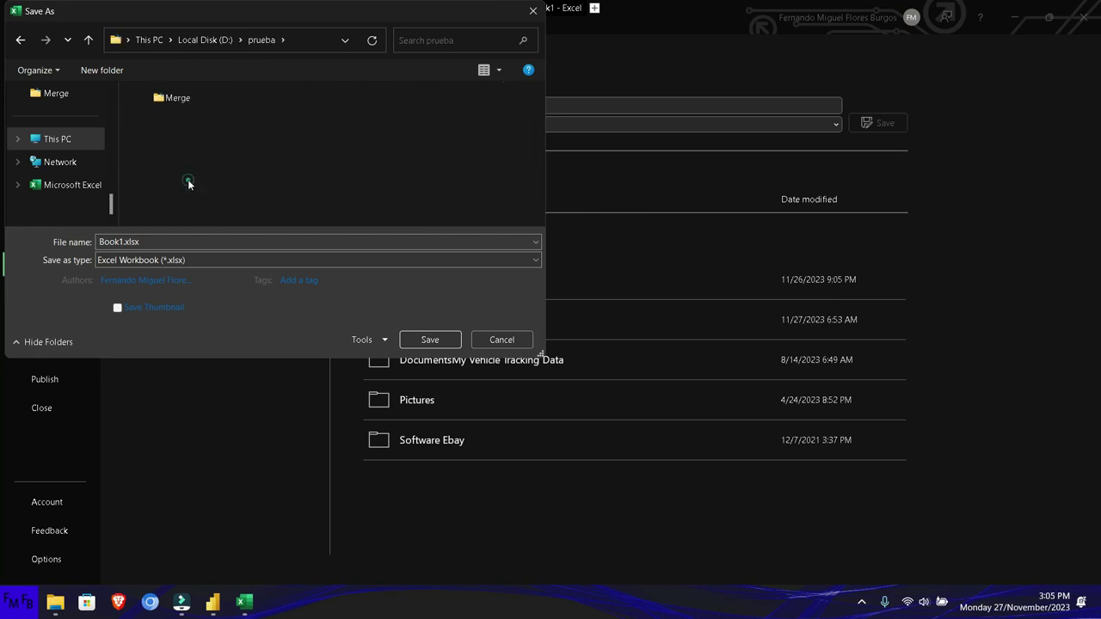
double_click(186, 98)
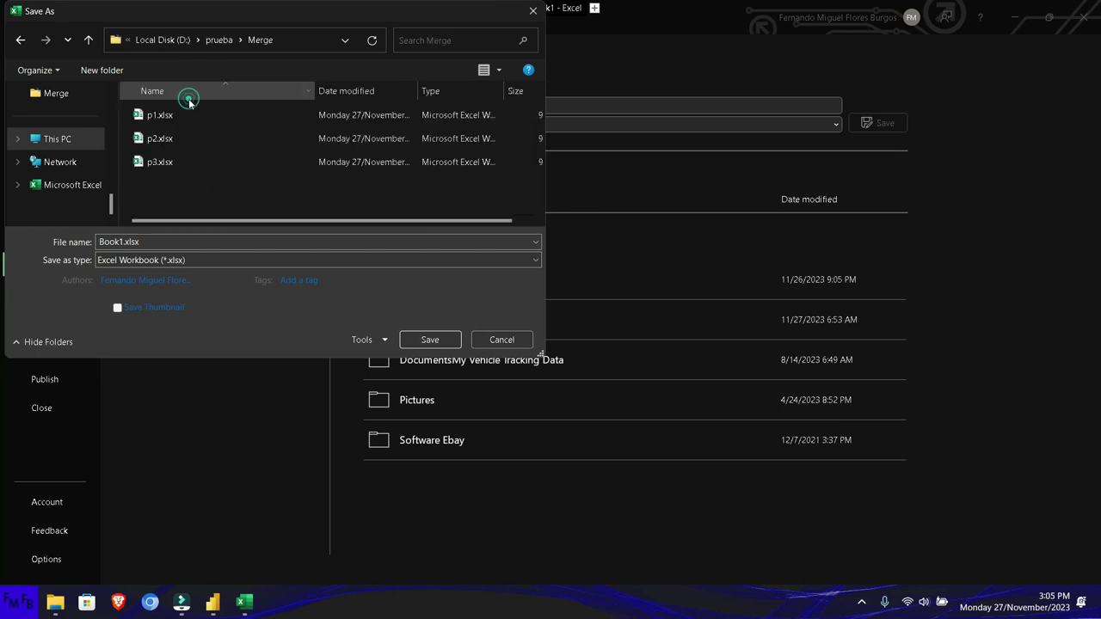
click(233, 242)
text(p4)
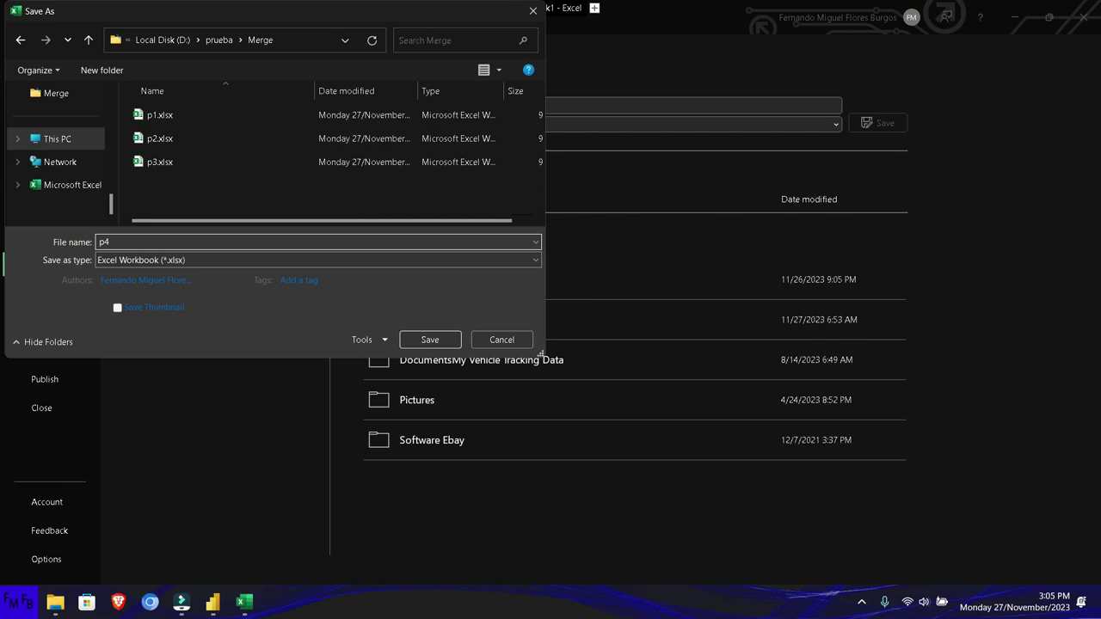
key(Return)
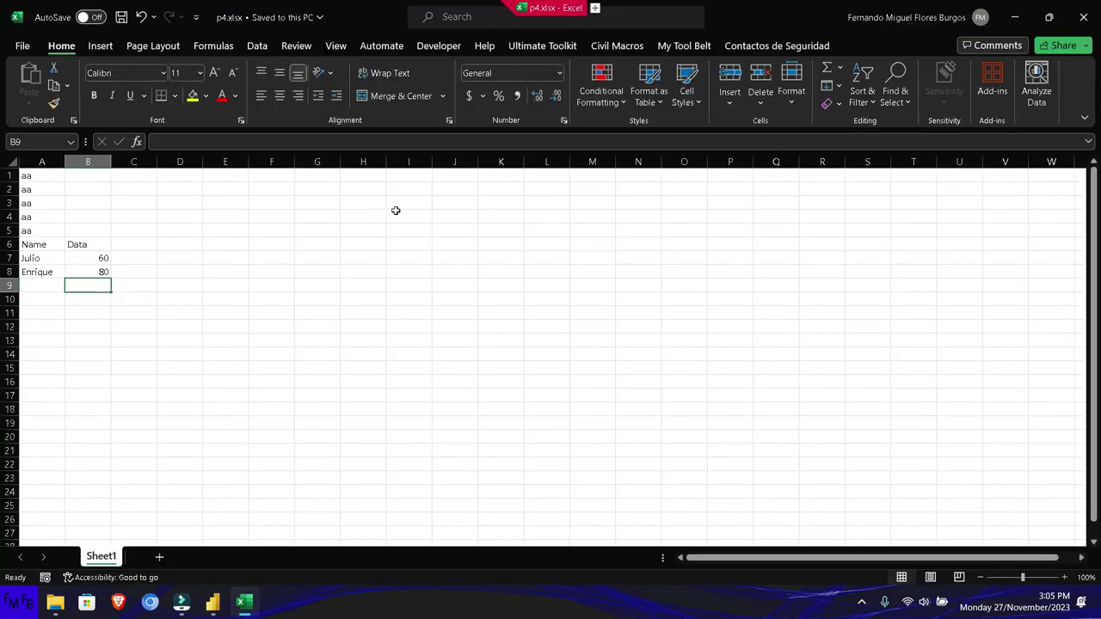
Close Excel and refresh Power BI's Merge data to pick up p4.
key(alt+F4)
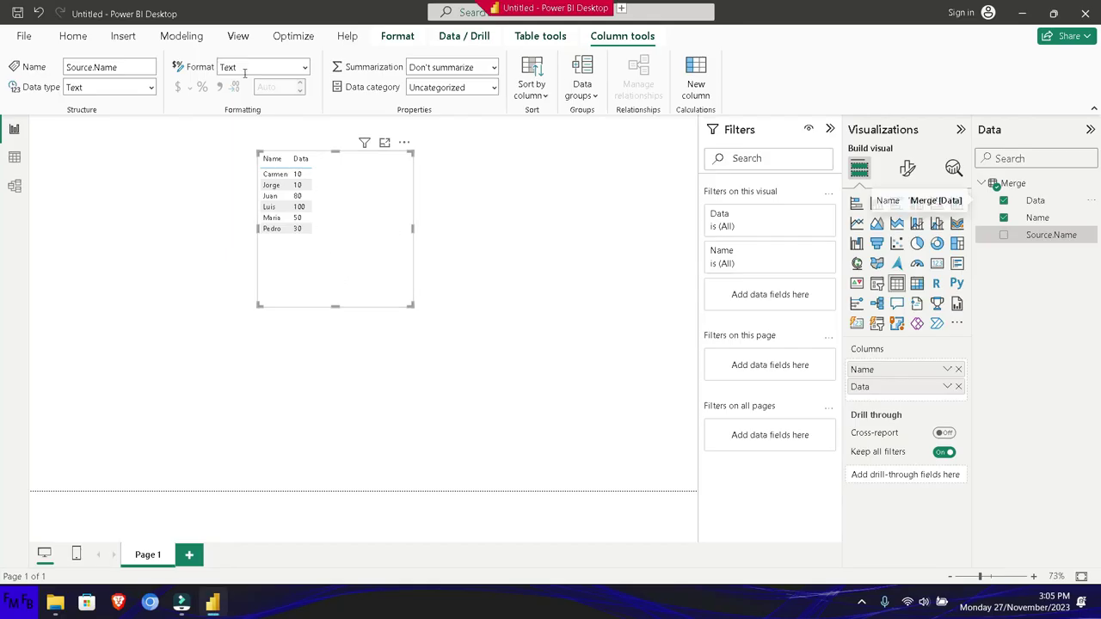
click(81, 41)
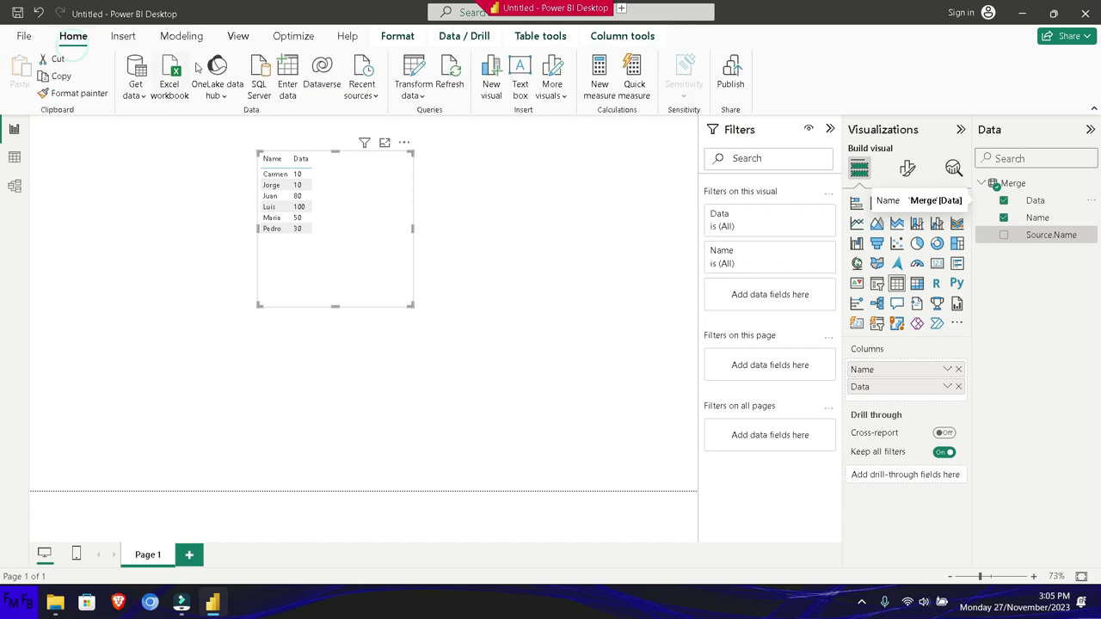
click(446, 72)
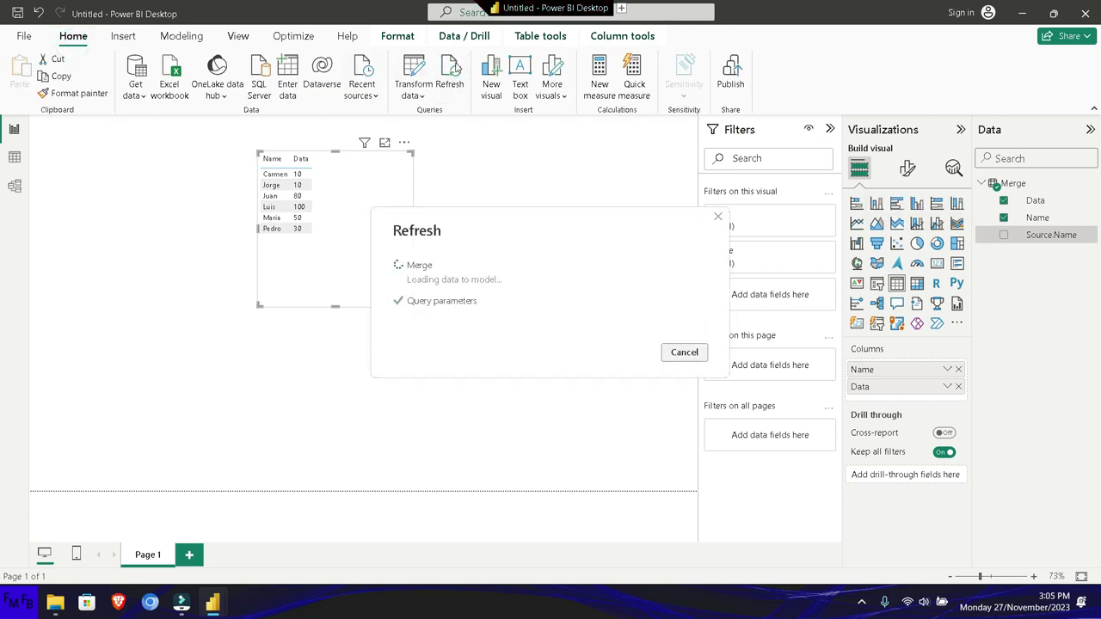